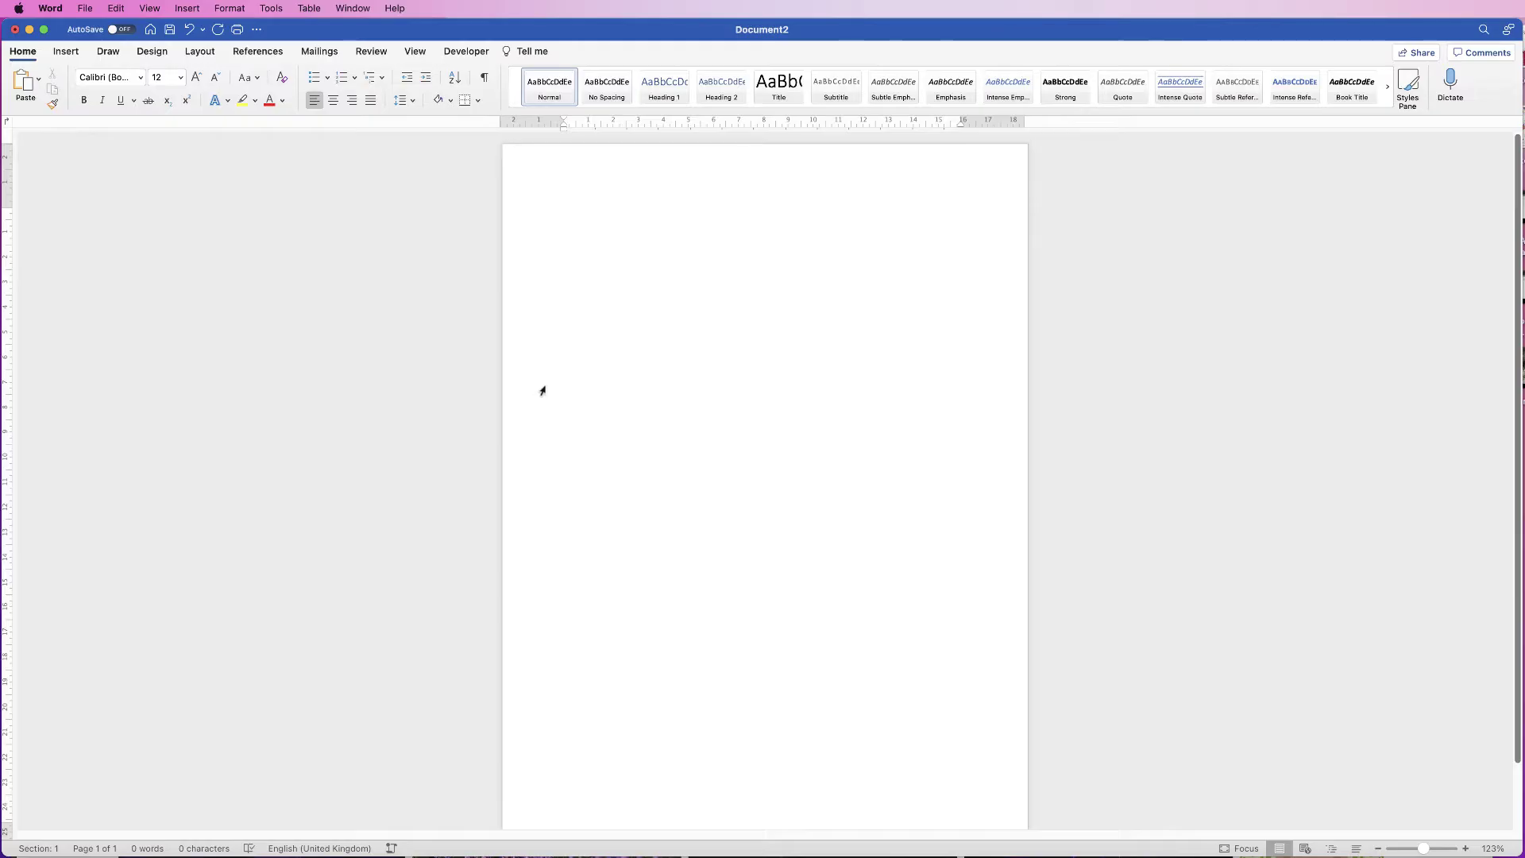
# Step: Set the blank document's page orientation to Landscape
pyautogui.click(200, 50)
pyautogui.click(54, 84)
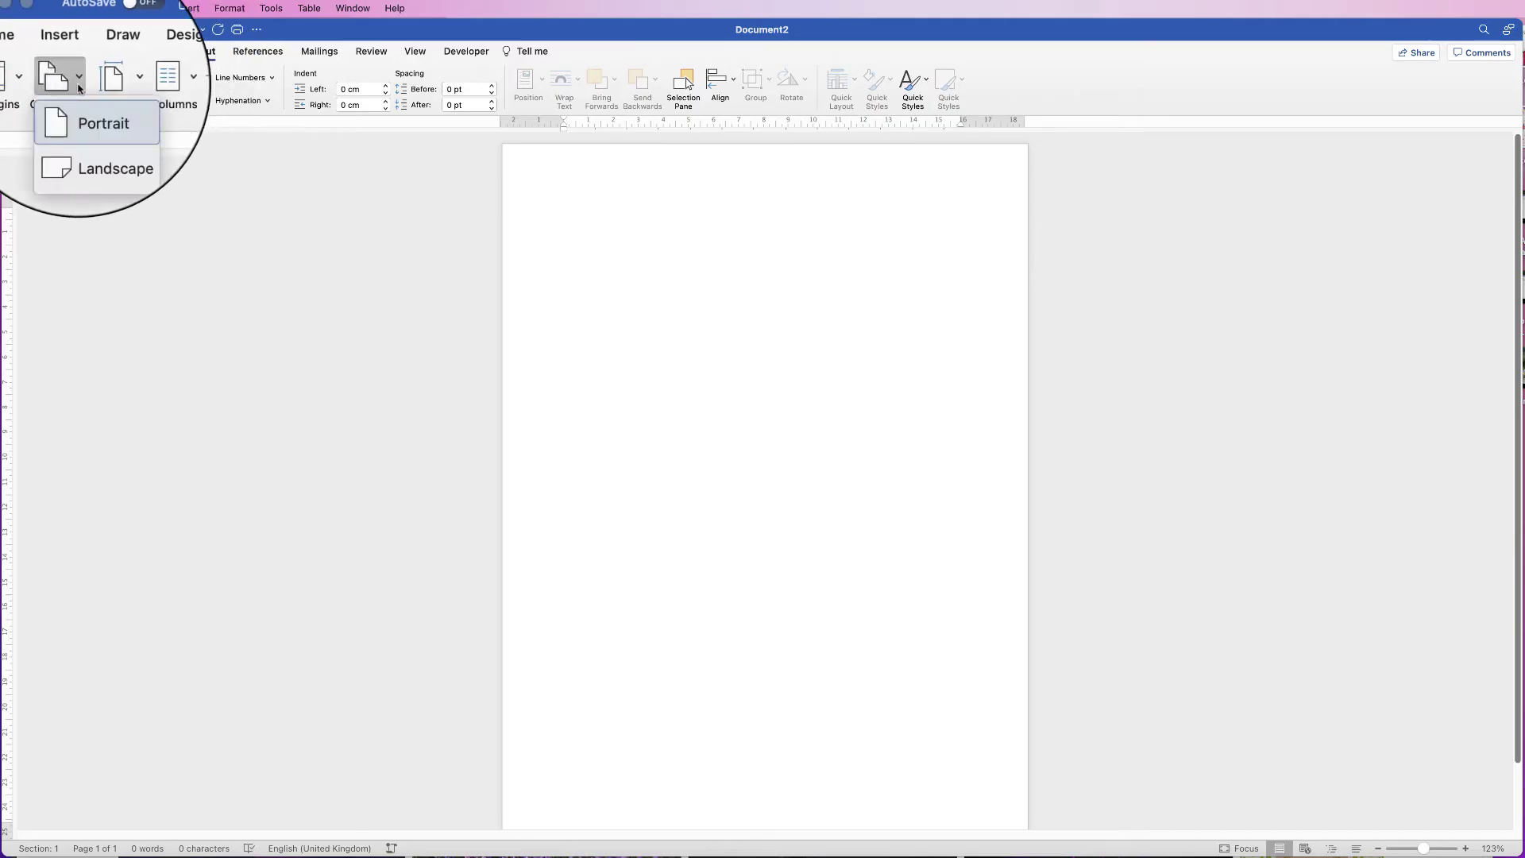
pyautogui.click(80, 141)
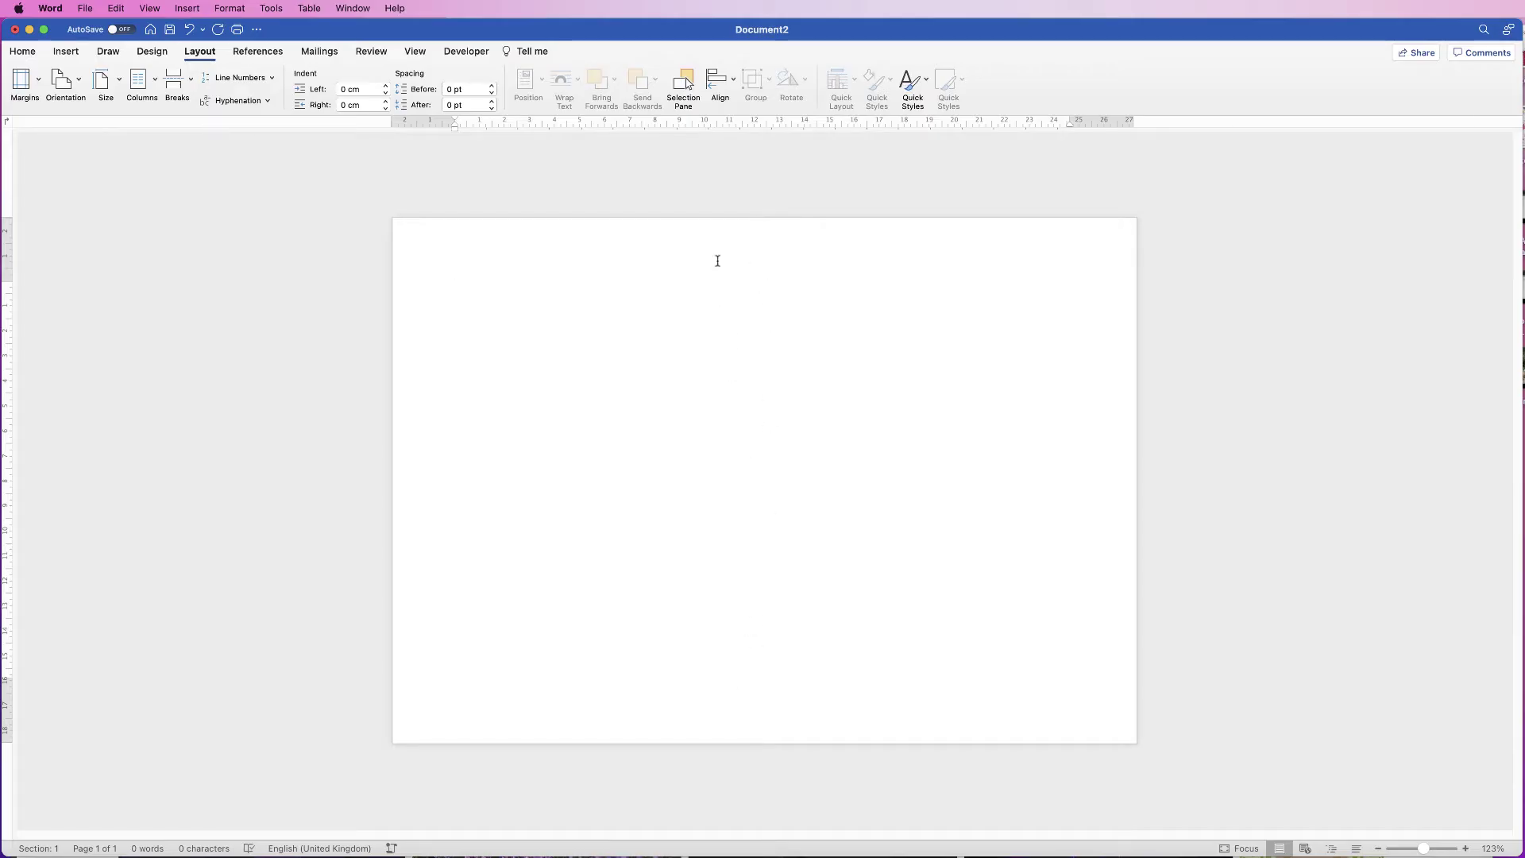
# Step: Open the page header, draw a rectangle about 6.68 cm high and 8.89 cm wide mid-page, and align it to the centre horizontally
pyautogui.doubleClick(589, 236)
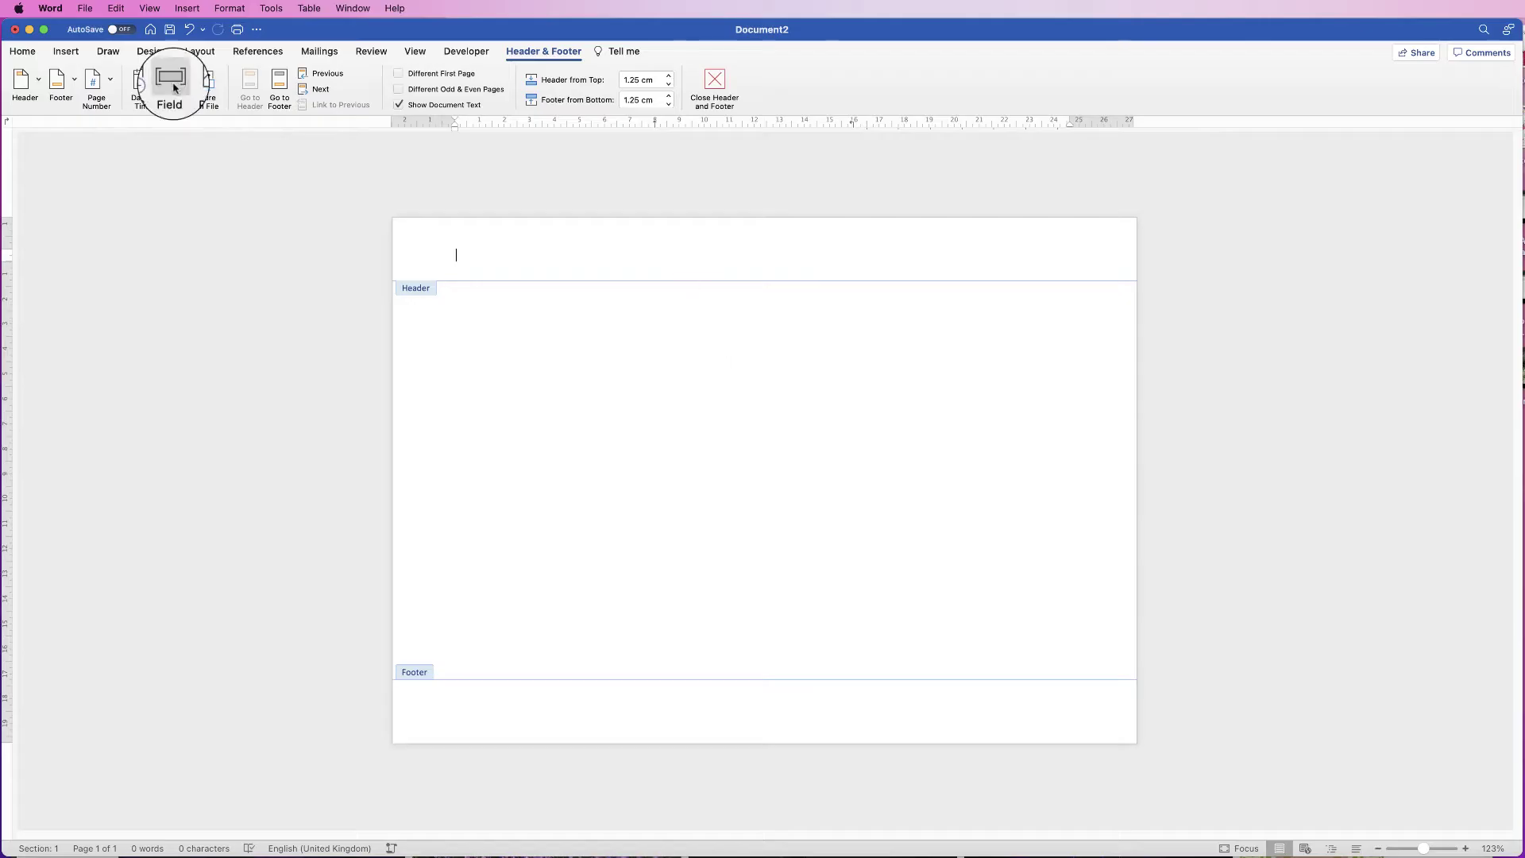
pyautogui.click(66, 51)
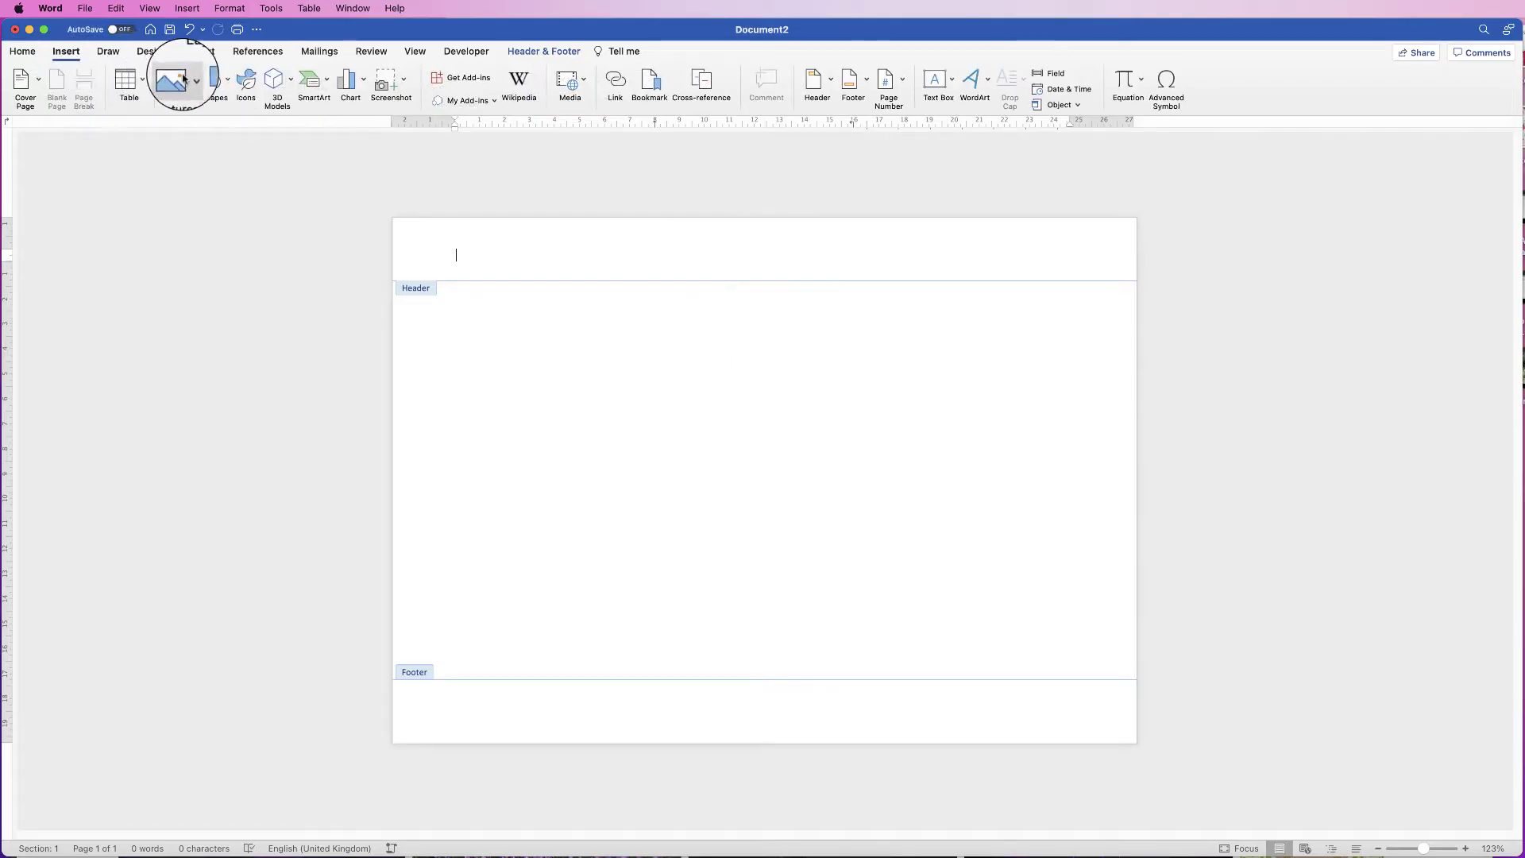
pyautogui.click(213, 80)
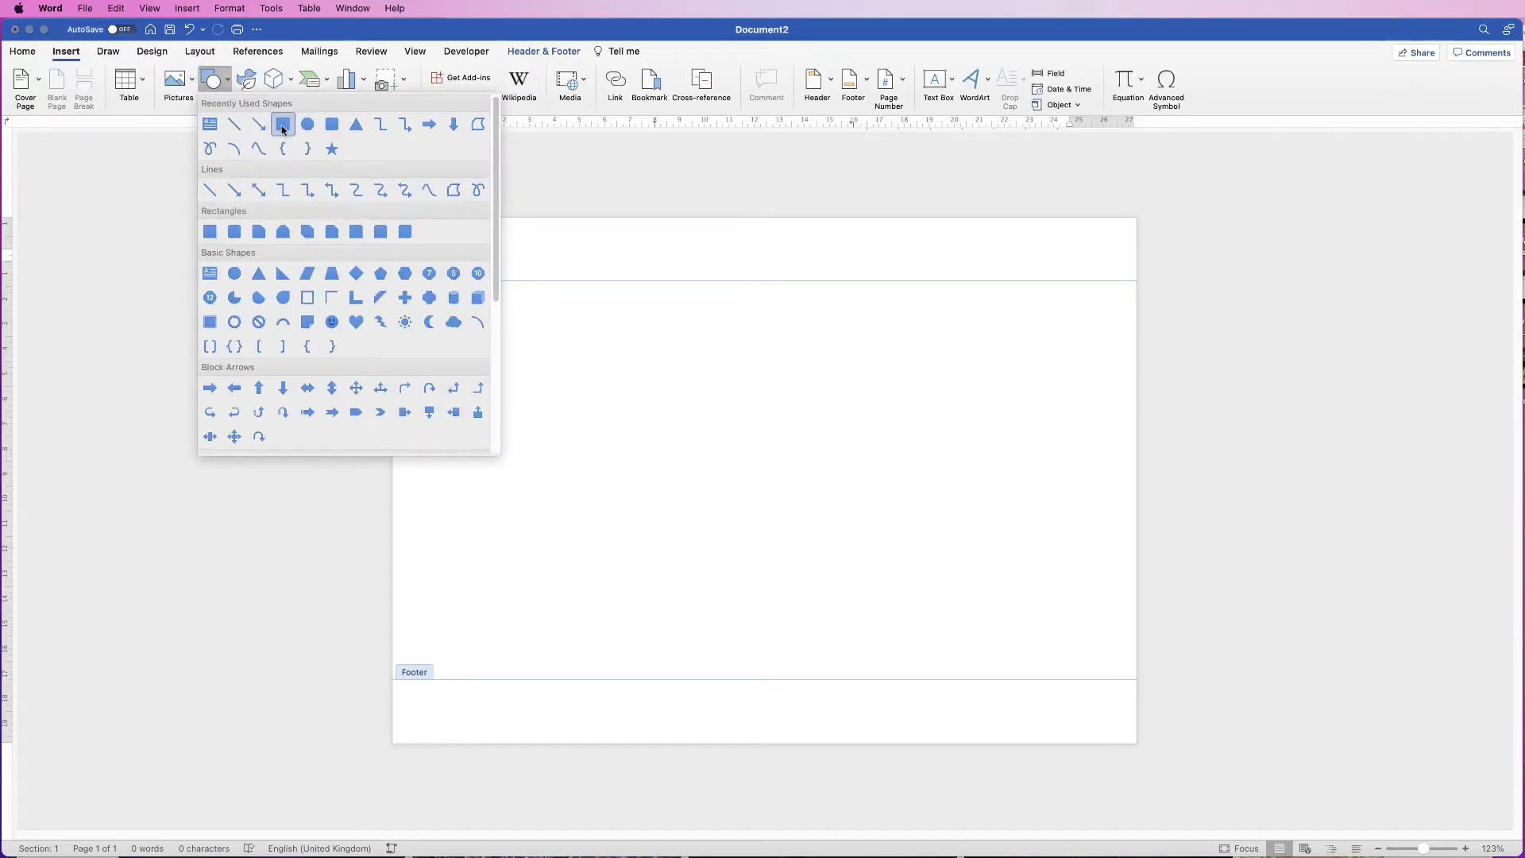
pyautogui.click(283, 124)
pyautogui.moveTo(652, 360); pyautogui.dragTo(875, 529)
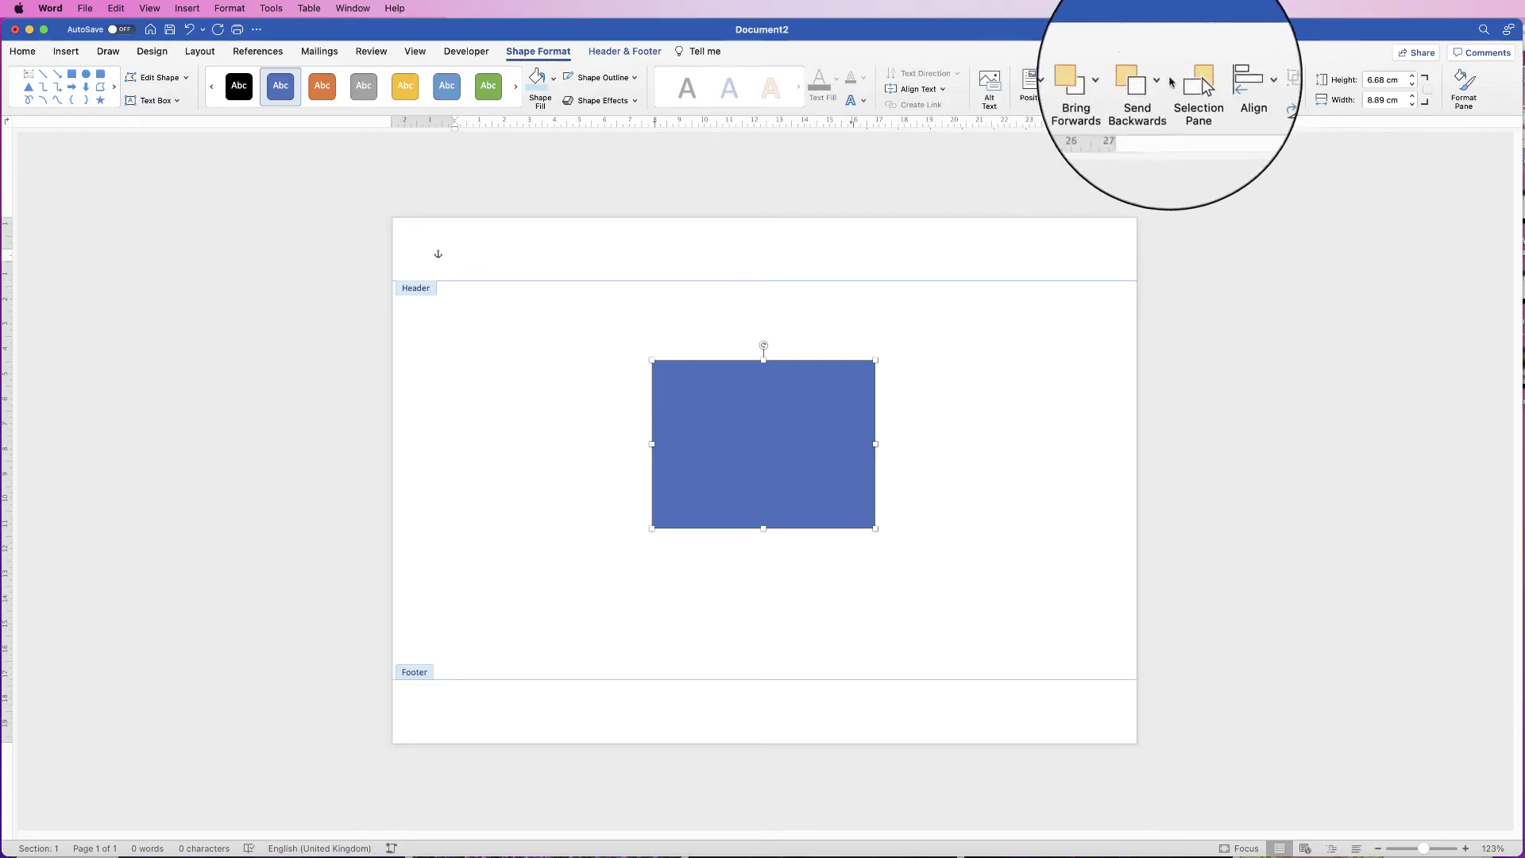
pyautogui.click(1218, 79)
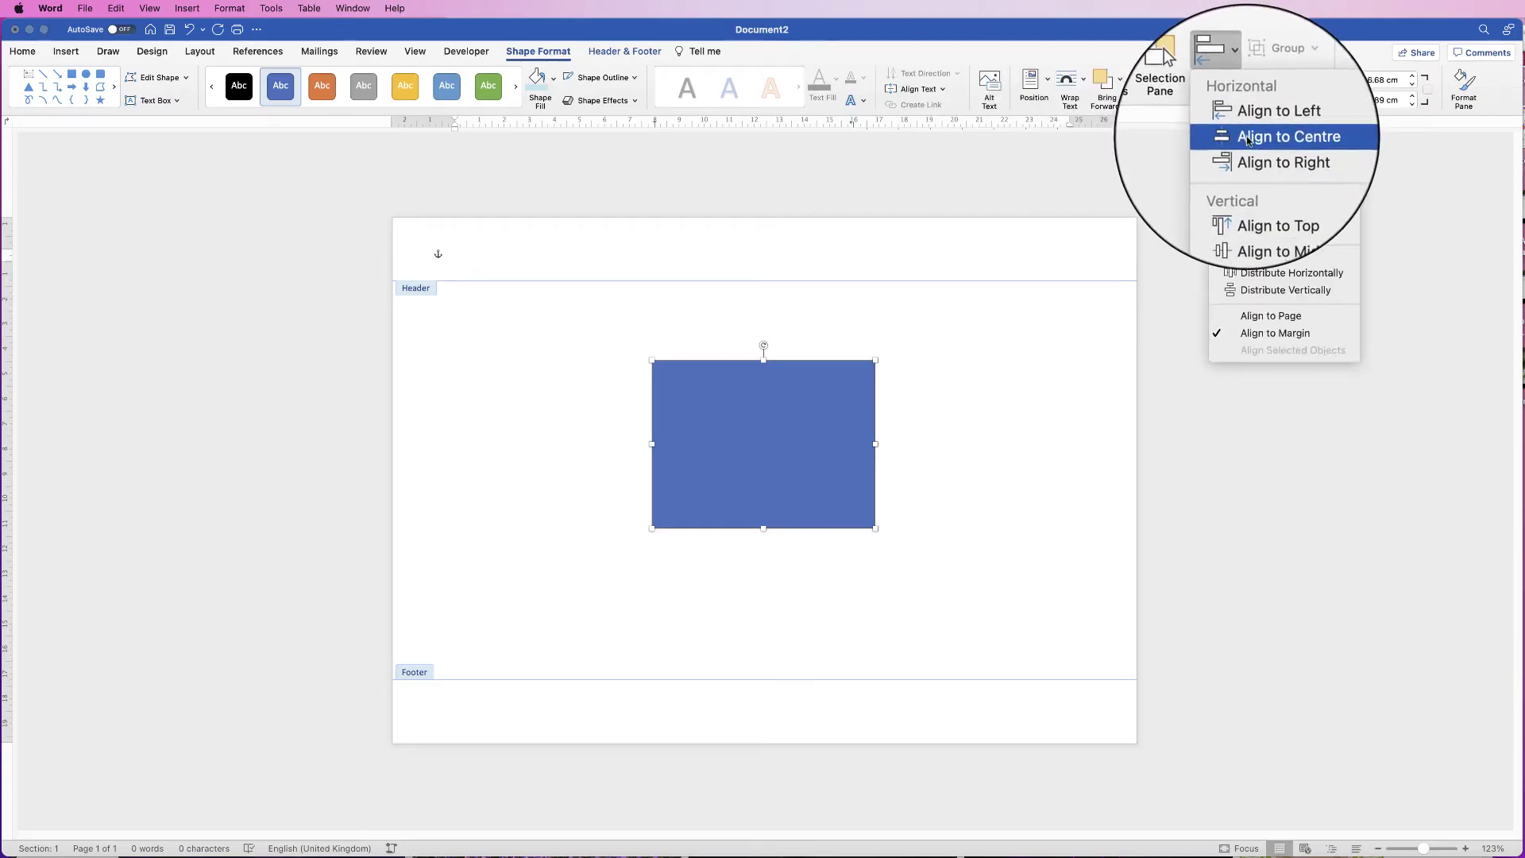
pyautogui.click(1249, 139)
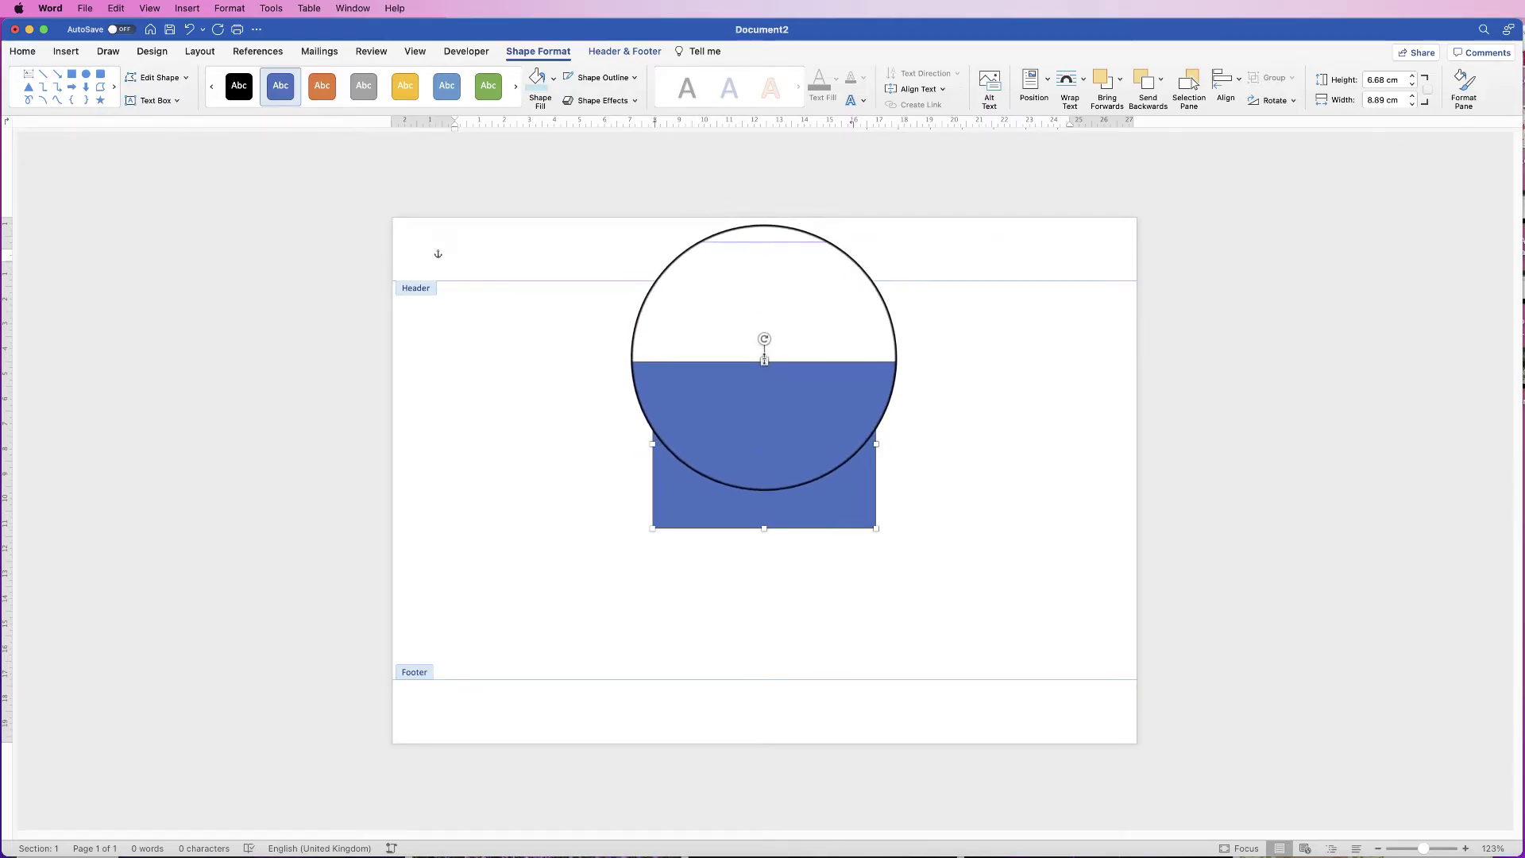
# Step: Draw a vertical line about 18.42 cm long from the header to the footer through the rectangle's centre
pyautogui.click(74, 54)
pyautogui.click(216, 83)
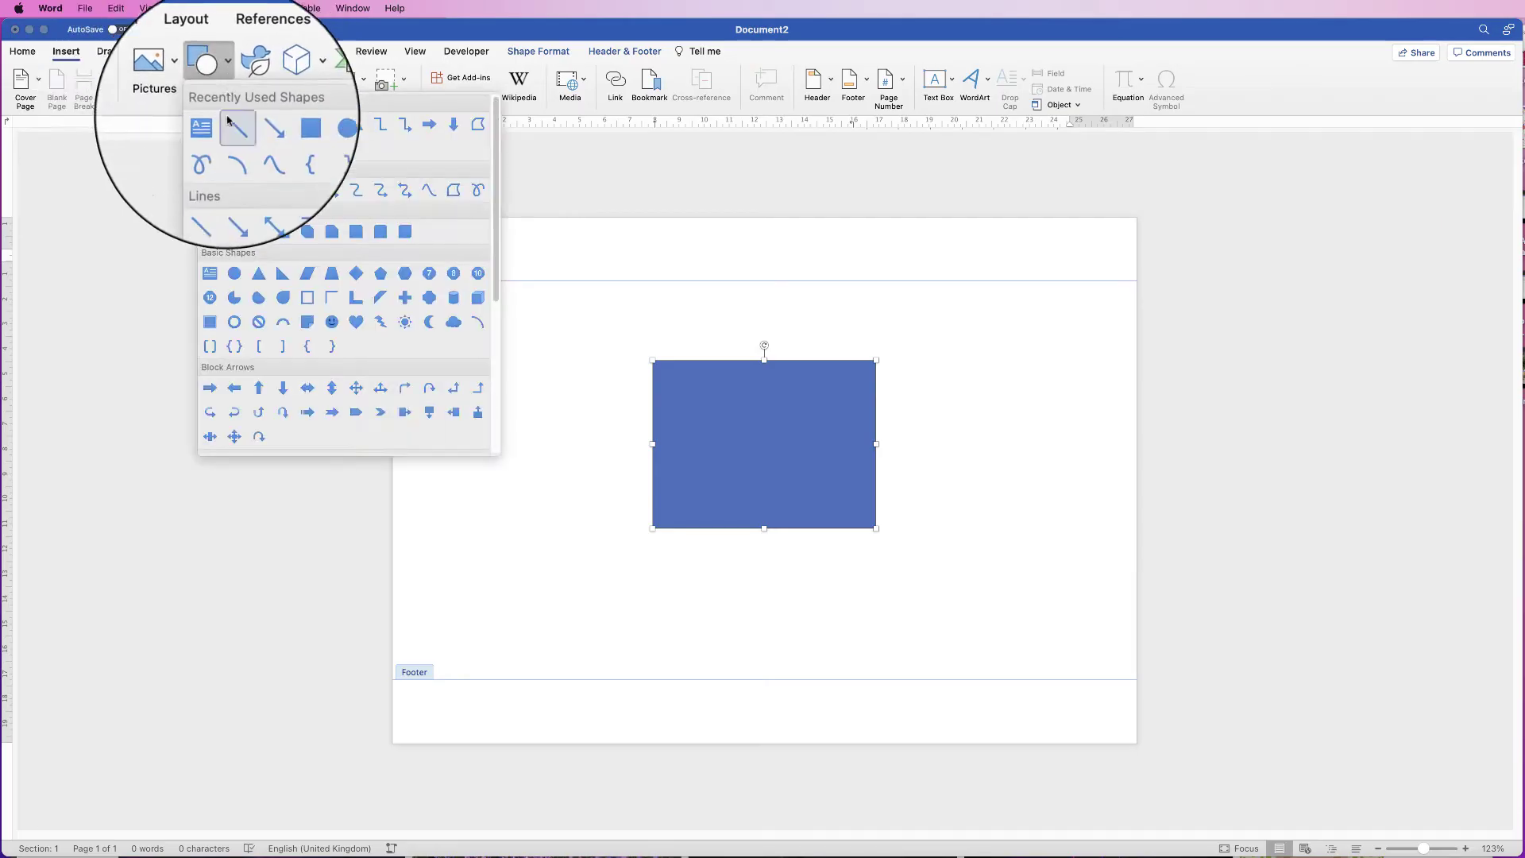
pyautogui.click(210, 191)
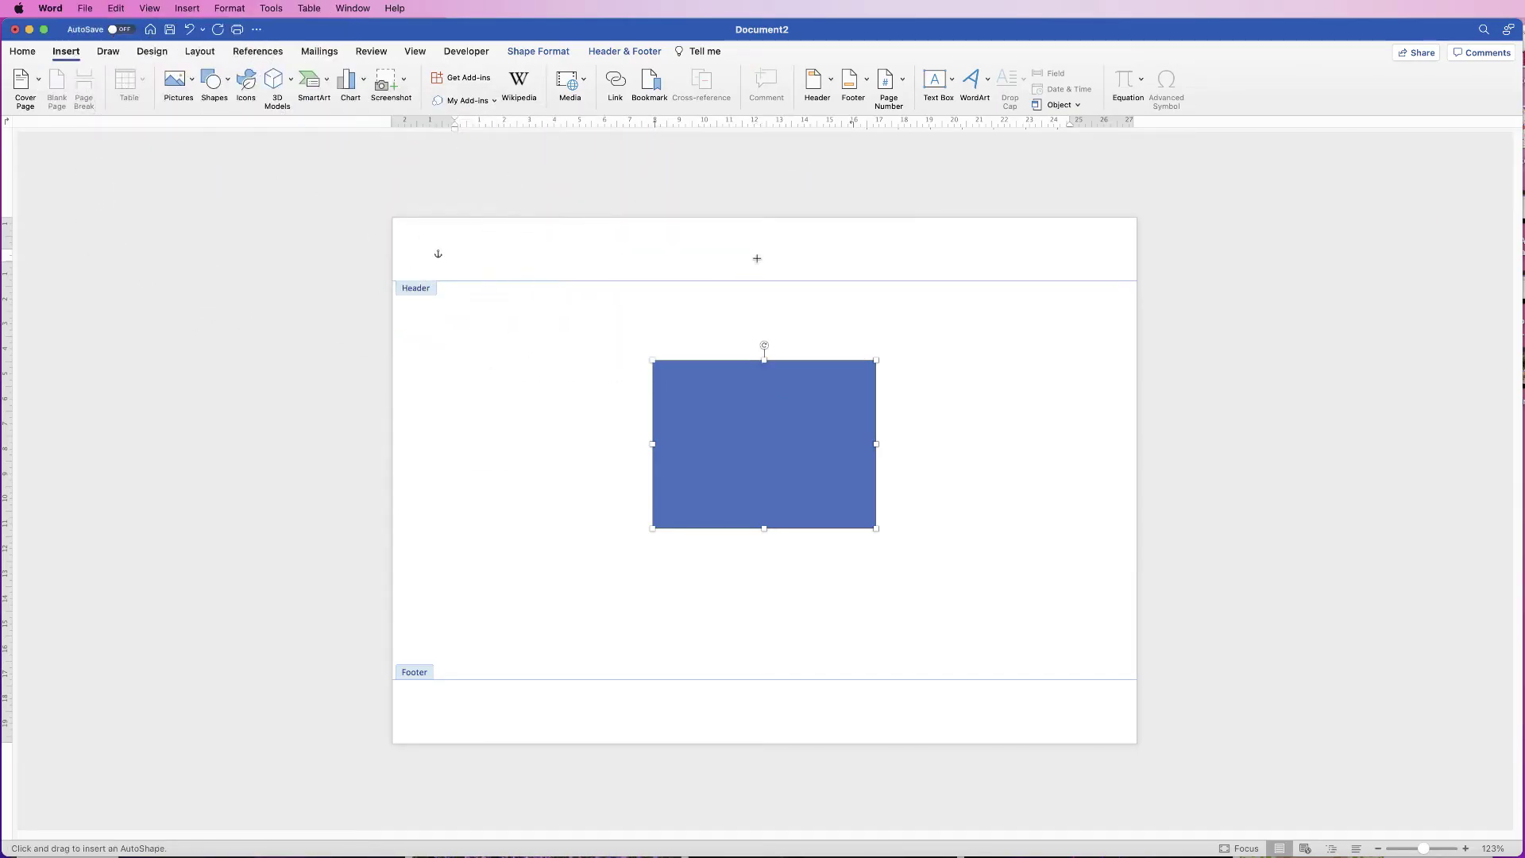
pyautogui.moveTo(765, 257); pyautogui.dragTo(764, 712)
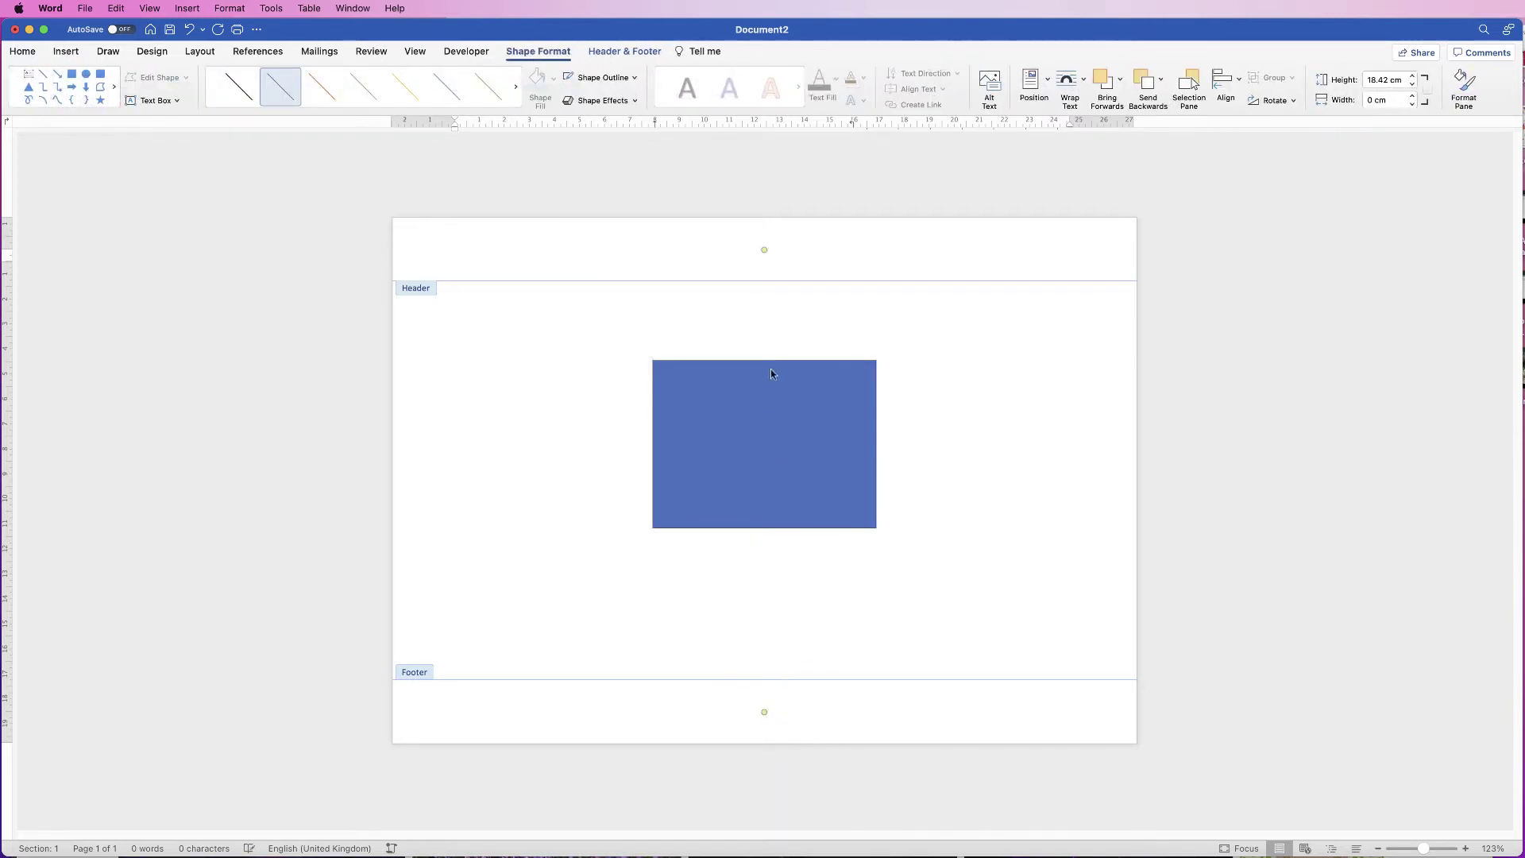
# Step: Fine-tune the vertical line's position against the rectangle's top centre handle so that it marks the exact middle of the page
pyautogui.click(810, 417)
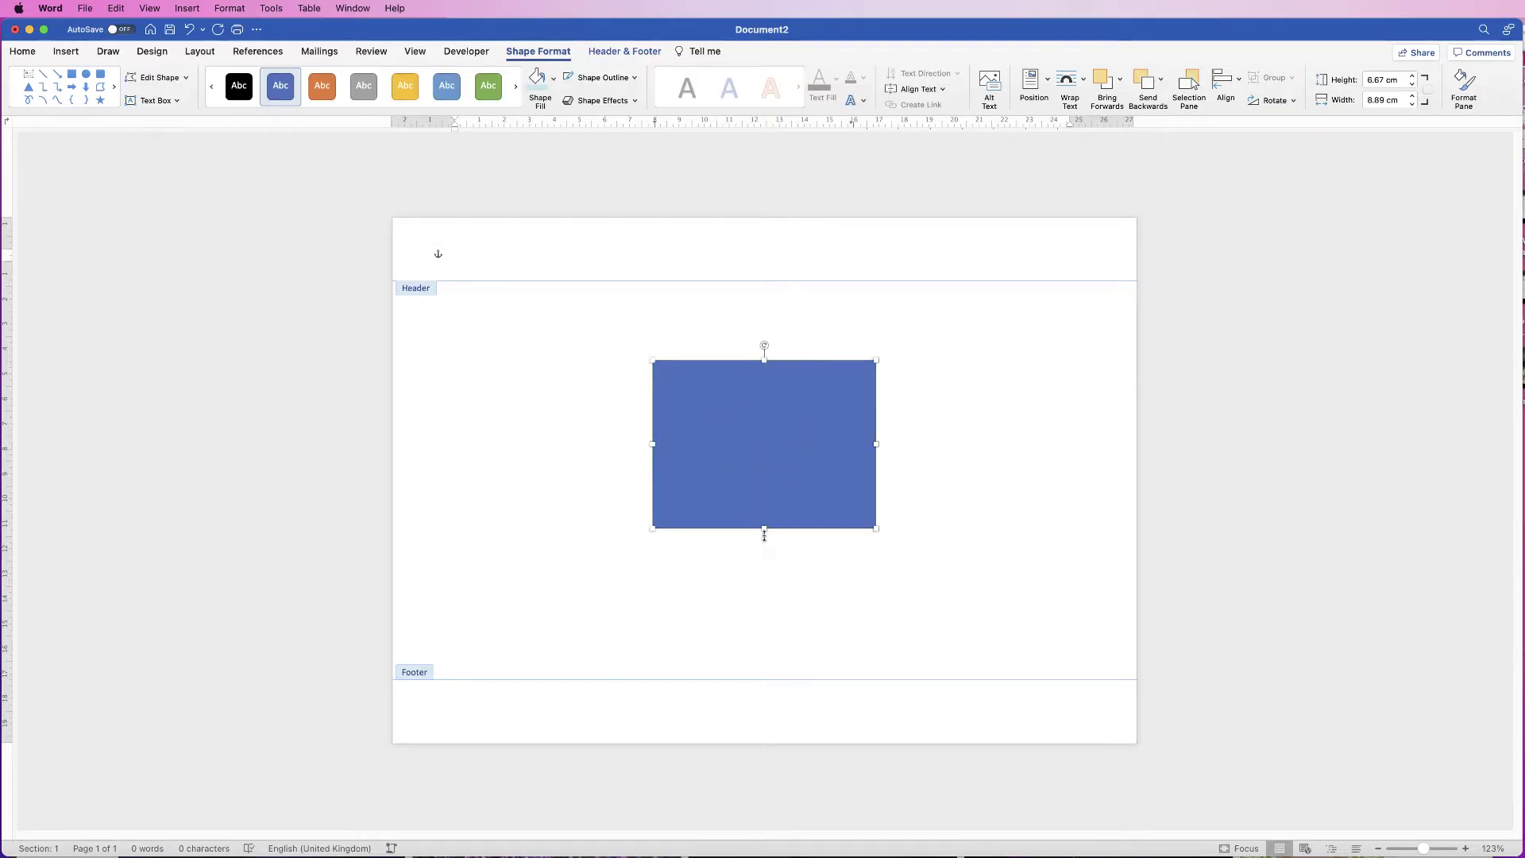
pyautogui.moveTo(1424, 852); pyautogui.dragTo(1436, 848)
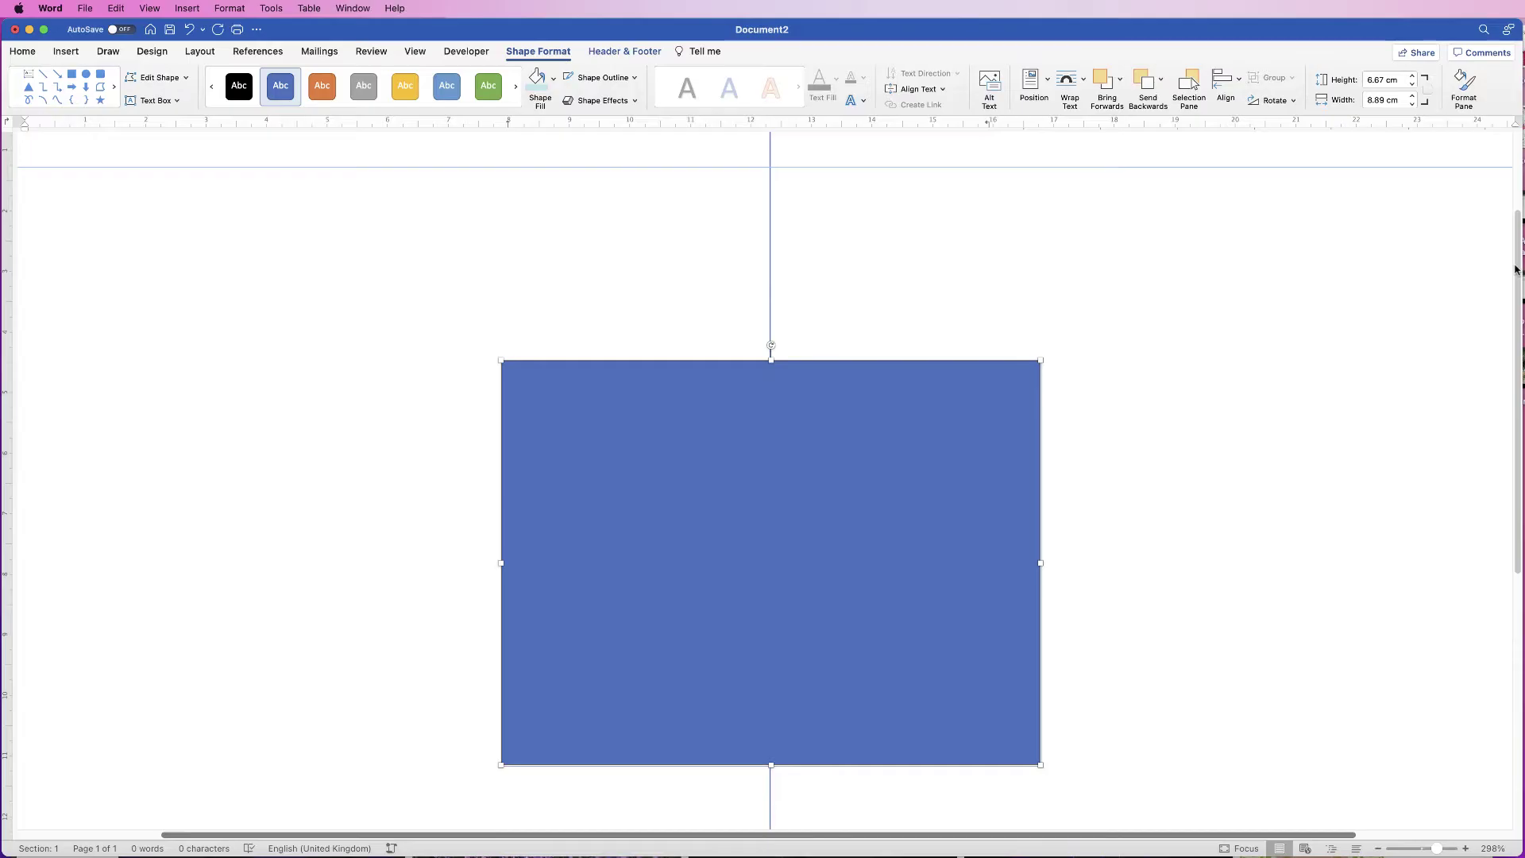
pyautogui.scroll(4, 1330, 260)
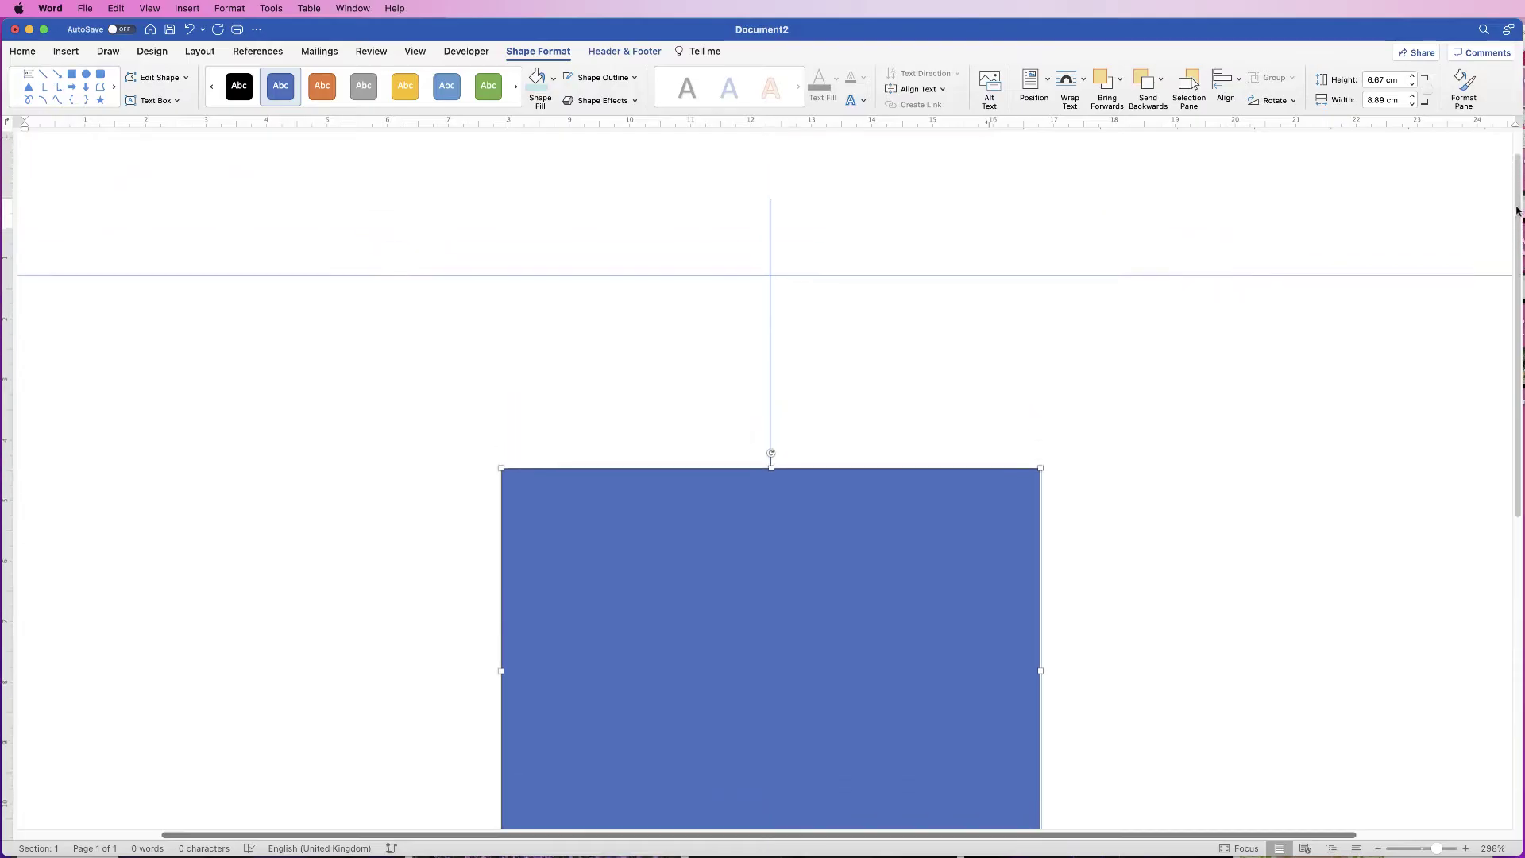
pyautogui.click(770, 238)
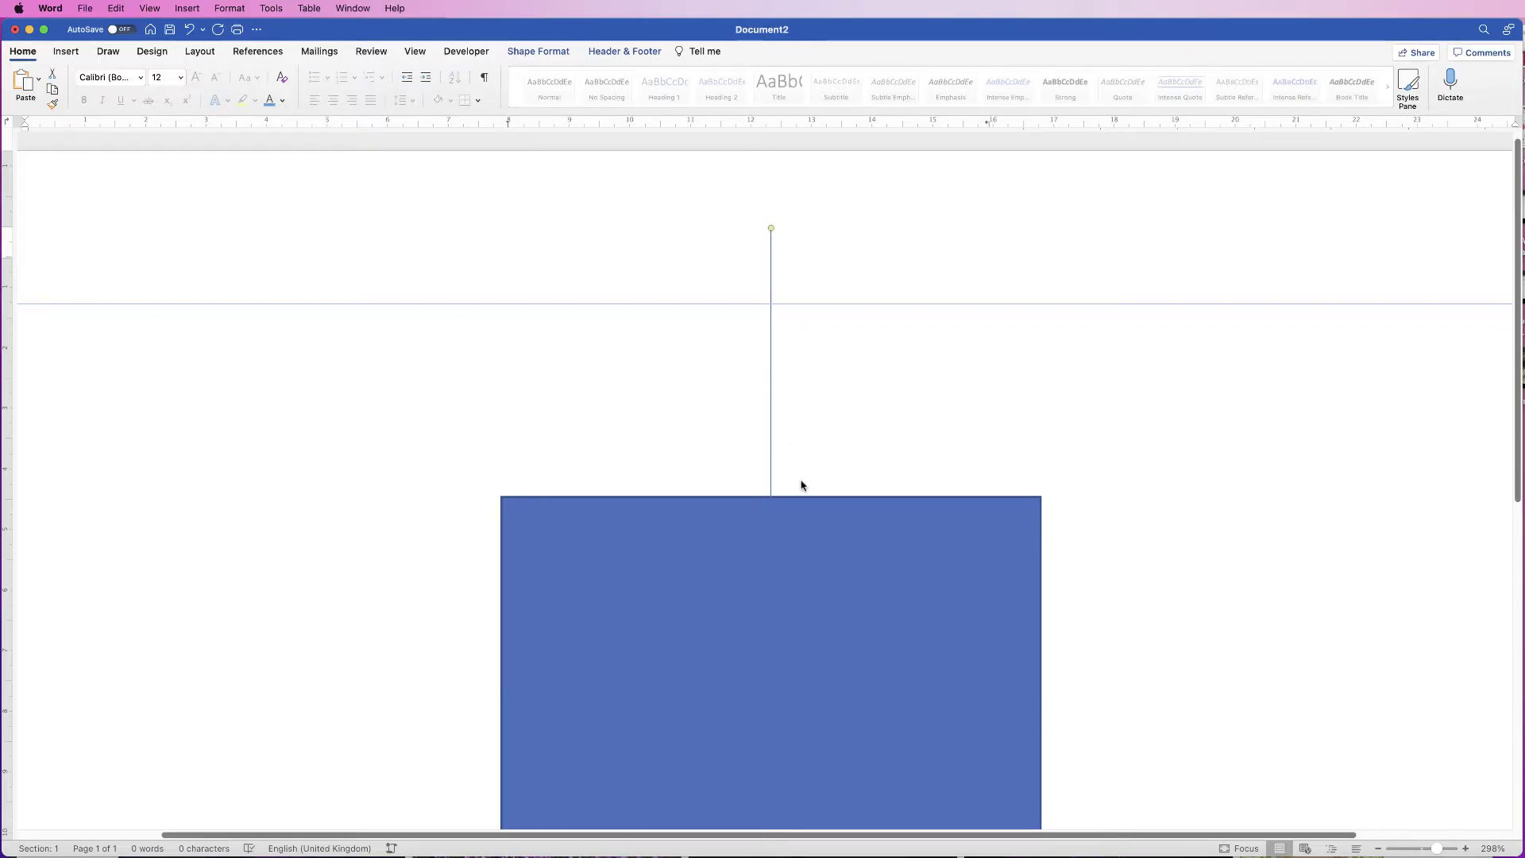
pyautogui.click(841, 556)
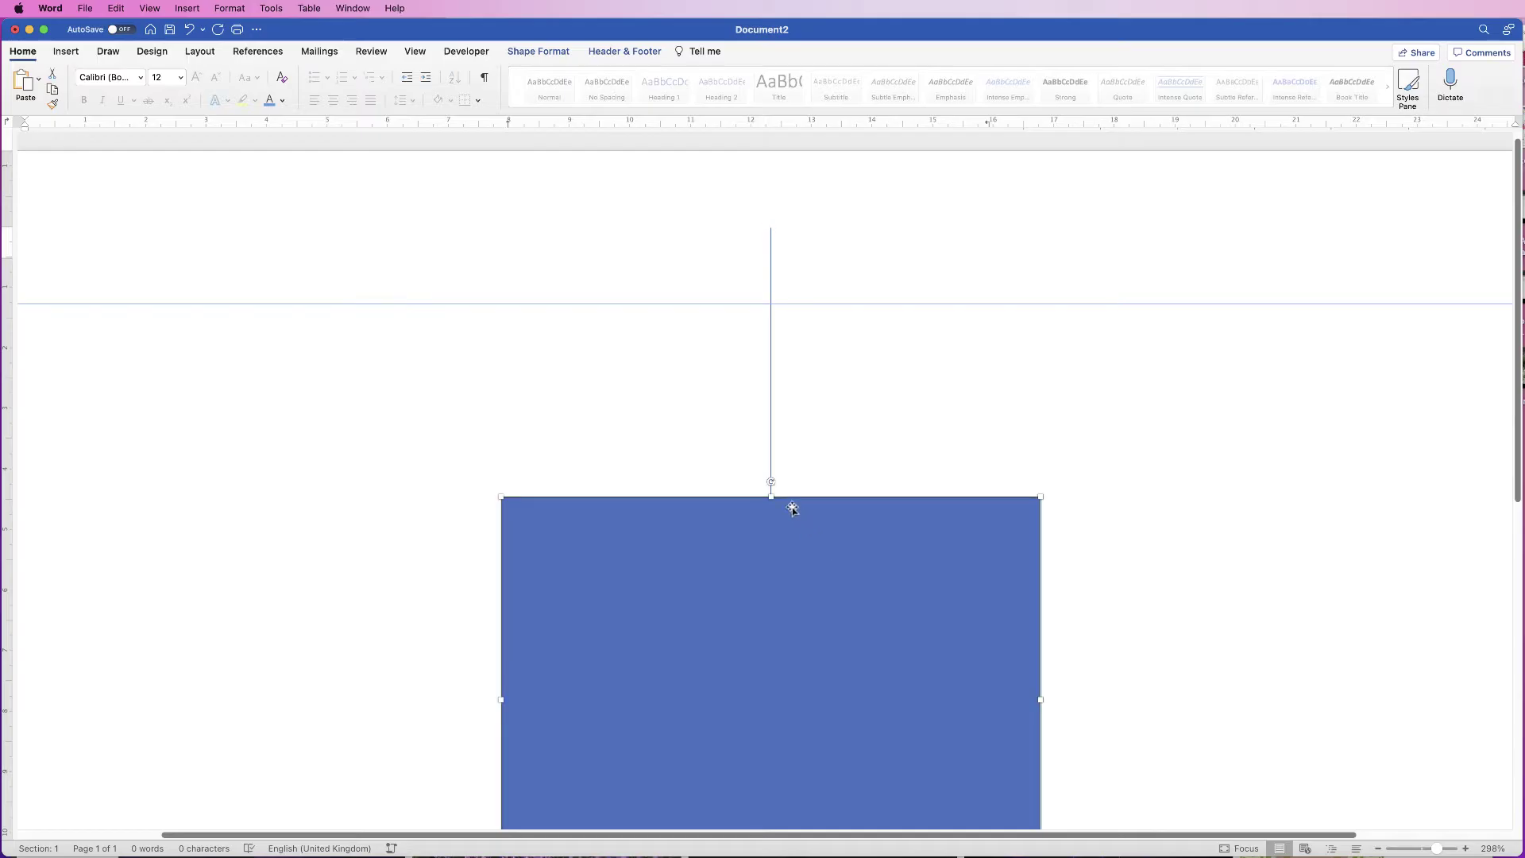
pyautogui.click(771, 255)
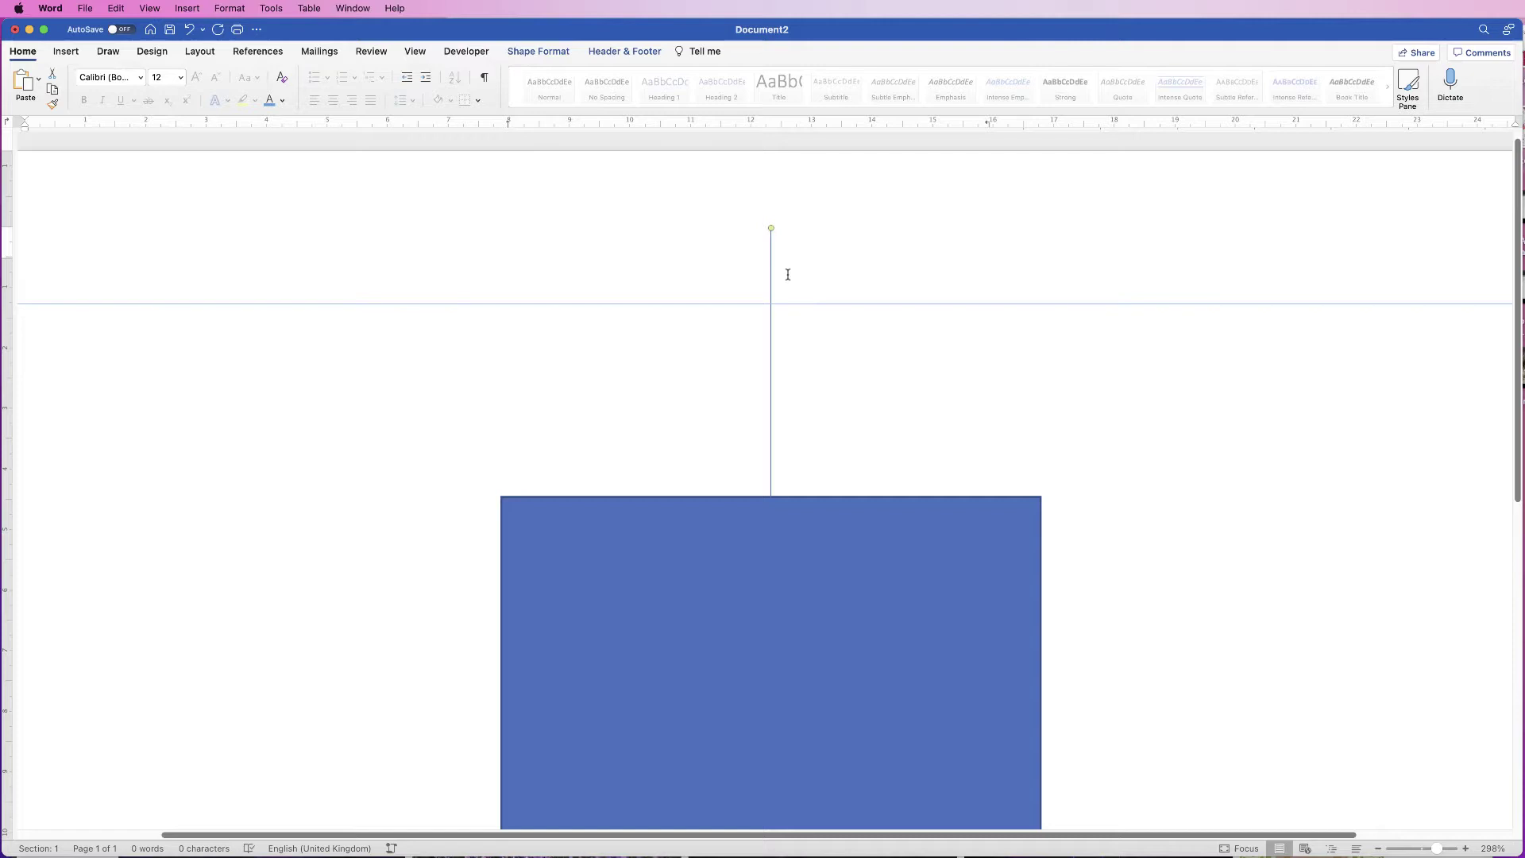
# Step: Delete the guide rectangle, keep the centre line, and return from the header to the document body
pyautogui.click(767, 545)
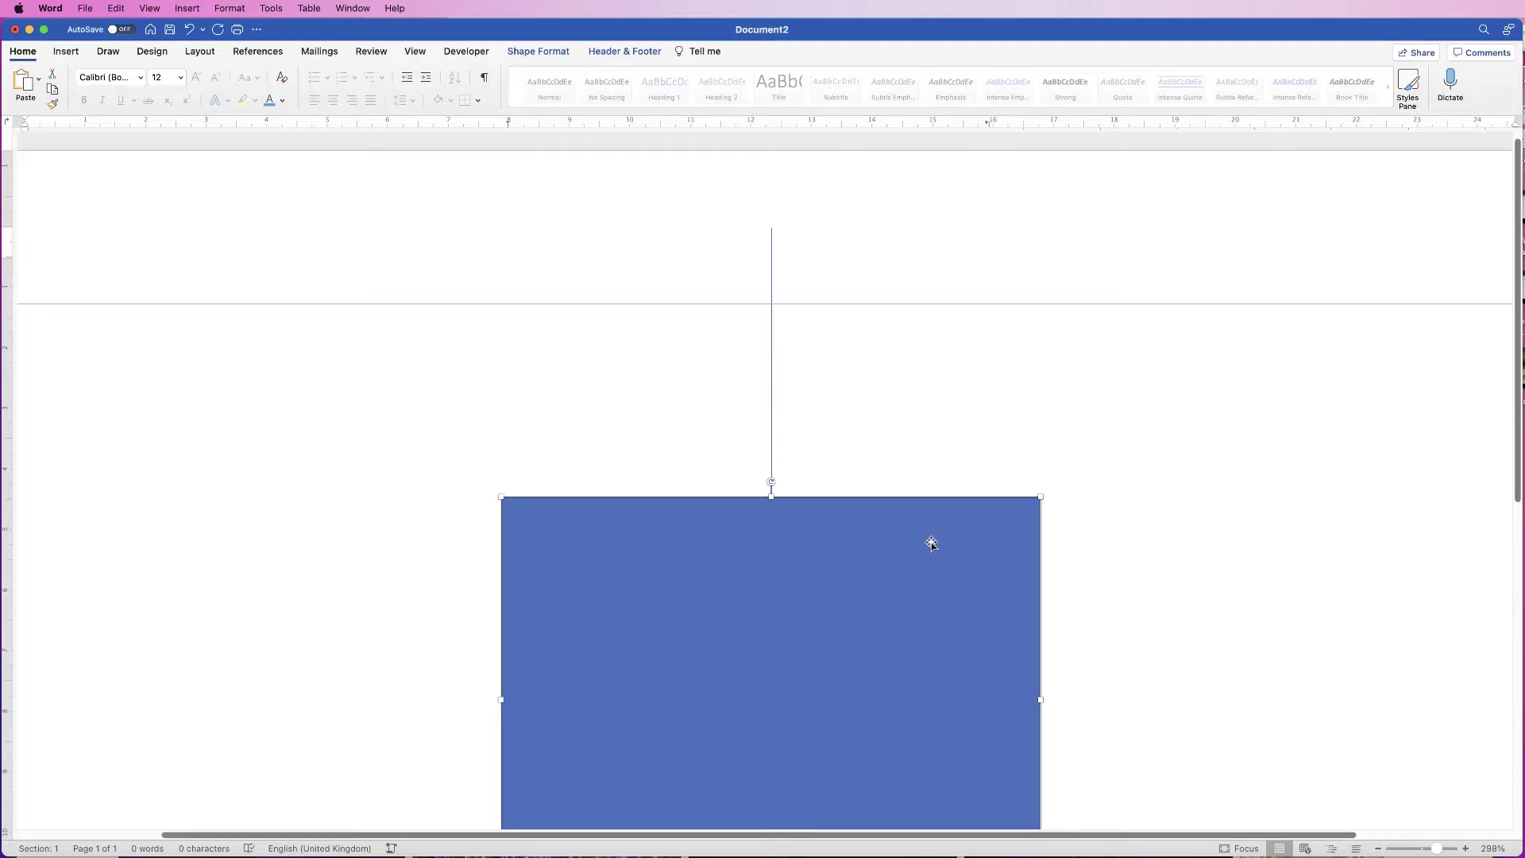
pyautogui.press('BackSpace')
pyautogui.scroll(-5, 880, 210)
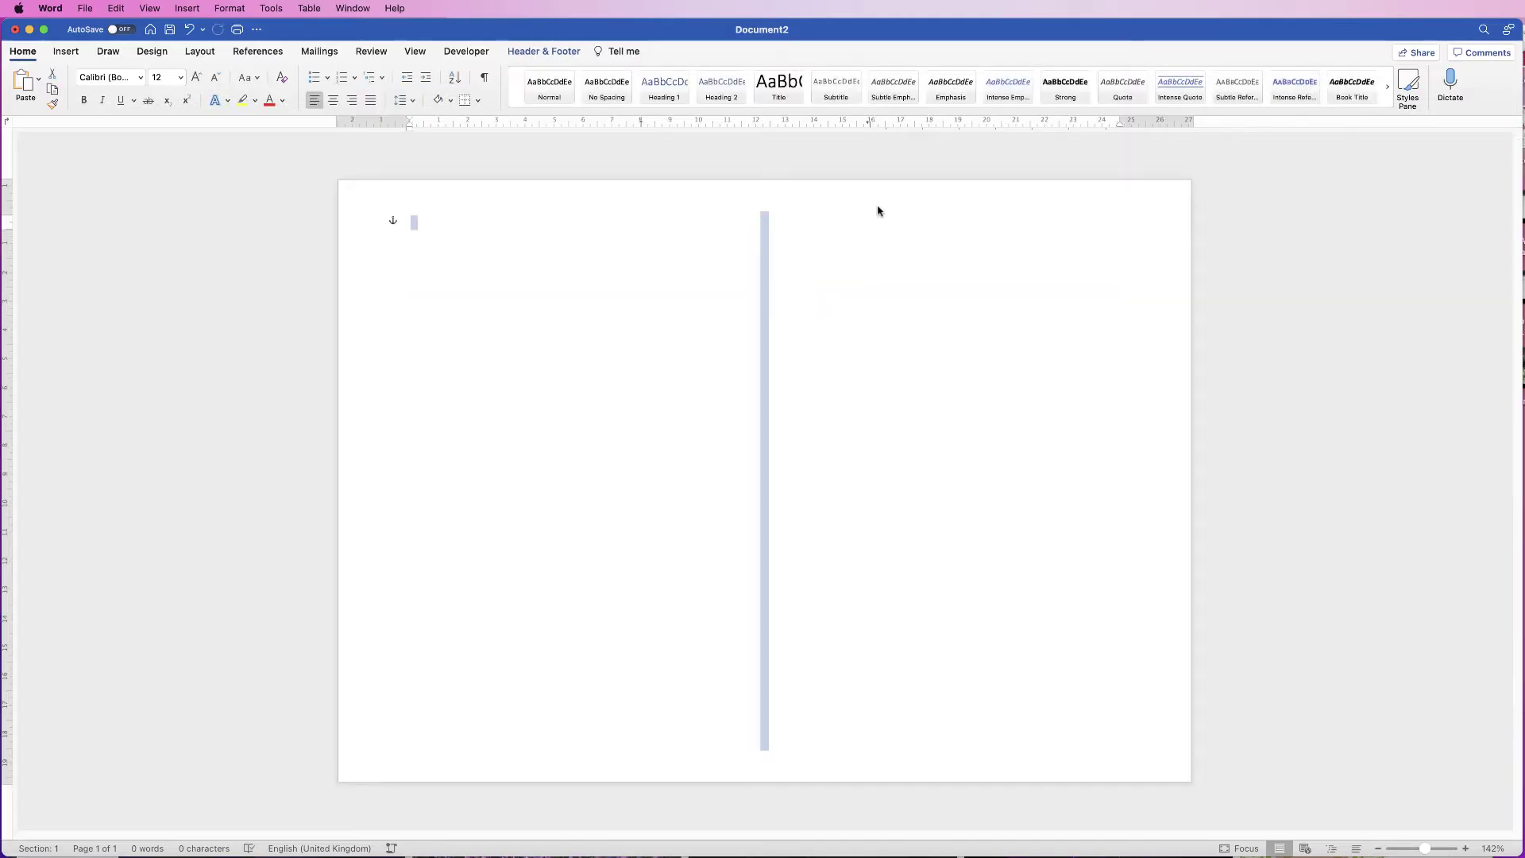
pyautogui.click(889, 201)
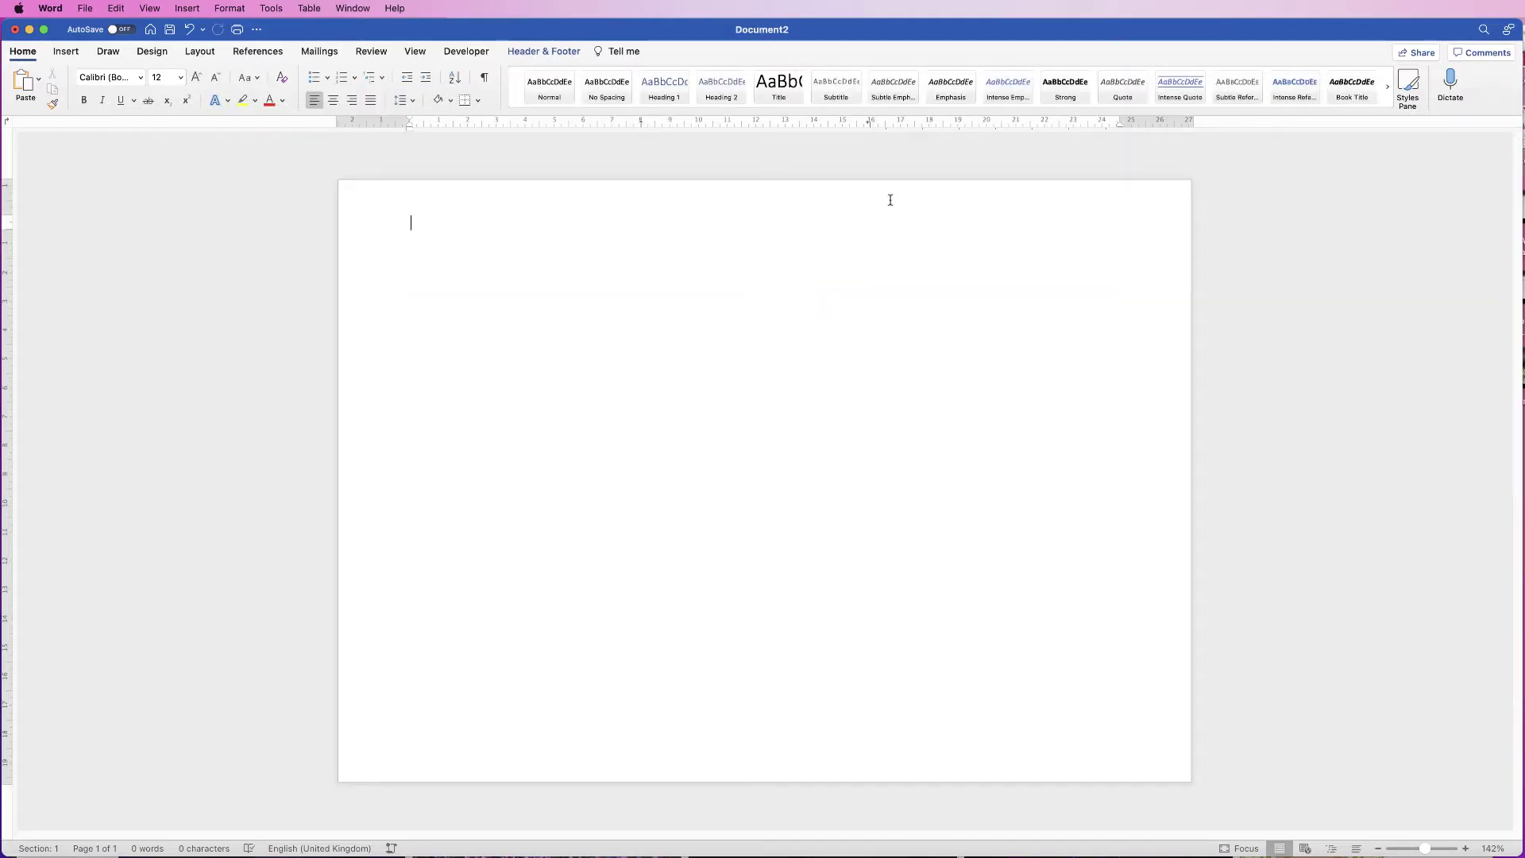
pyautogui.scroll(-1, 935, 211)
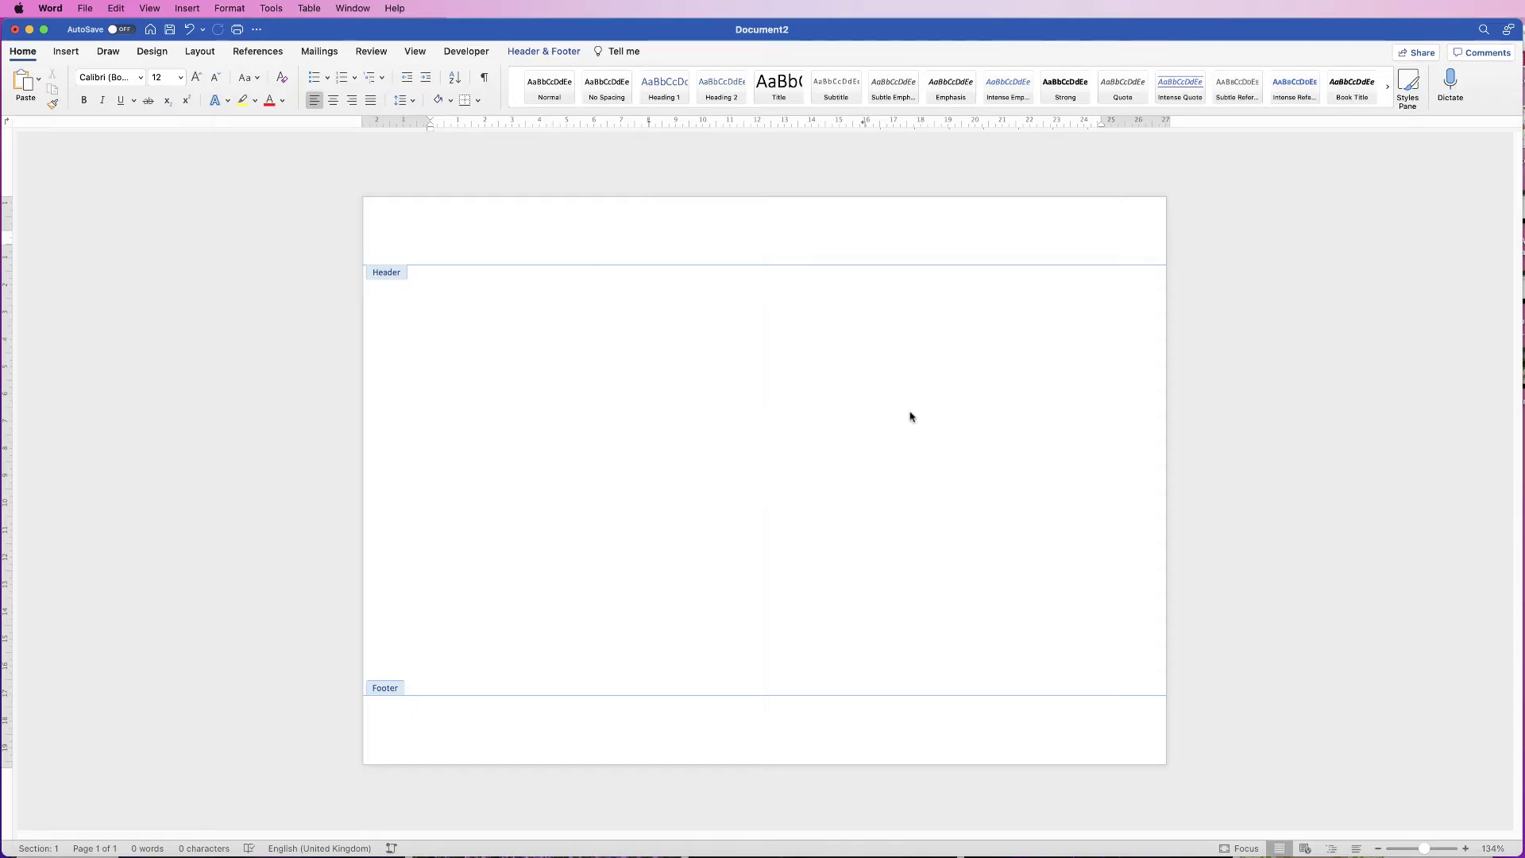
pyautogui.doubleClick(828, 451)
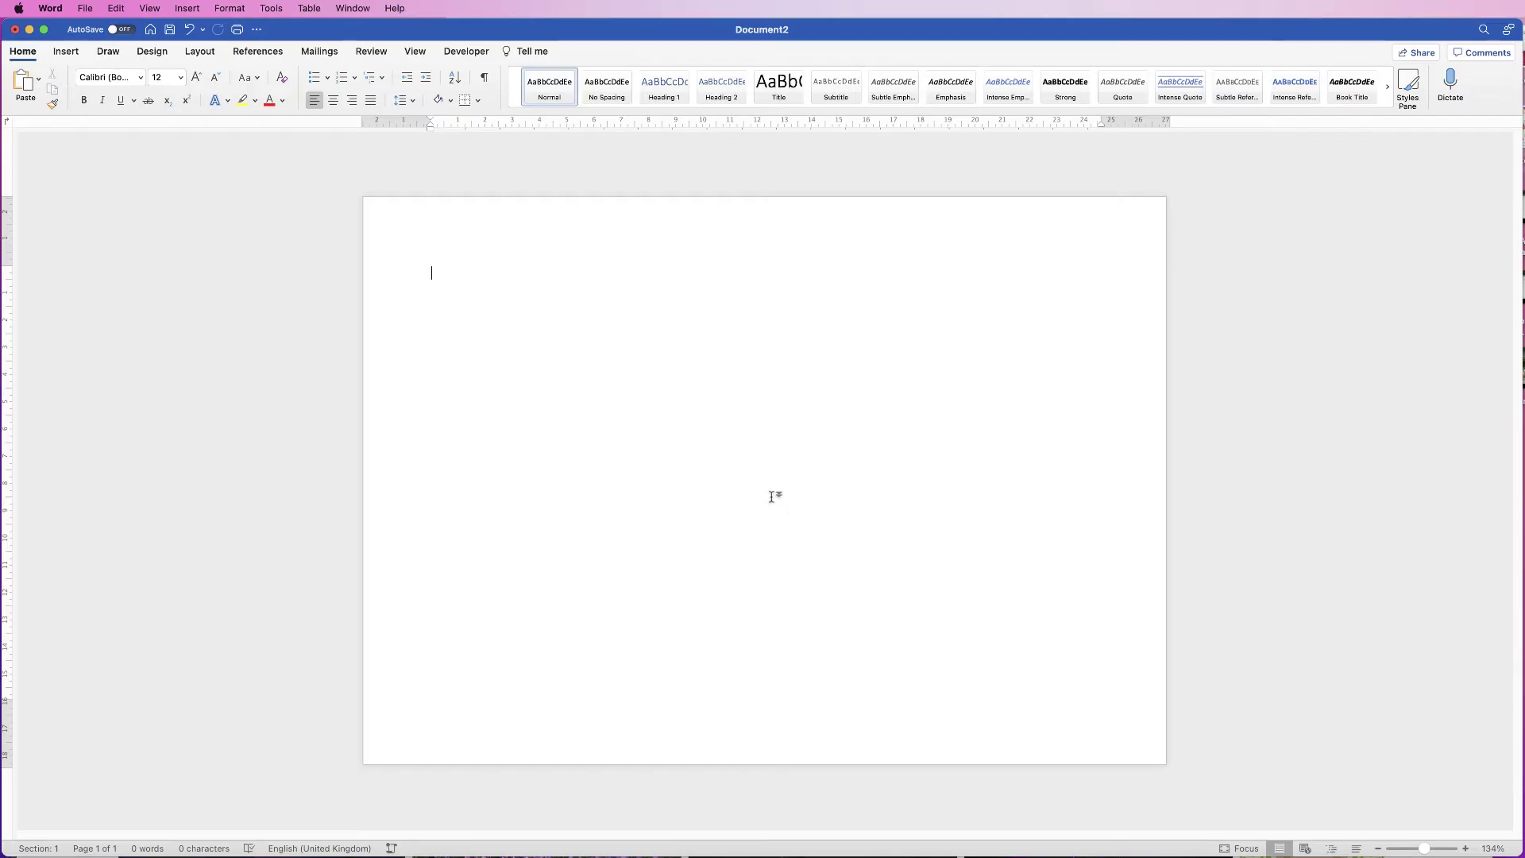
# Step: Insert a page break to add a second page, and place the cursor back on the first page
pyautogui.click(66, 51)
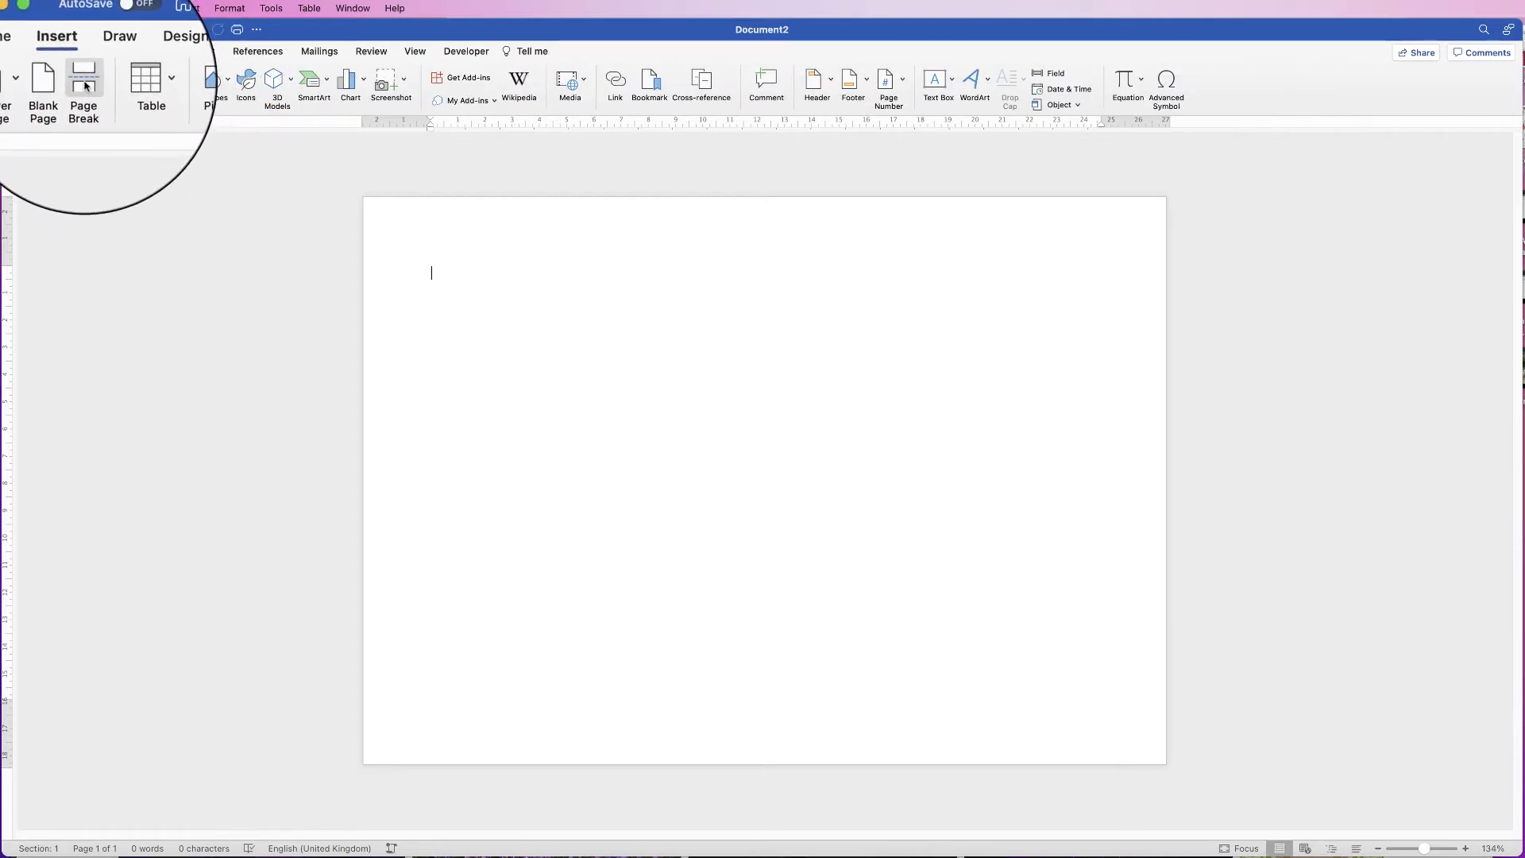
pyautogui.click(92, 98)
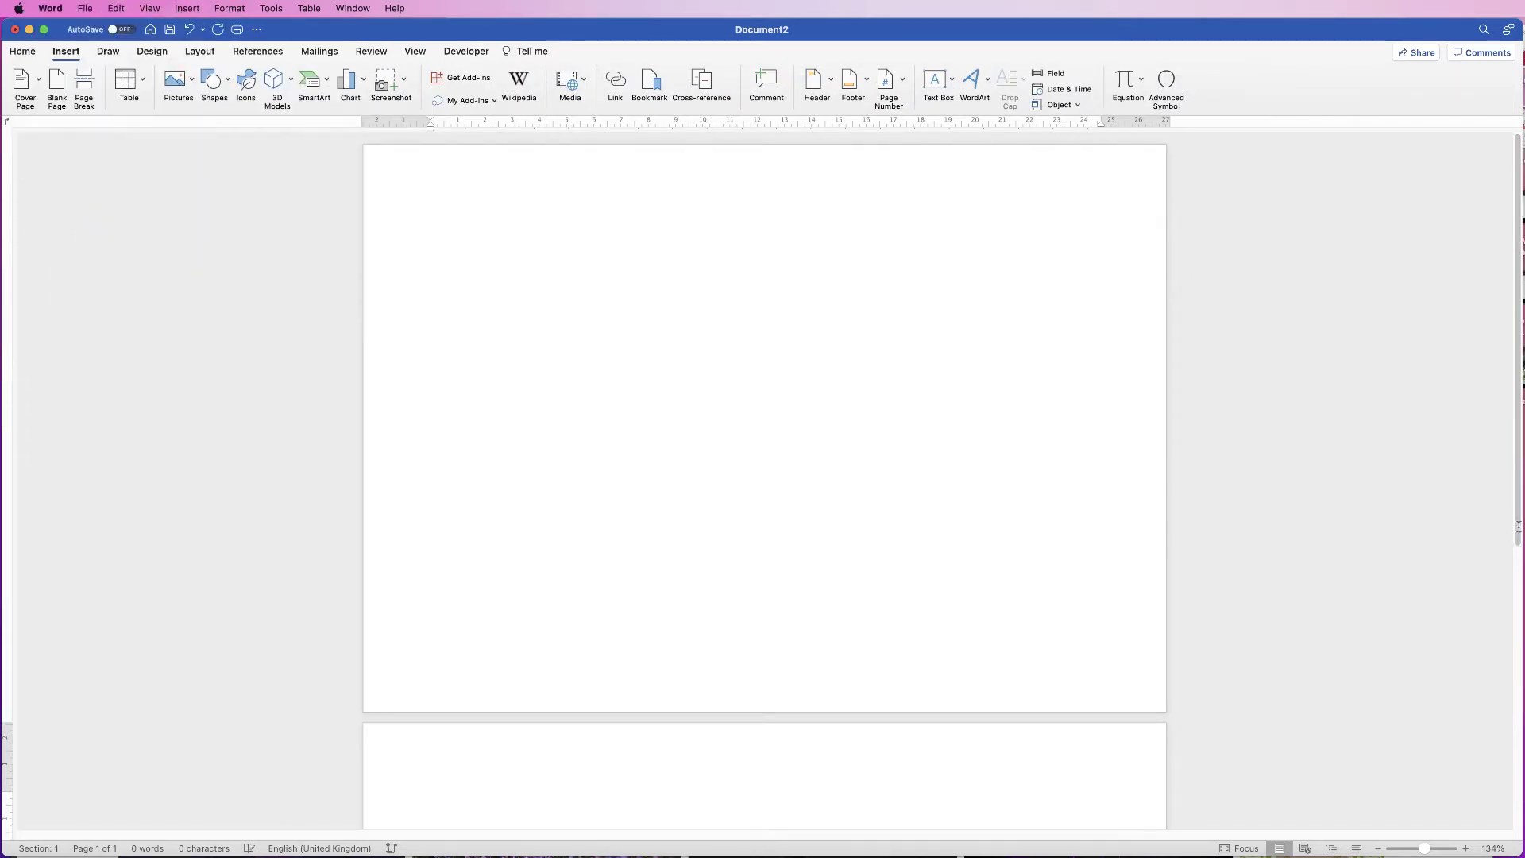
pyautogui.scroll(-6, 764, 477)
pyautogui.scroll(6, 1497, 578)
pyautogui.click(1465, 848)
pyautogui.scroll(1, 1519, 486)
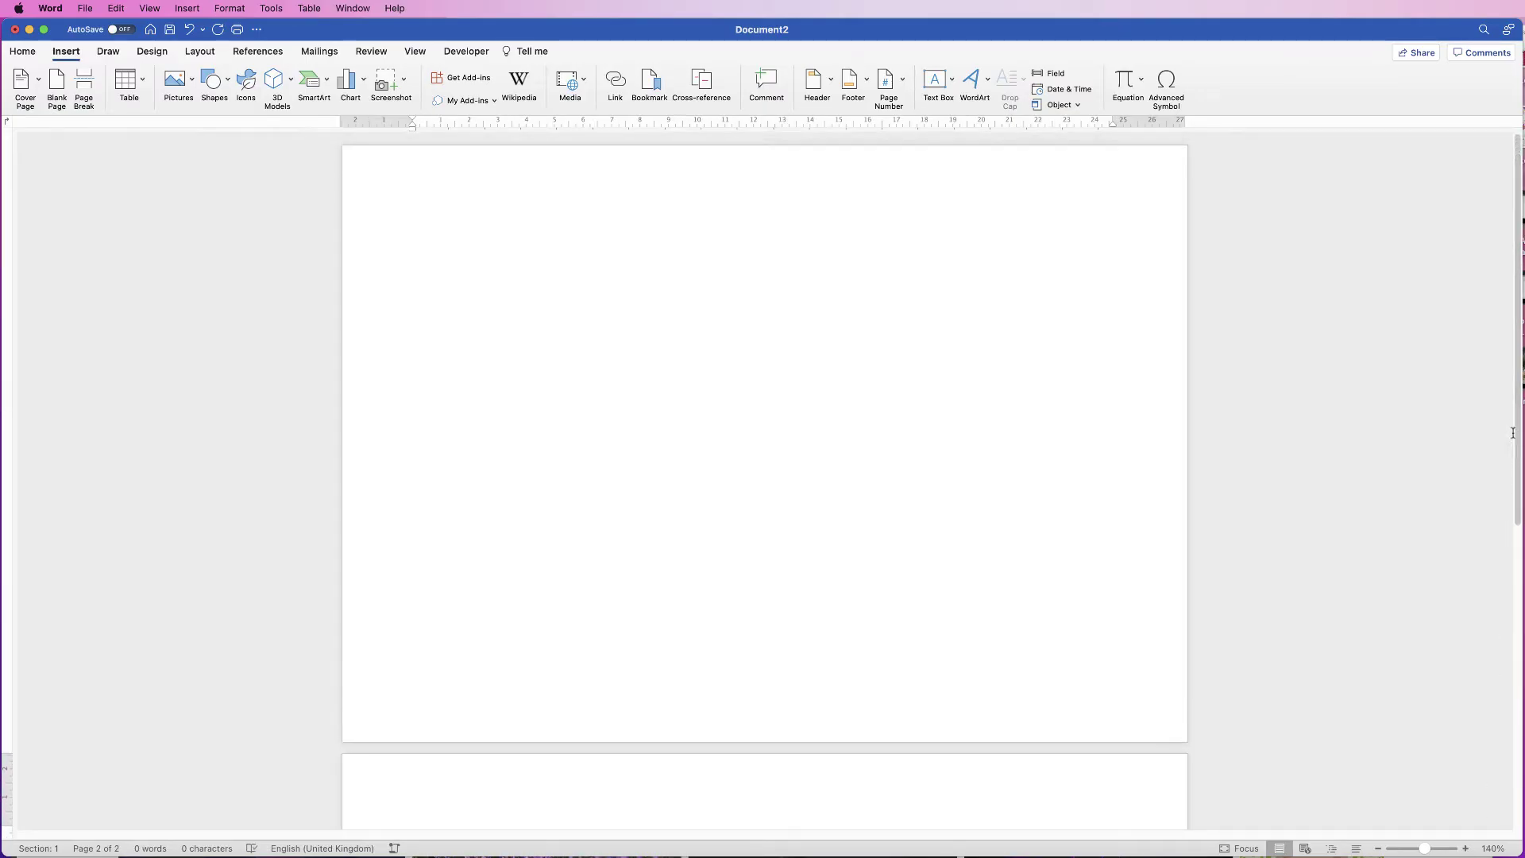
pyautogui.click(889, 402)
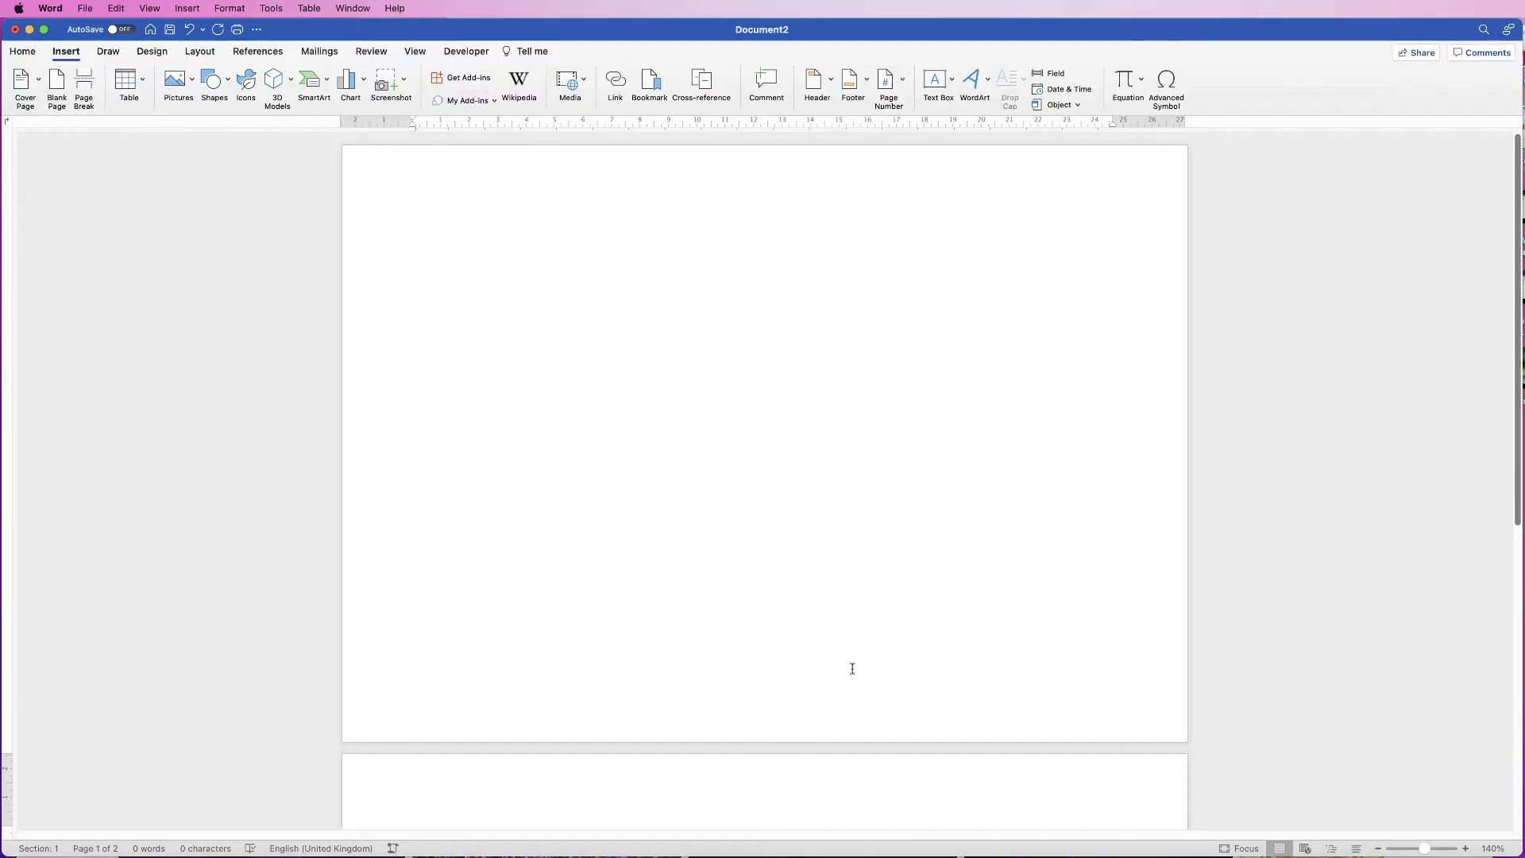
# Step: Switch to the Pixabay site in Safari and search for "HAPPY BIRTHDAY" limited to vector graphics
pyautogui.press('super+Tab')
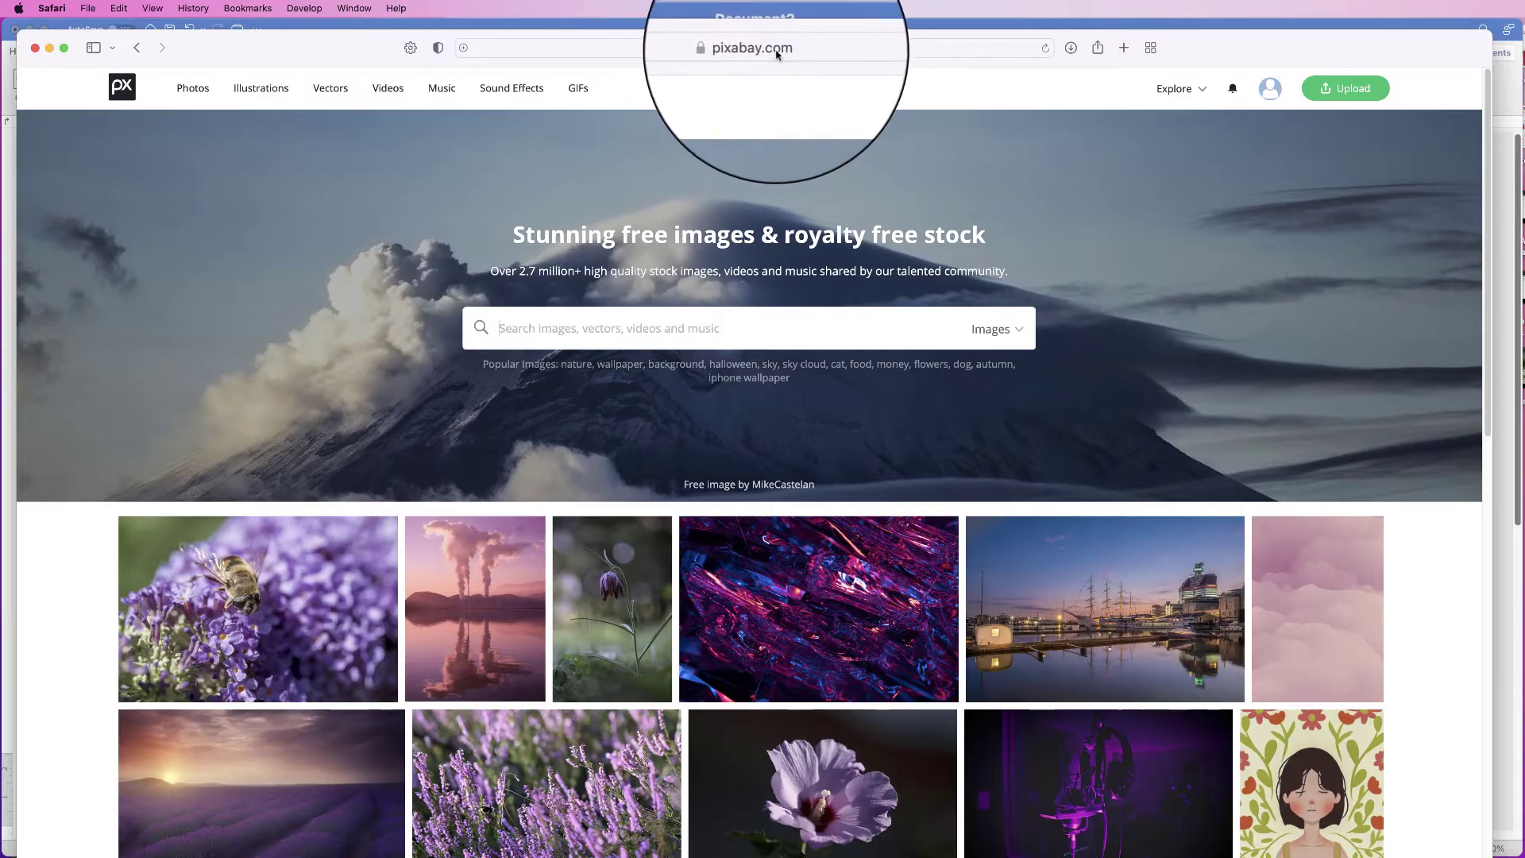
pyautogui.click(601, 341)
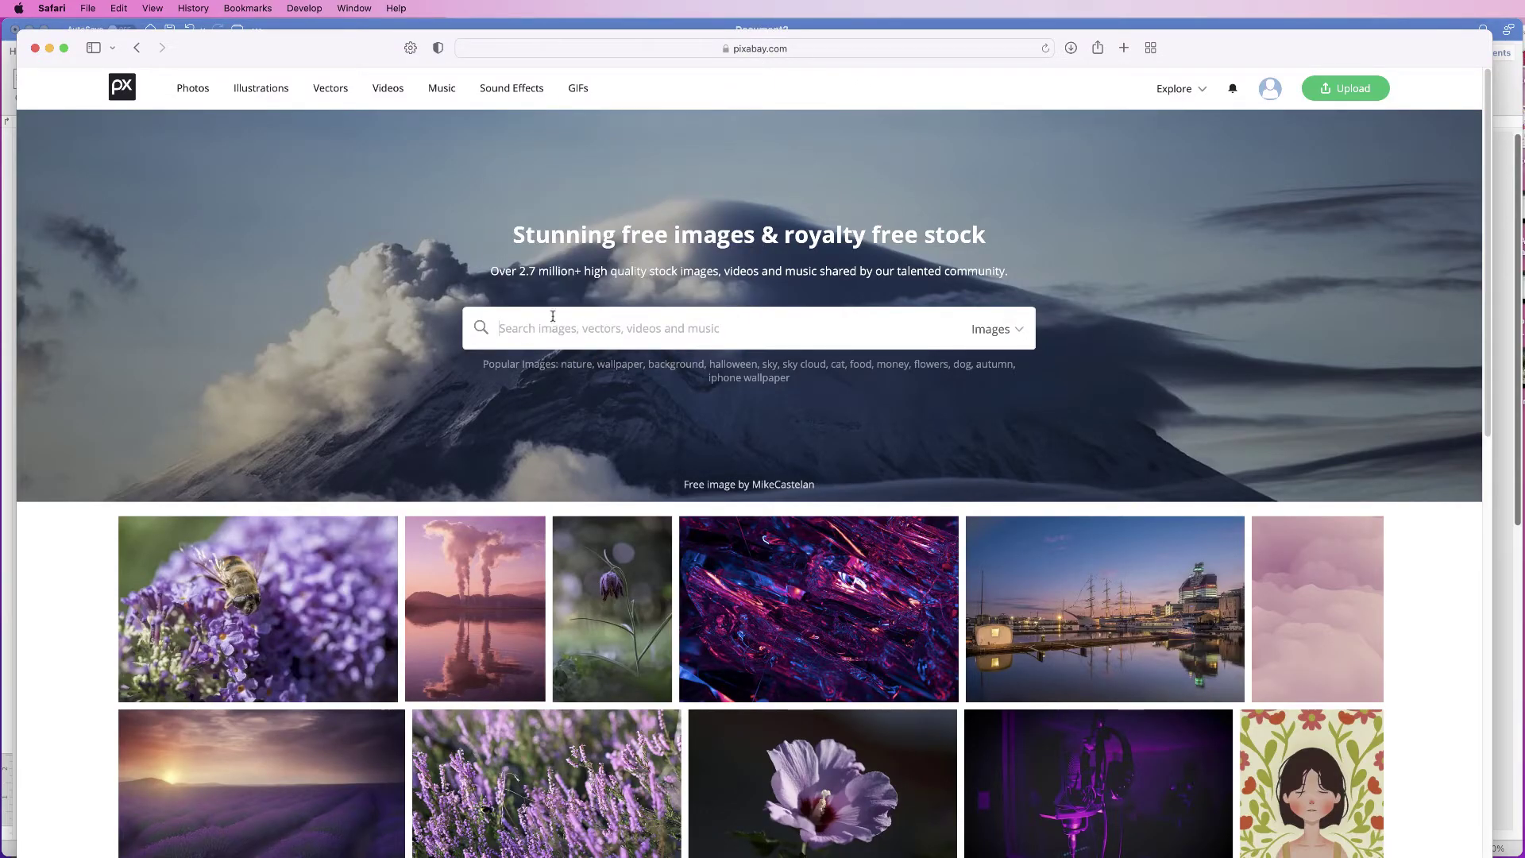
pyautogui.write('HAPPY BIRT')
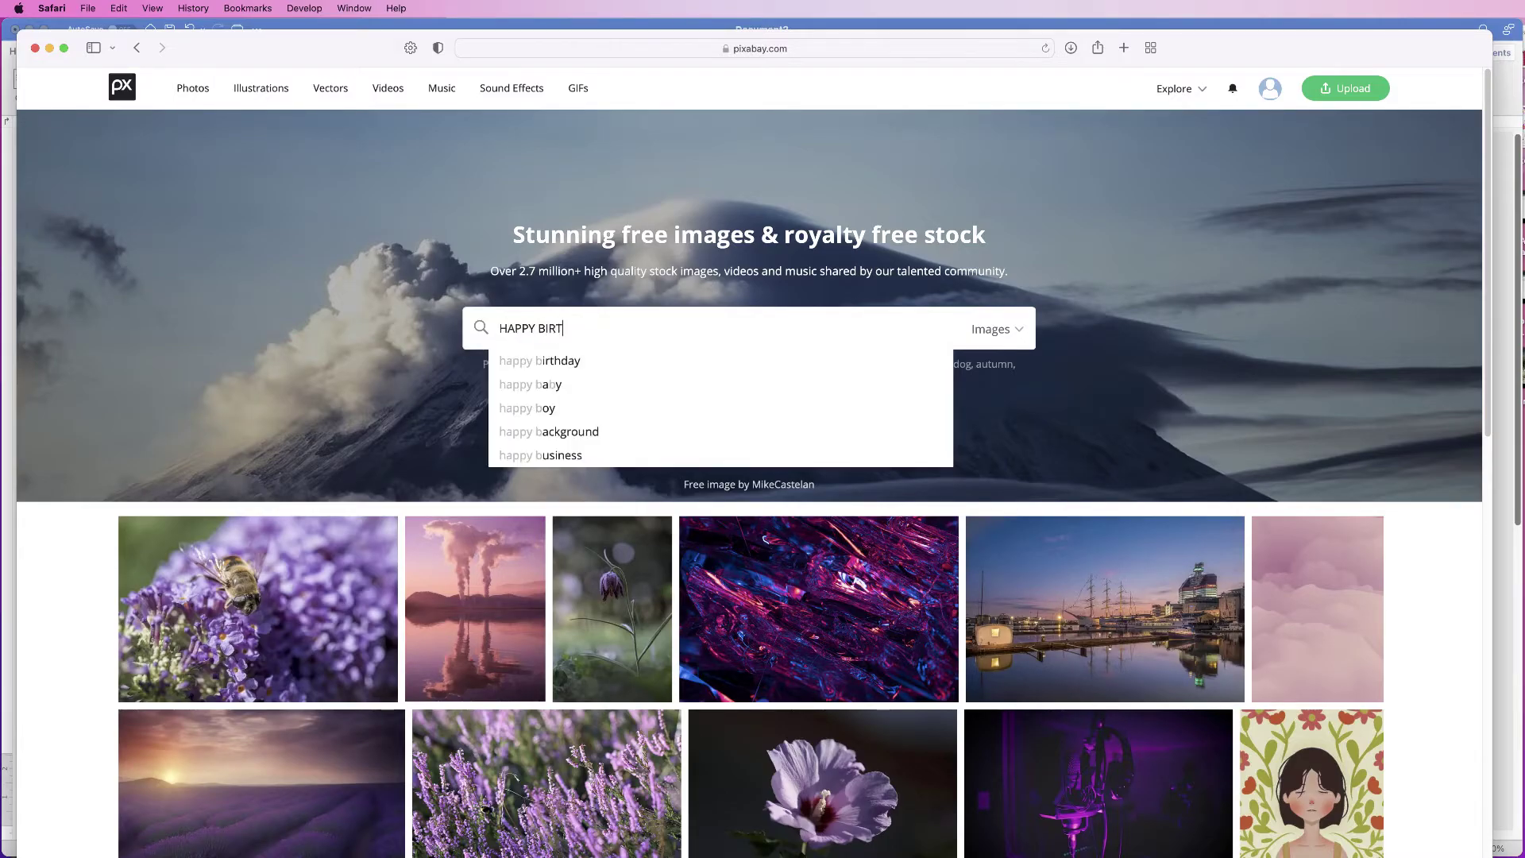
pyautogui.write('HDAY')
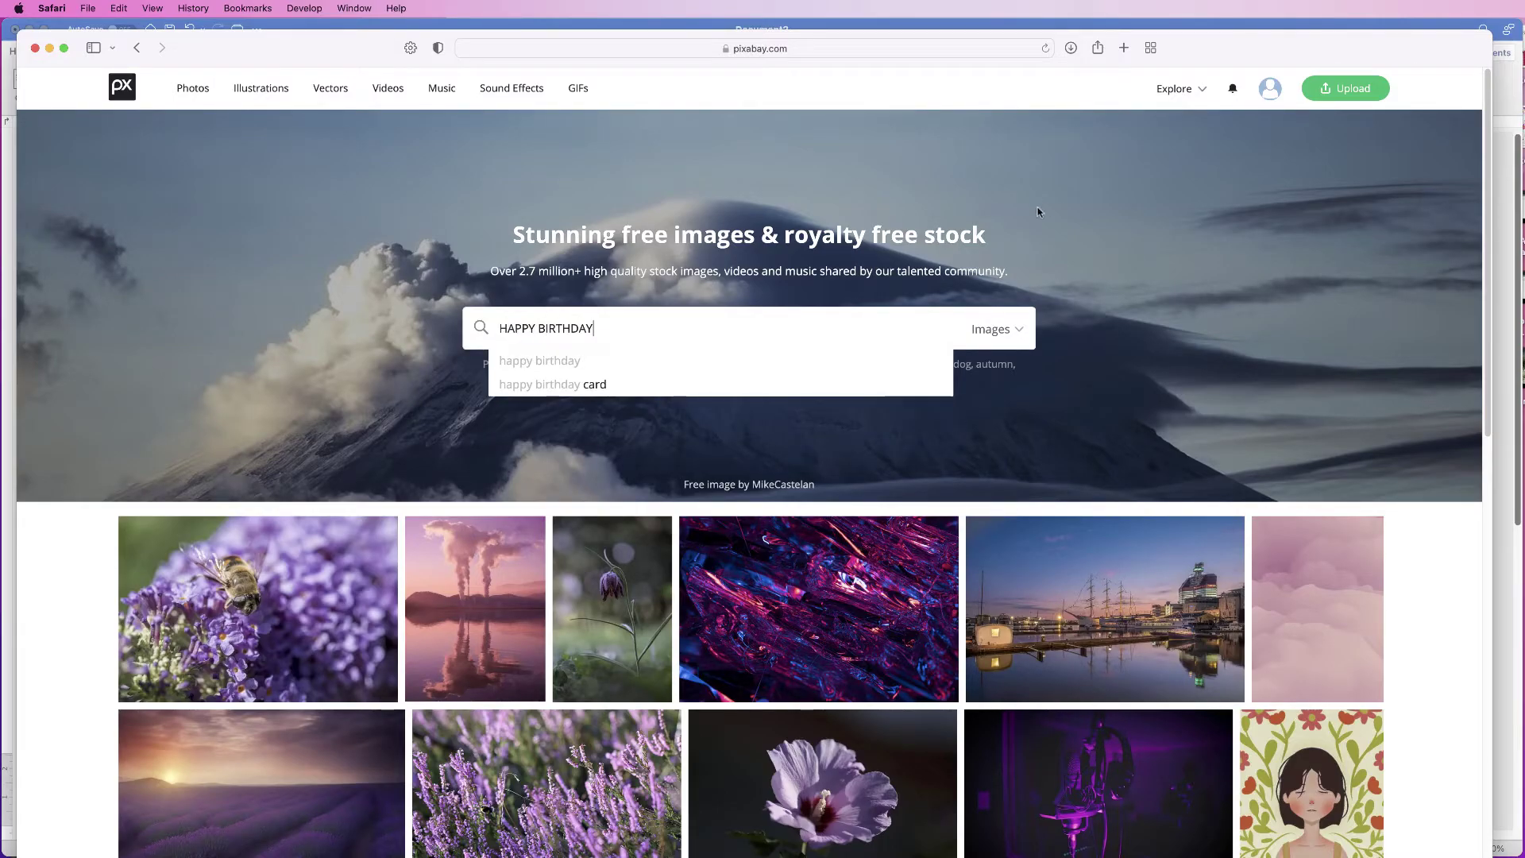
pyautogui.click(1020, 331)
pyautogui.click(946, 417)
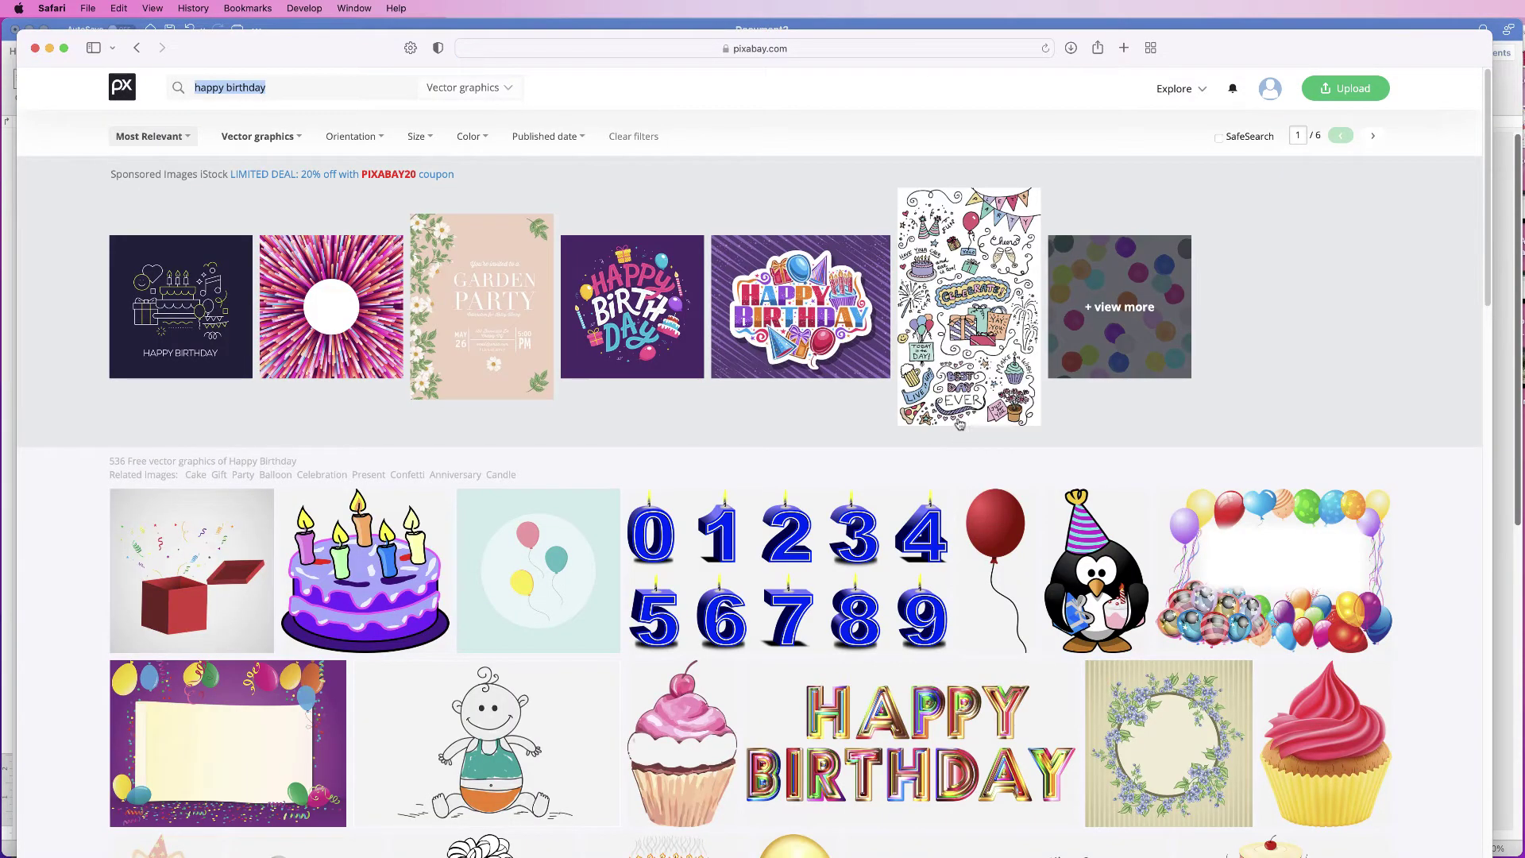
# Step: Browse to the second page of results and open the cartoon of a pink-haired girl holding up a cupcake
pyautogui.moveTo(1482, 291); pyautogui.dragTo(1431, 792)
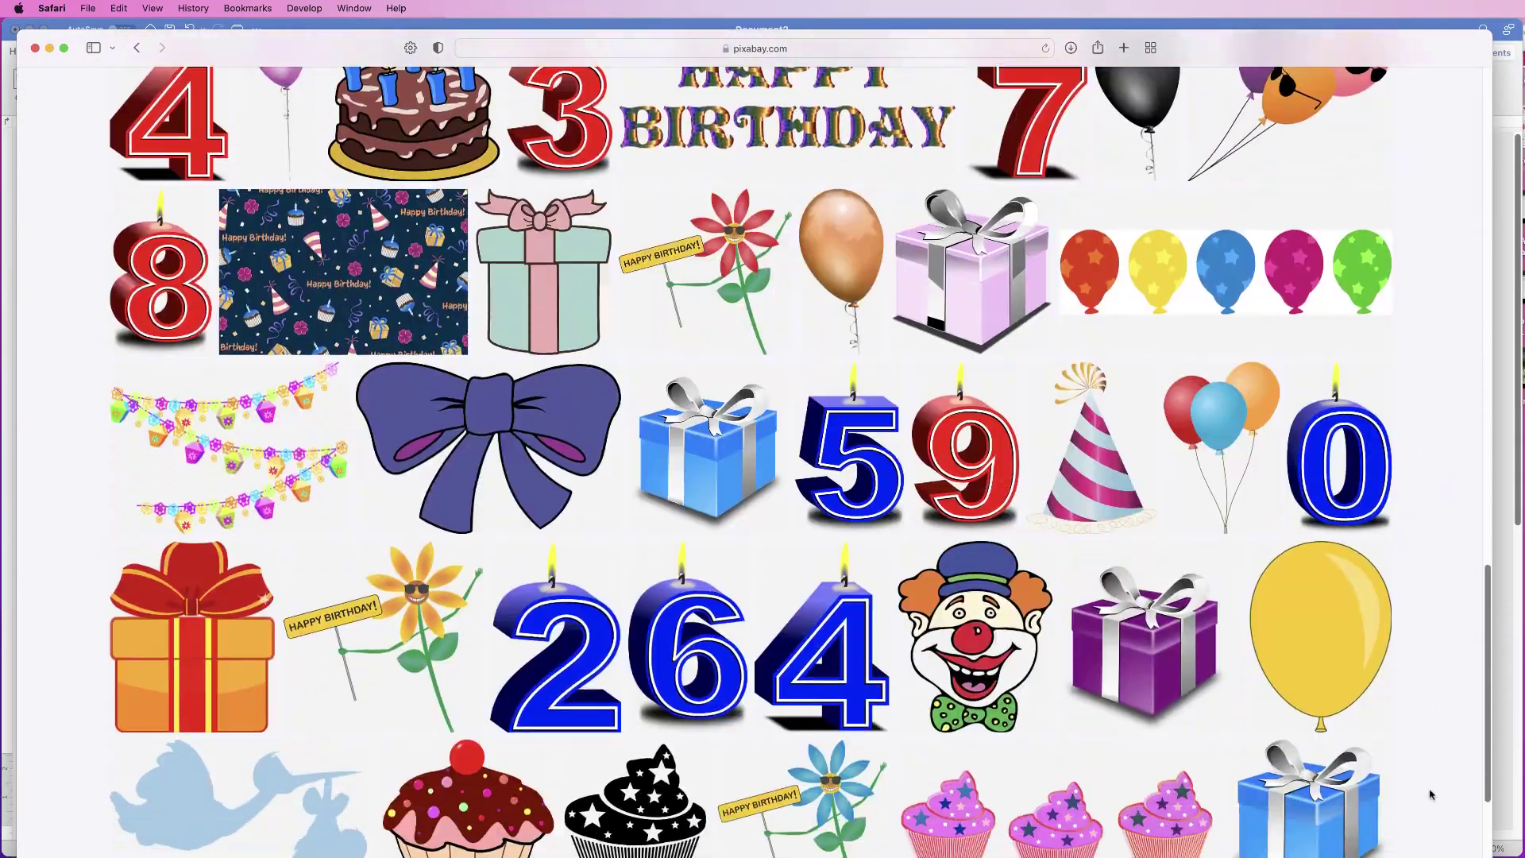
pyautogui.scroll(-10, 1431, 792)
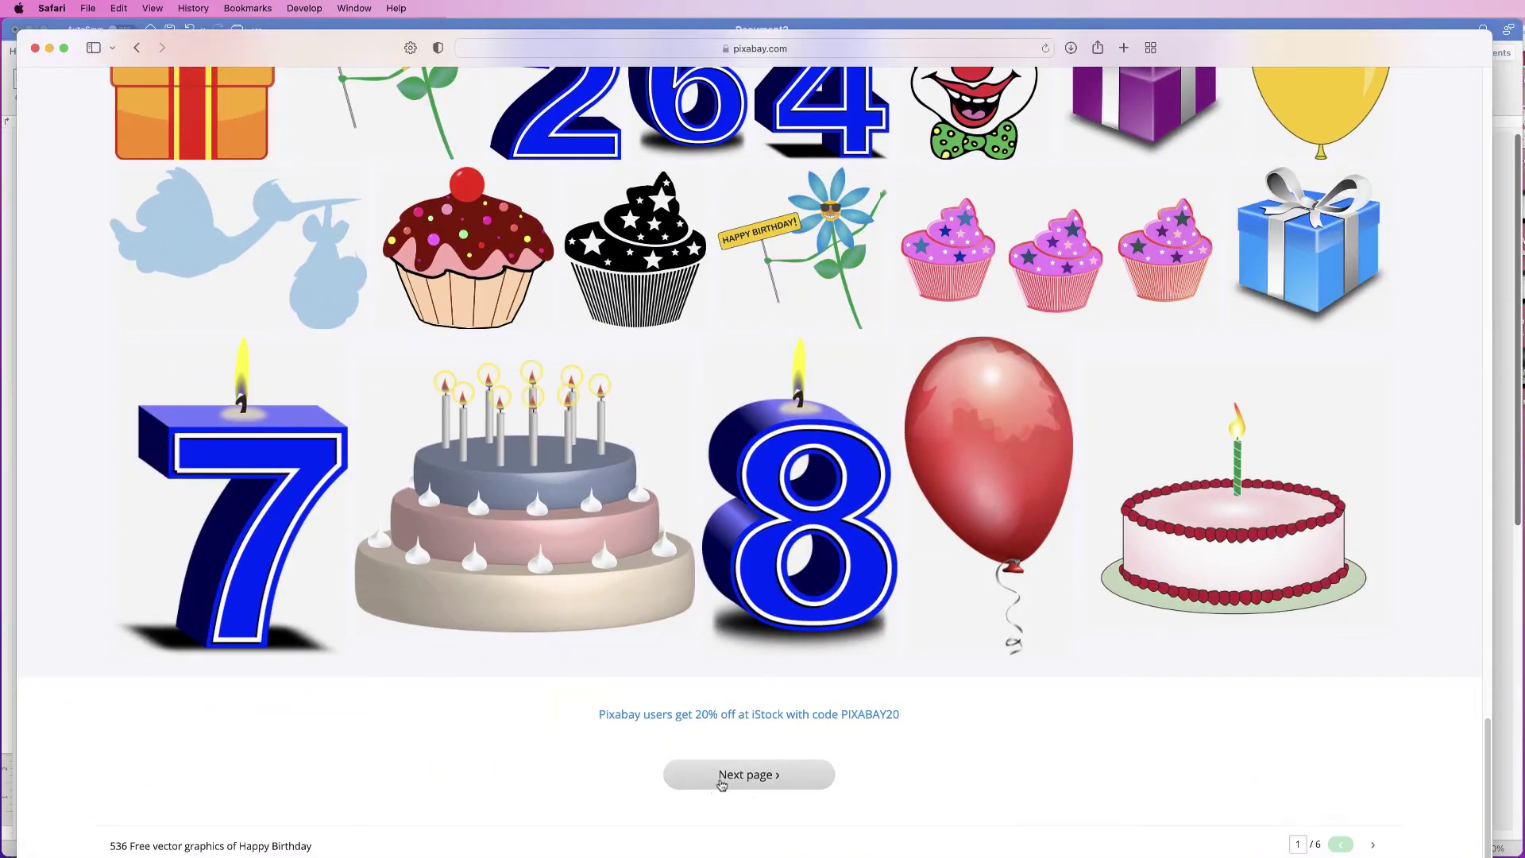
pyautogui.click(720, 774)
pyautogui.scroll(-9, 1454, 576)
pyautogui.scroll(-5, 1454, 576)
pyautogui.scroll(-15, 1454, 576)
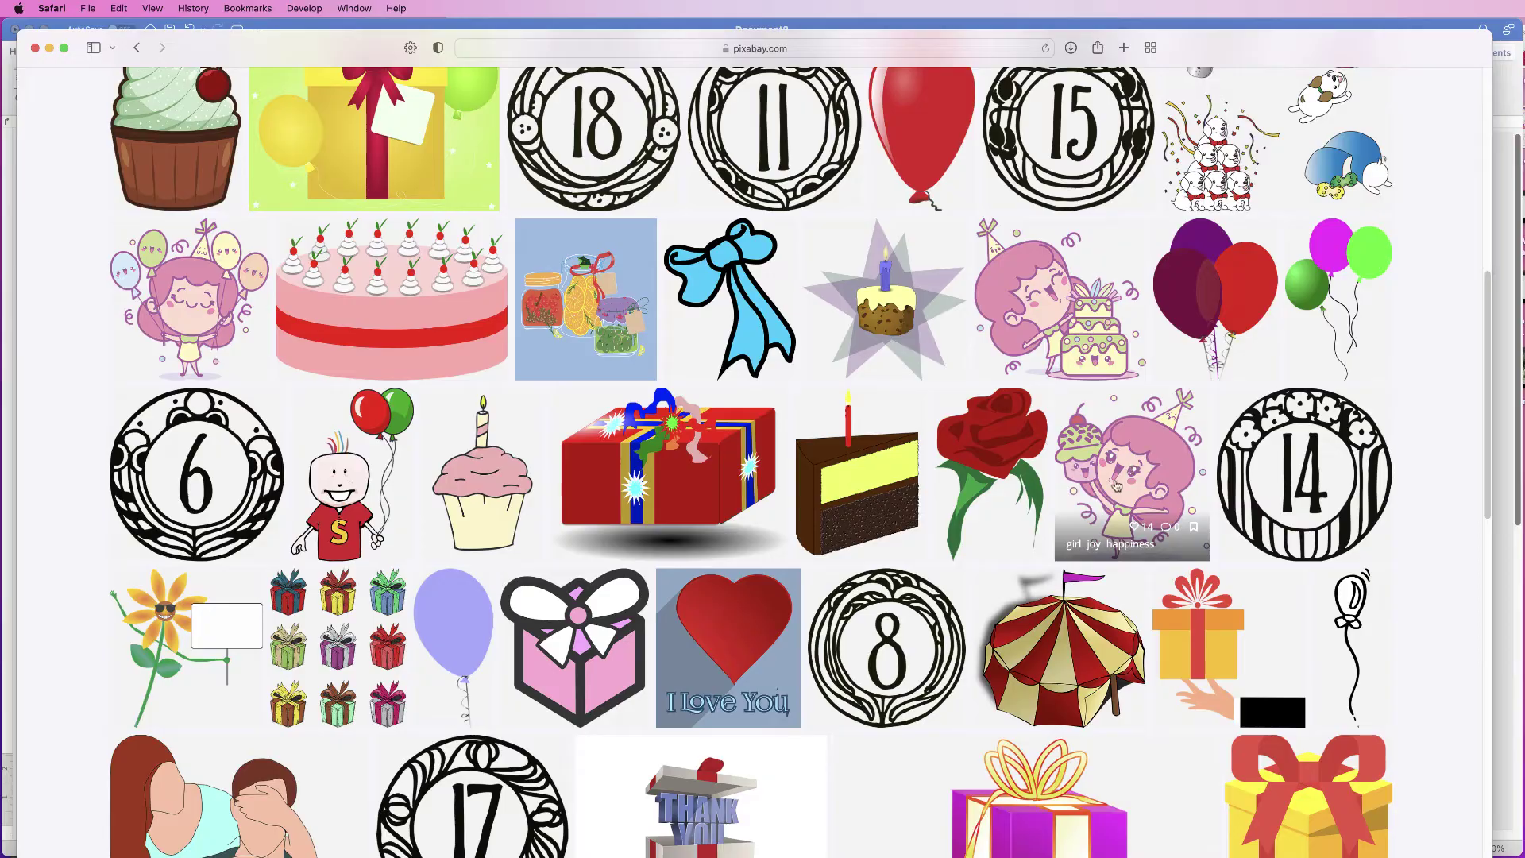
pyautogui.click(1120, 481)
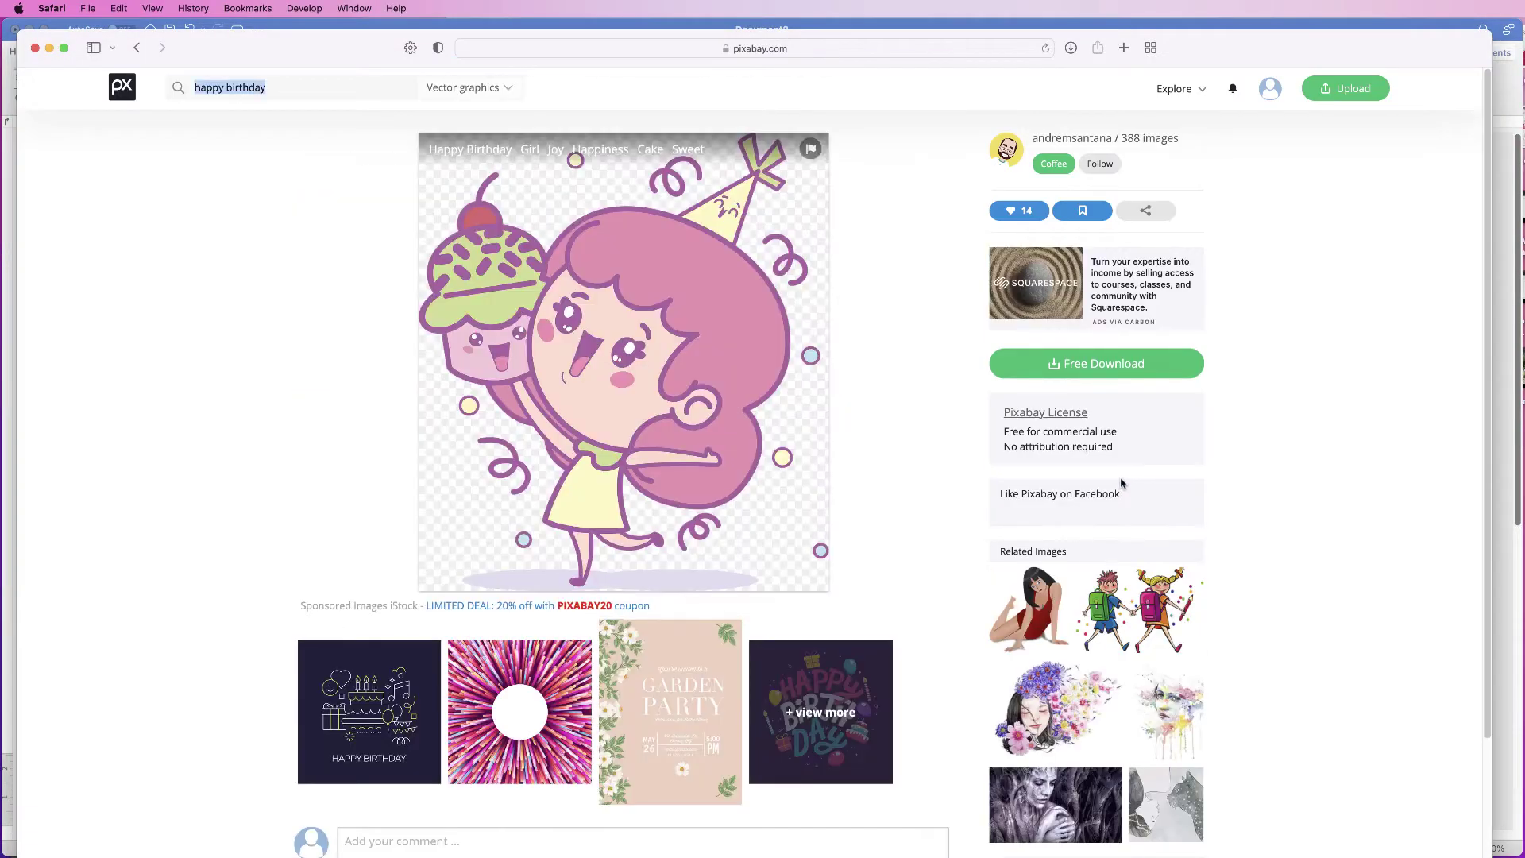
# Step: Choose the 1716×1920 PNG download size for the cupcake girl image, and minimise the browser to return to the Word document
pyautogui.click(1084, 367)
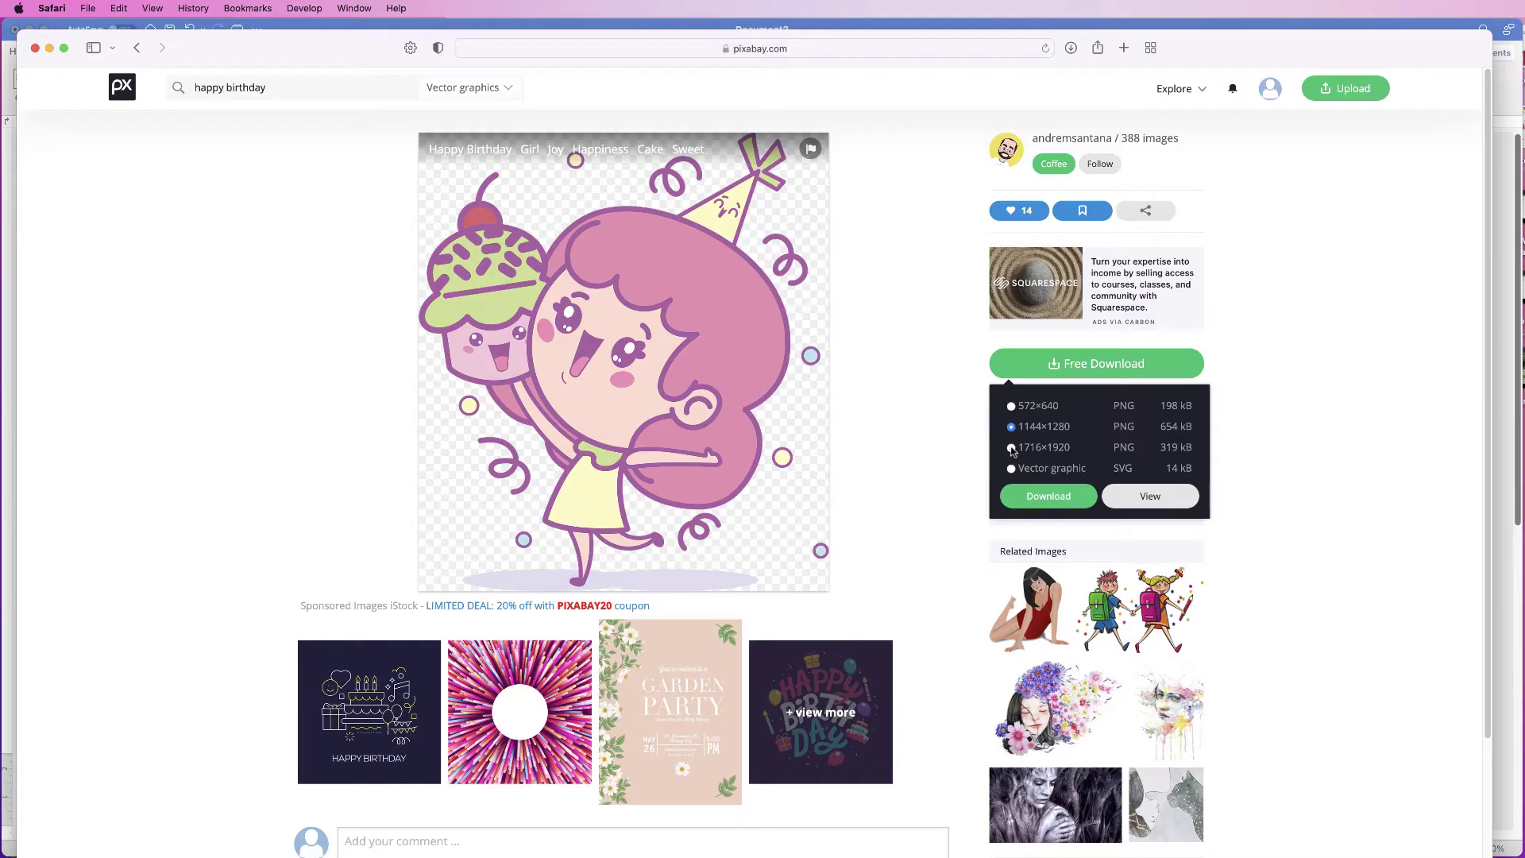
pyautogui.click(1012, 448)
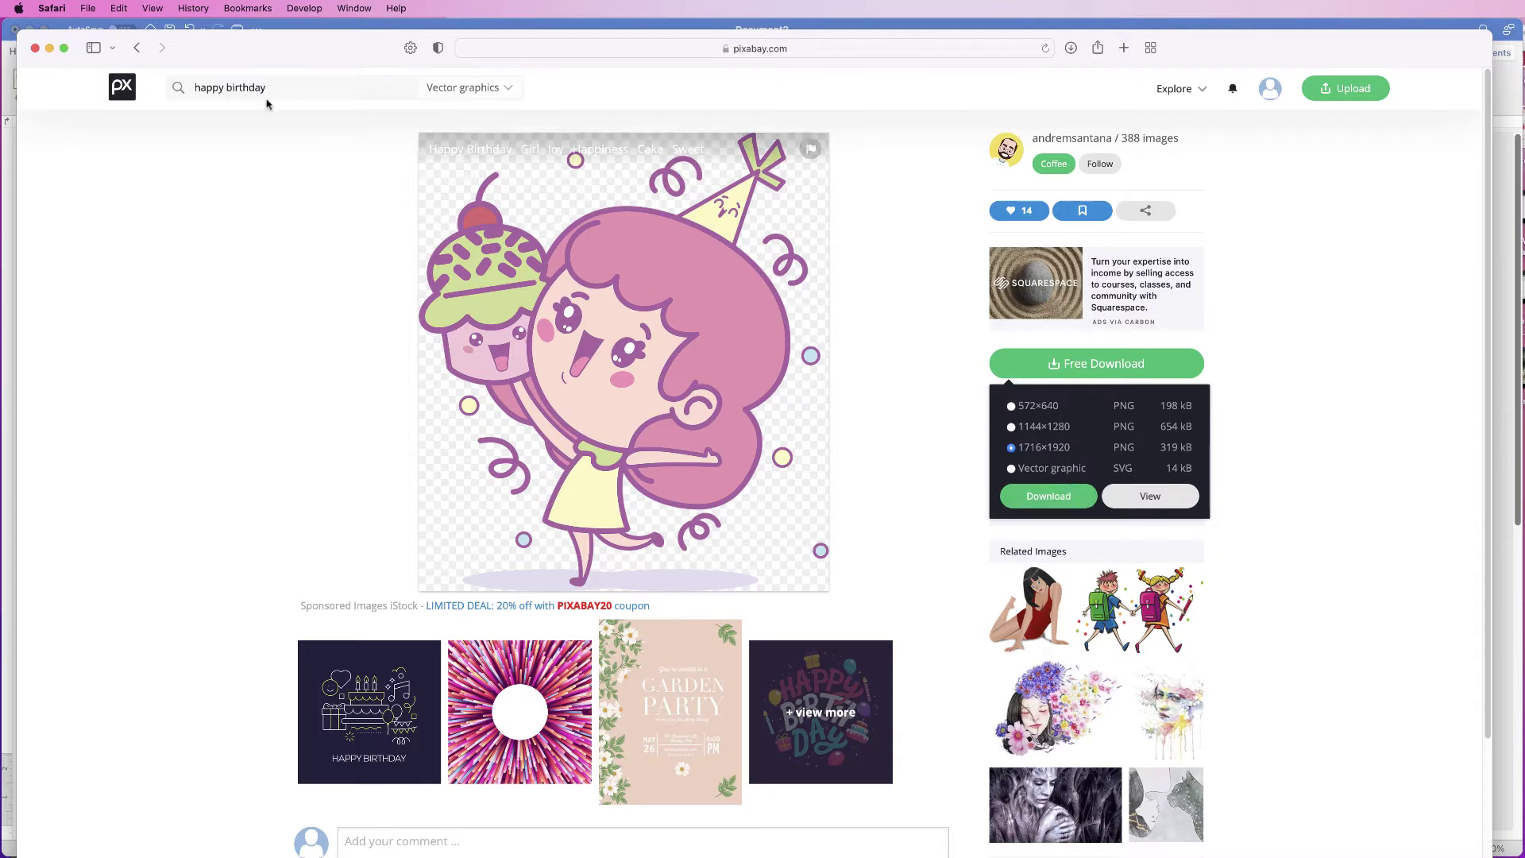
pyautogui.click(49, 49)
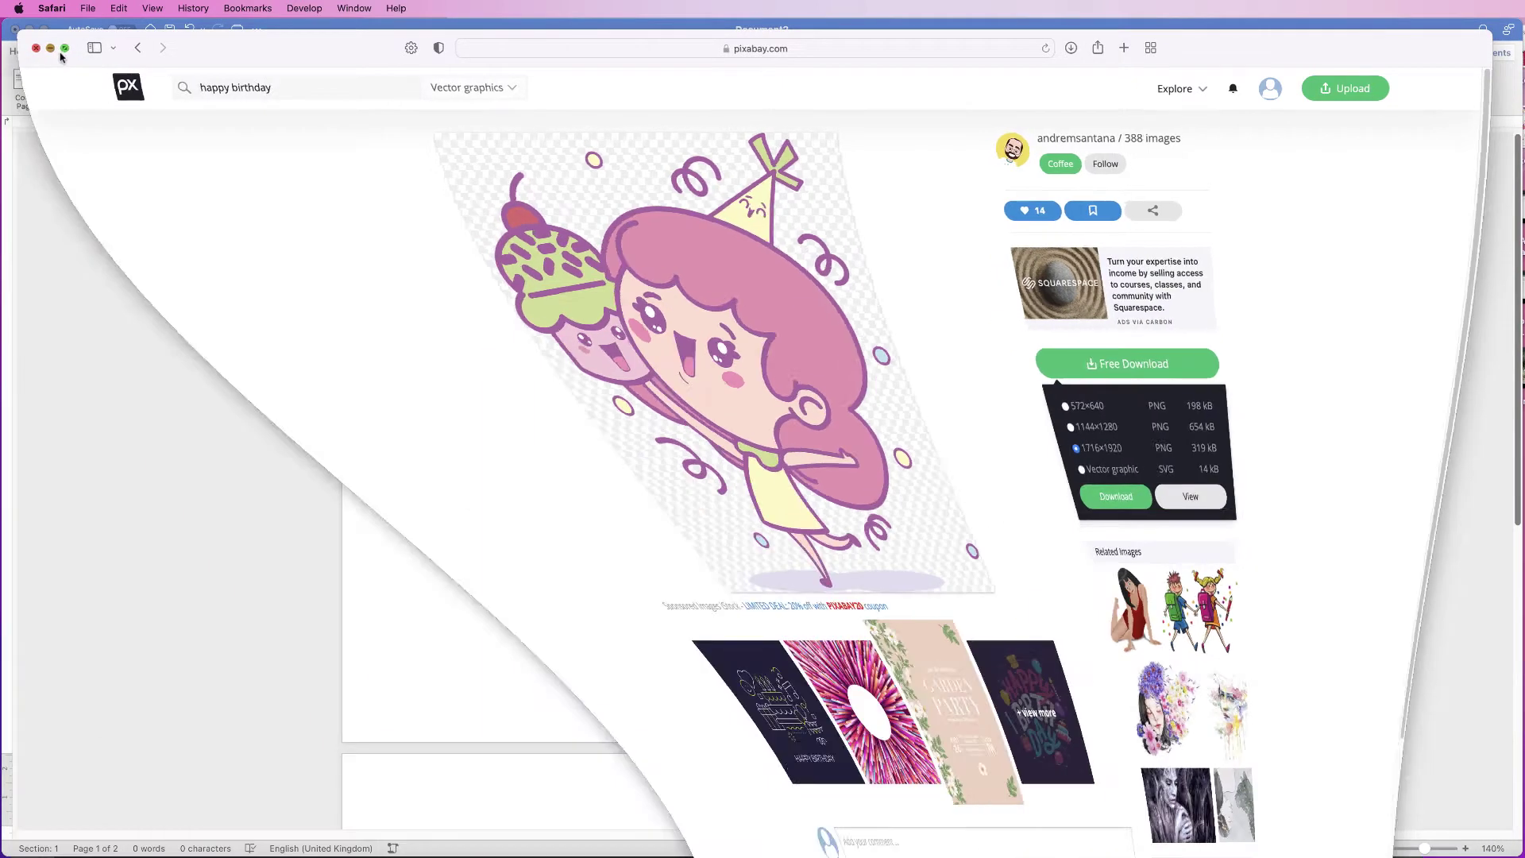
pyautogui.click(66, 52)
pyautogui.click(66, 52)
# Step: Insert the picture birthday-7042326.png from the Downloads folder and set its text wrapping to In Front of Text
pyautogui.click(163, 81)
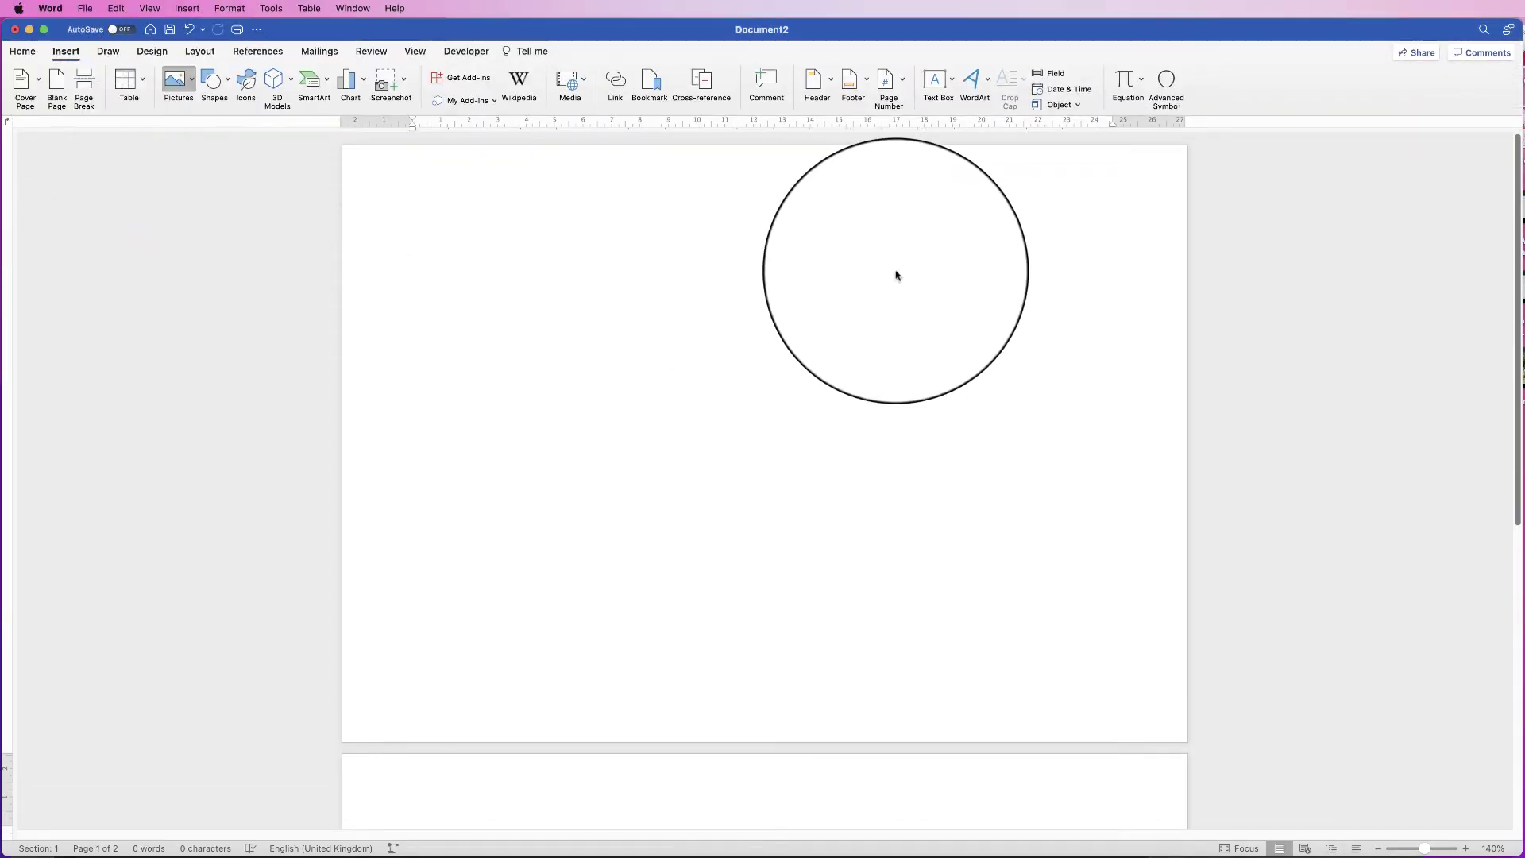
pyautogui.click(726, 237)
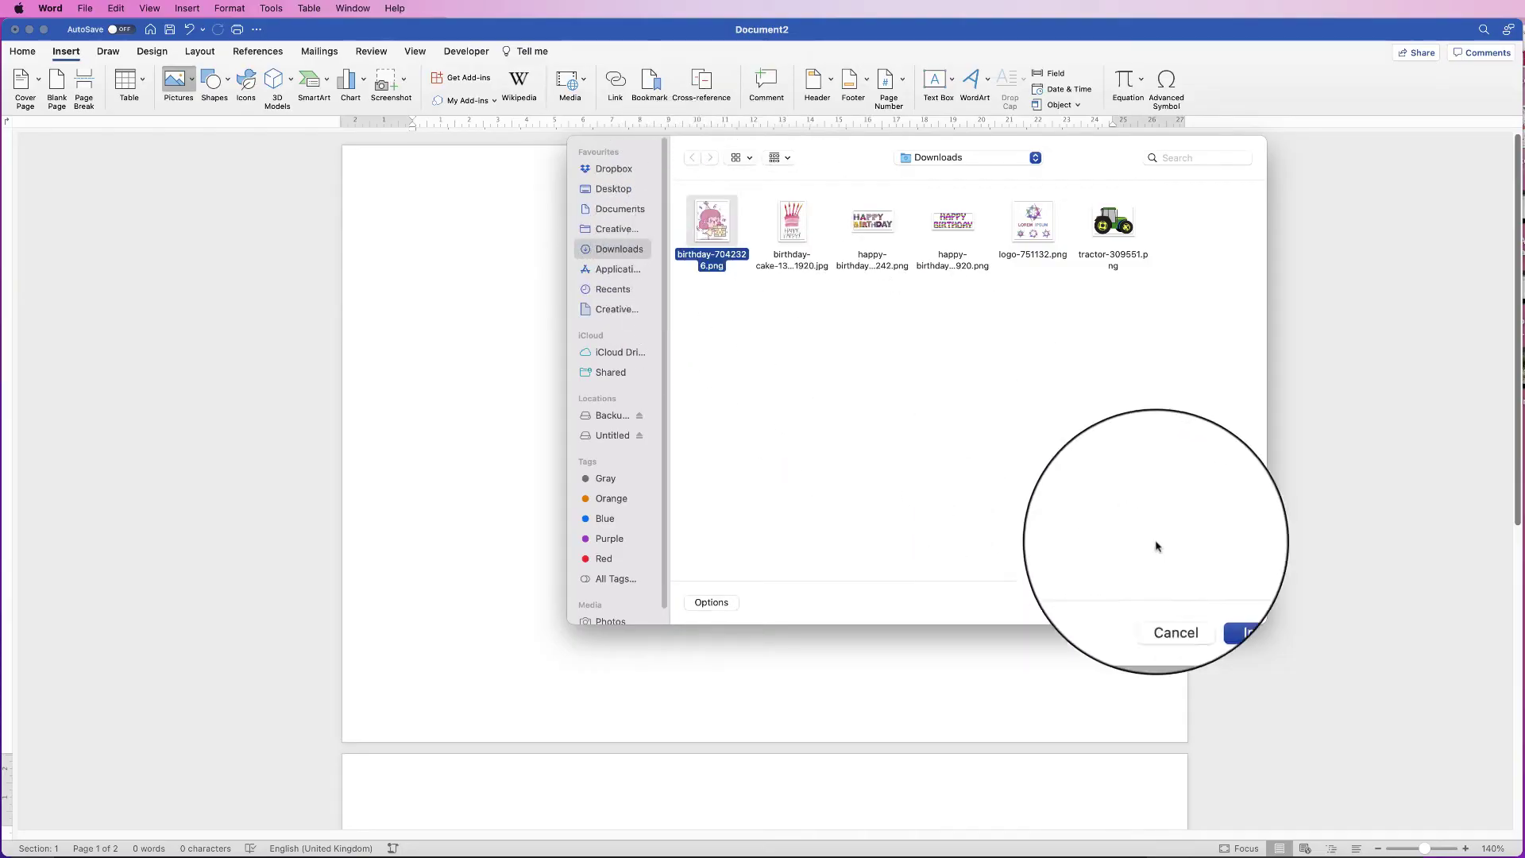
pyautogui.click(1226, 602)
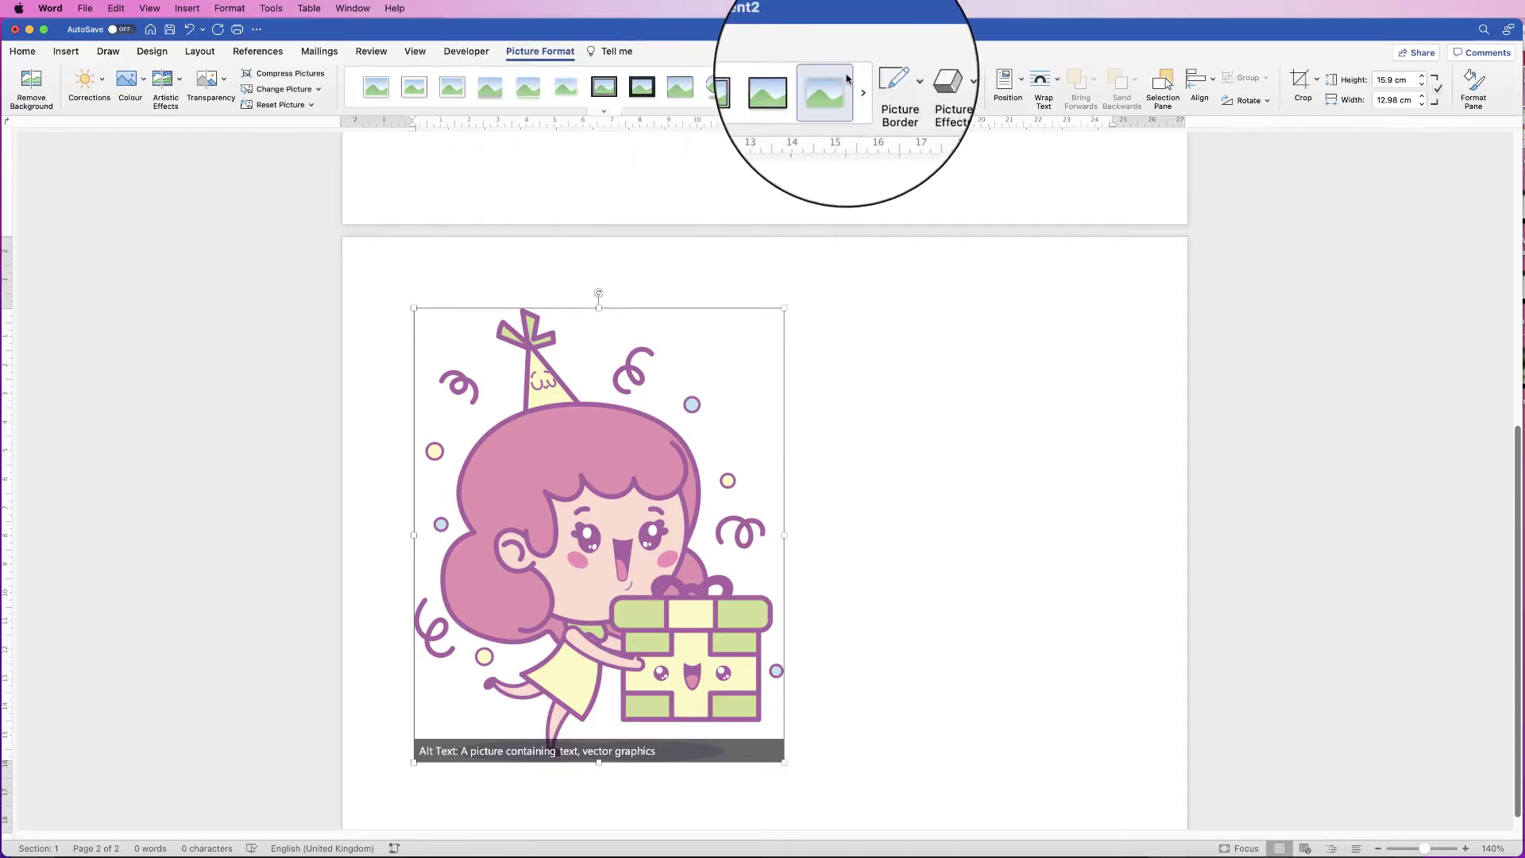
pyautogui.click(1055, 87)
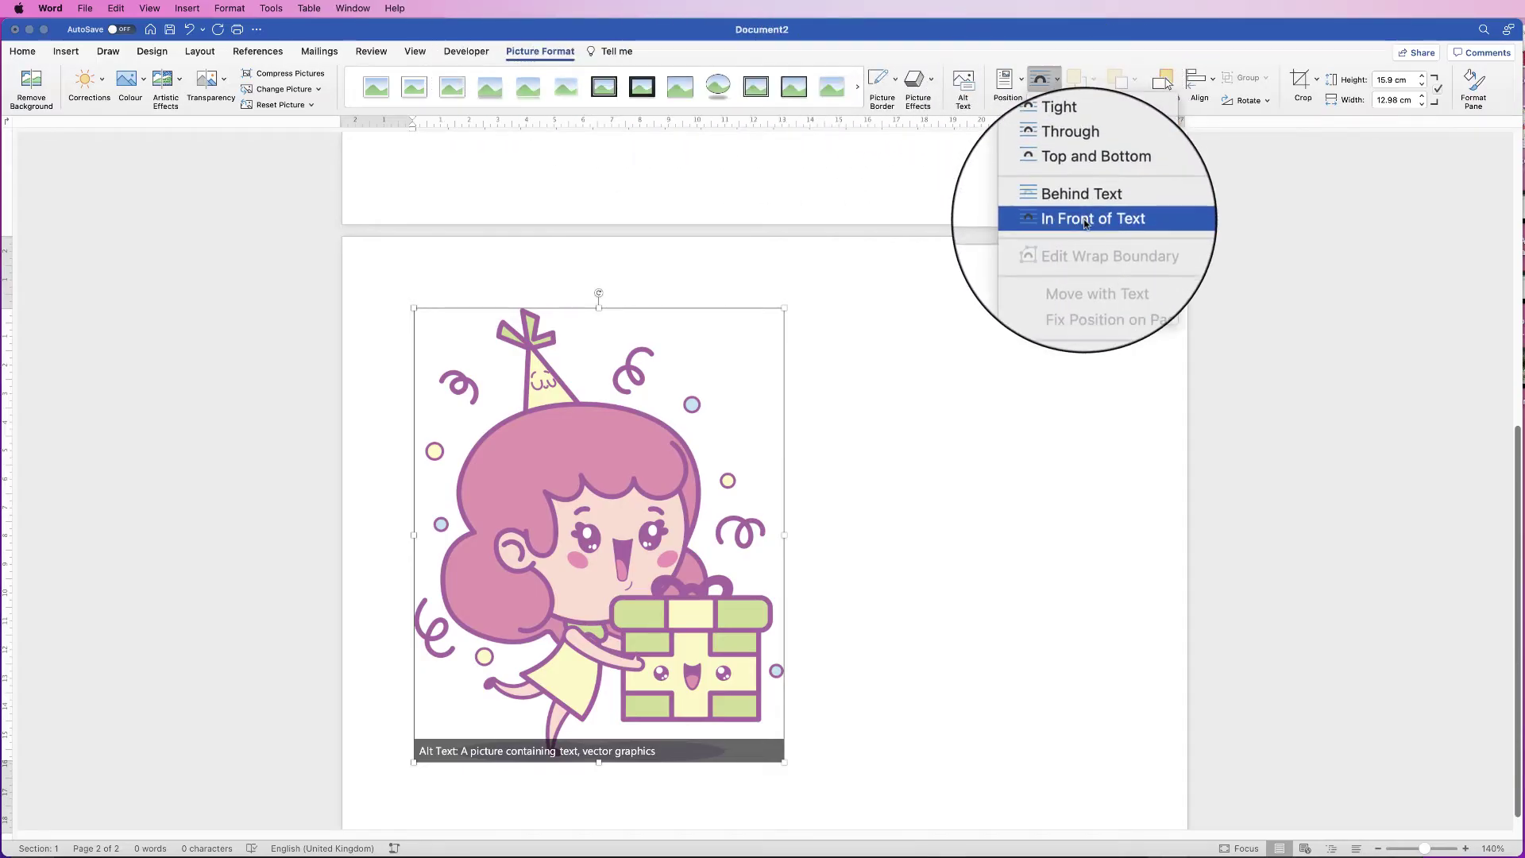
pyautogui.click(1111, 214)
# Step: Shrink the girl picture to about 8.05 × 9.88 cm and position it centrally in the lower part of the first page's right half
pyautogui.moveTo(783, 306); pyautogui.dragTo(647, 475)
pyautogui.moveTo(534, 584); pyautogui.dragTo(983, 415)
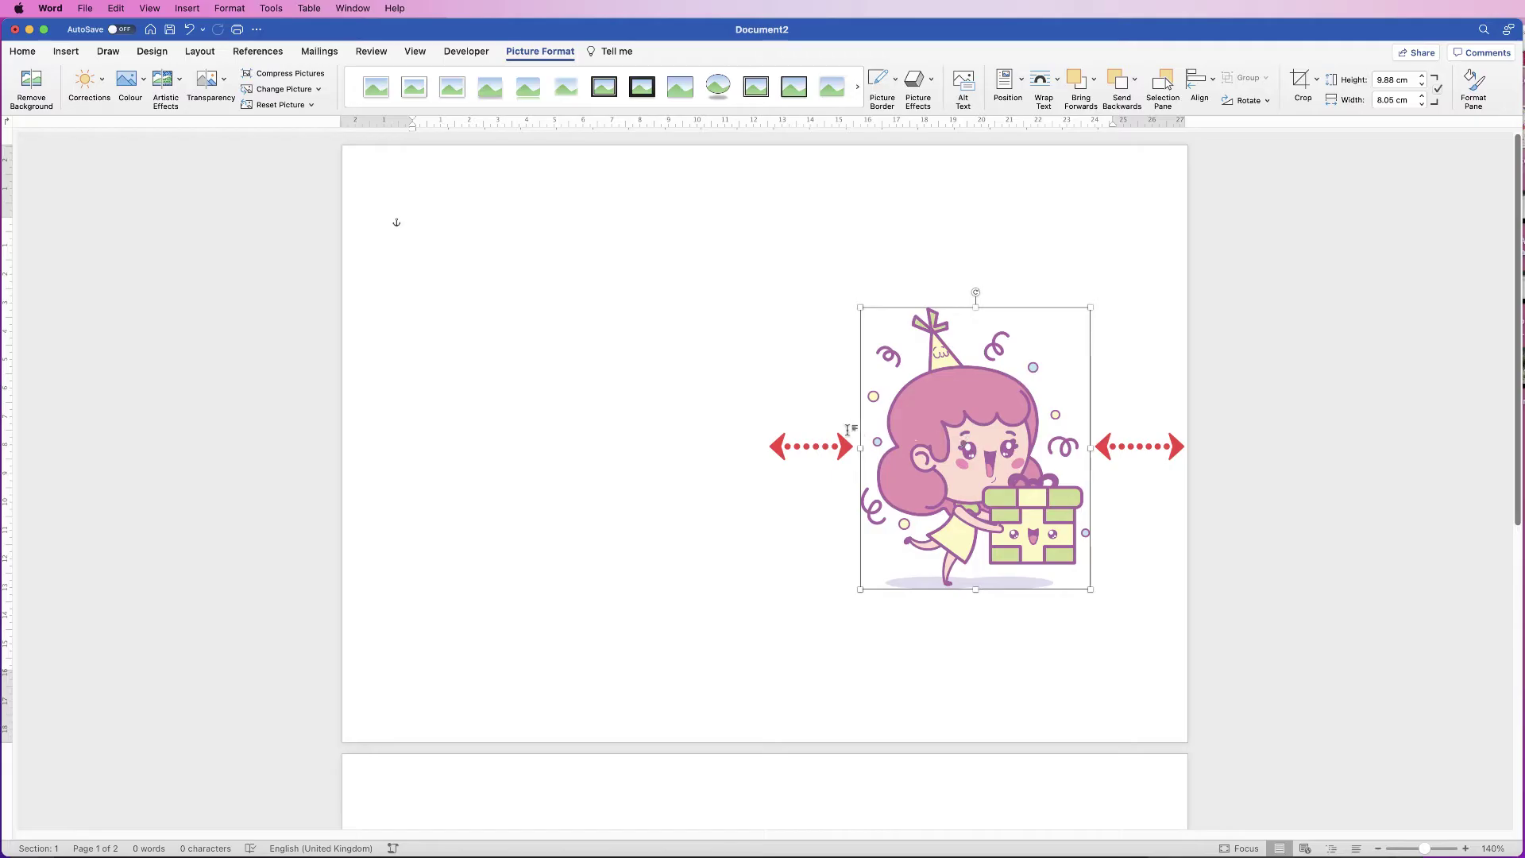
pyautogui.moveTo(974, 447); pyautogui.dragTo(978, 520)
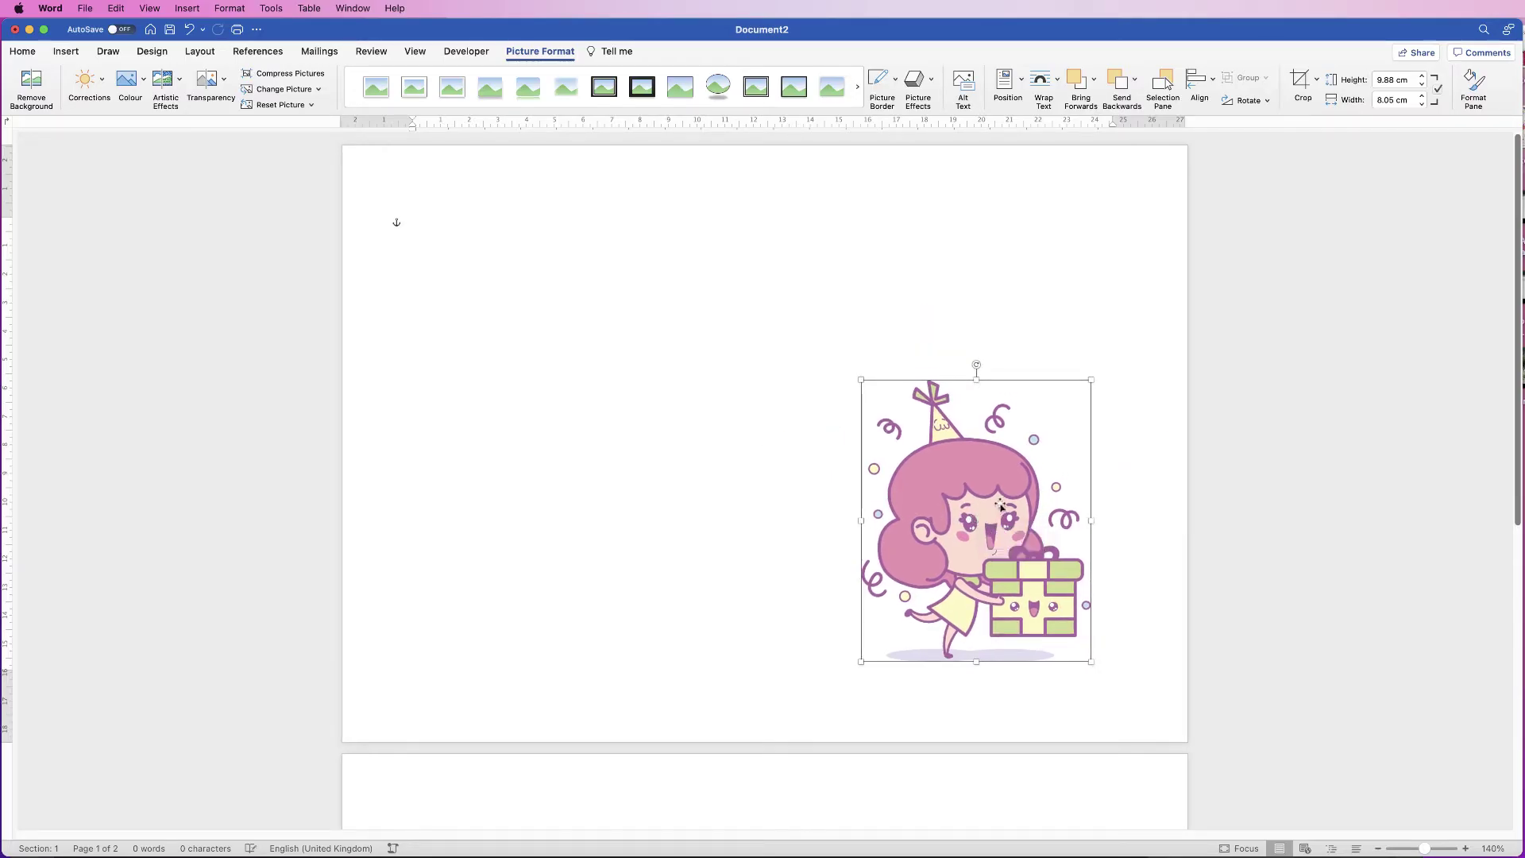
pyautogui.click(990, 244)
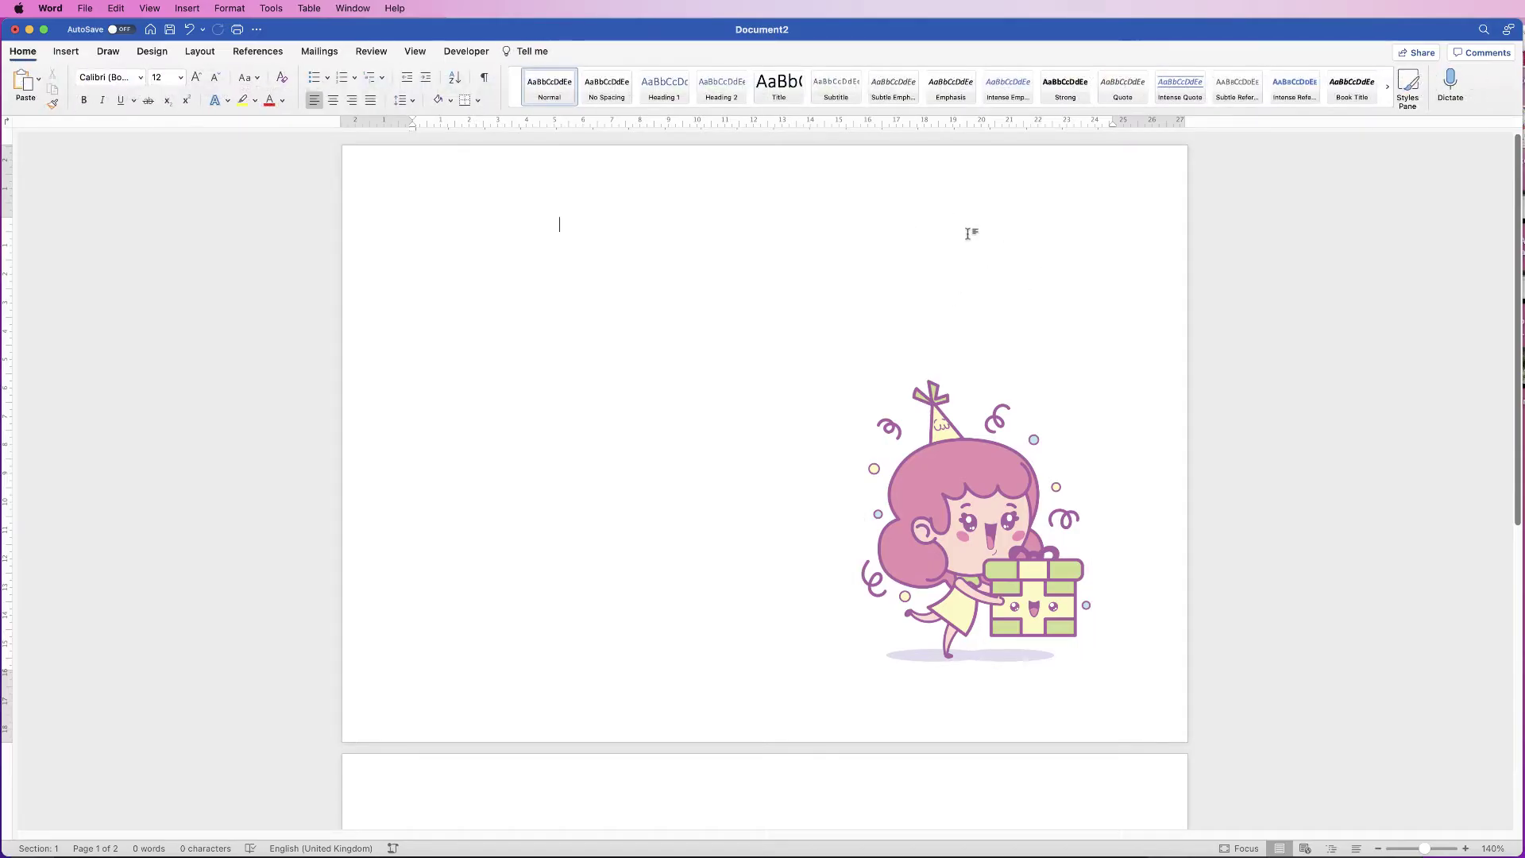
# Step: Draw a text box about 9.7 cm wide and 2.2 cm high above the girl picture
pyautogui.click(66, 51)
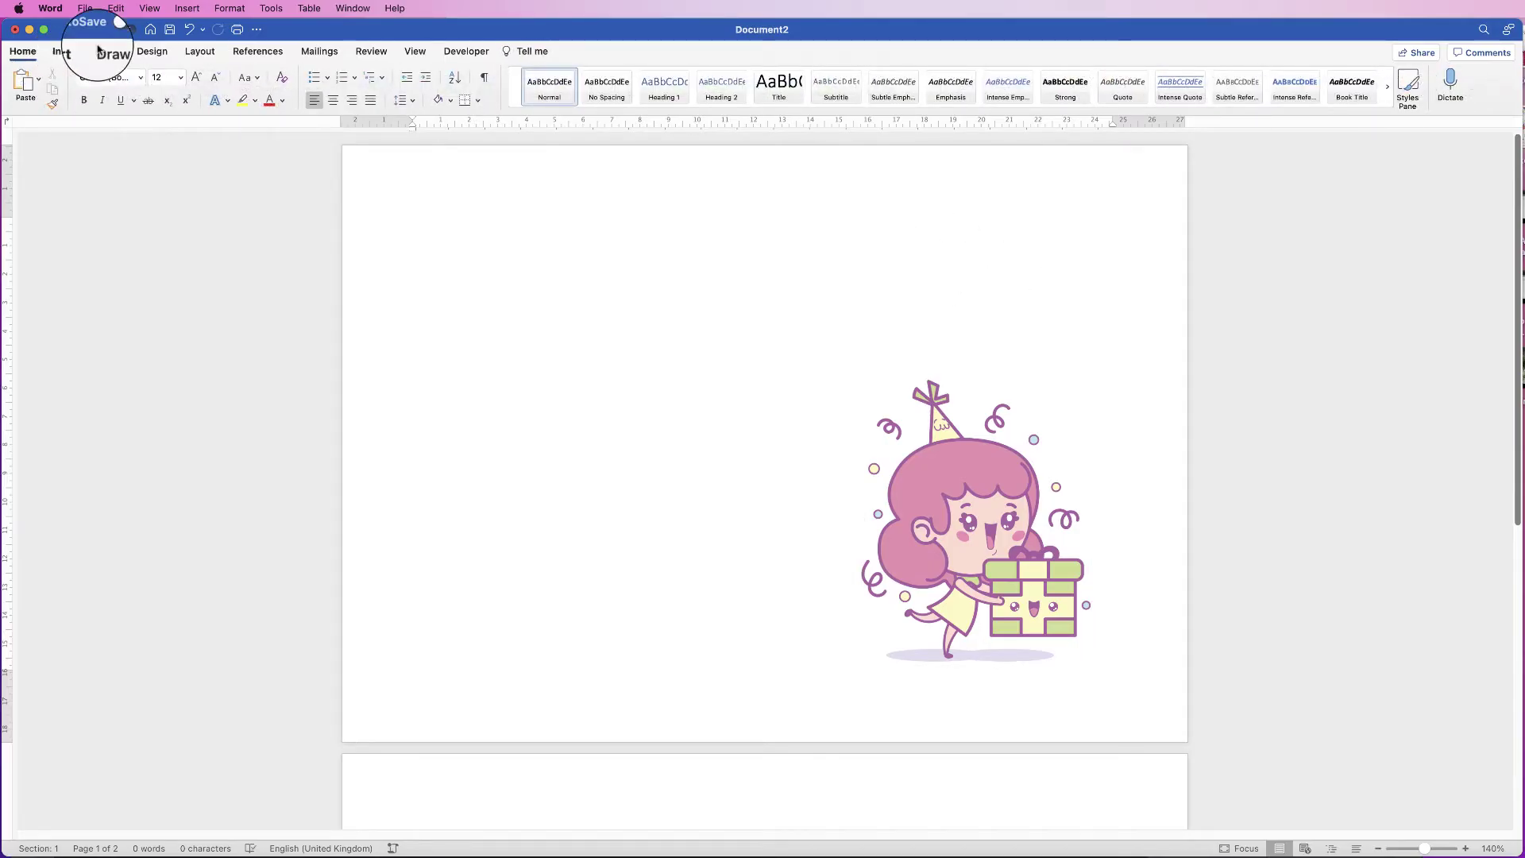
pyautogui.click(952, 79)
pyautogui.click(962, 103)
pyautogui.moveTo(831, 181); pyautogui.dragTo(1110, 245)
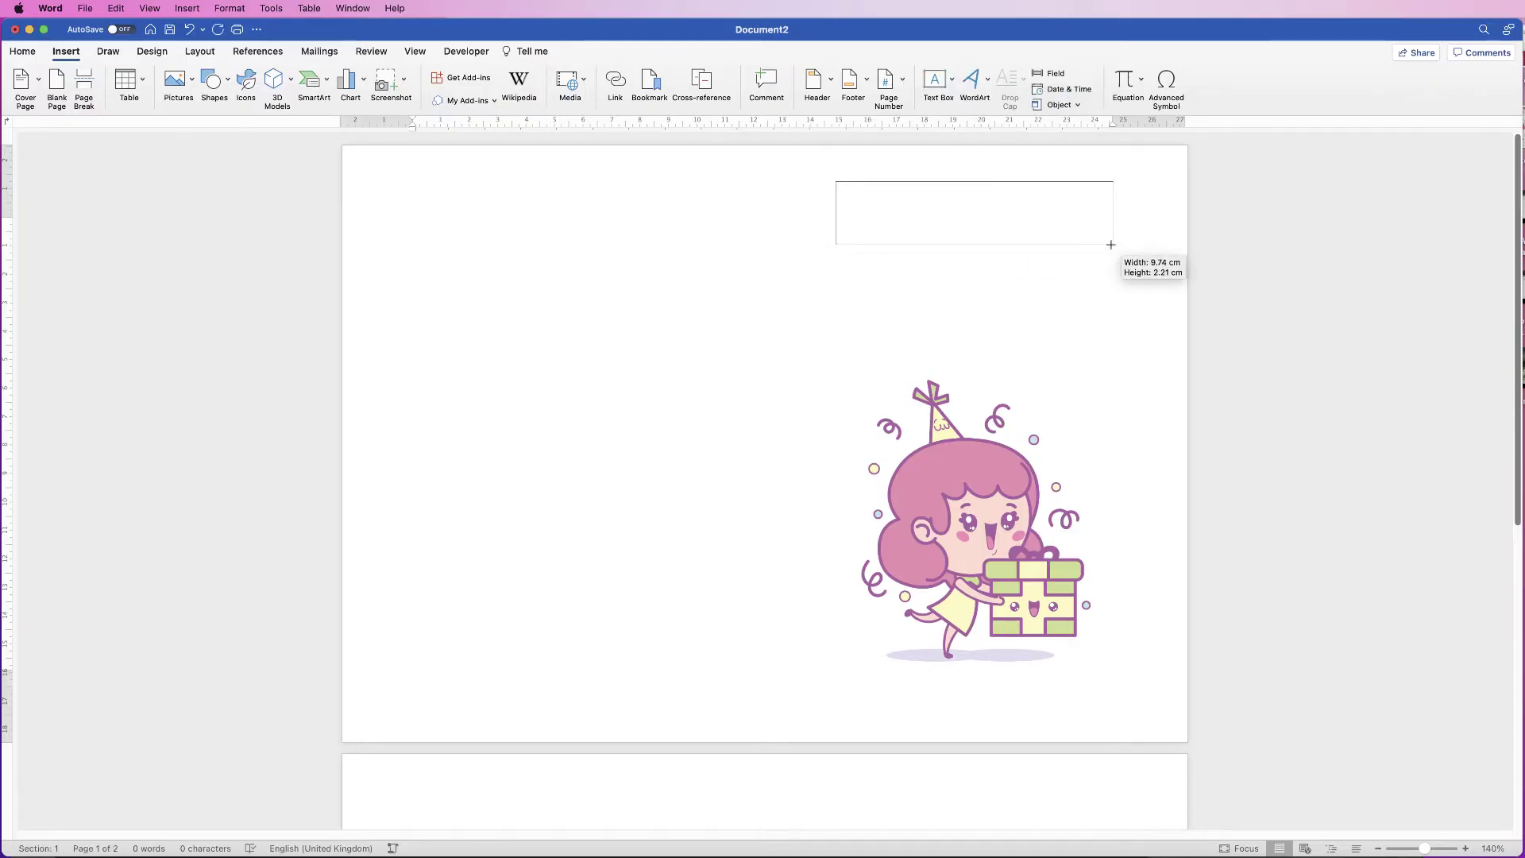
# Step: Move the text box over the girl picture to check its fill, and return it to the space above the picture
pyautogui.moveTo(1022, 182); pyautogui.dragTo(1024, 462)
pyautogui.click(1080, 358)
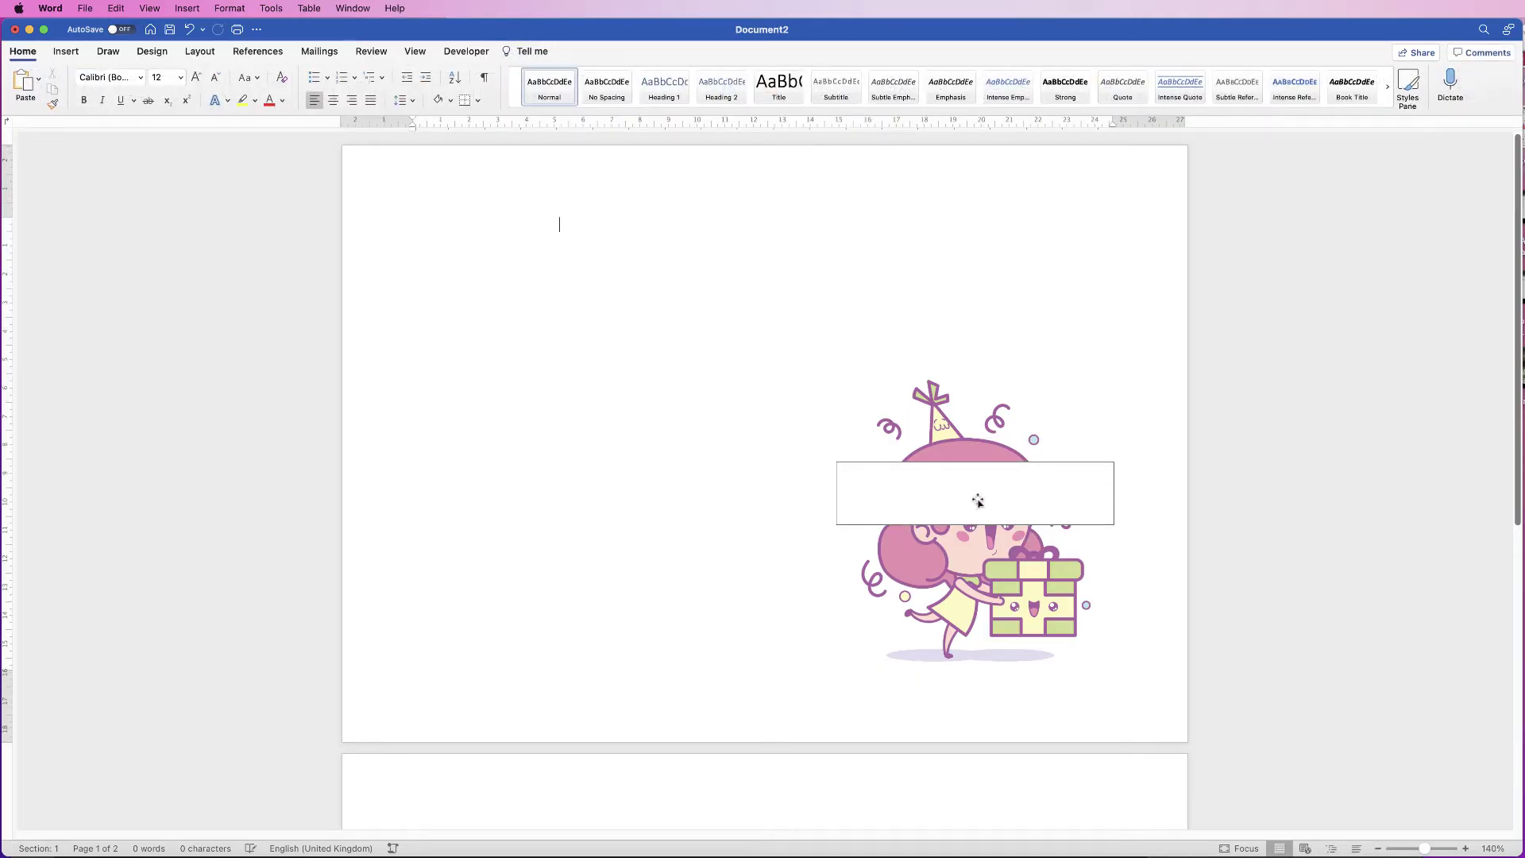
pyautogui.moveTo(985, 469); pyautogui.dragTo(971, 219)
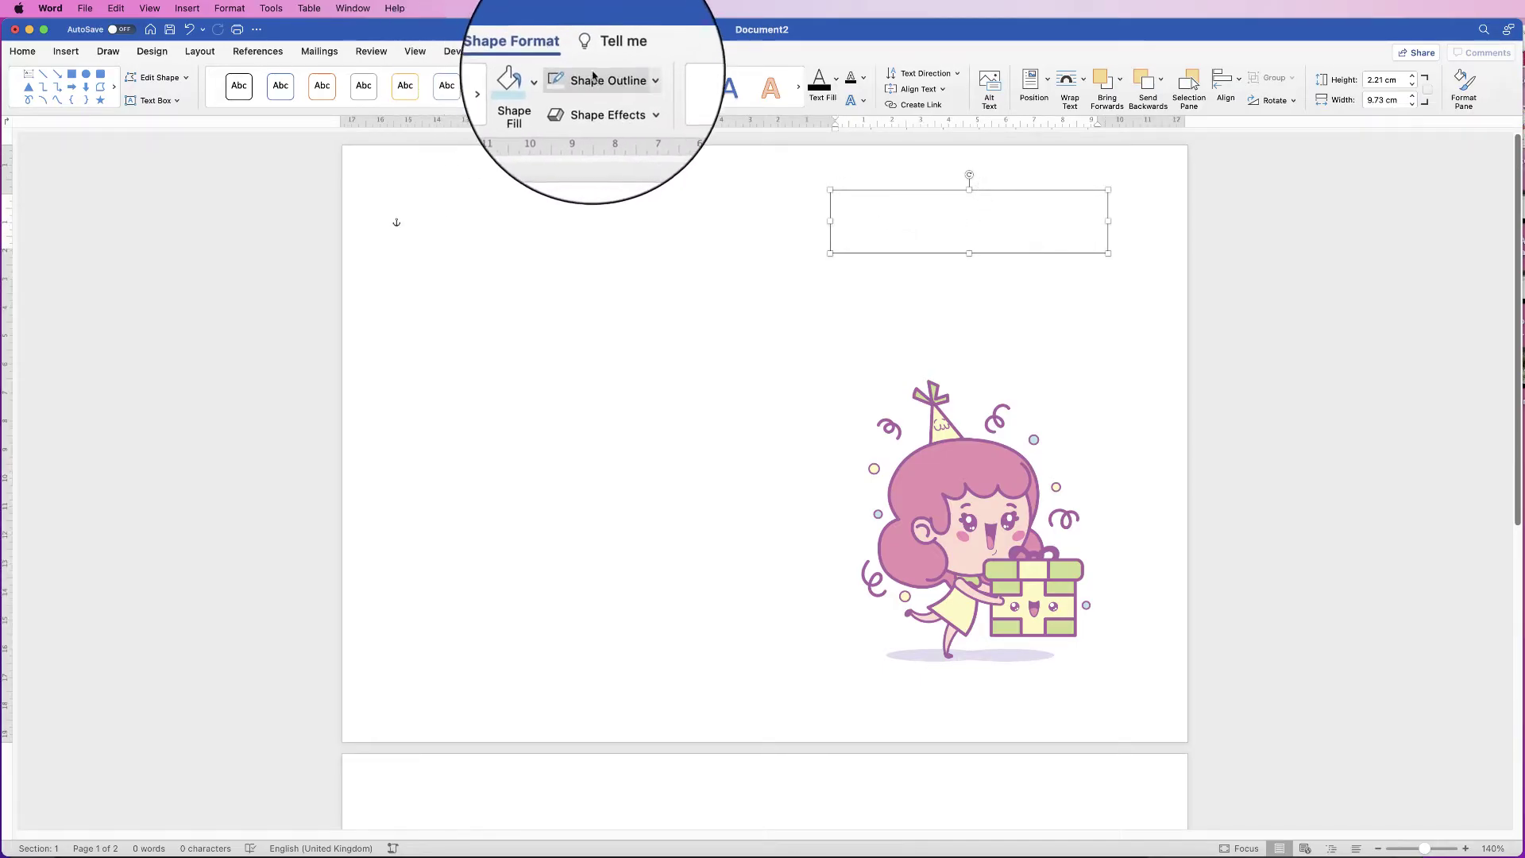
# Step: Remove the outline and the fill from the text box above the picture
pyautogui.click(633, 81)
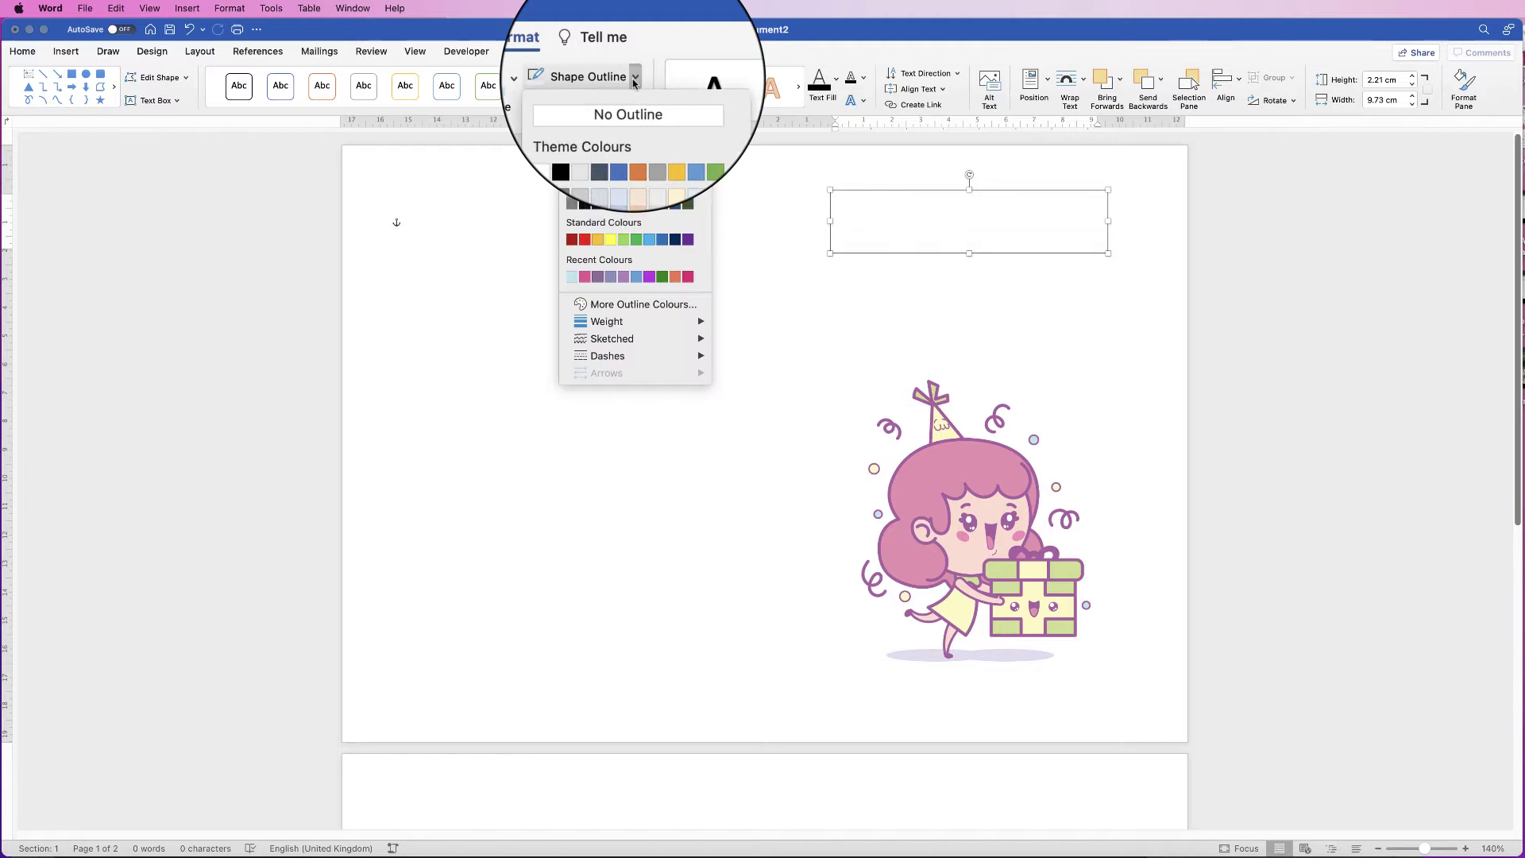
pyautogui.click(629, 104)
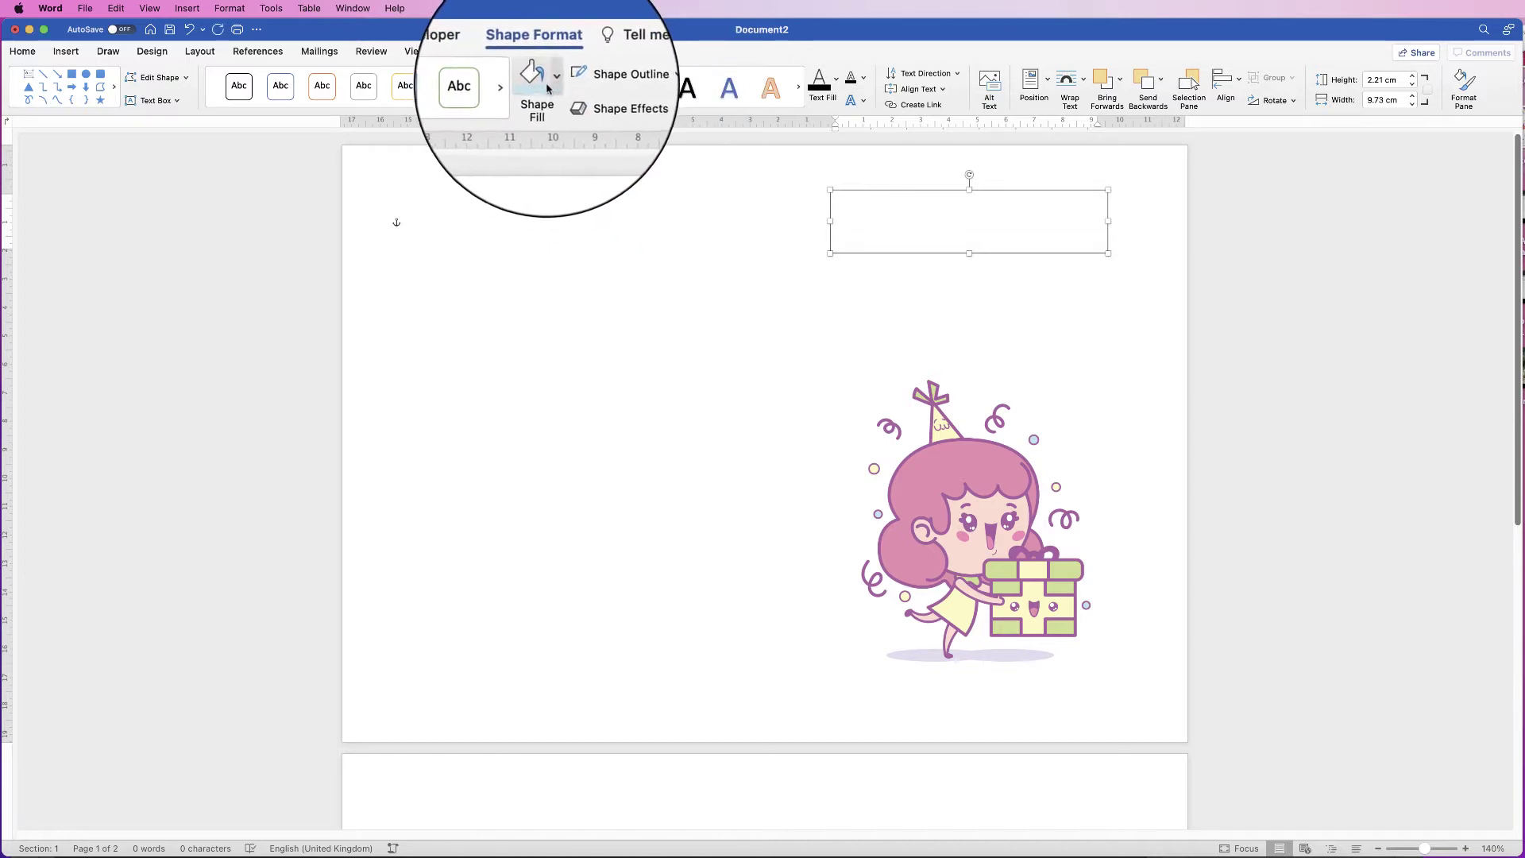
pyautogui.click(544, 86)
pyautogui.click(572, 119)
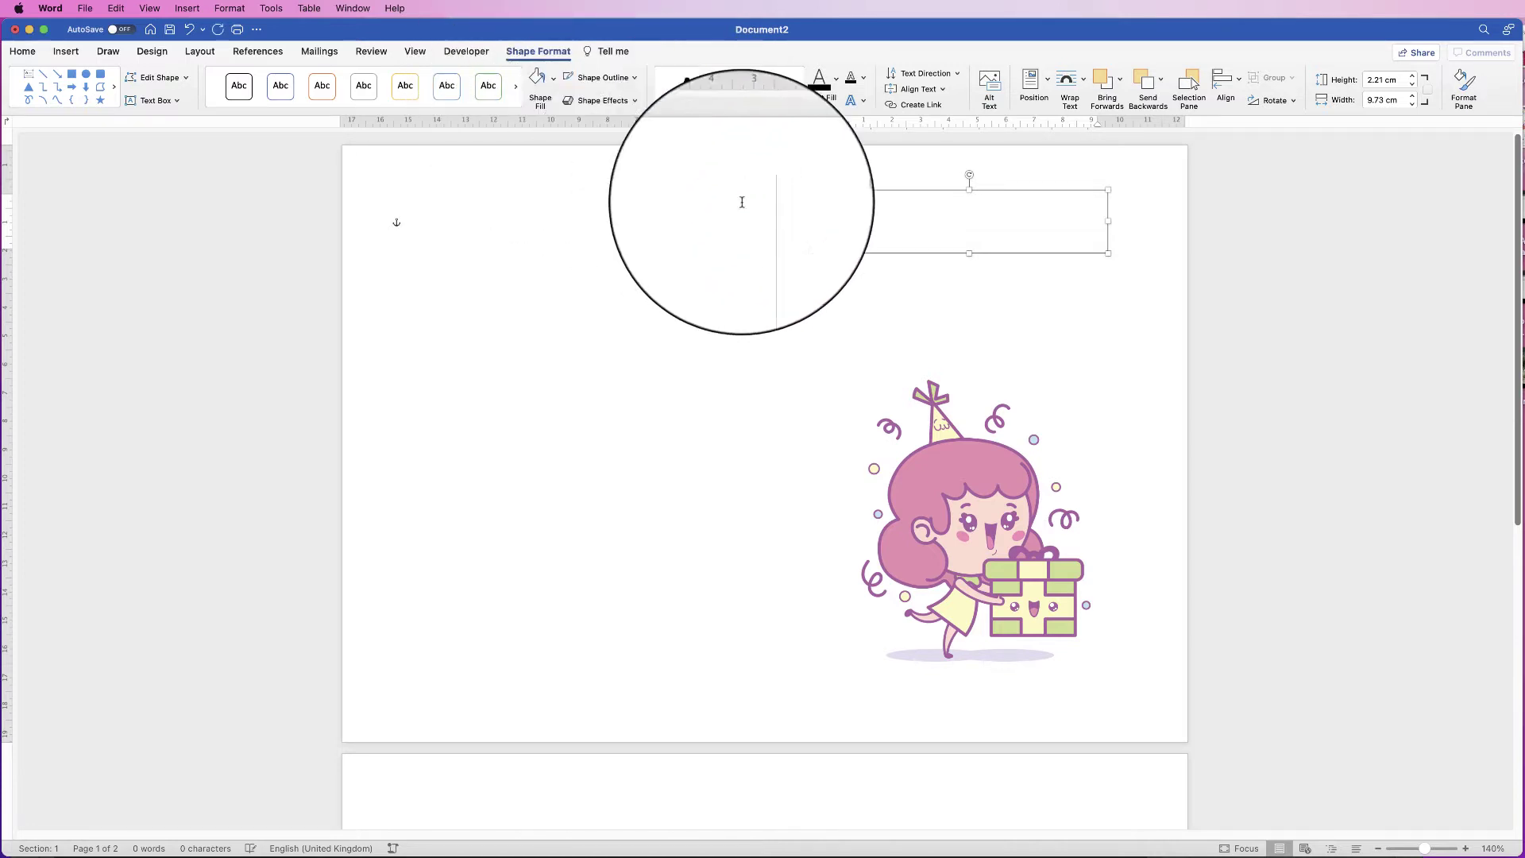
pyautogui.click(953, 299)
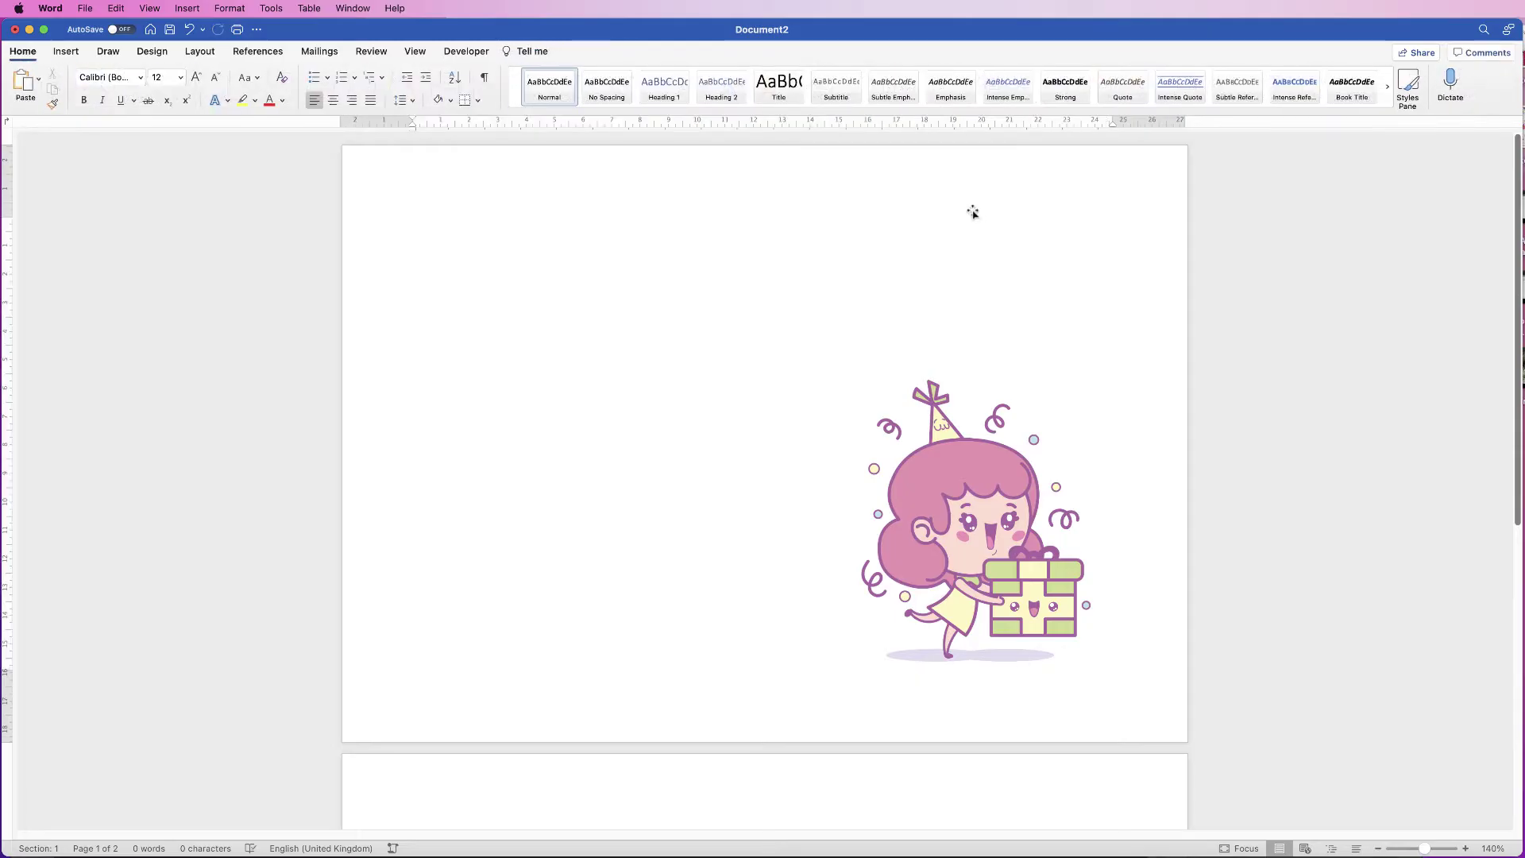
# Step: Enter the text "HAPPY" in the empty text box above the picture
pyautogui.click(972, 212)
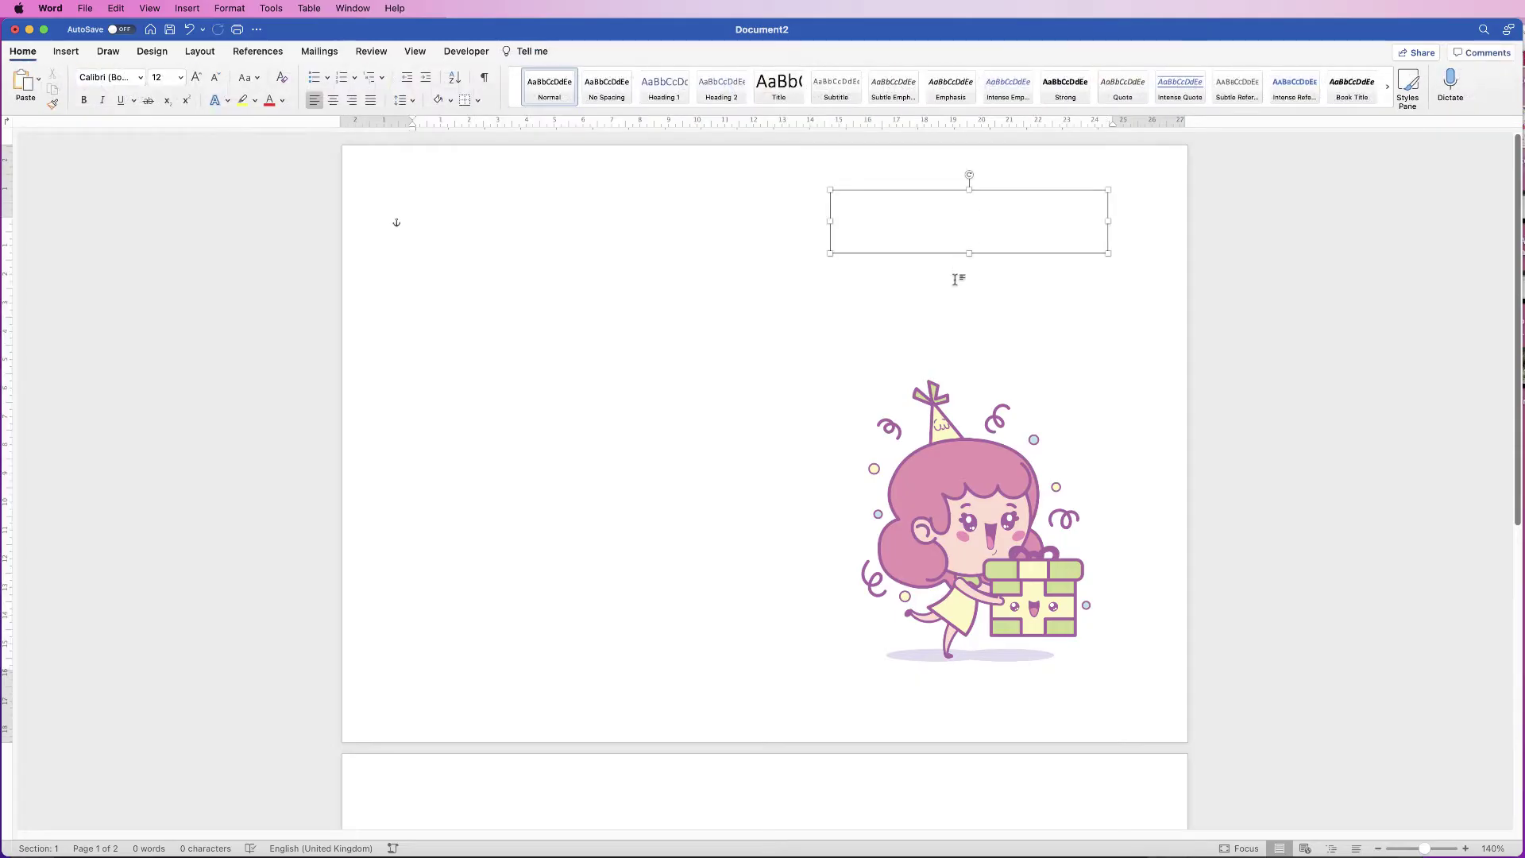
pyautogui.click(959, 228)
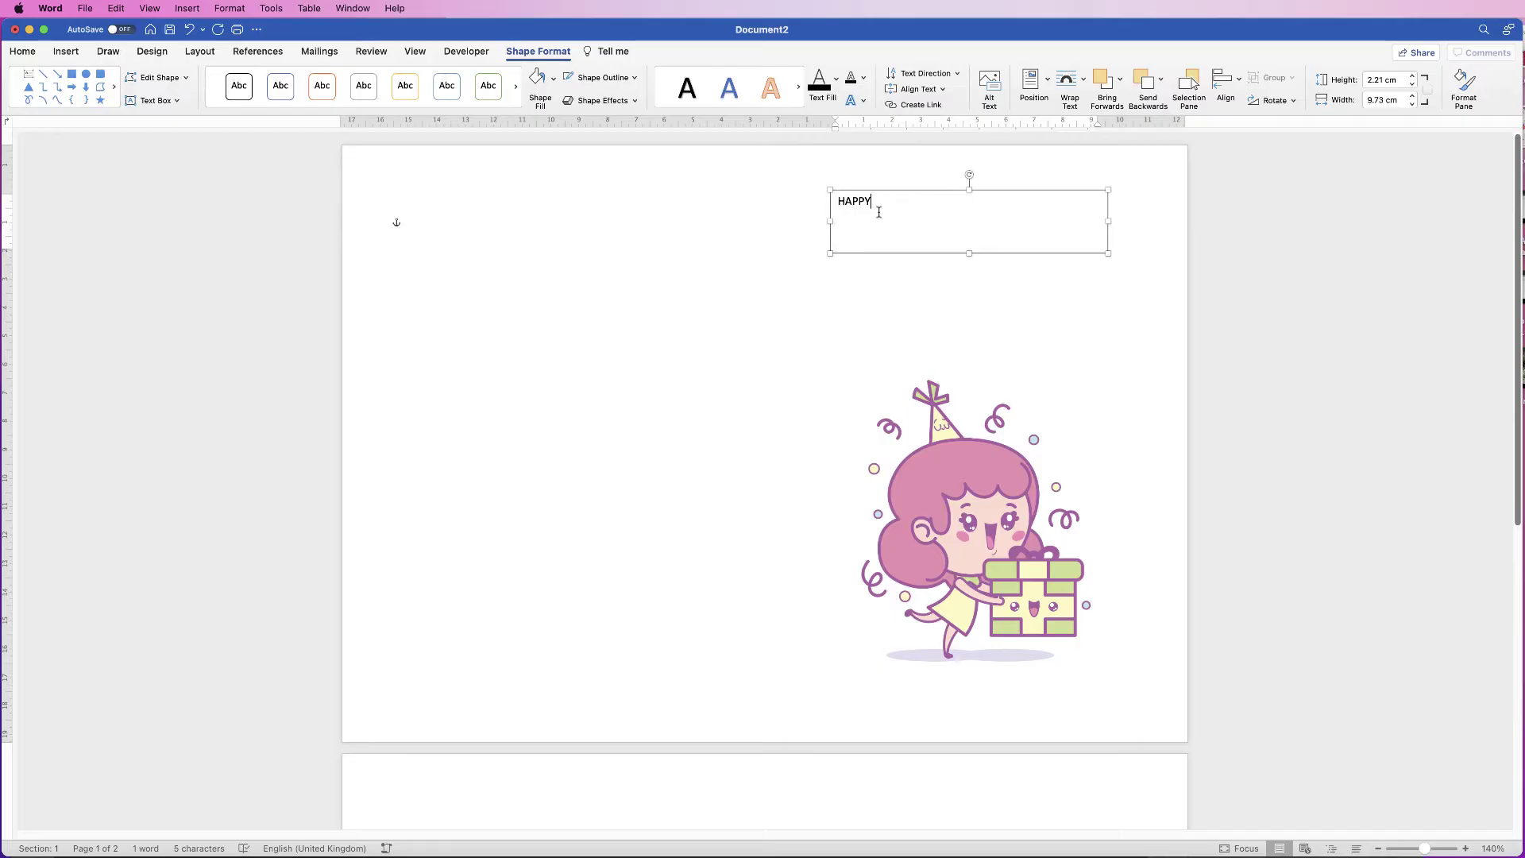
pyautogui.click(886, 298)
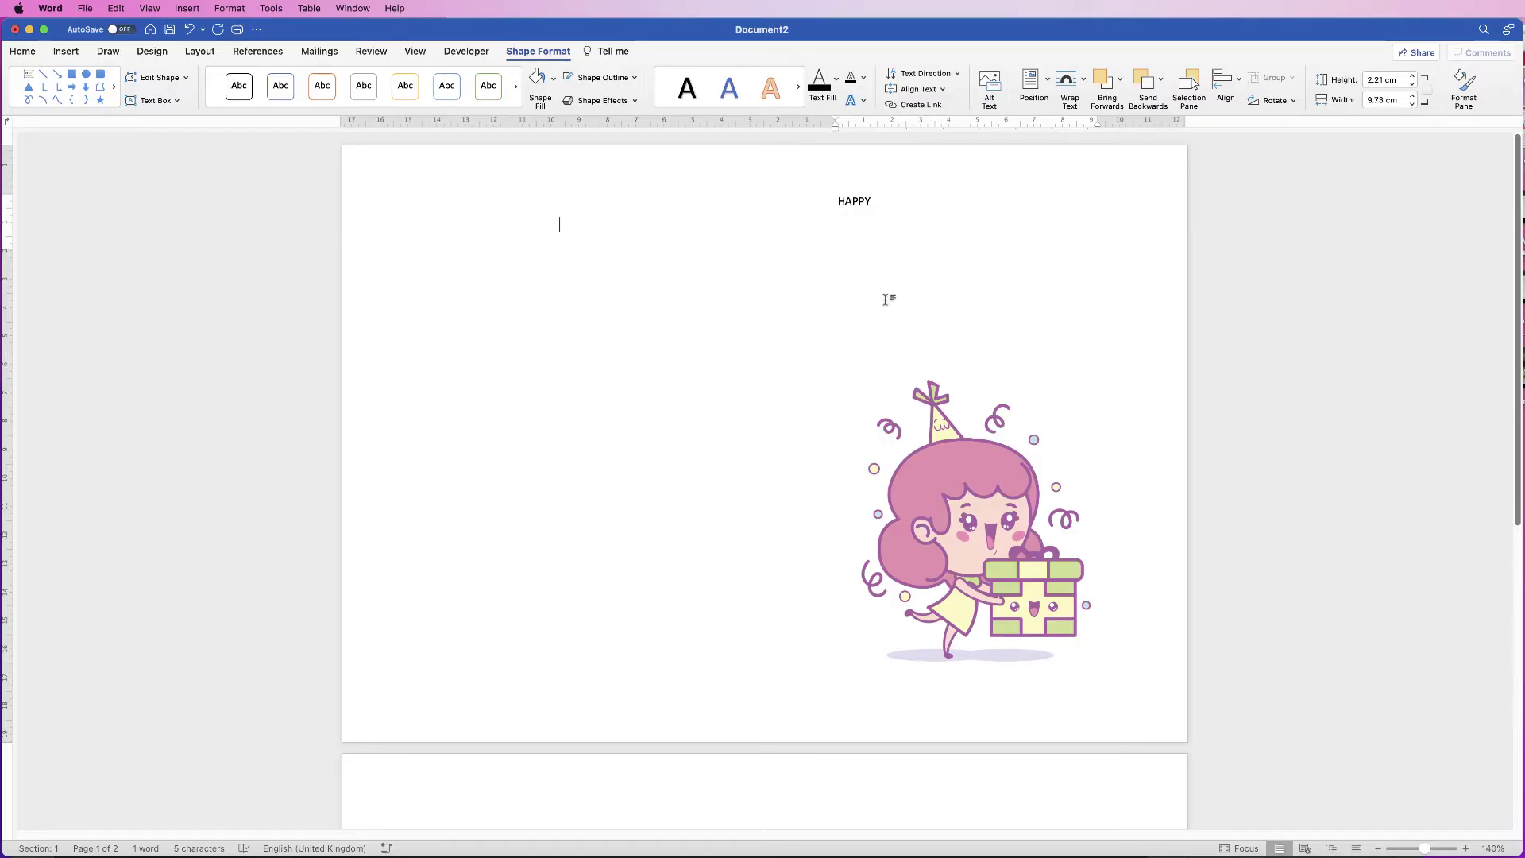
# Step: Set the font of the word HAPPY to Amatic SC
pyautogui.click(862, 204)
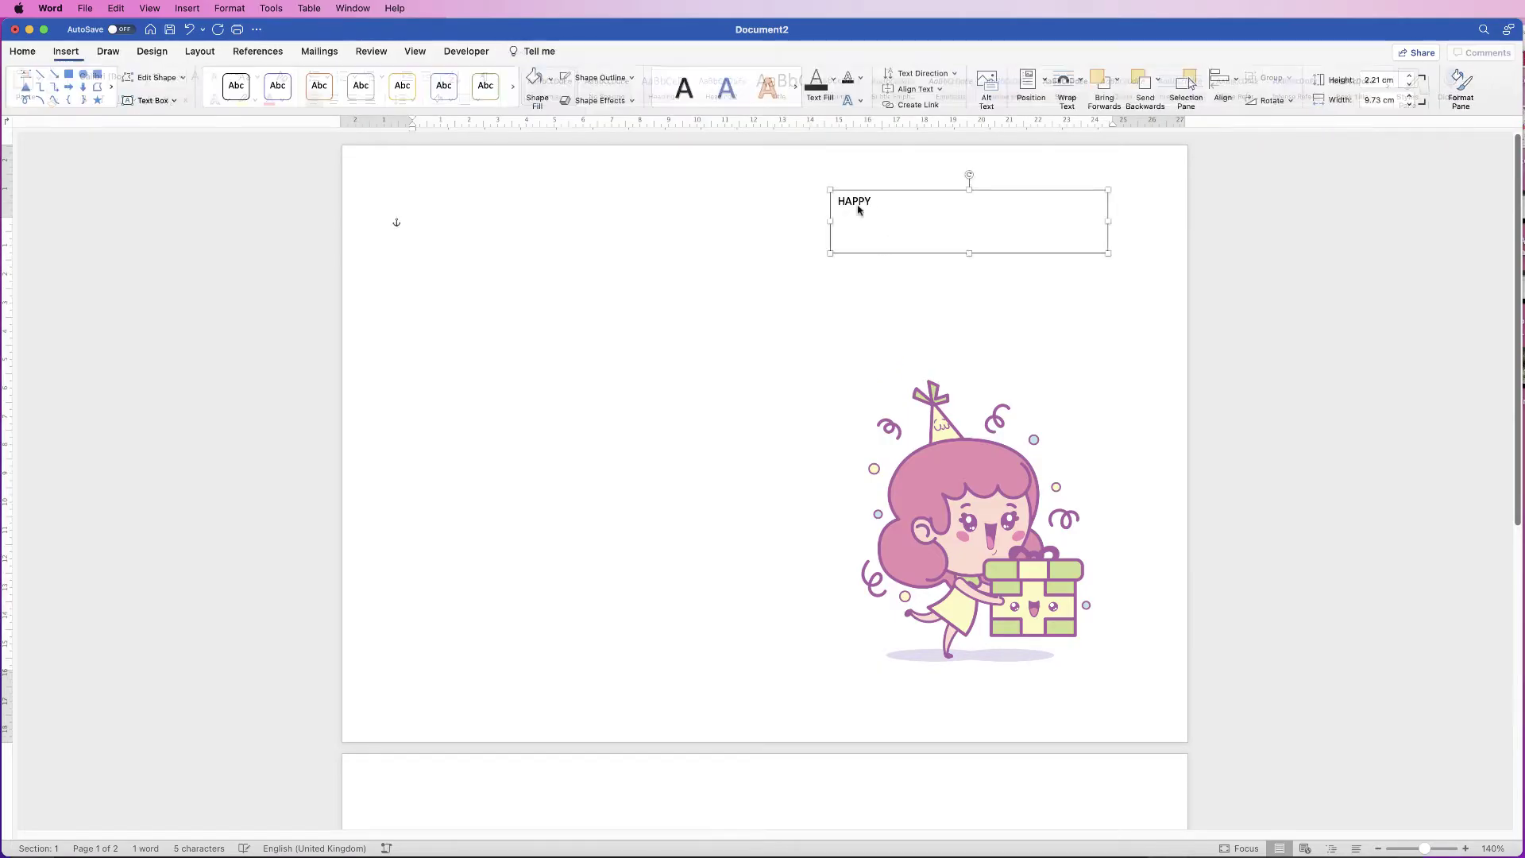
pyautogui.click(23, 51)
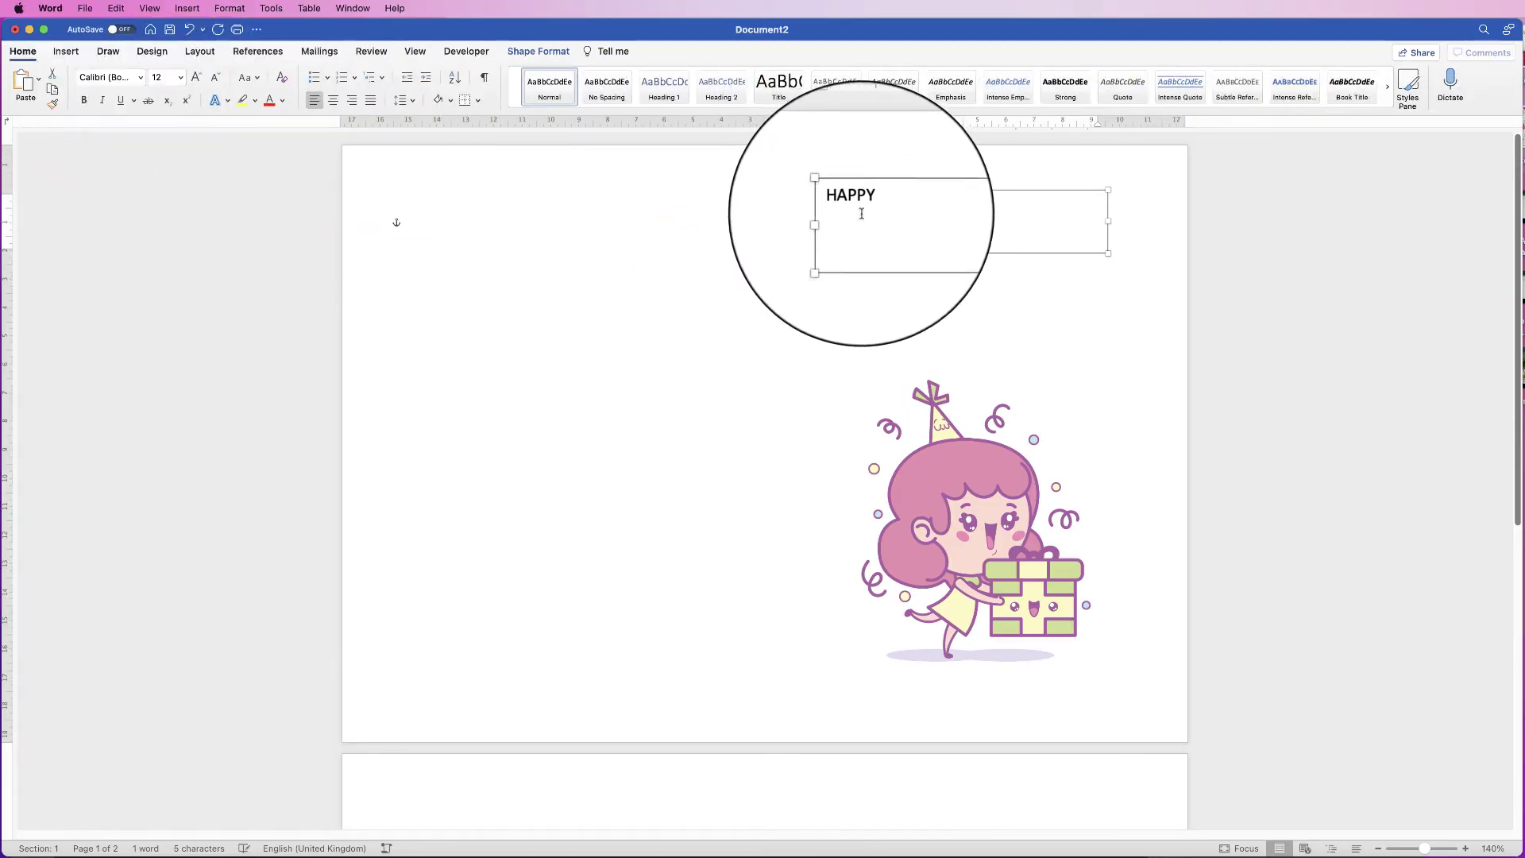
pyautogui.click(140, 80)
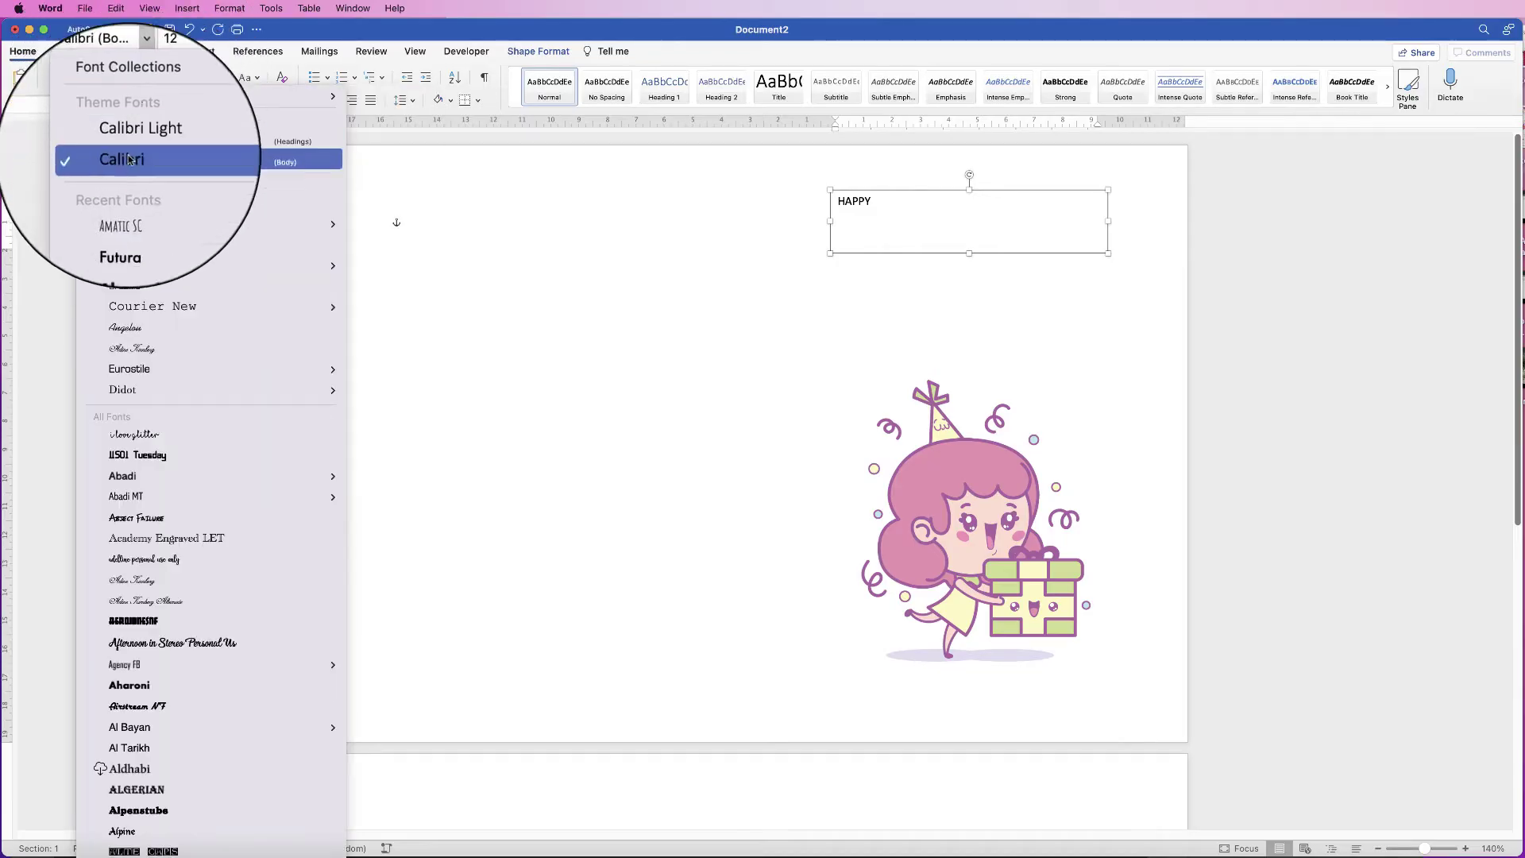
pyautogui.click(119, 205)
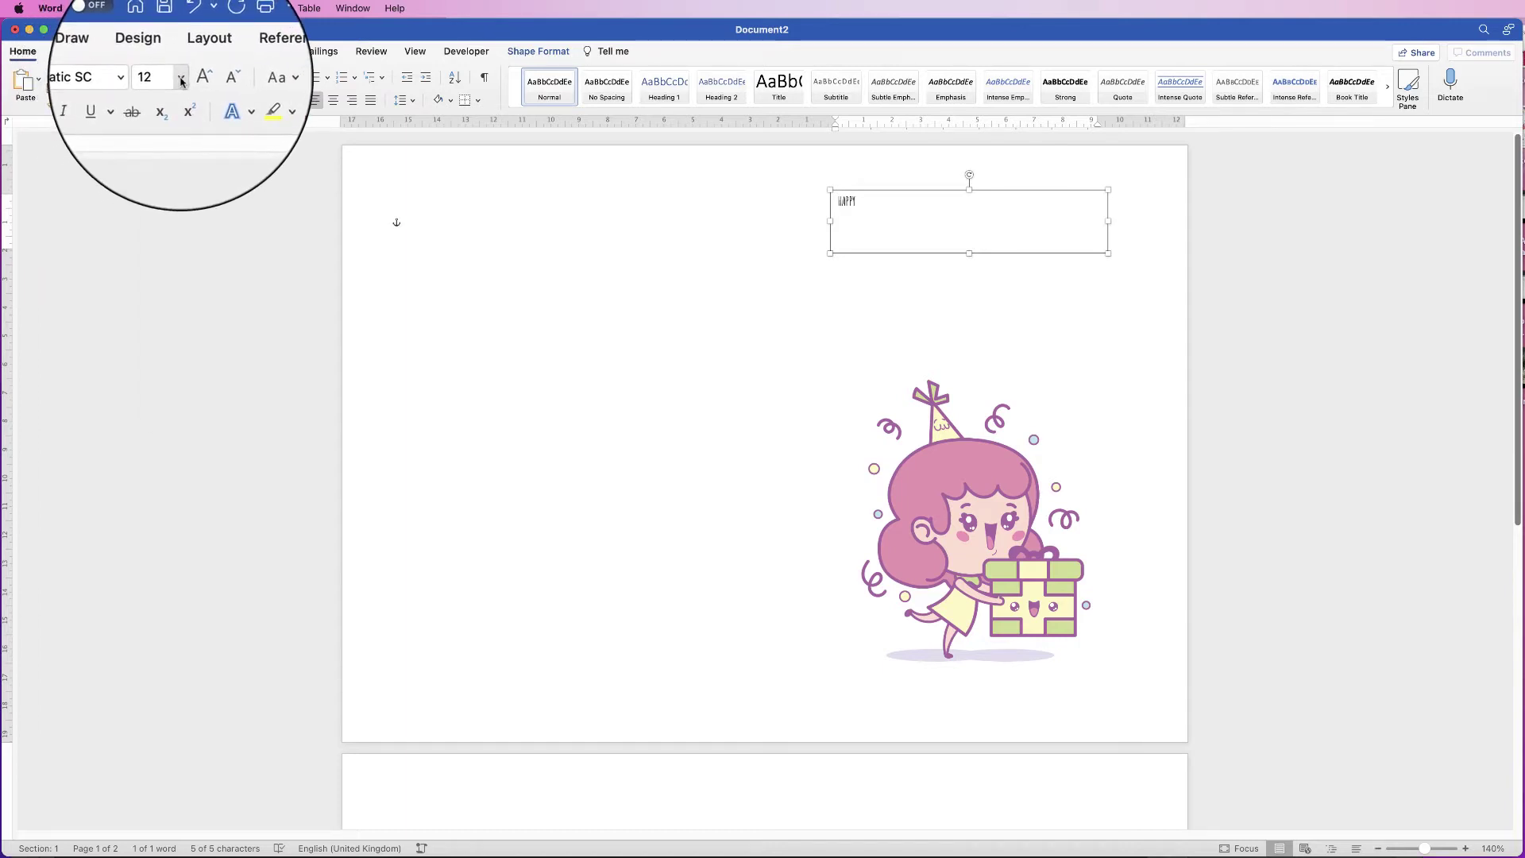
# Step: Make the word HAPPY bold and set its font size to 60
pyautogui.click(181, 80)
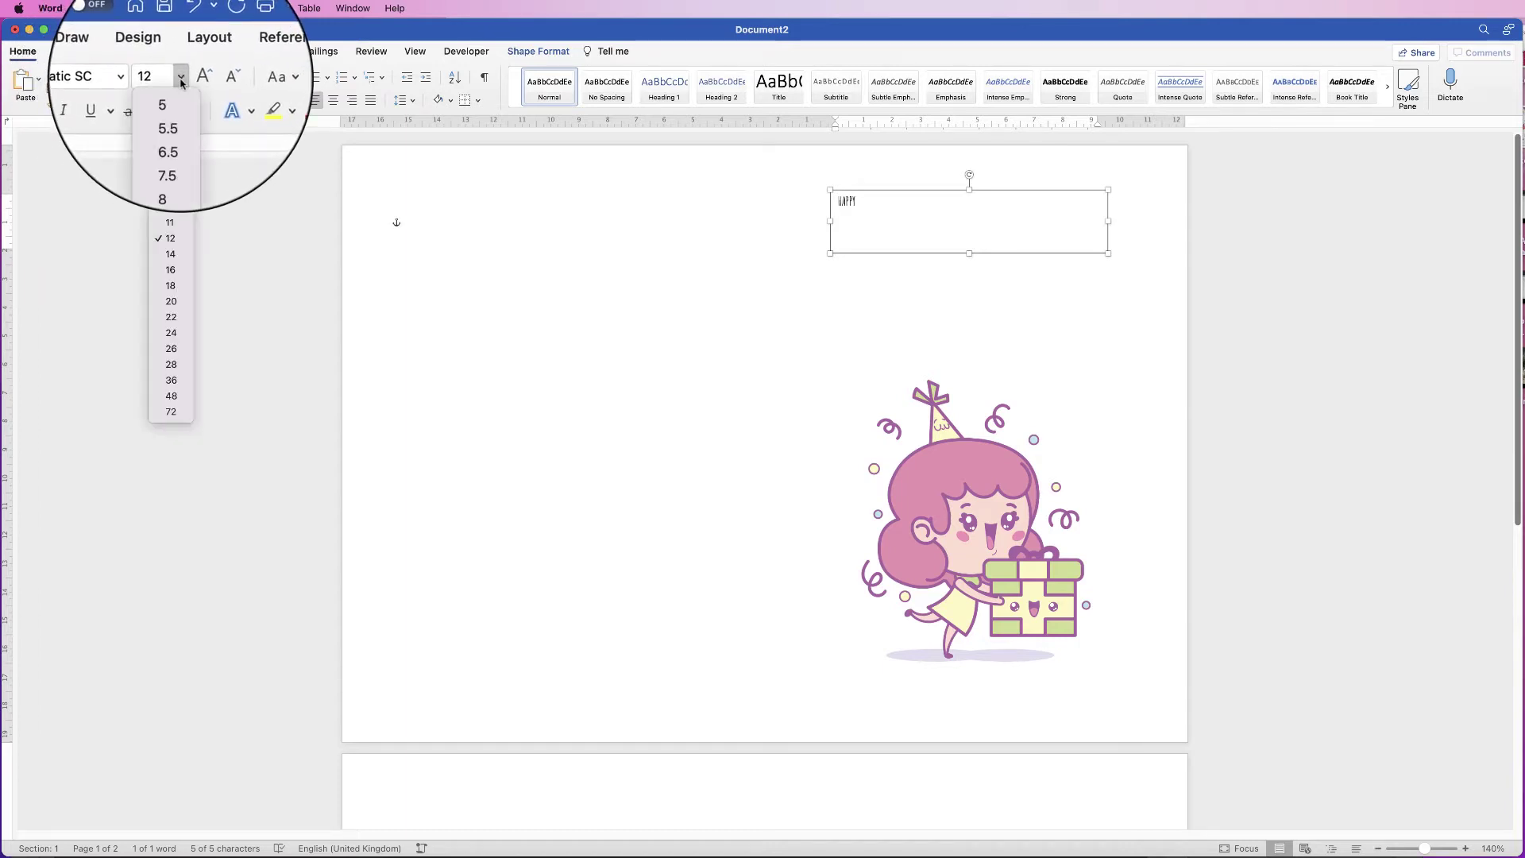
pyautogui.click(170, 379)
pyautogui.click(84, 102)
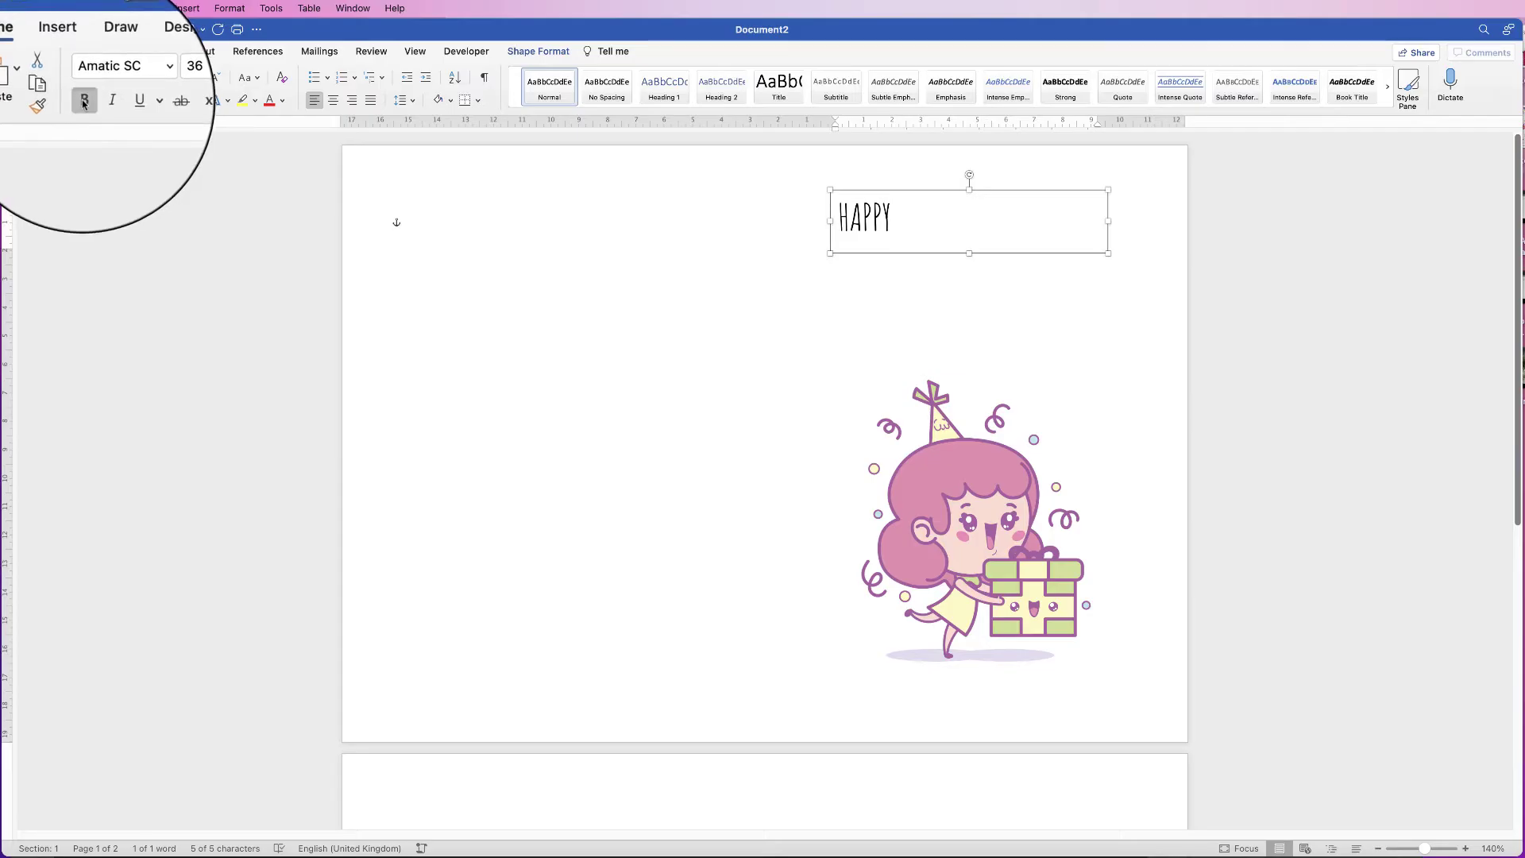
pyautogui.click(163, 77)
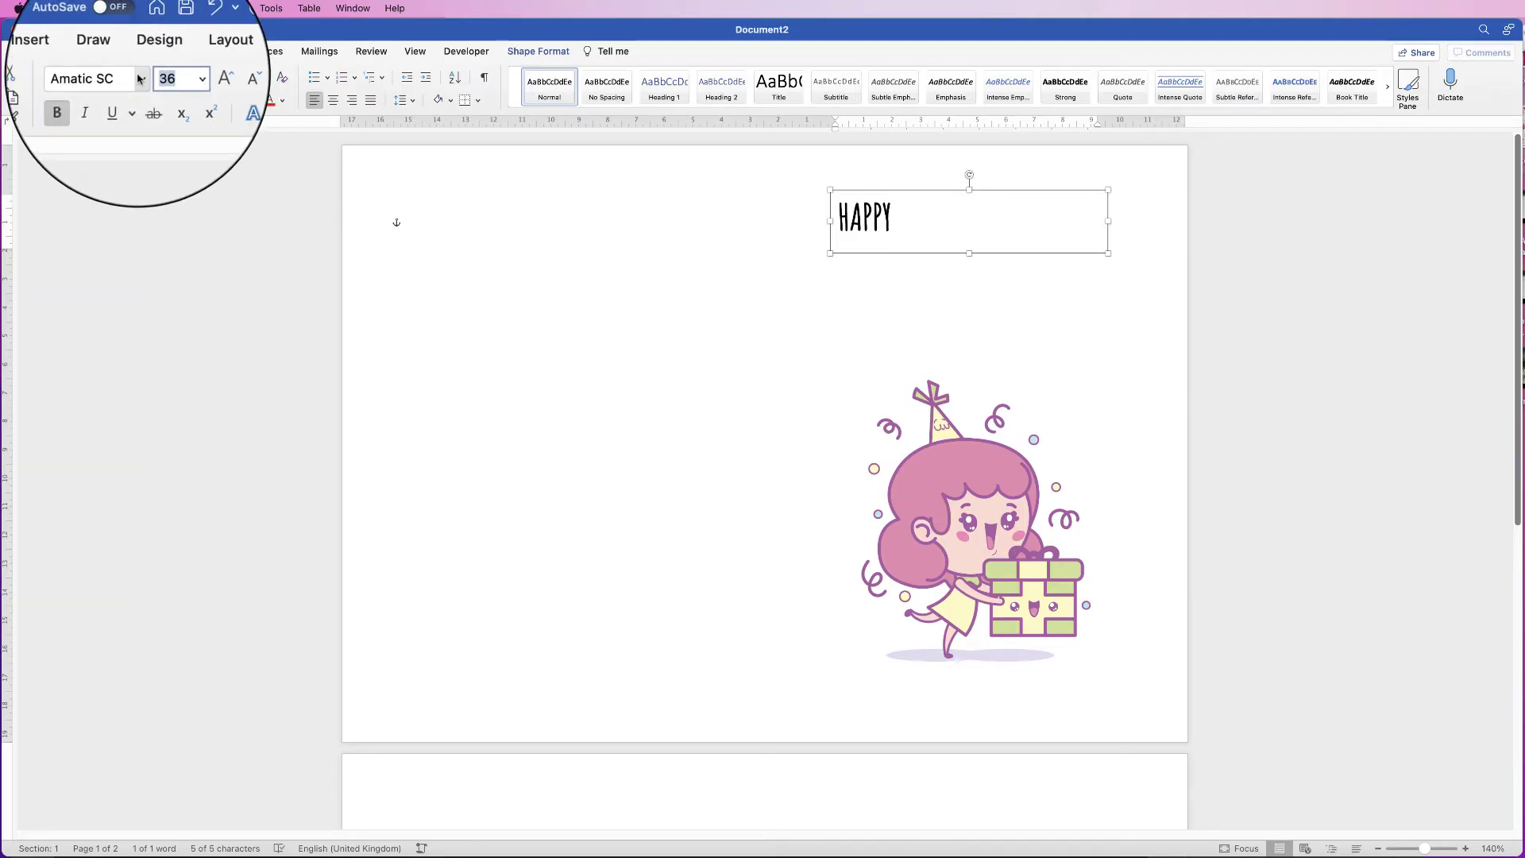
pyautogui.write('60')
pyautogui.press('Return')
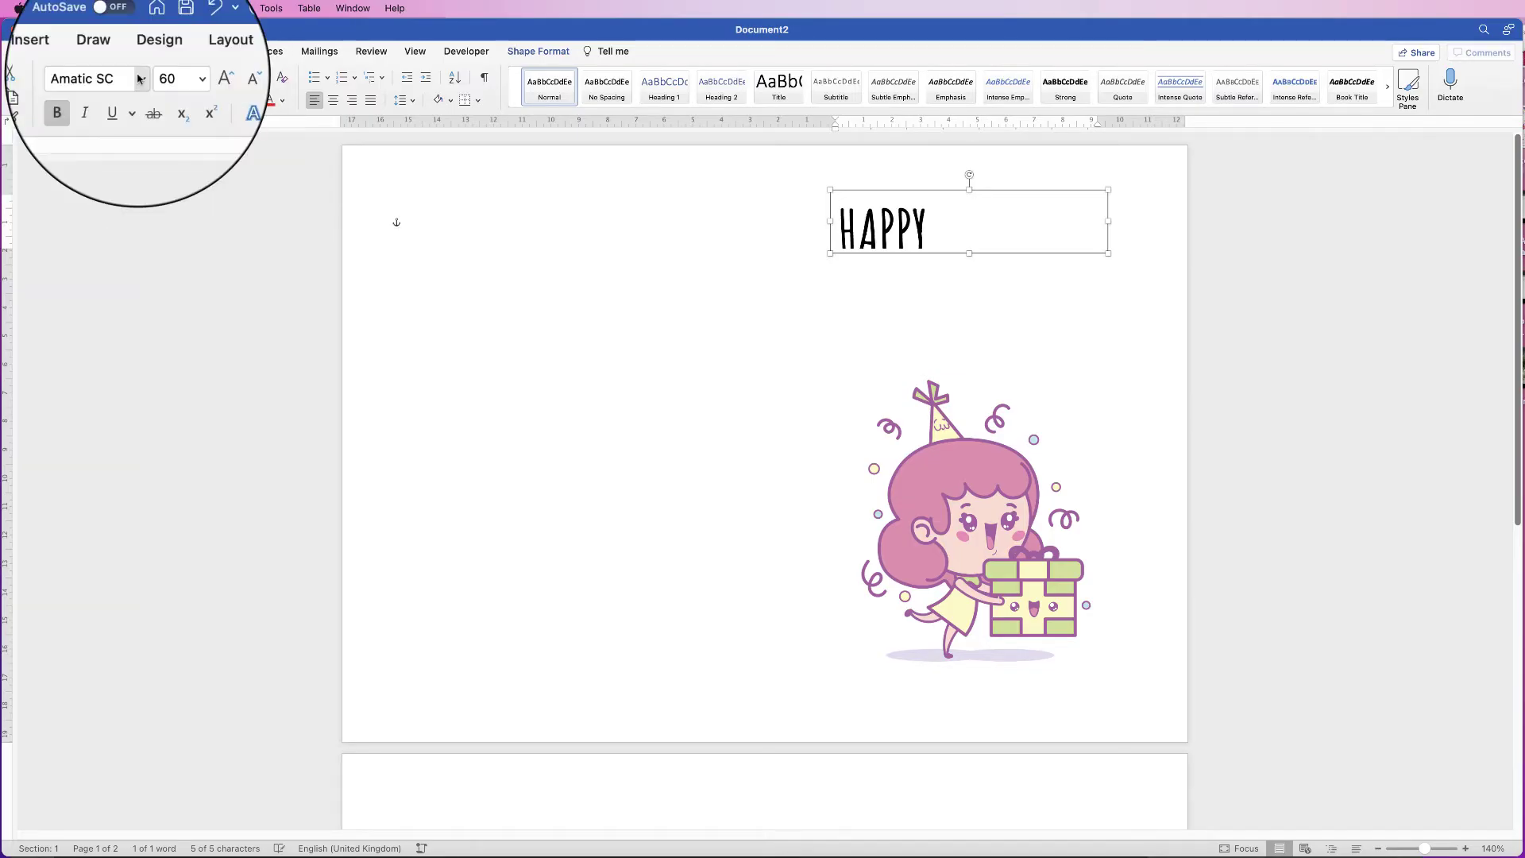
# Step: Centre the word HAPPY in its text box, and resize the box slightly taller and narrower to fit the word closely
pyautogui.moveTo(971, 254); pyautogui.dragTo(970, 272)
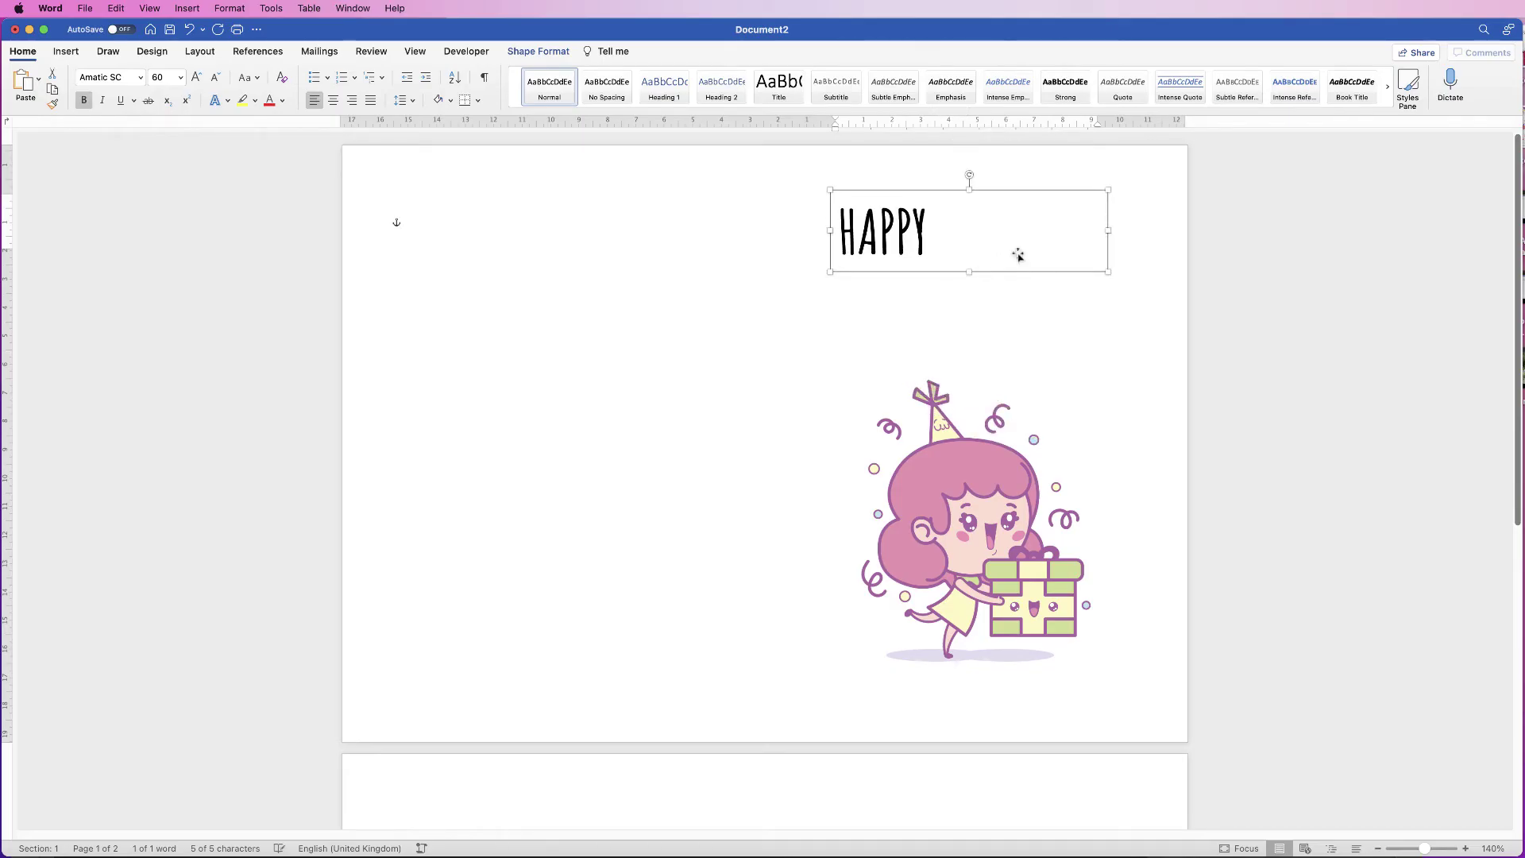
pyautogui.click(333, 101)
pyautogui.moveTo(1109, 230); pyautogui.dragTo(951, 232)
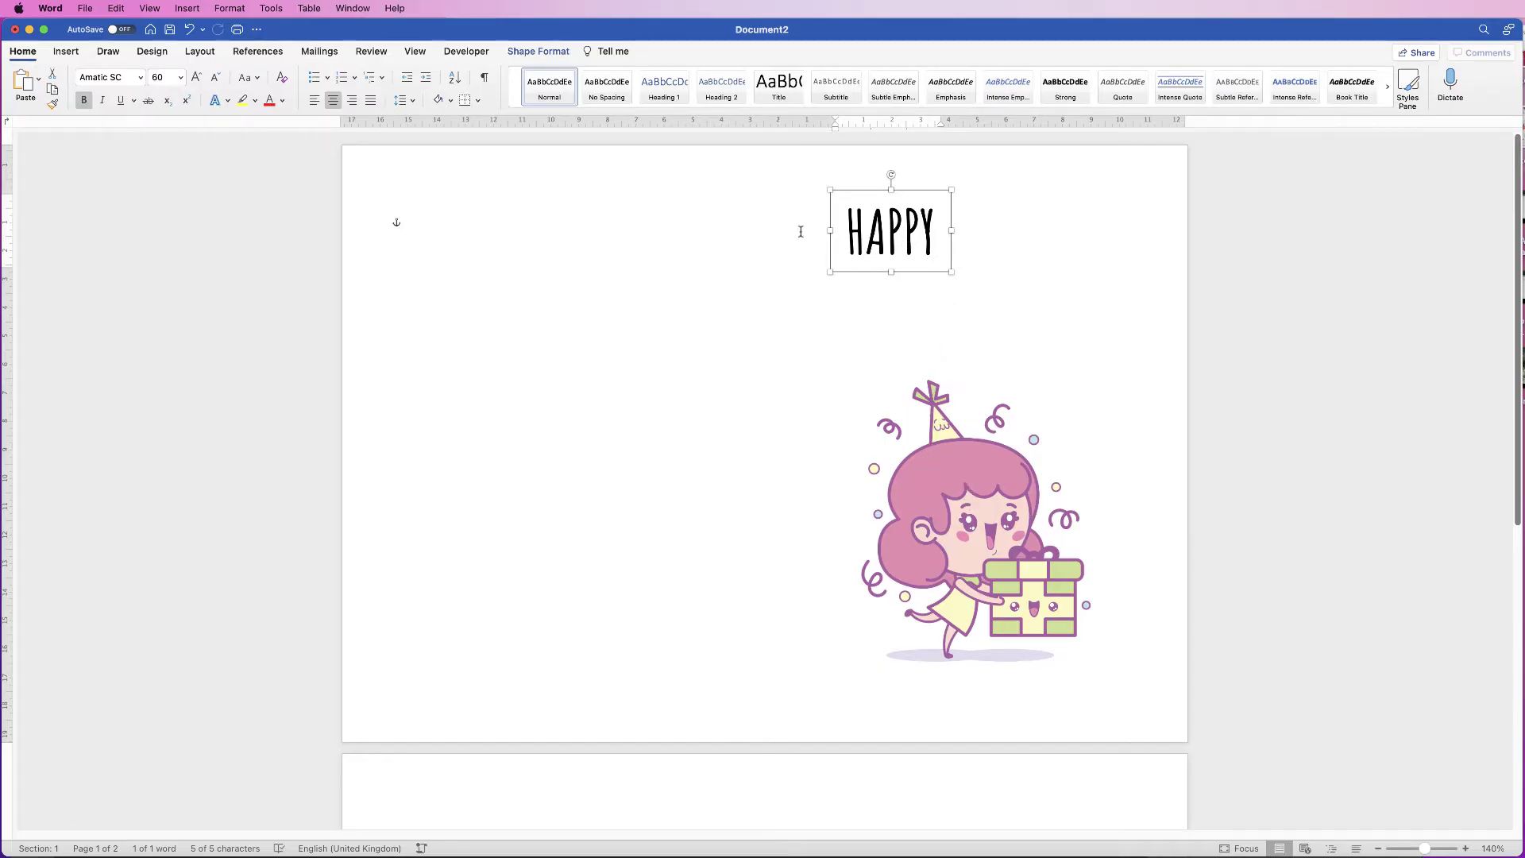
# Step: Recolour the word HAPPY with the purple sampled from the outlines of the birthday picture
pyautogui.click(284, 102)
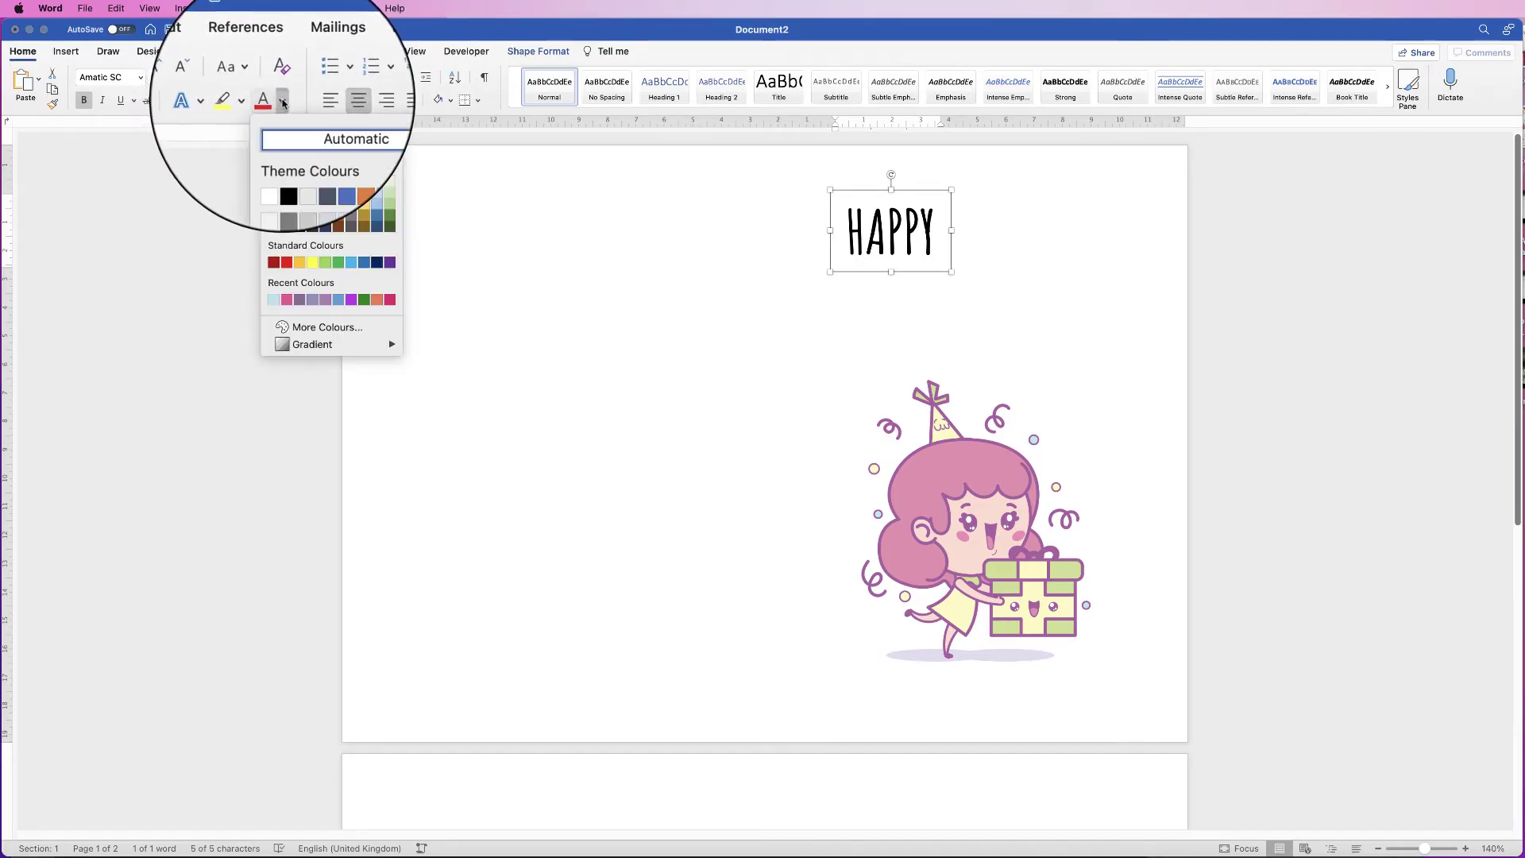
pyautogui.click(315, 331)
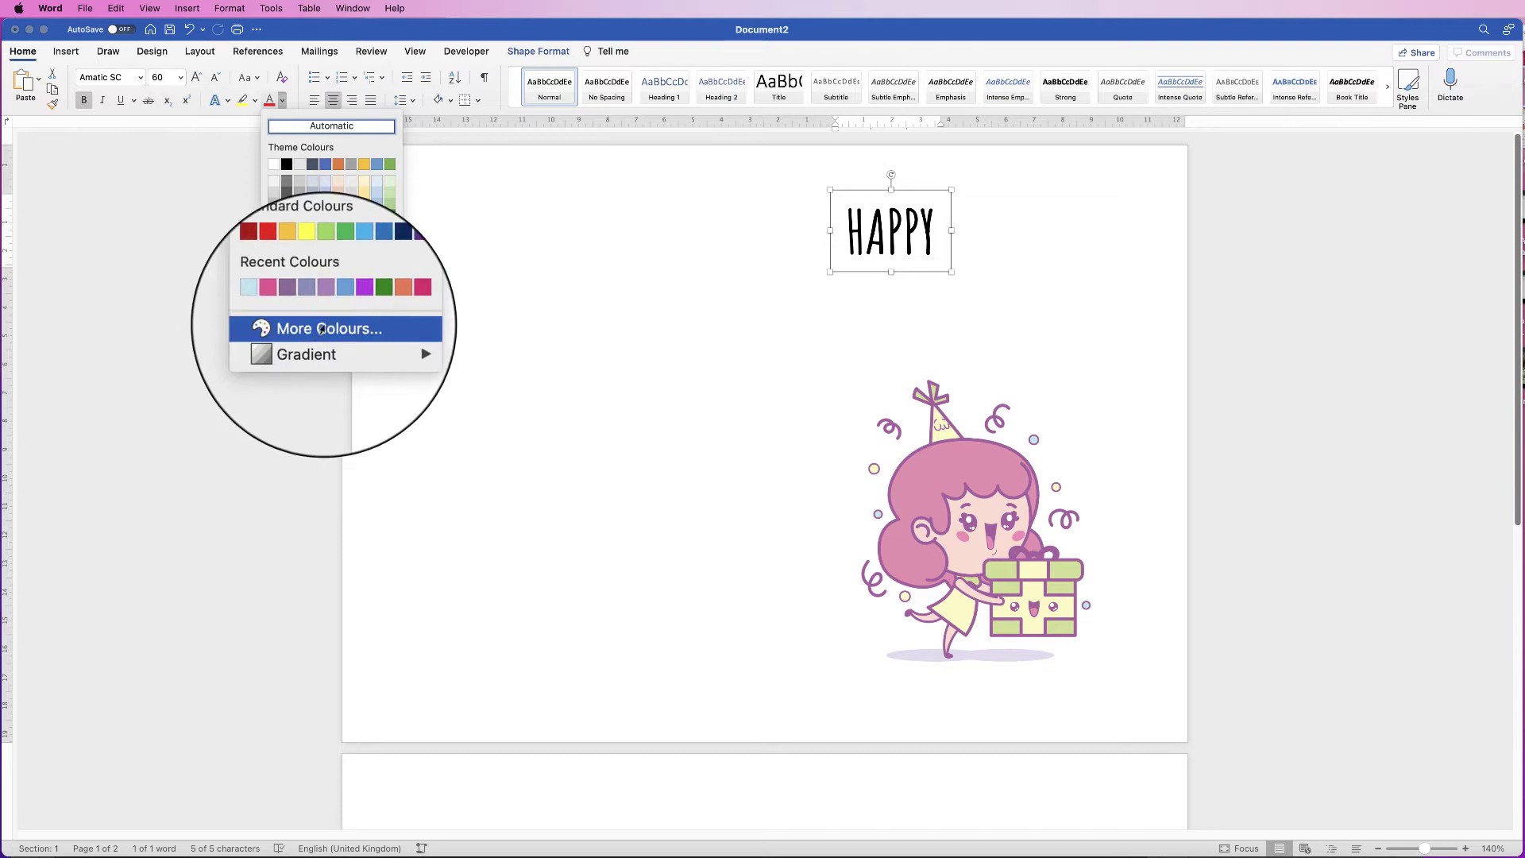
pyautogui.moveTo(960, 211); pyautogui.dragTo(1163, 178)
pyautogui.click(1096, 238)
pyautogui.moveTo(1083, 336); pyautogui.dragTo(1033, 337)
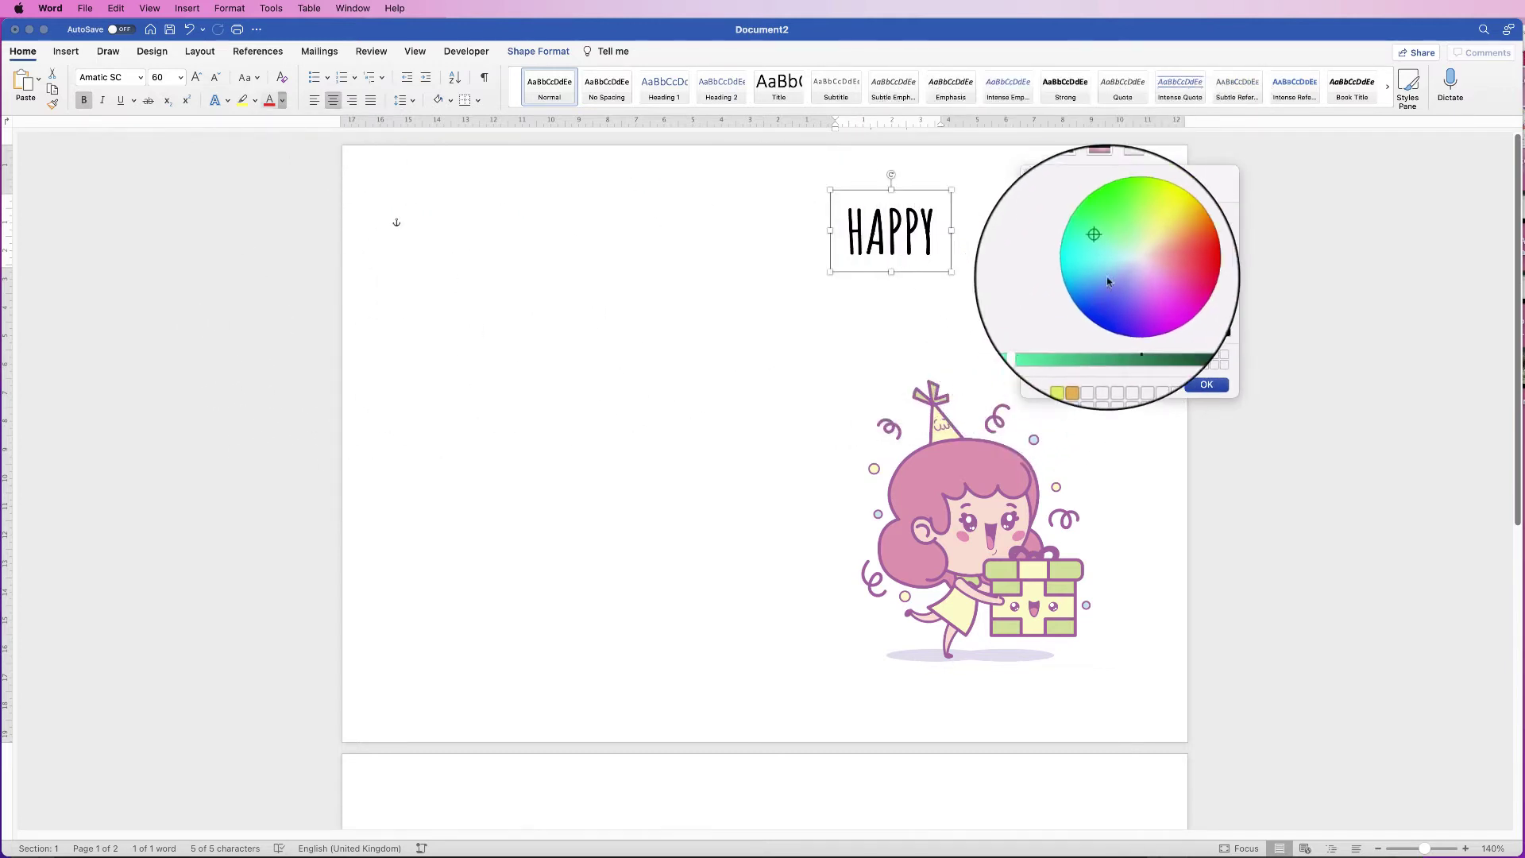
pyautogui.click(1098, 245)
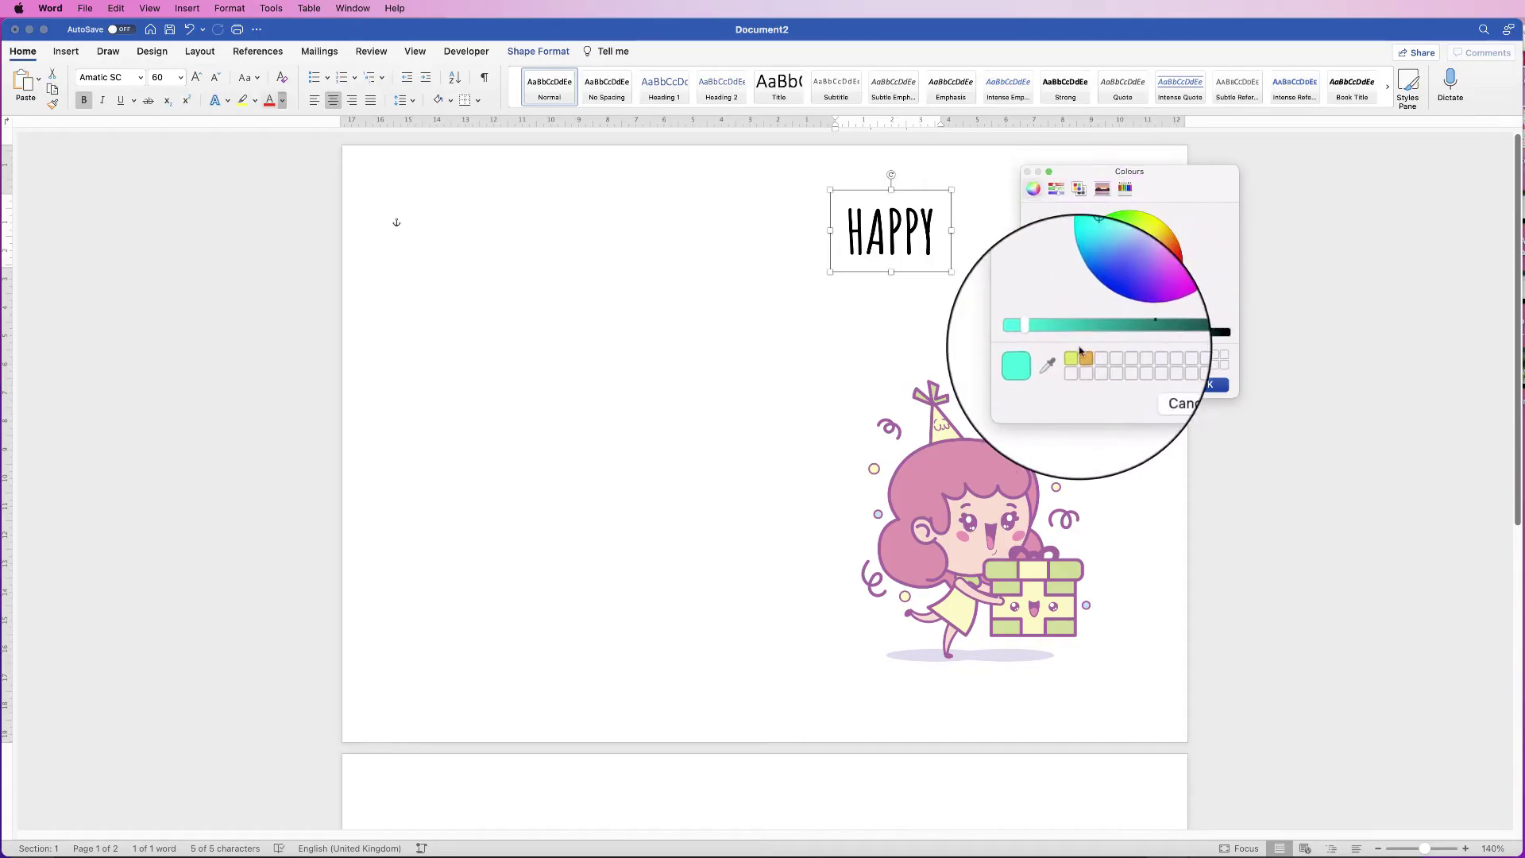
pyautogui.click(1058, 359)
pyautogui.click(990, 426)
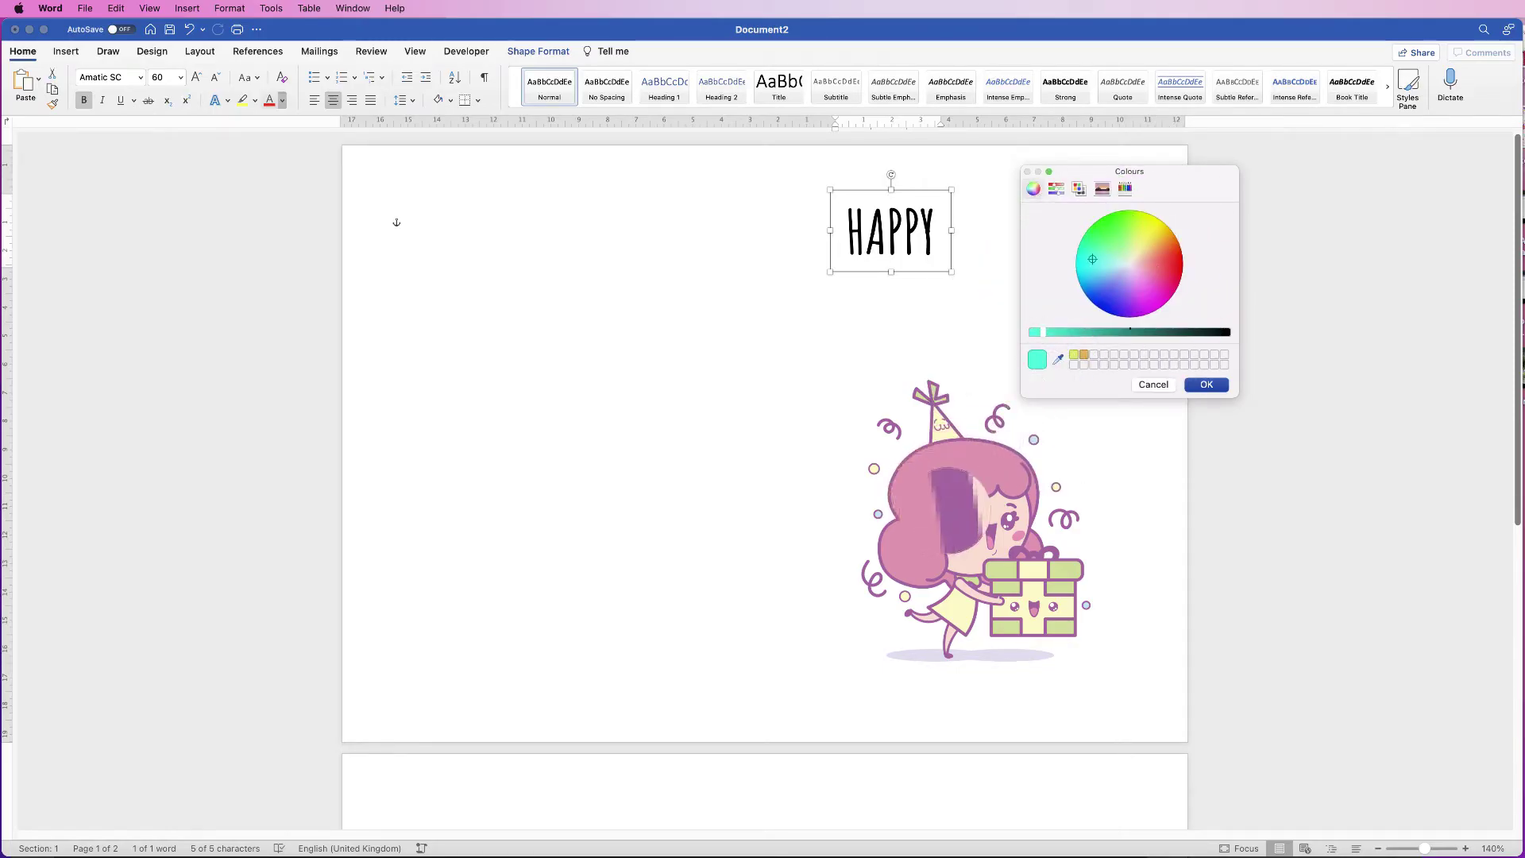
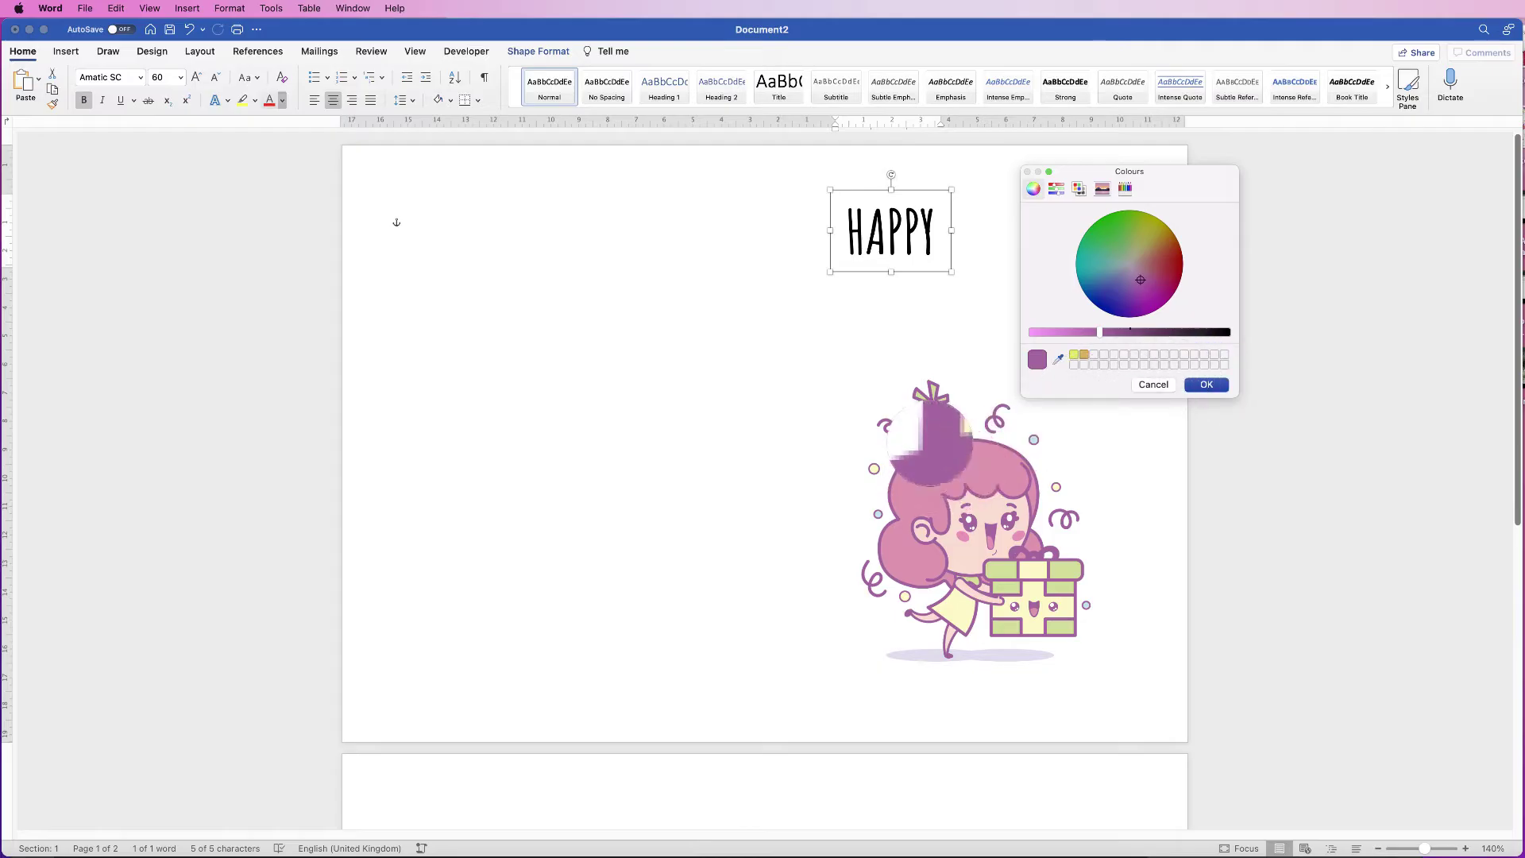
pyautogui.click(1205, 386)
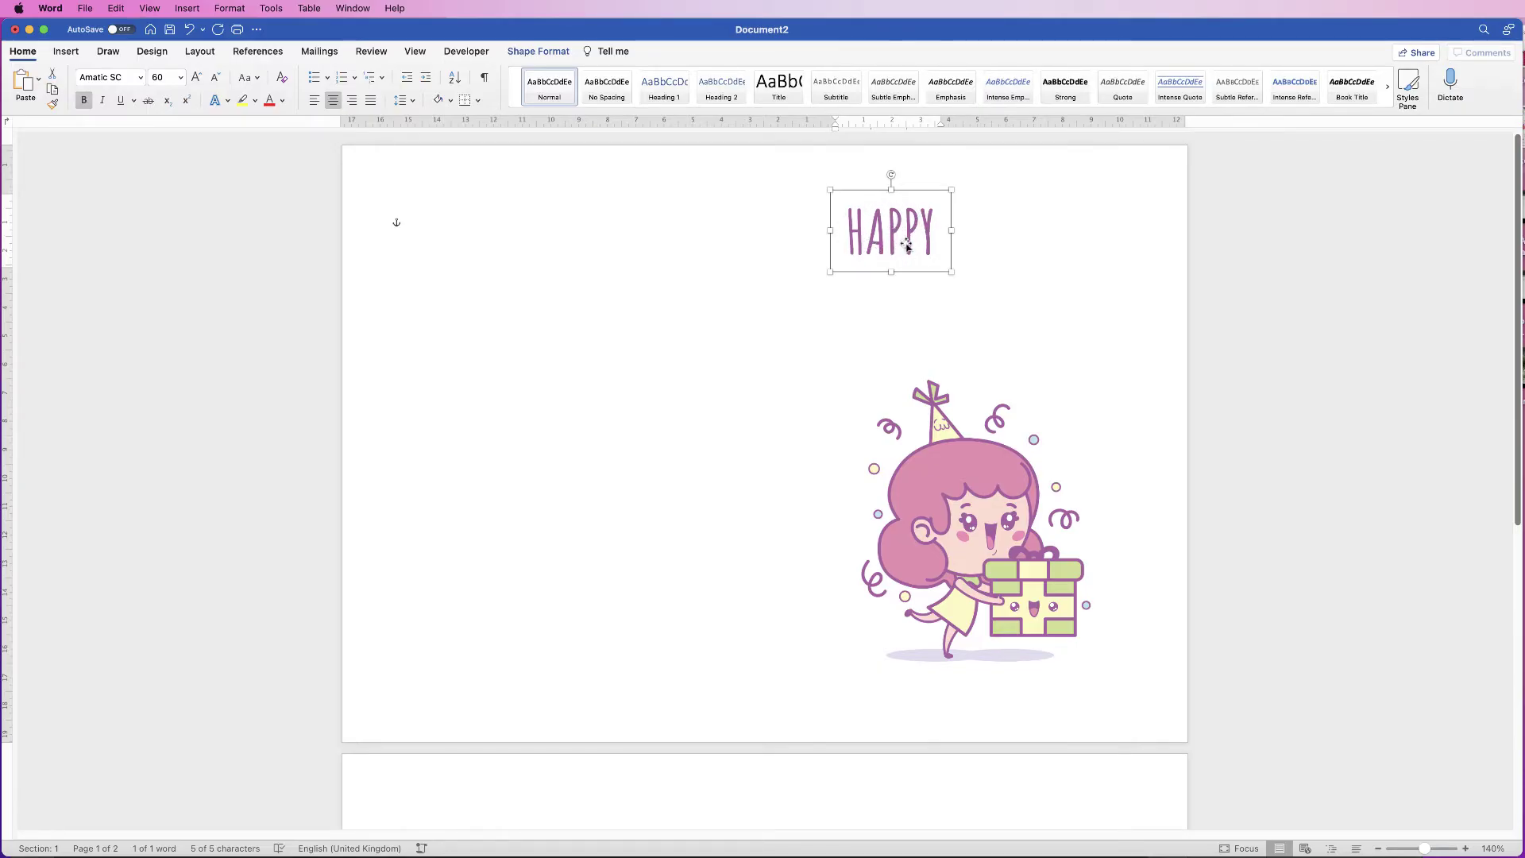
# Step: Add a solid text outline to the word HAPPY in the same recently used purple
pyautogui.click(538, 51)
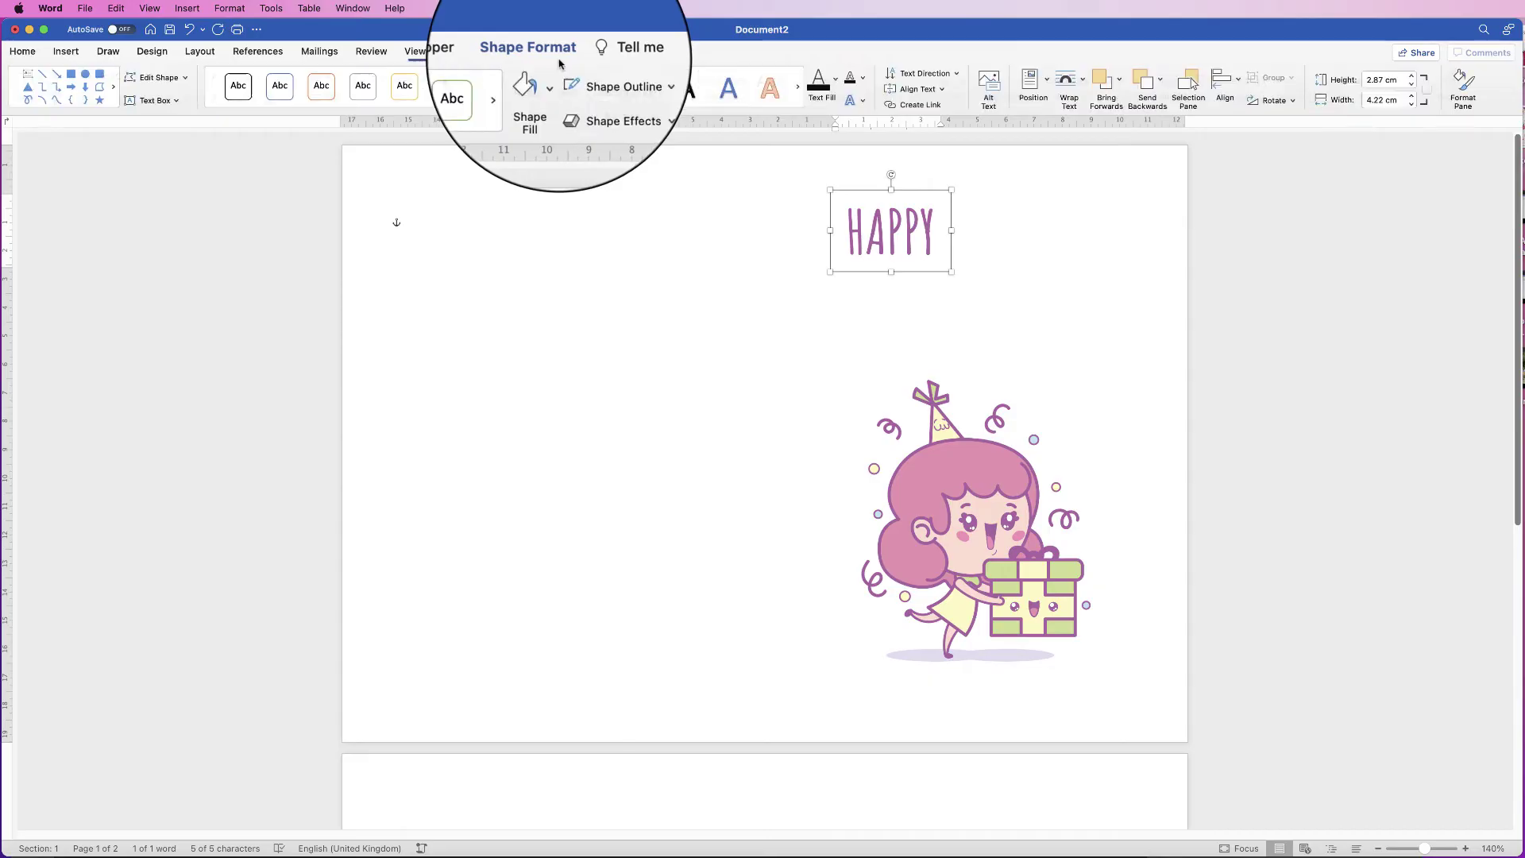
pyautogui.click(1464, 88)
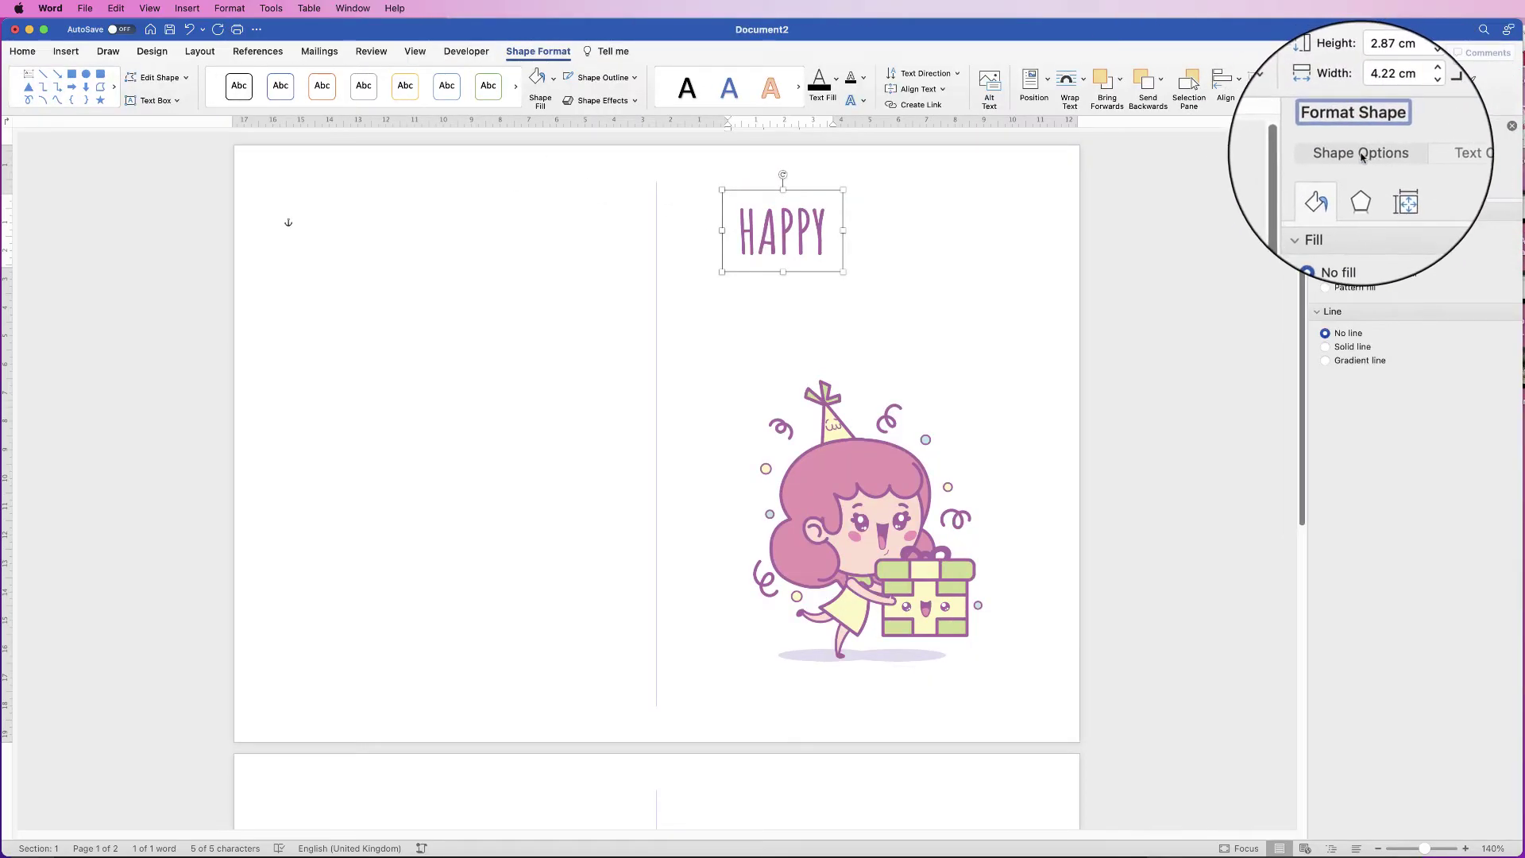
pyautogui.click(1442, 157)
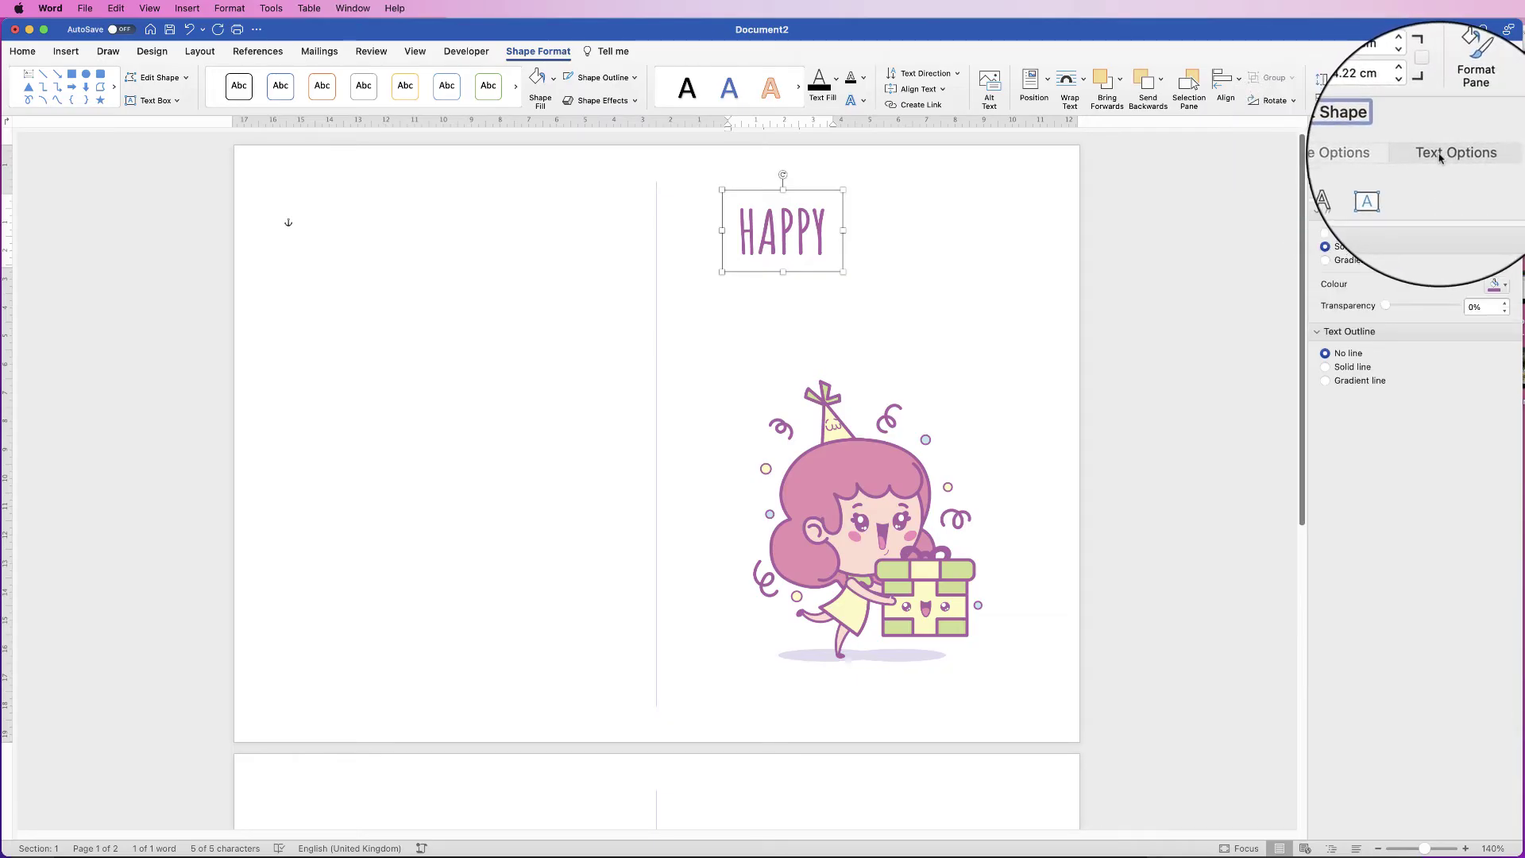
pyautogui.click(1316, 215)
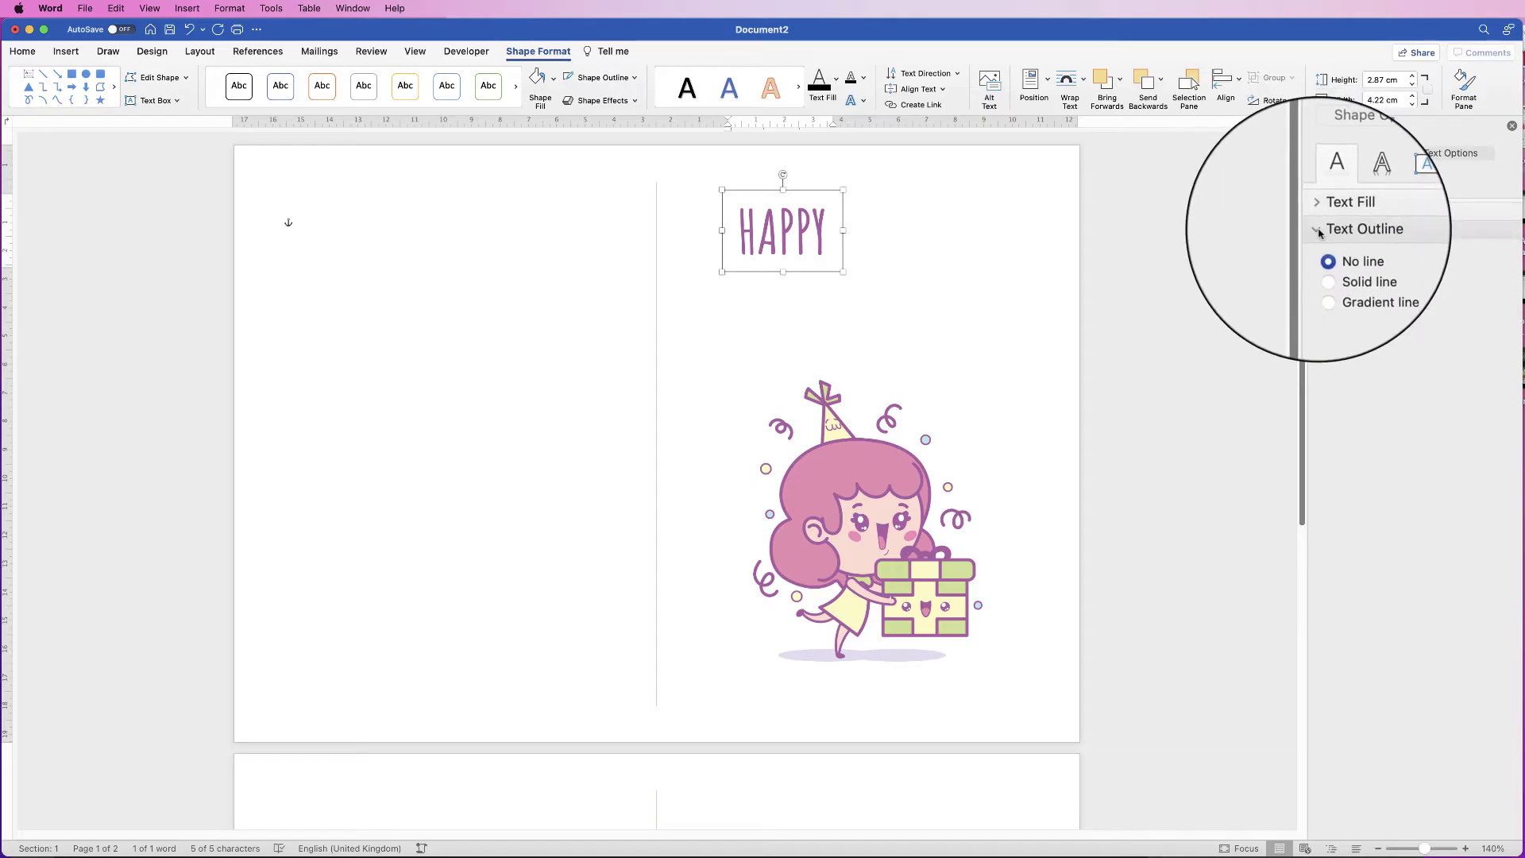
pyautogui.click(1323, 230)
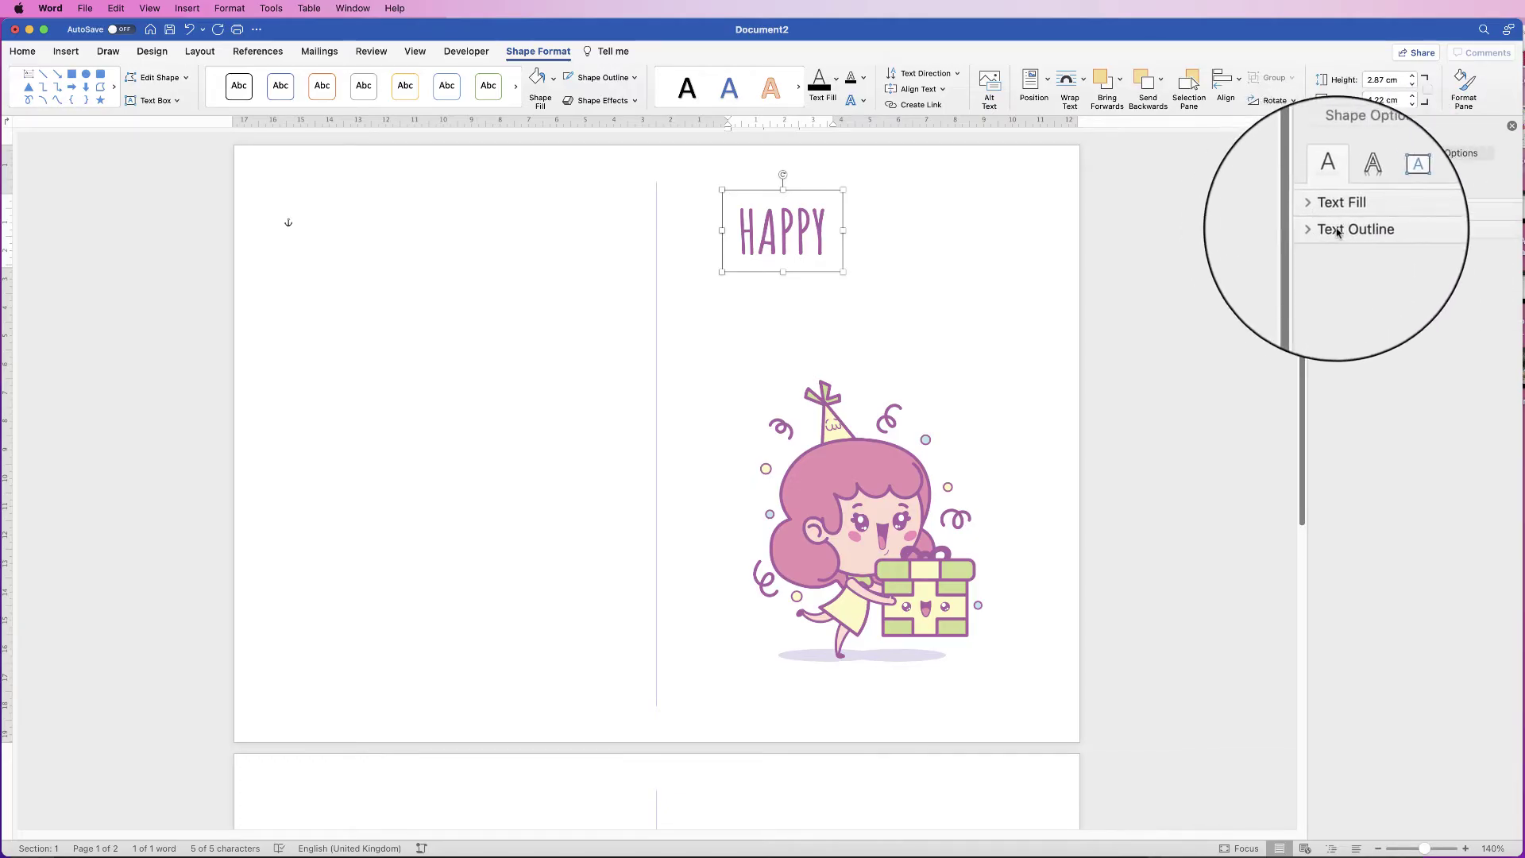
pyautogui.click(1319, 230)
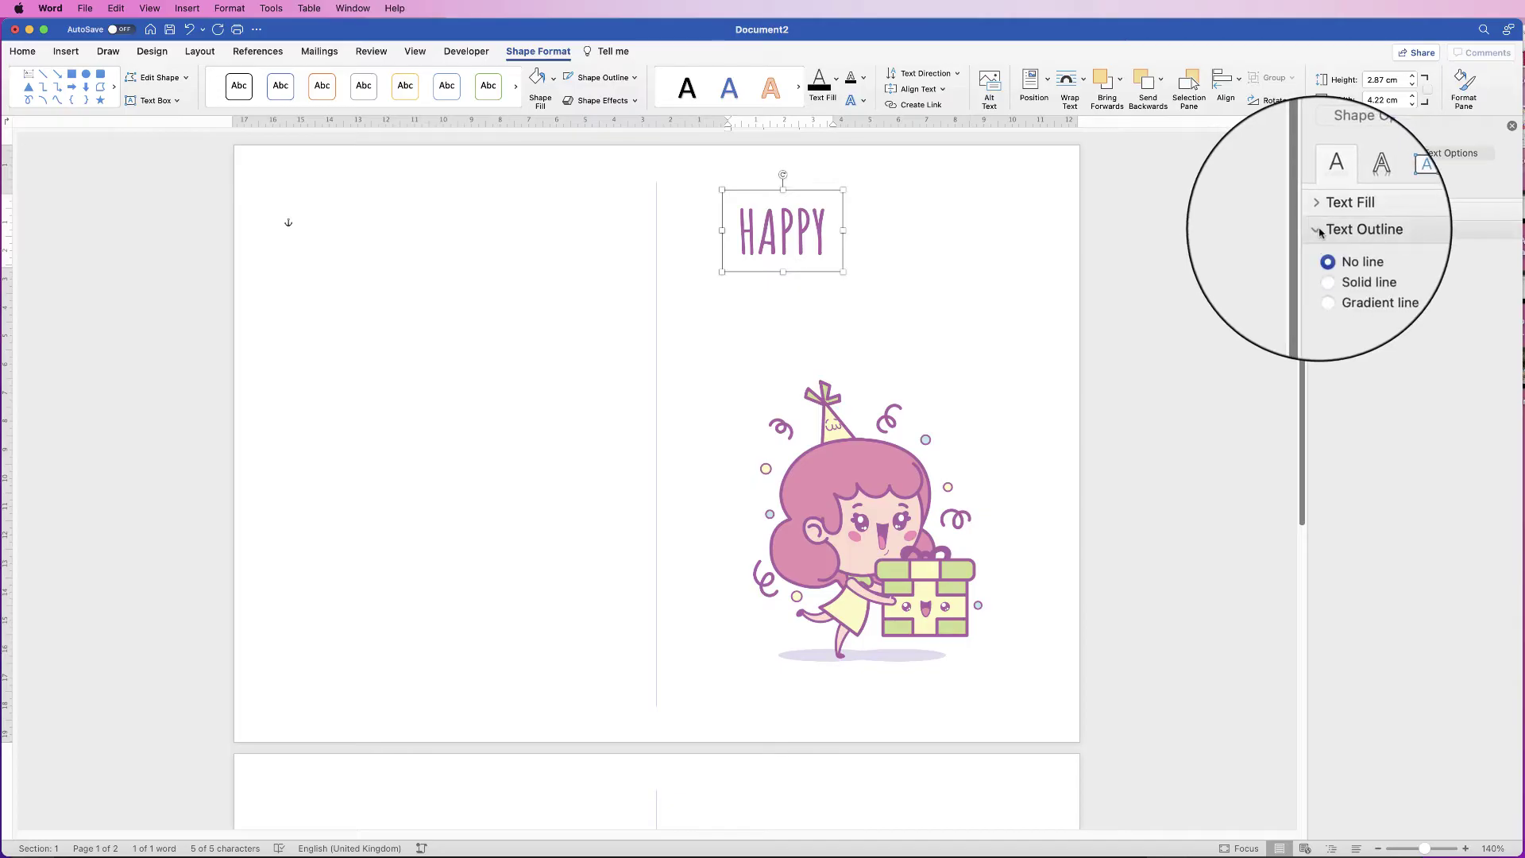
pyautogui.click(1325, 264)
pyautogui.click(1505, 303)
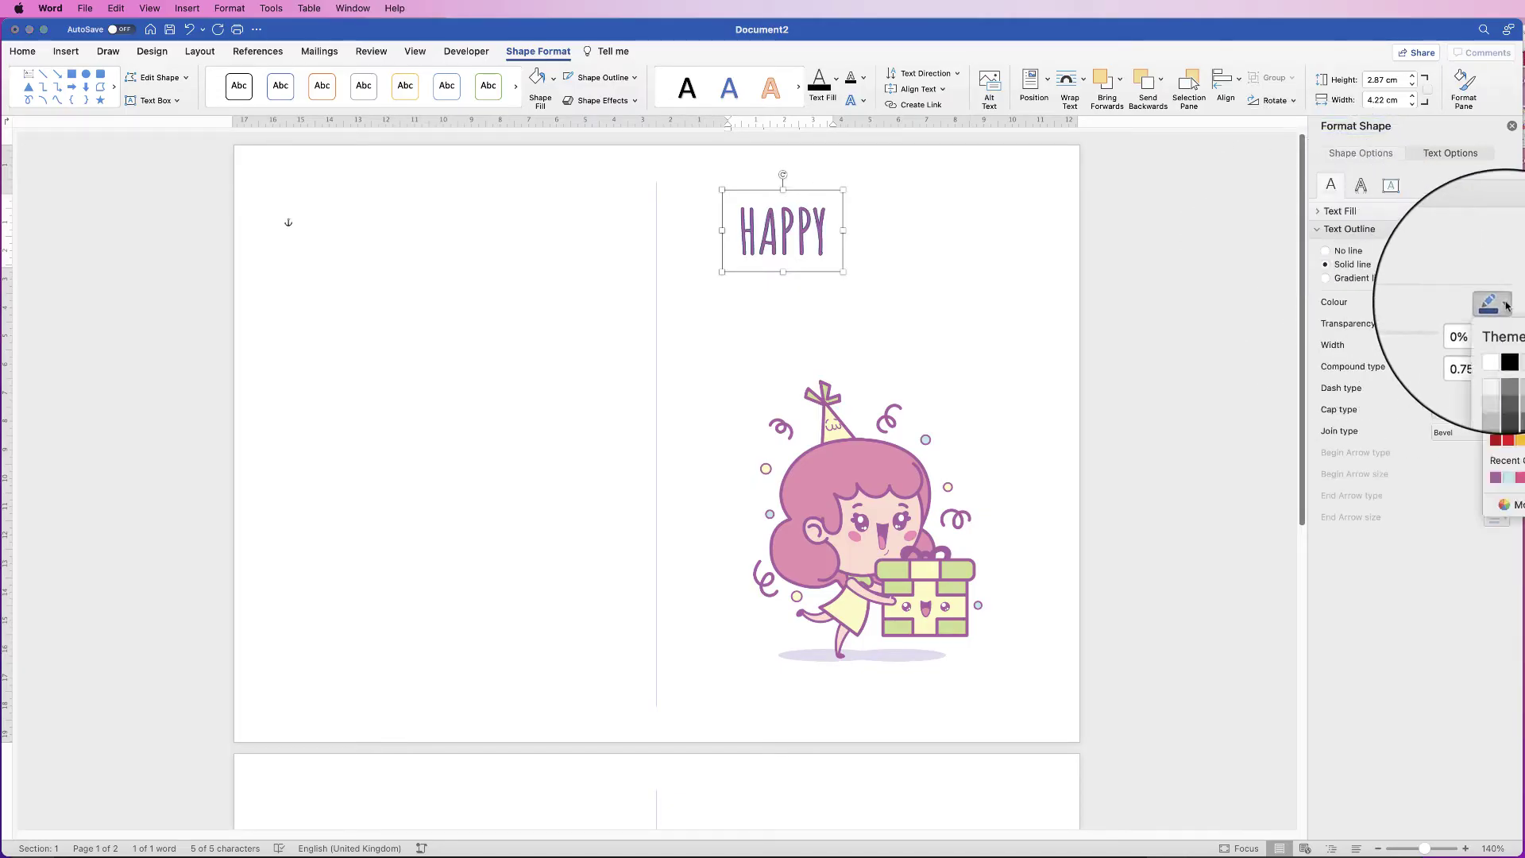
pyautogui.click(1495, 477)
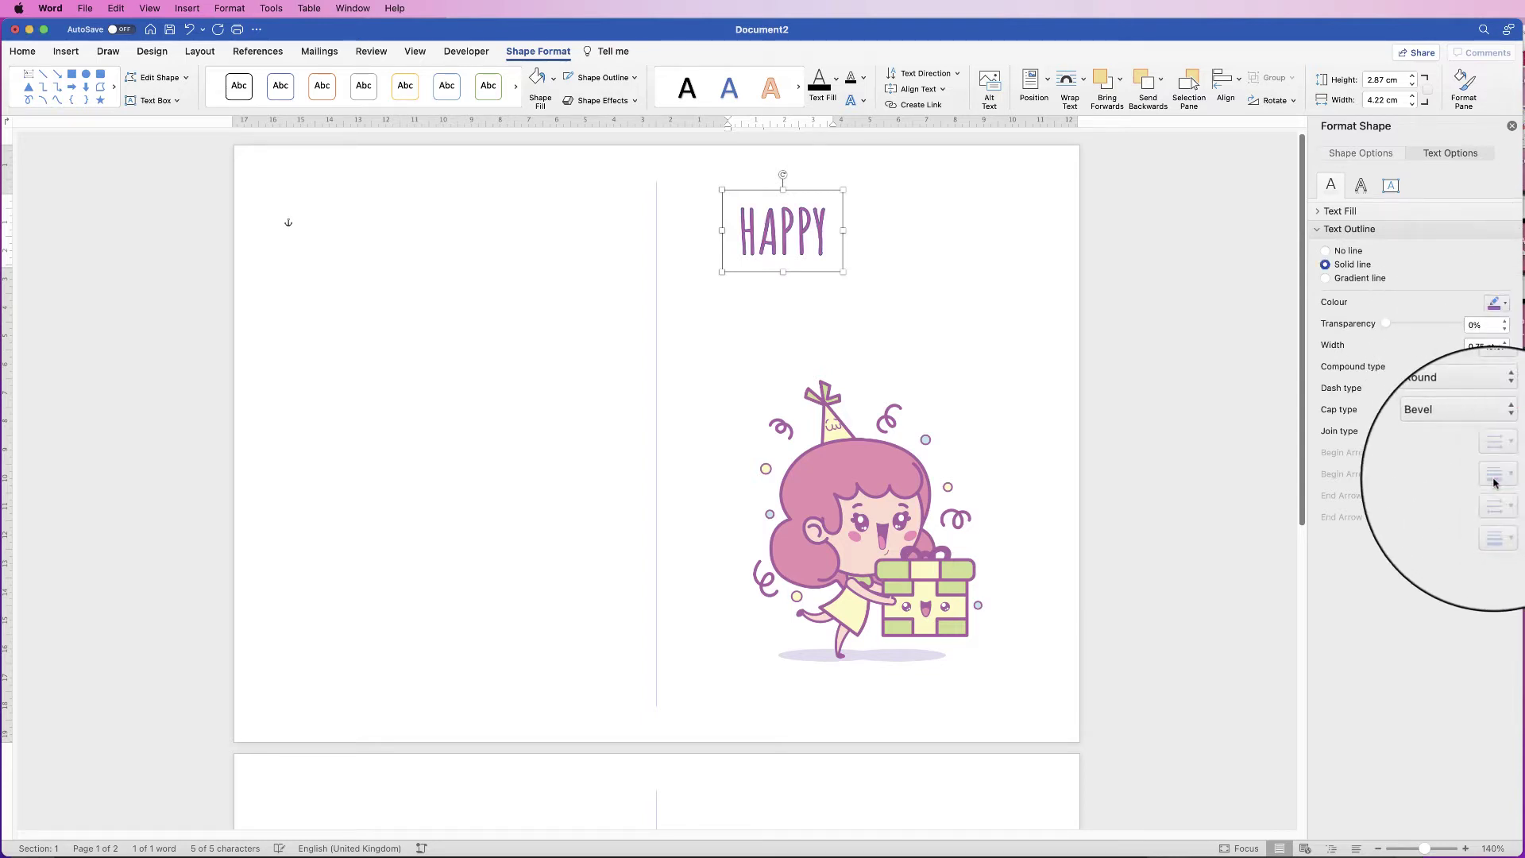
# Step: Set the width of the text outline on HAPPY to 1.5 pt
pyautogui.click(1505, 345)
pyautogui.click(1505, 344)
pyautogui.click(1506, 345)
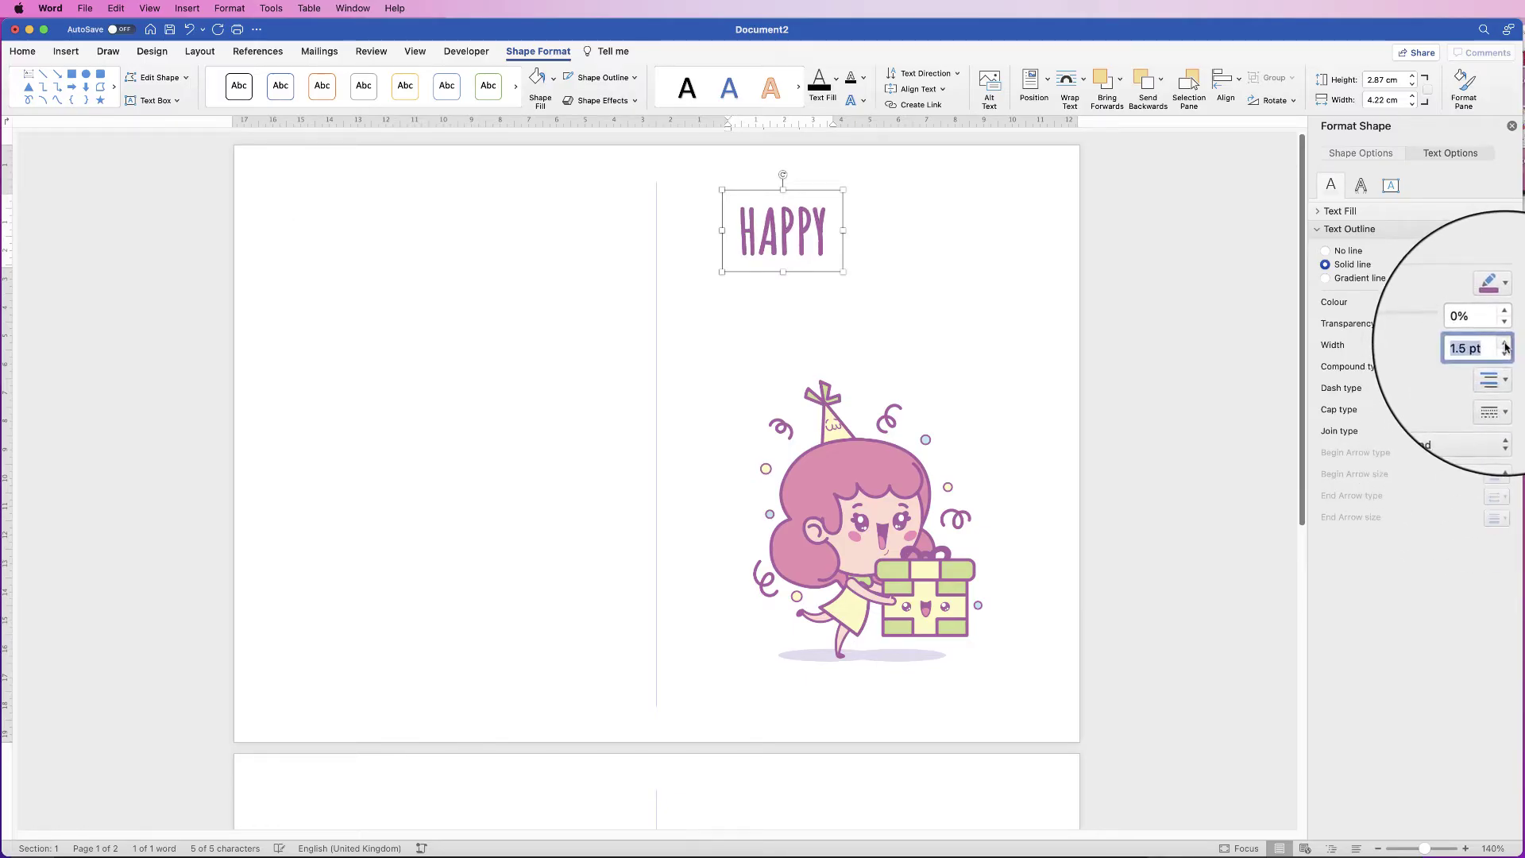
# Step: Try text outline widths of 2.25 pt and more on HAPPY, and return to 1.5 pt
pyautogui.click(1506, 345)
pyautogui.click(1505, 345)
pyautogui.click(1505, 345)
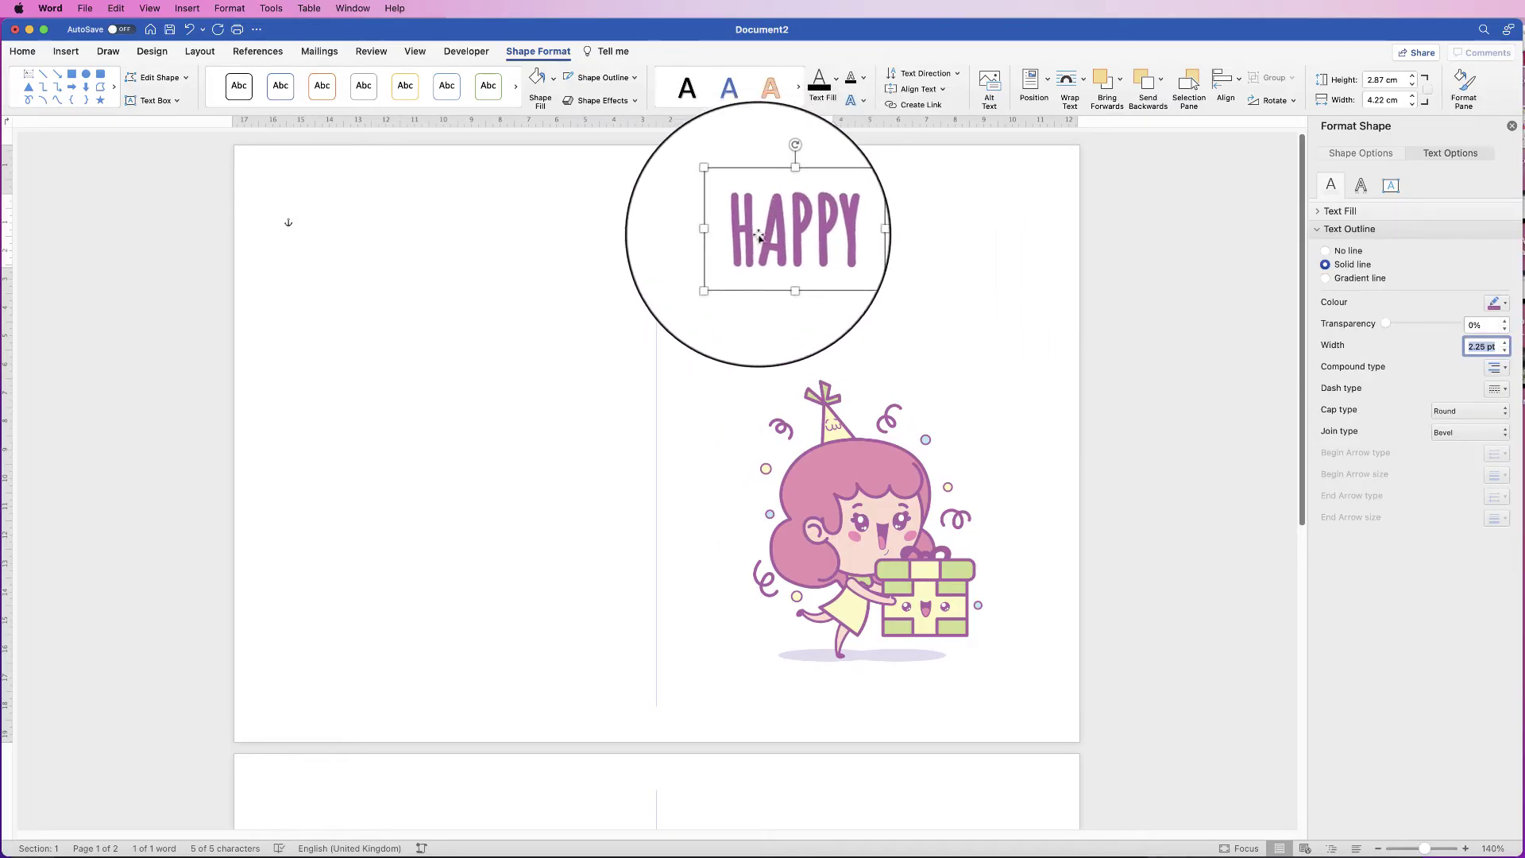
pyautogui.click(1505, 344)
pyautogui.click(1506, 344)
pyautogui.click(1505, 351)
pyautogui.click(1505, 351)
pyautogui.click(1506, 351)
pyautogui.click(1506, 351)
pyautogui.click(1505, 352)
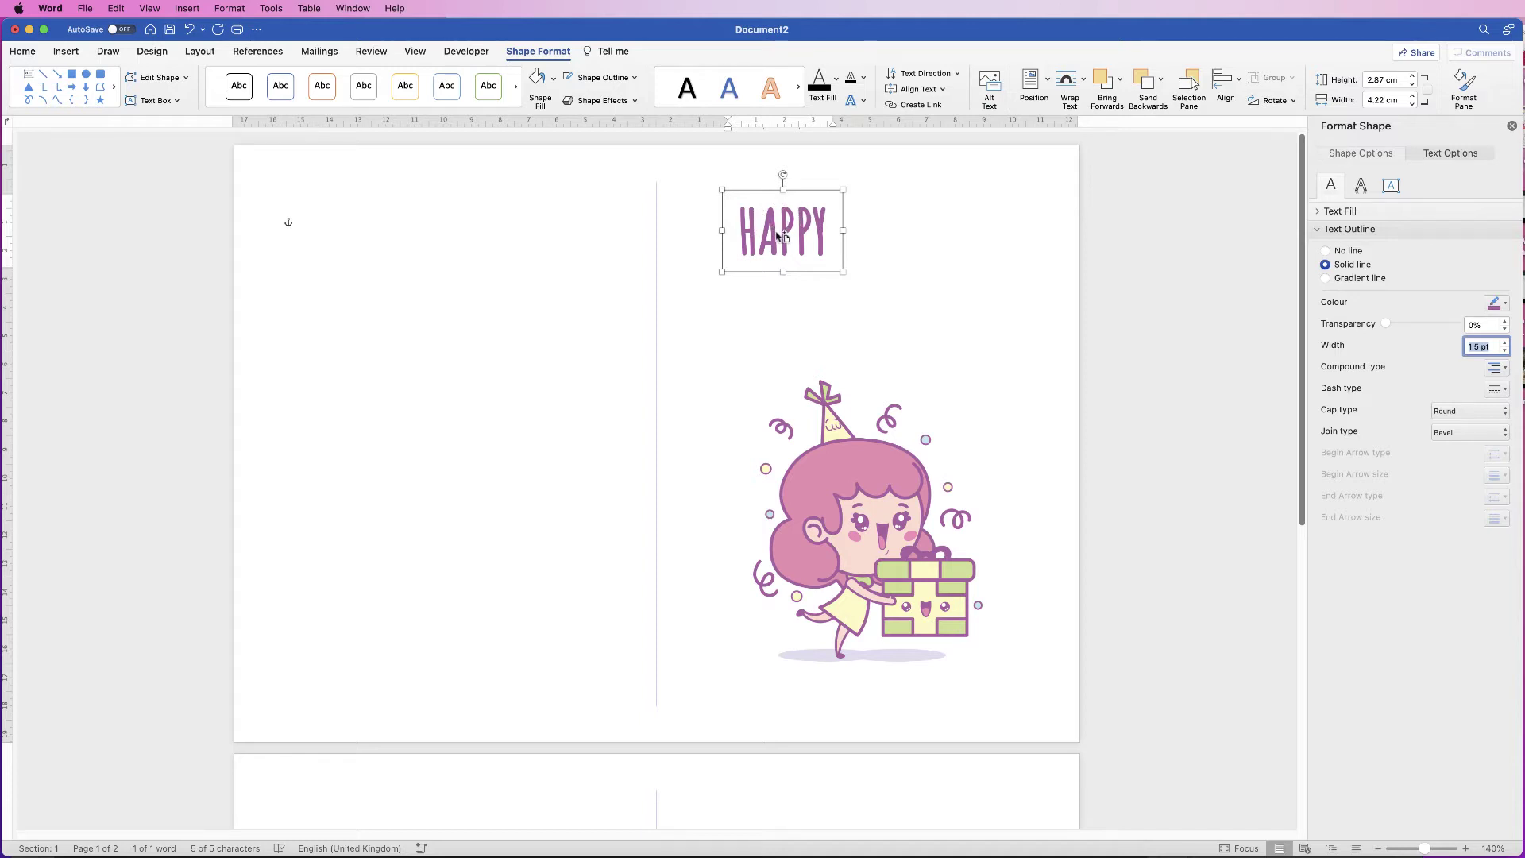
# Step: Duplicate the HAPPY text box to just above the picture, and widen the copy to about 8.8 cm
pyautogui.keyDown('alt'); pyautogui.moveTo(773, 225); pyautogui.dragTo(882, 339); pyautogui.keyUp('alt')
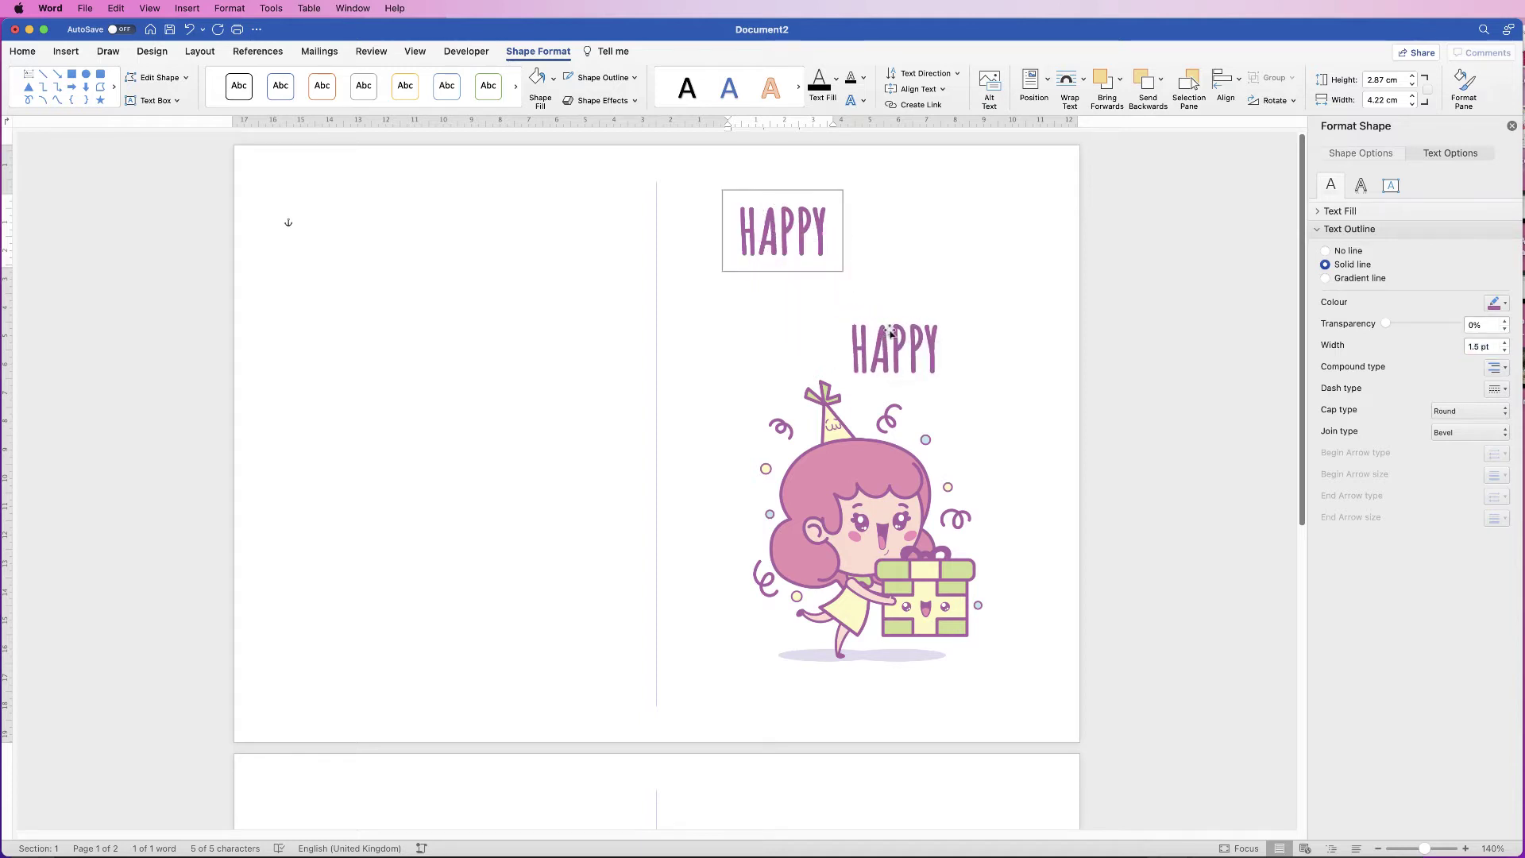
pyautogui.click(915, 360)
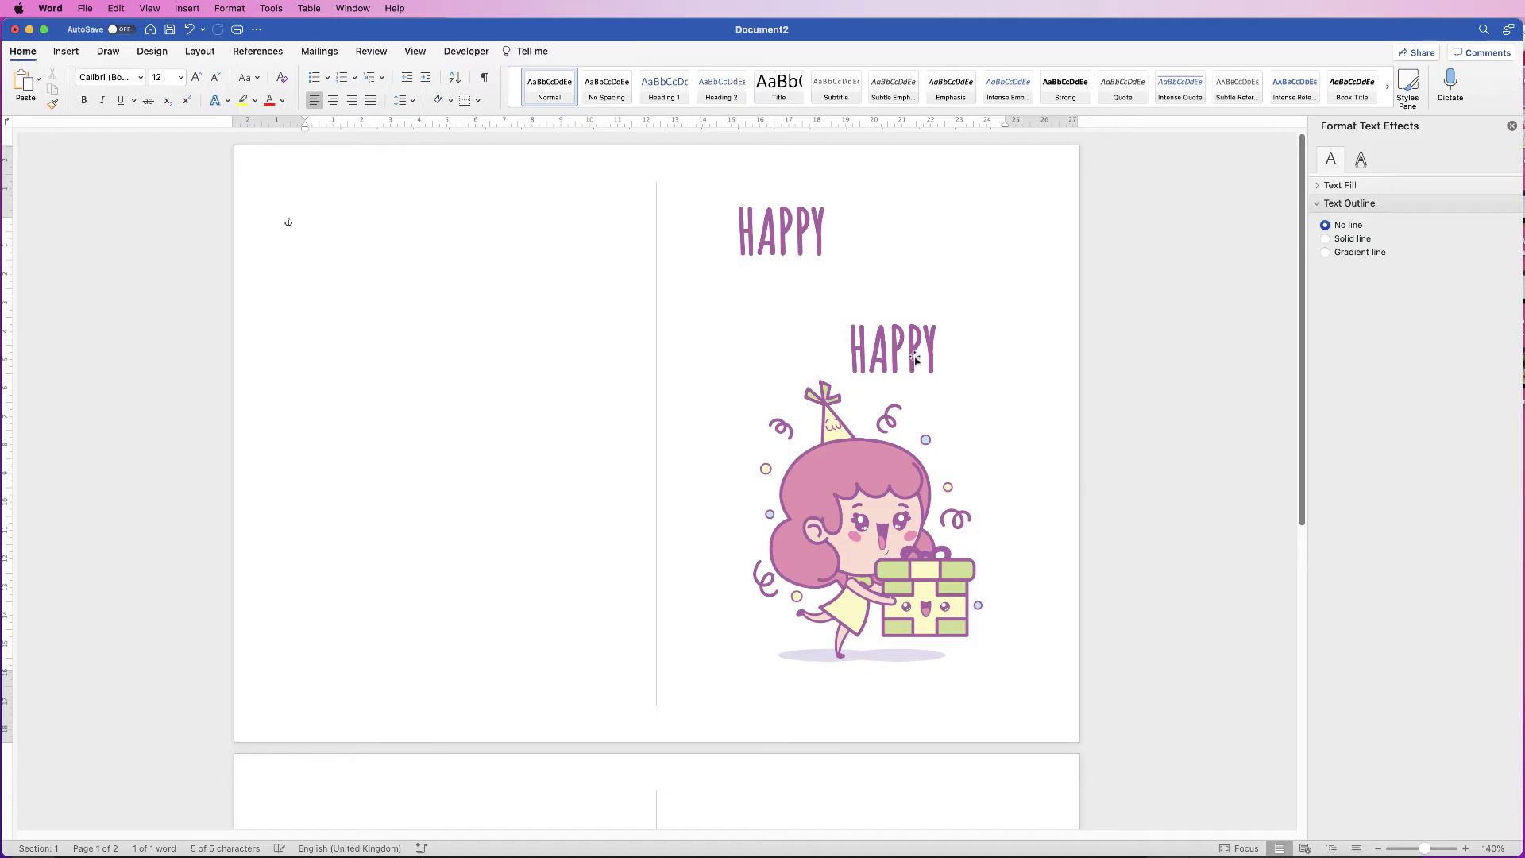
pyautogui.click(914, 351)
pyautogui.moveTo(953, 348); pyautogui.dragTo(1082, 348)
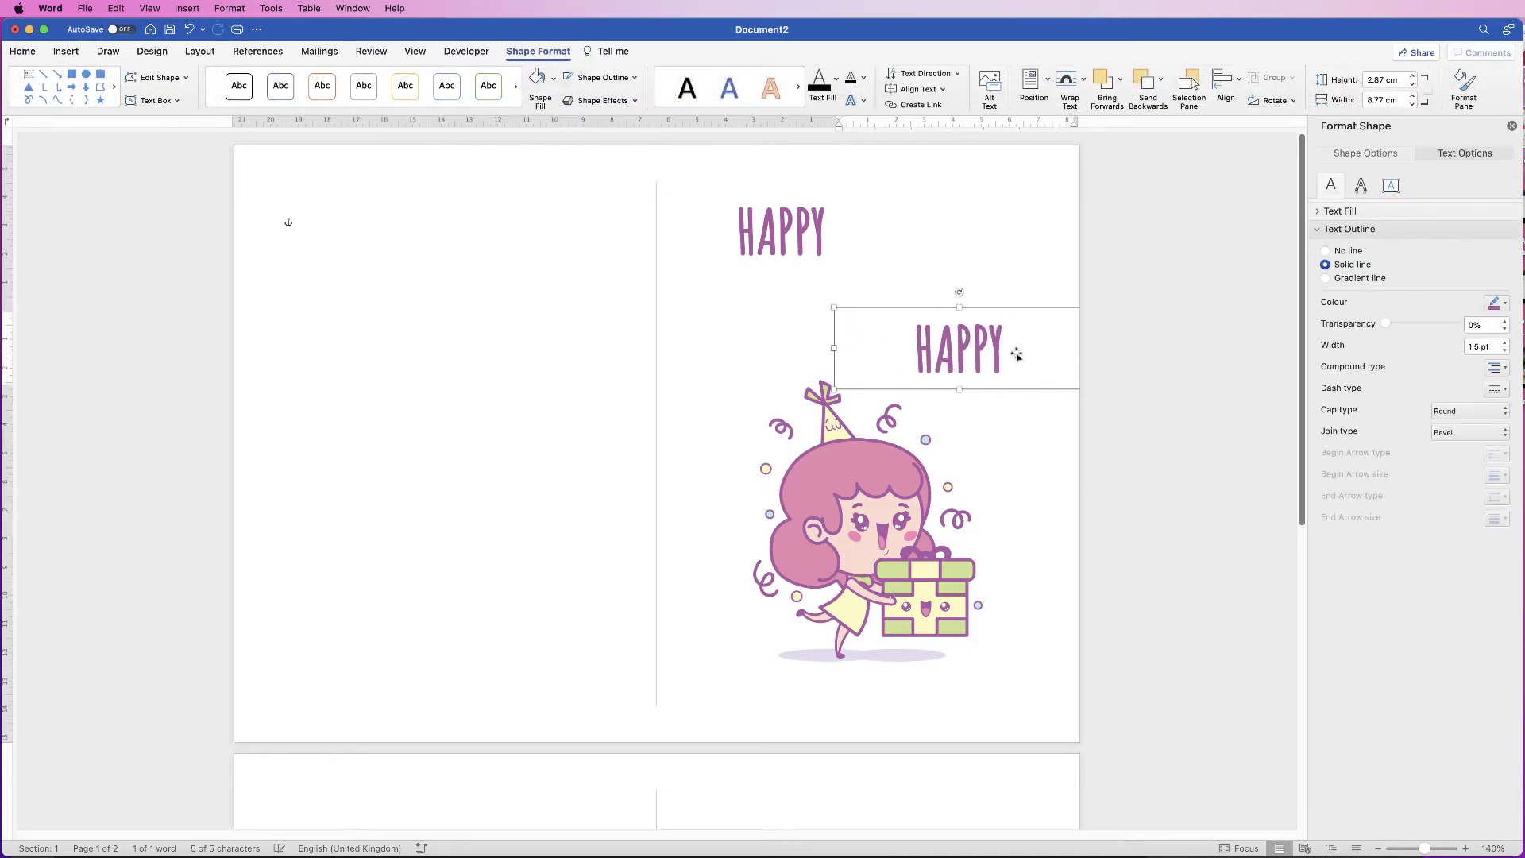
# Step: Replace the copy's text with BIRTHDAY, and place the box beside HAPPY, narrowed to about 7 cm
pyautogui.click(1024, 389)
pyautogui.press('BackSpace')
pyautogui.press('BackSpace')
pyautogui.press('BackSpace')
pyautogui.press('BackSpace')
pyautogui.press('BackSpace')
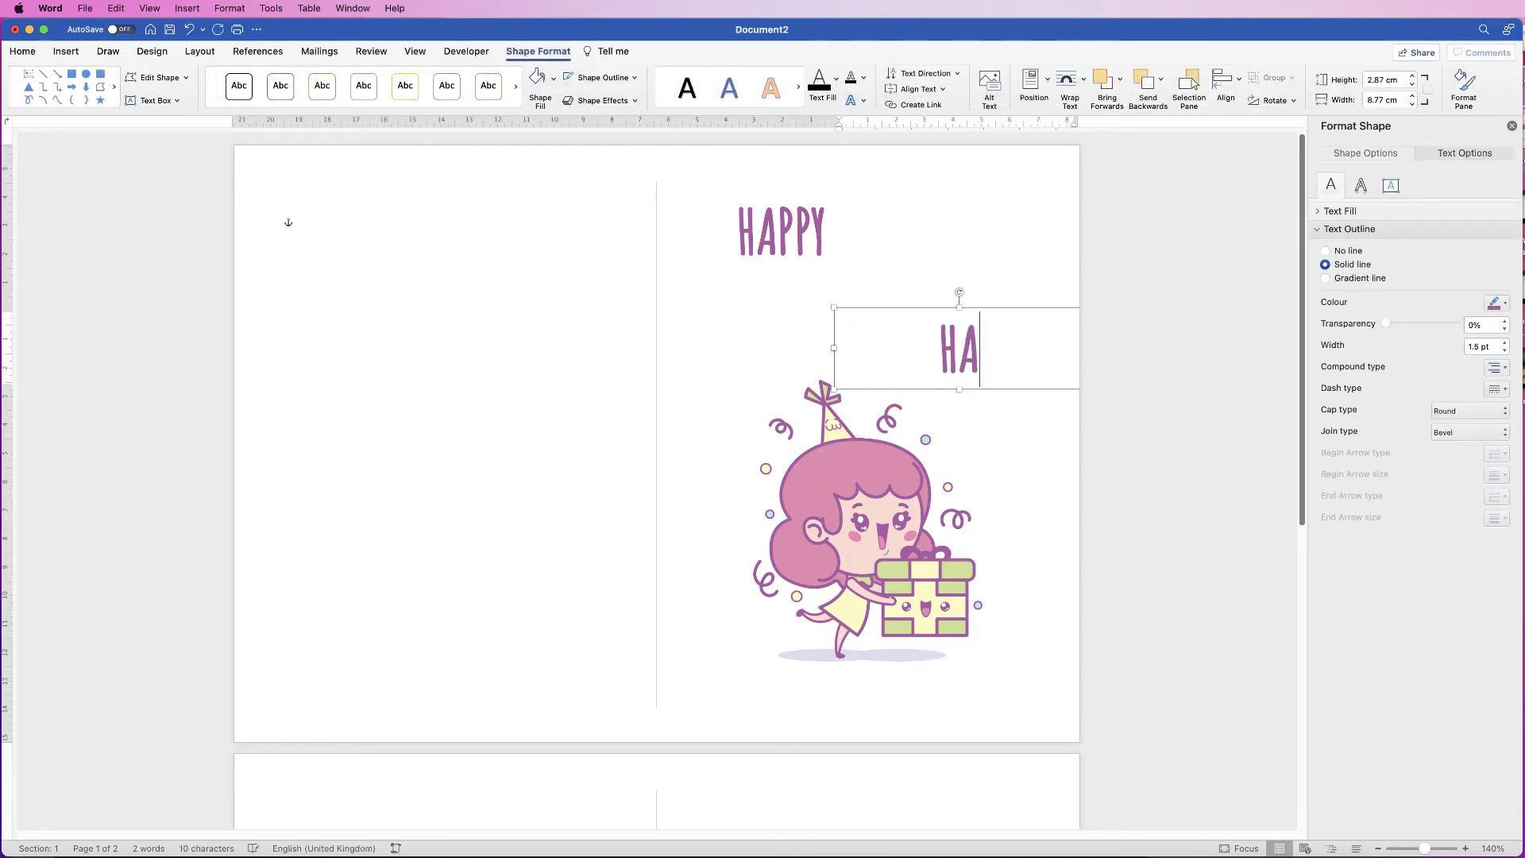
pyautogui.write('BIRTHDAY')
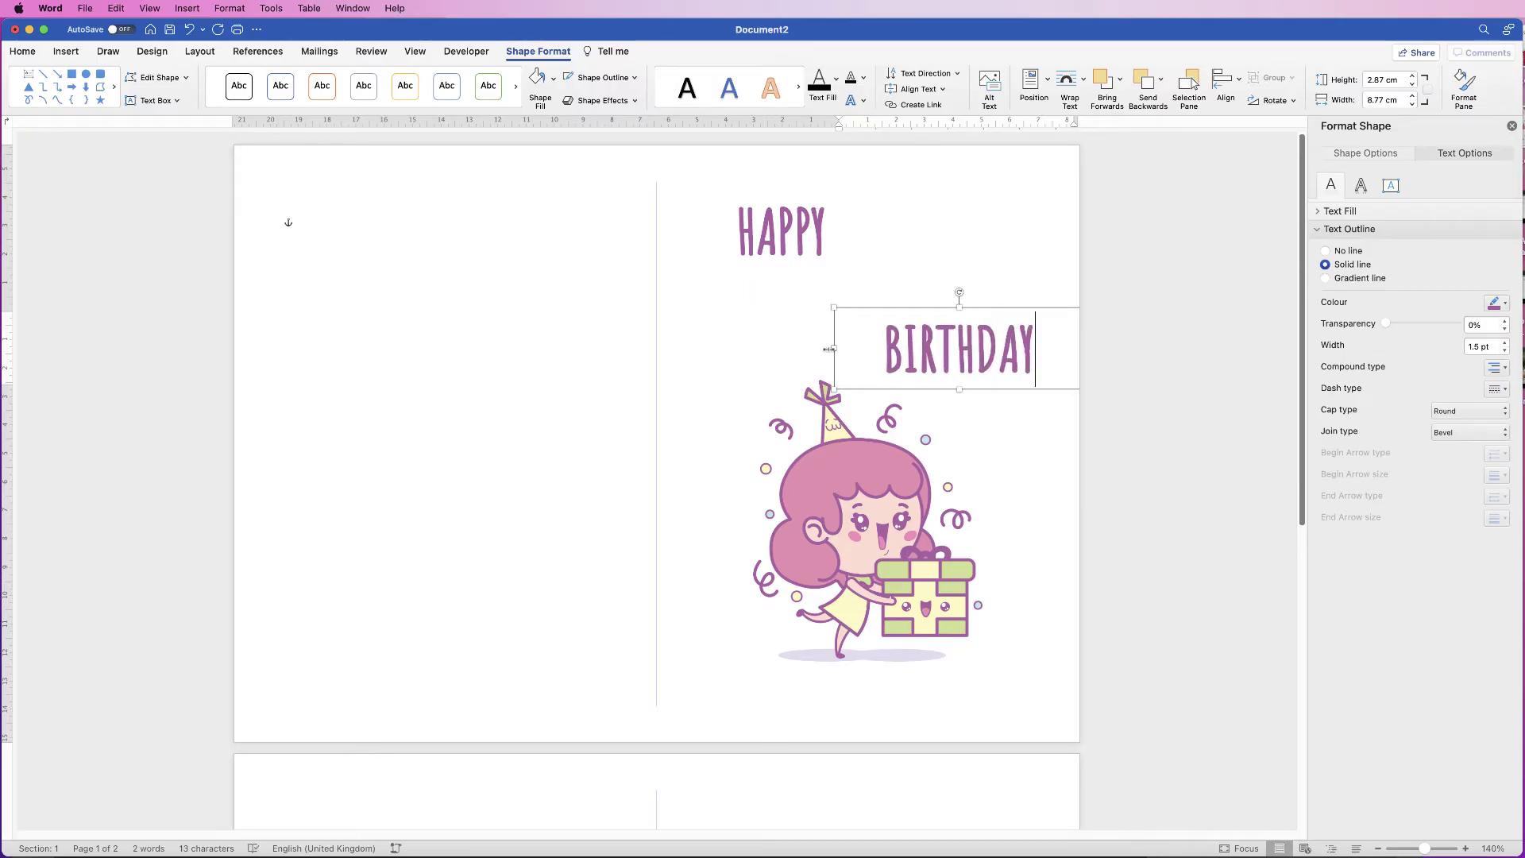
pyautogui.moveTo(834, 349); pyautogui.dragTo(1047, 231)
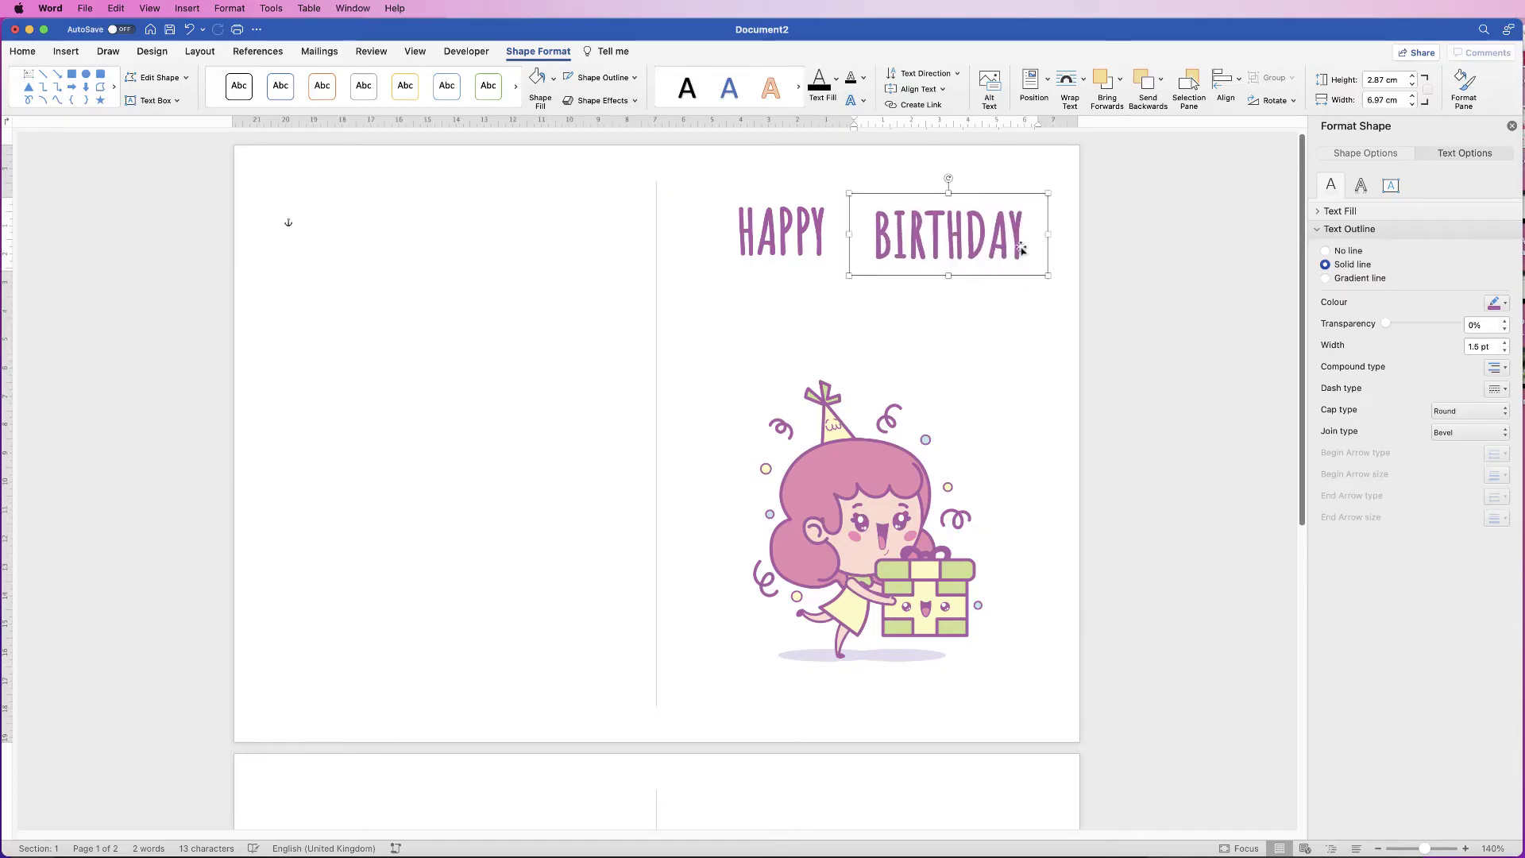
# Step: Place a narrower copy of the BIRTHDAY text box centred below the greeting, containing the recipient's first name
pyautogui.moveTo(950, 246); pyautogui.dragTo(785, 341)
pyautogui.click(900, 347)
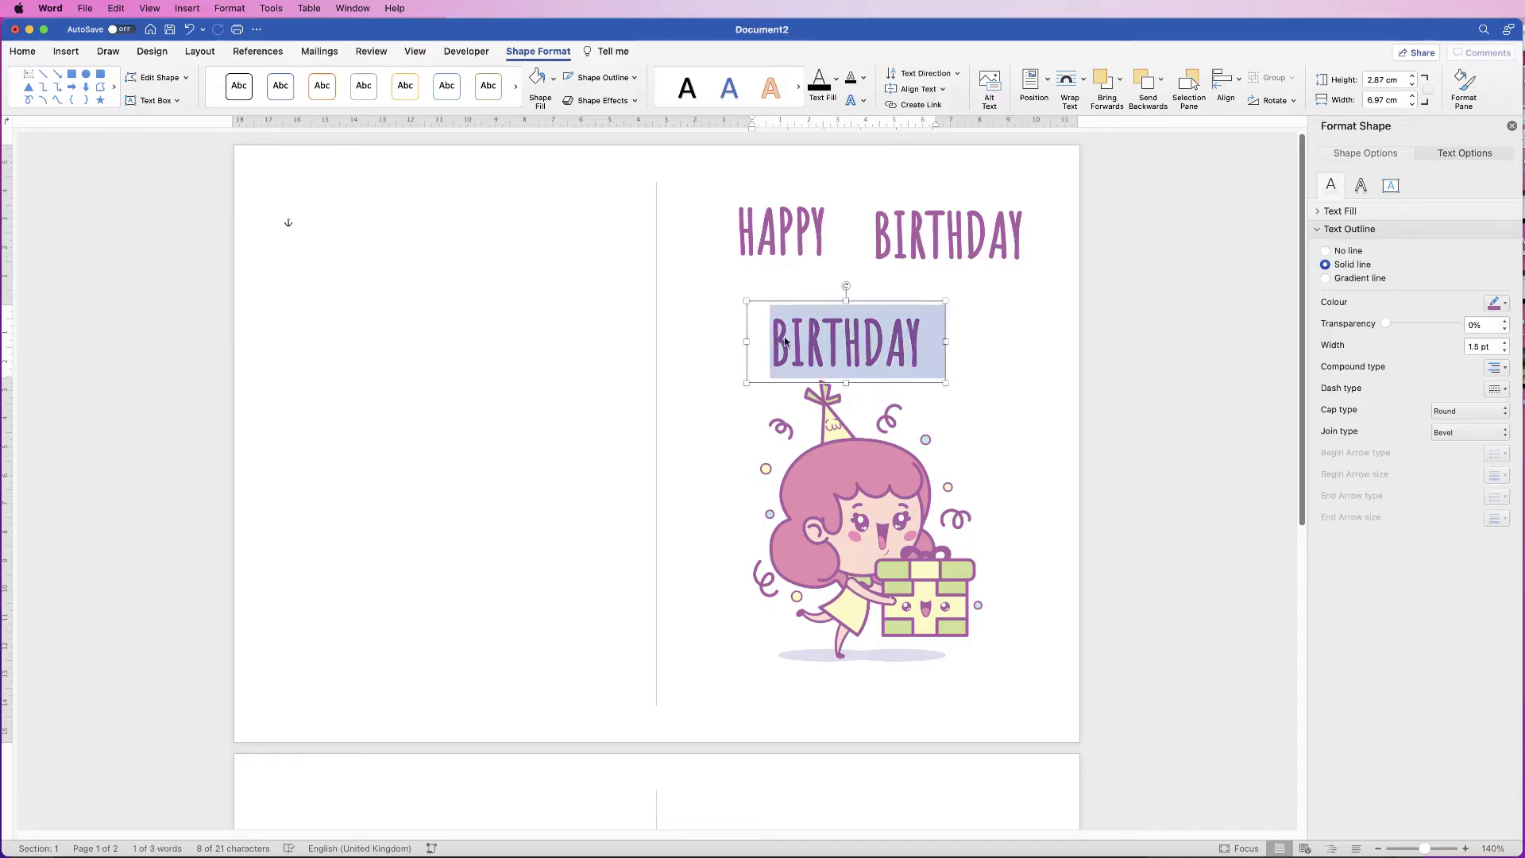
pyautogui.write('JESS')
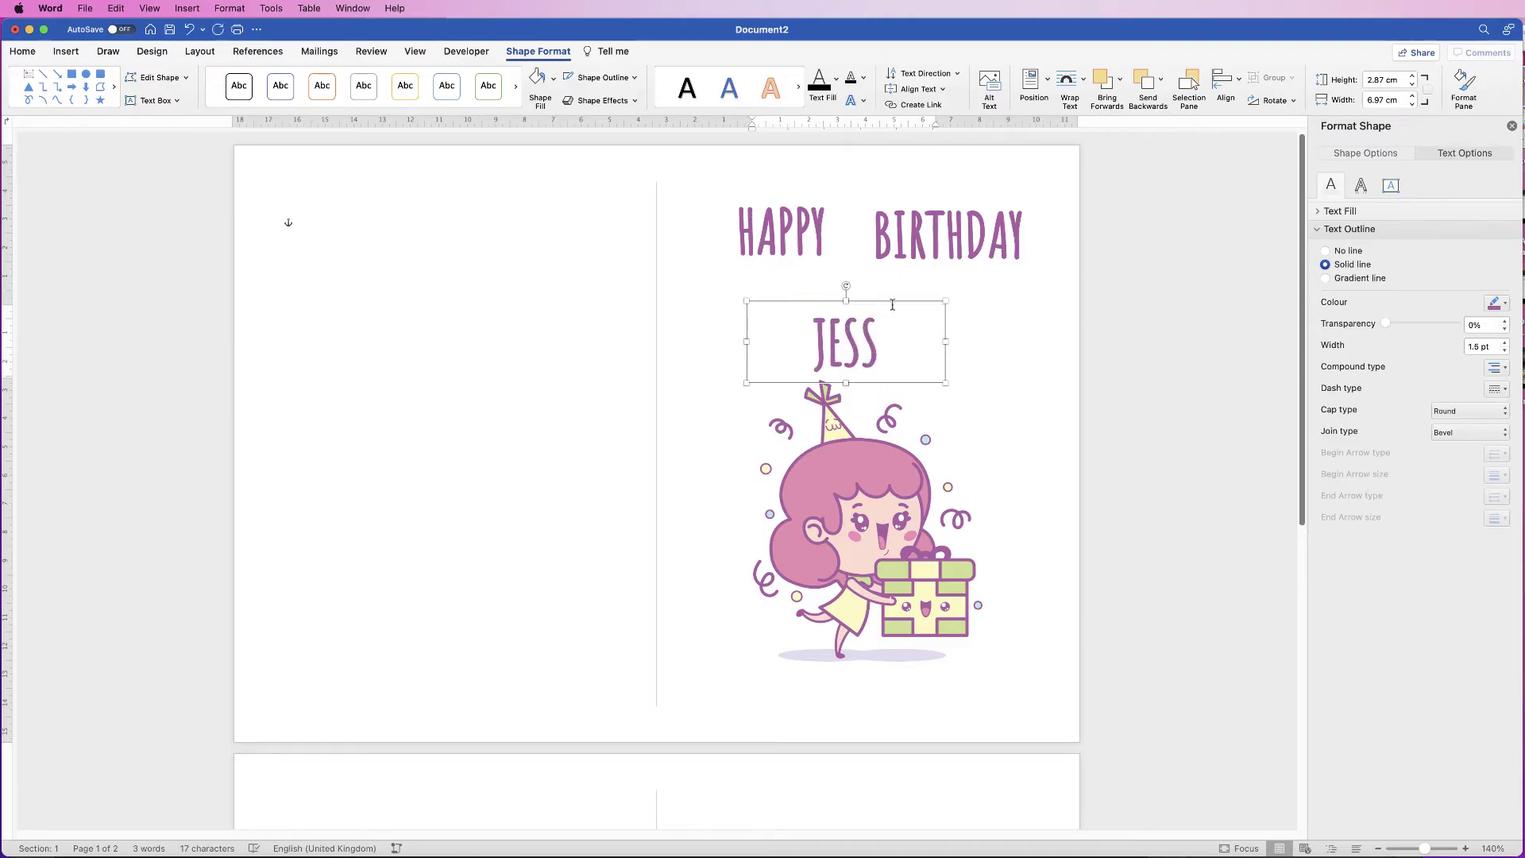
pyautogui.moveTo(948, 339); pyautogui.dragTo(873, 342)
pyautogui.moveTo(804, 353); pyautogui.dragTo(875, 325)
# Step: Move the BIRTHDAY text box closer to HAPPY, and align the tops of the two boxes
pyautogui.click(950, 226)
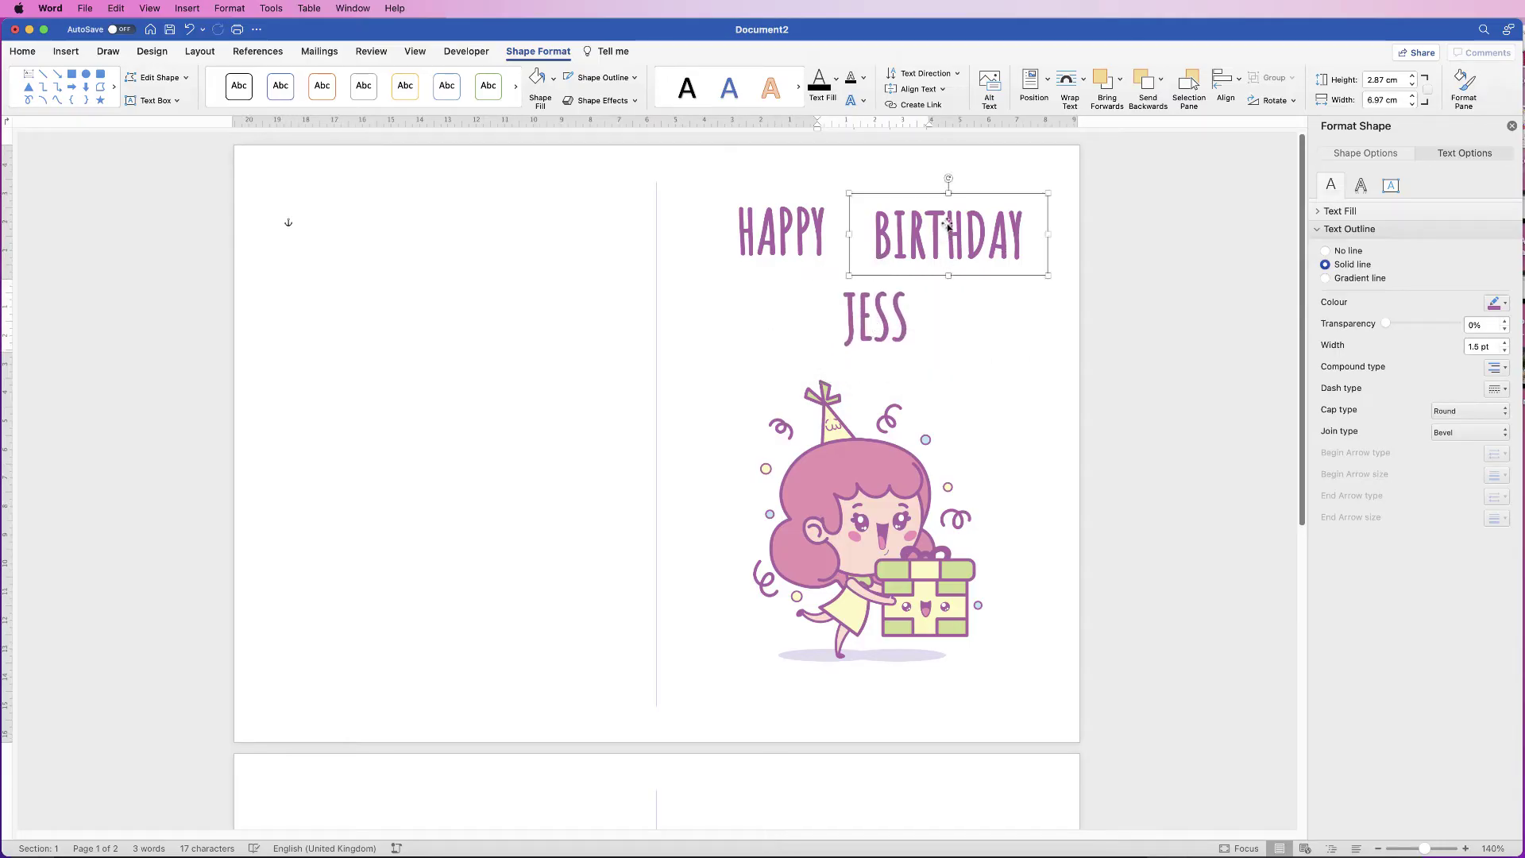
pyautogui.moveTo(940, 243)
pyautogui.mouseDown()
pyautogui.moveTo(897, 236)
pyautogui.moveTo(915, 241)
pyautogui.mouseUp()
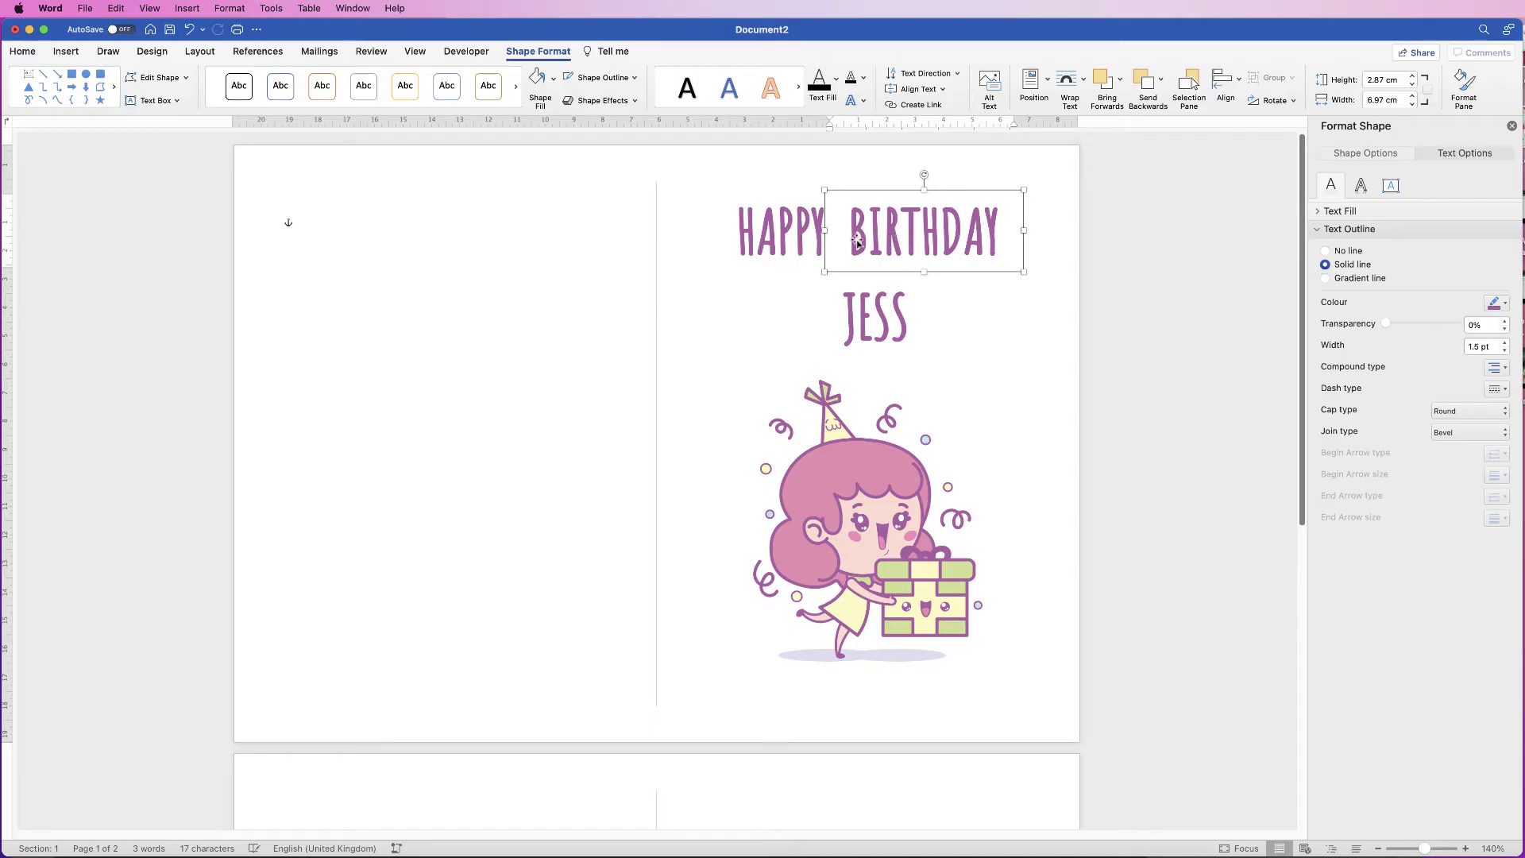
pyautogui.keyDown('shift'); pyautogui.click(789, 234); pyautogui.keyUp('shift')
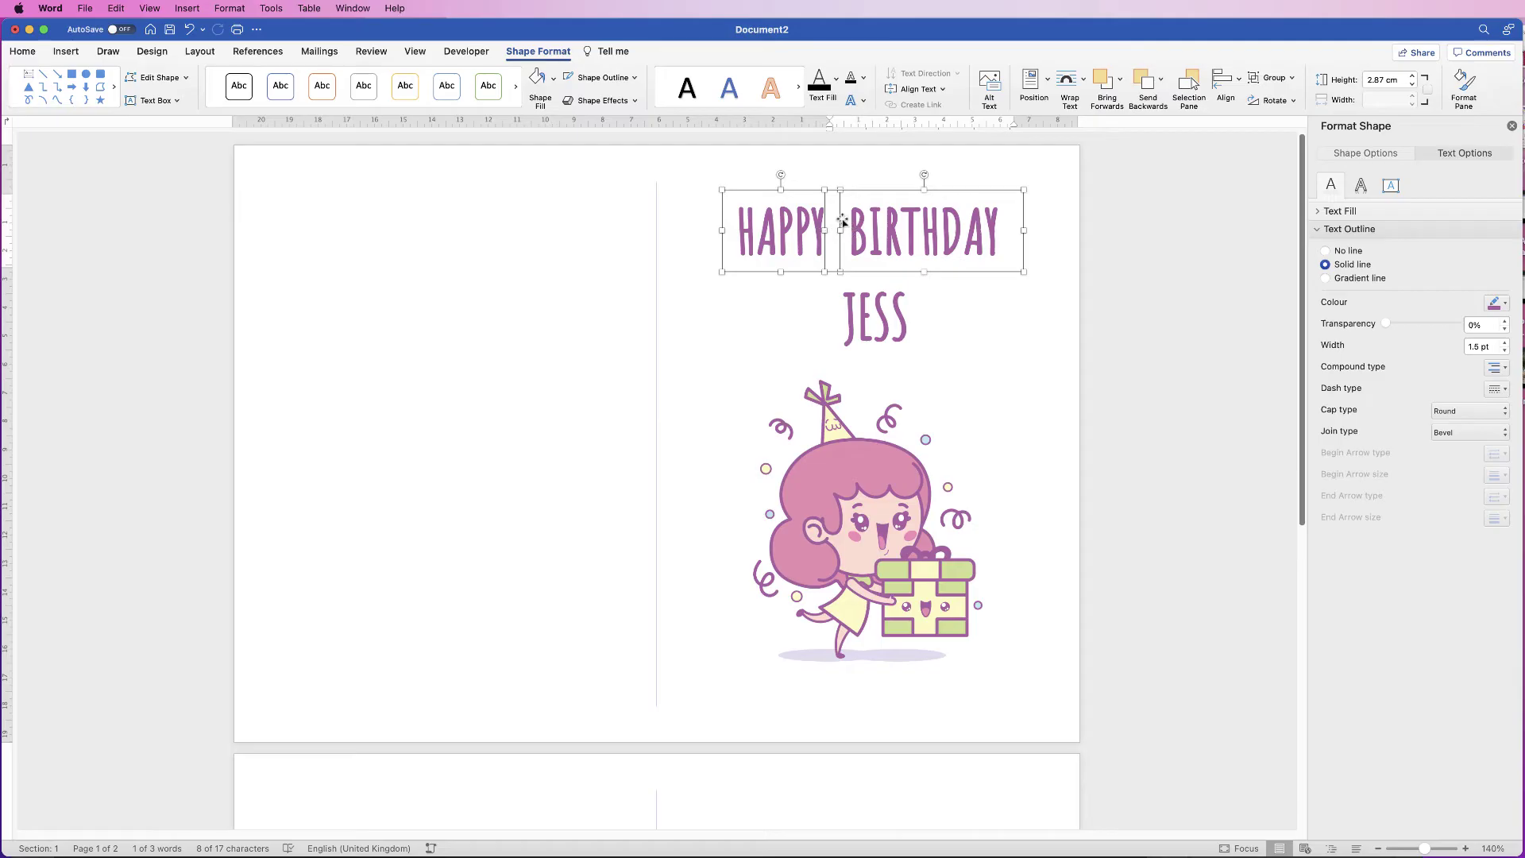
pyautogui.click(1240, 87)
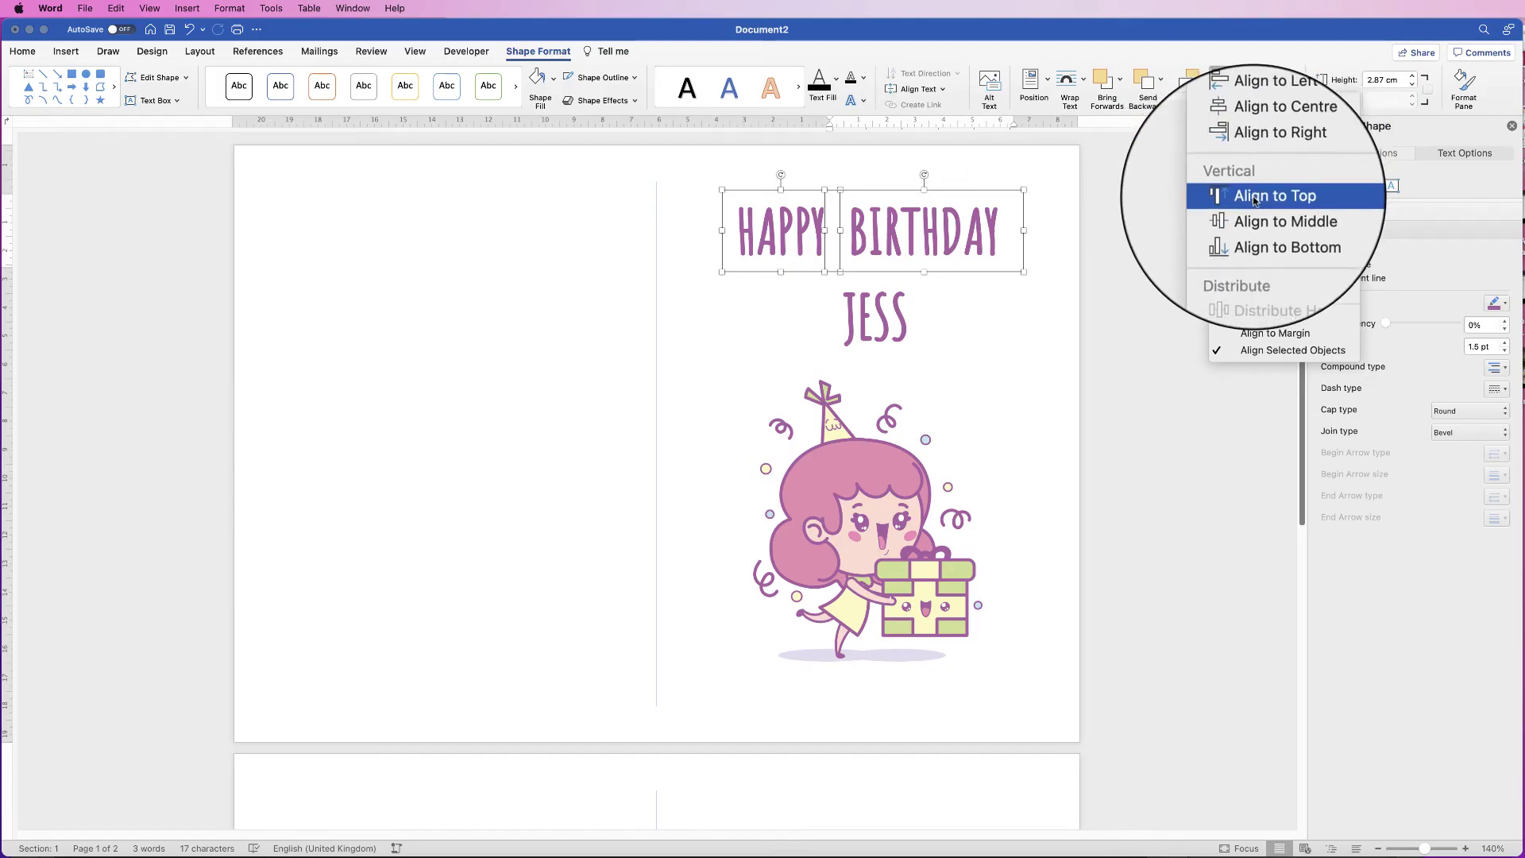
pyautogui.click(1255, 198)
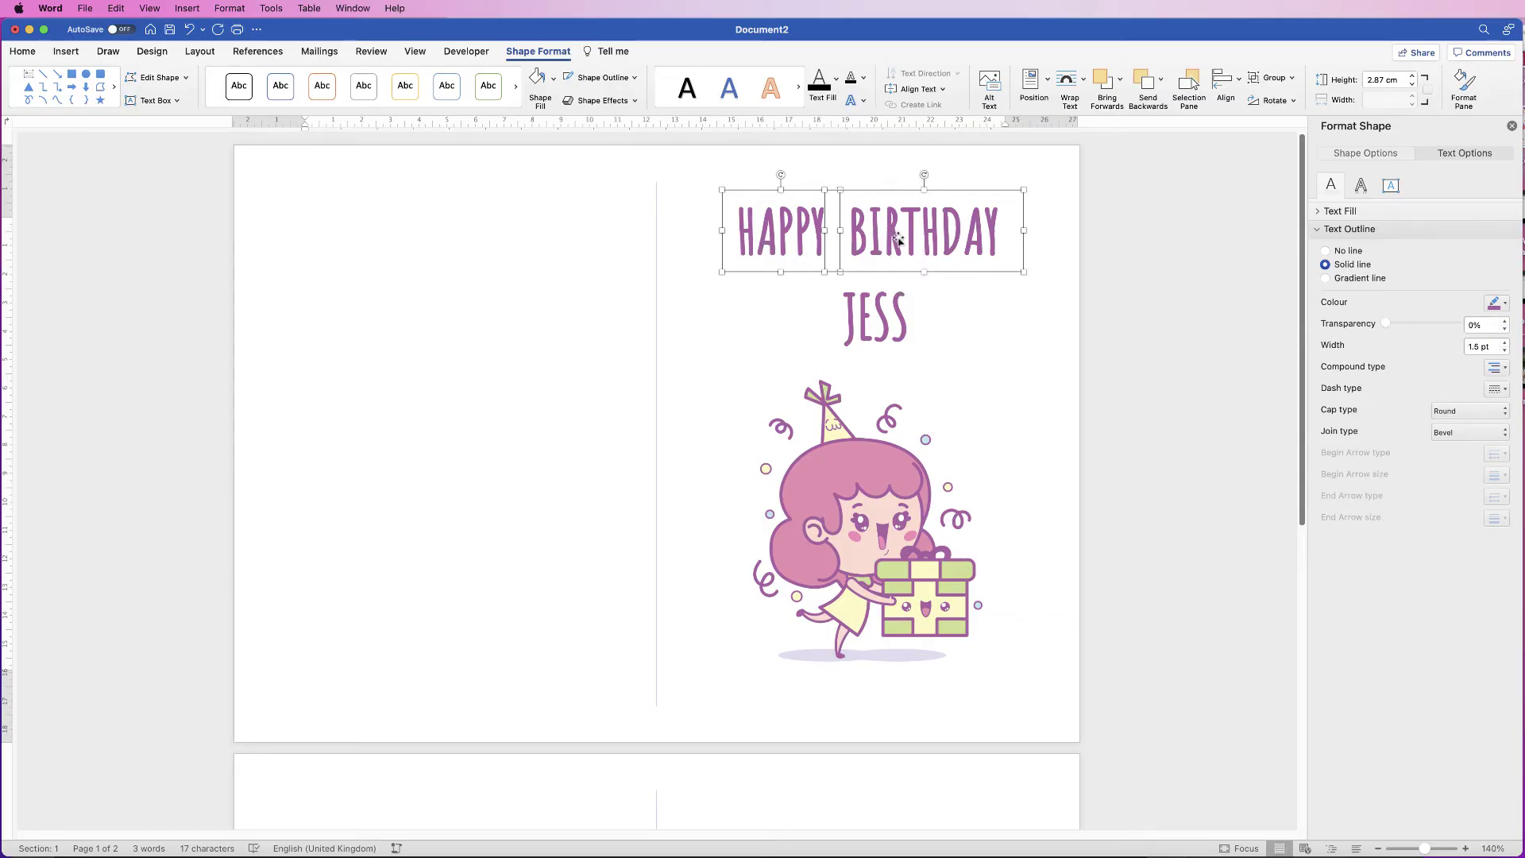
# Step: Group the HAPPY and BIRTHDAY text boxes, and shift the group slightly right to sit centred above the name
pyautogui.click(1274, 77)
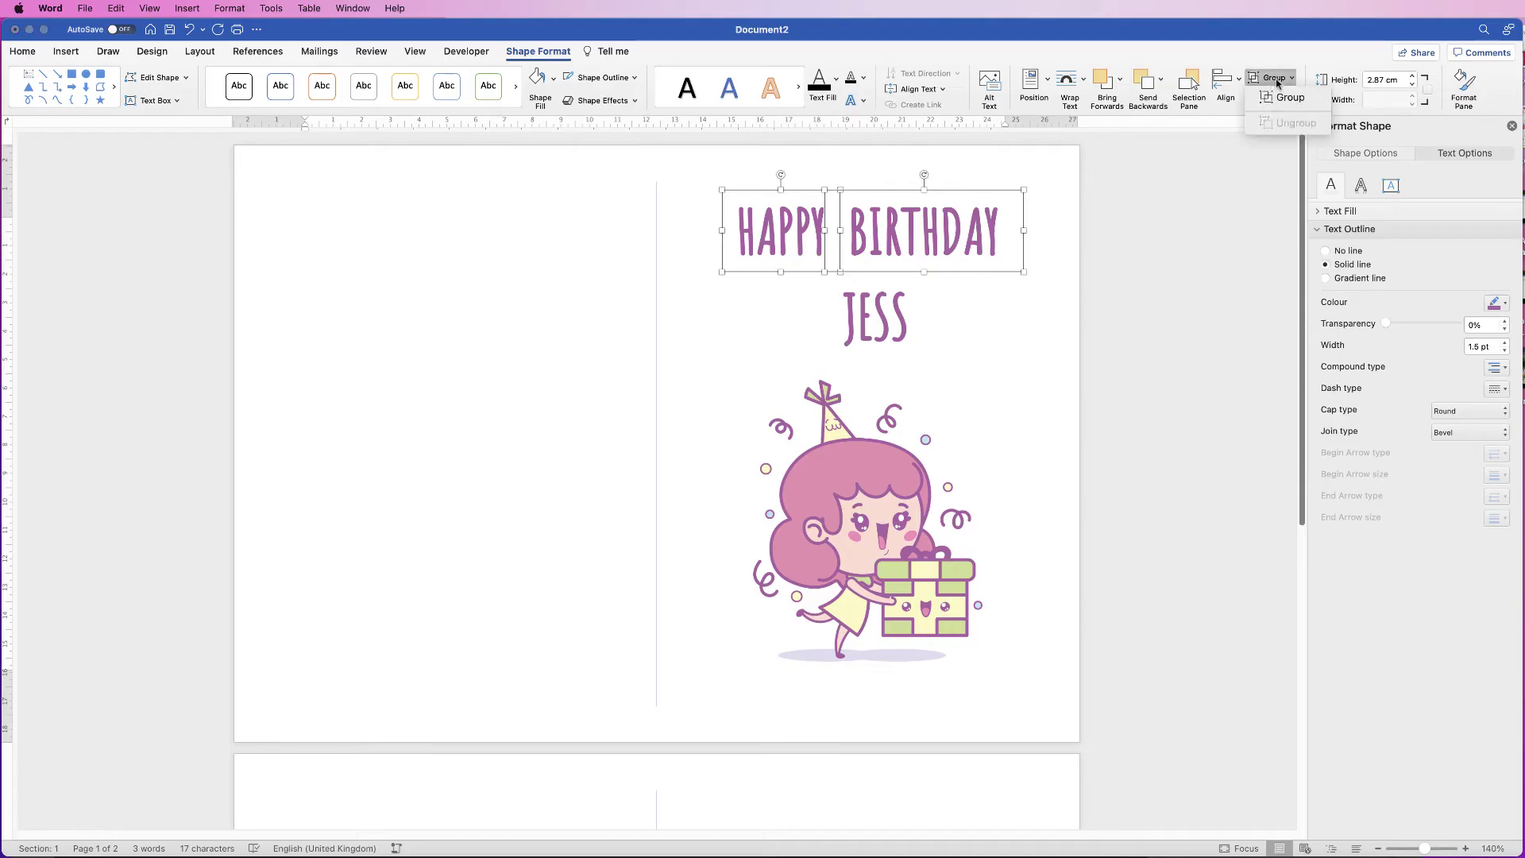
pyautogui.click(1287, 97)
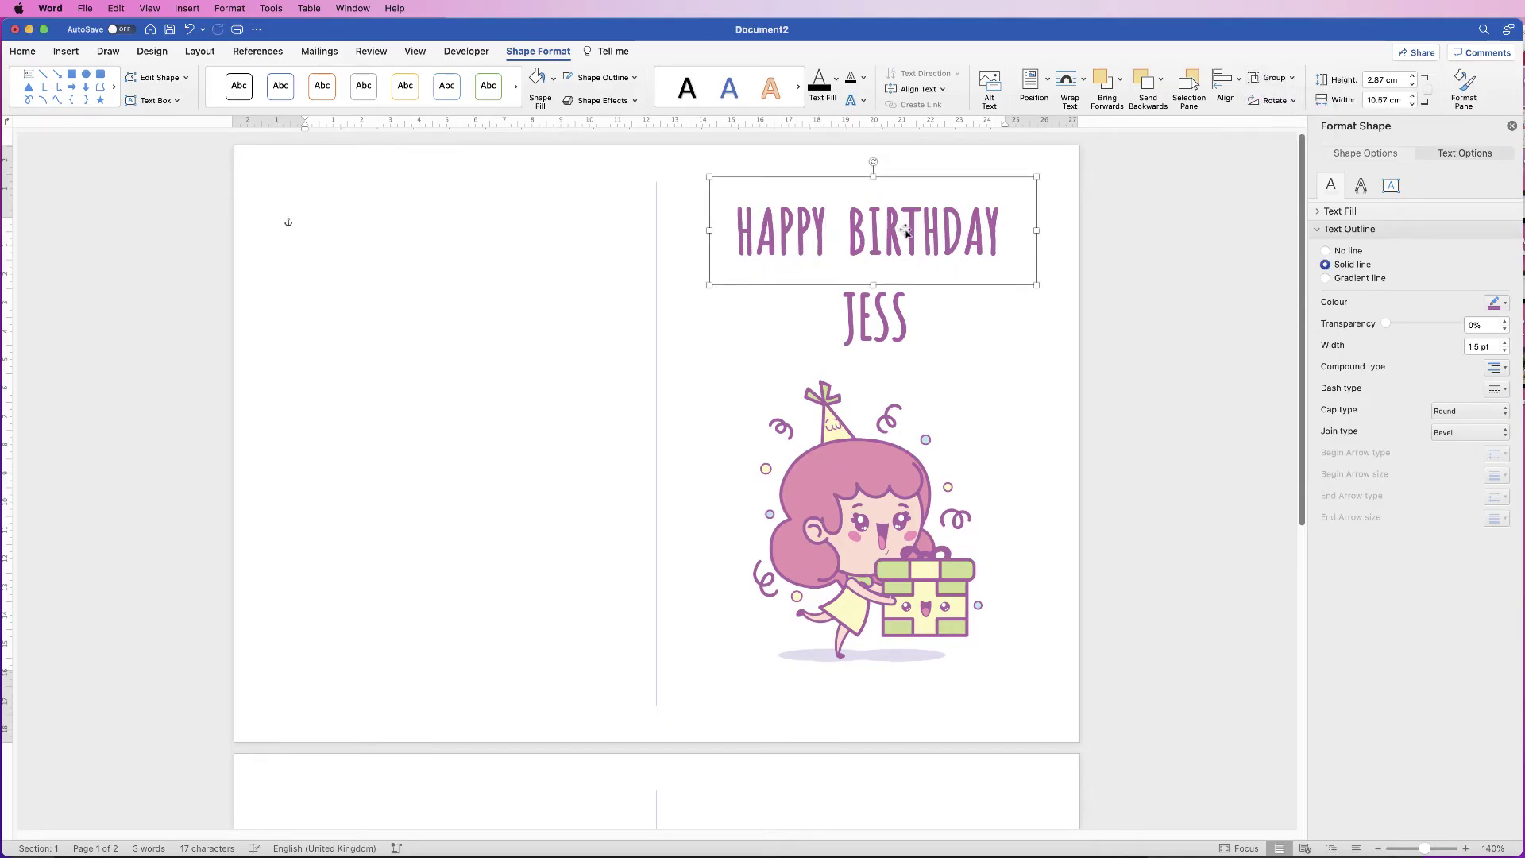
pyautogui.moveTo(930, 235); pyautogui.dragTo(944, 235)
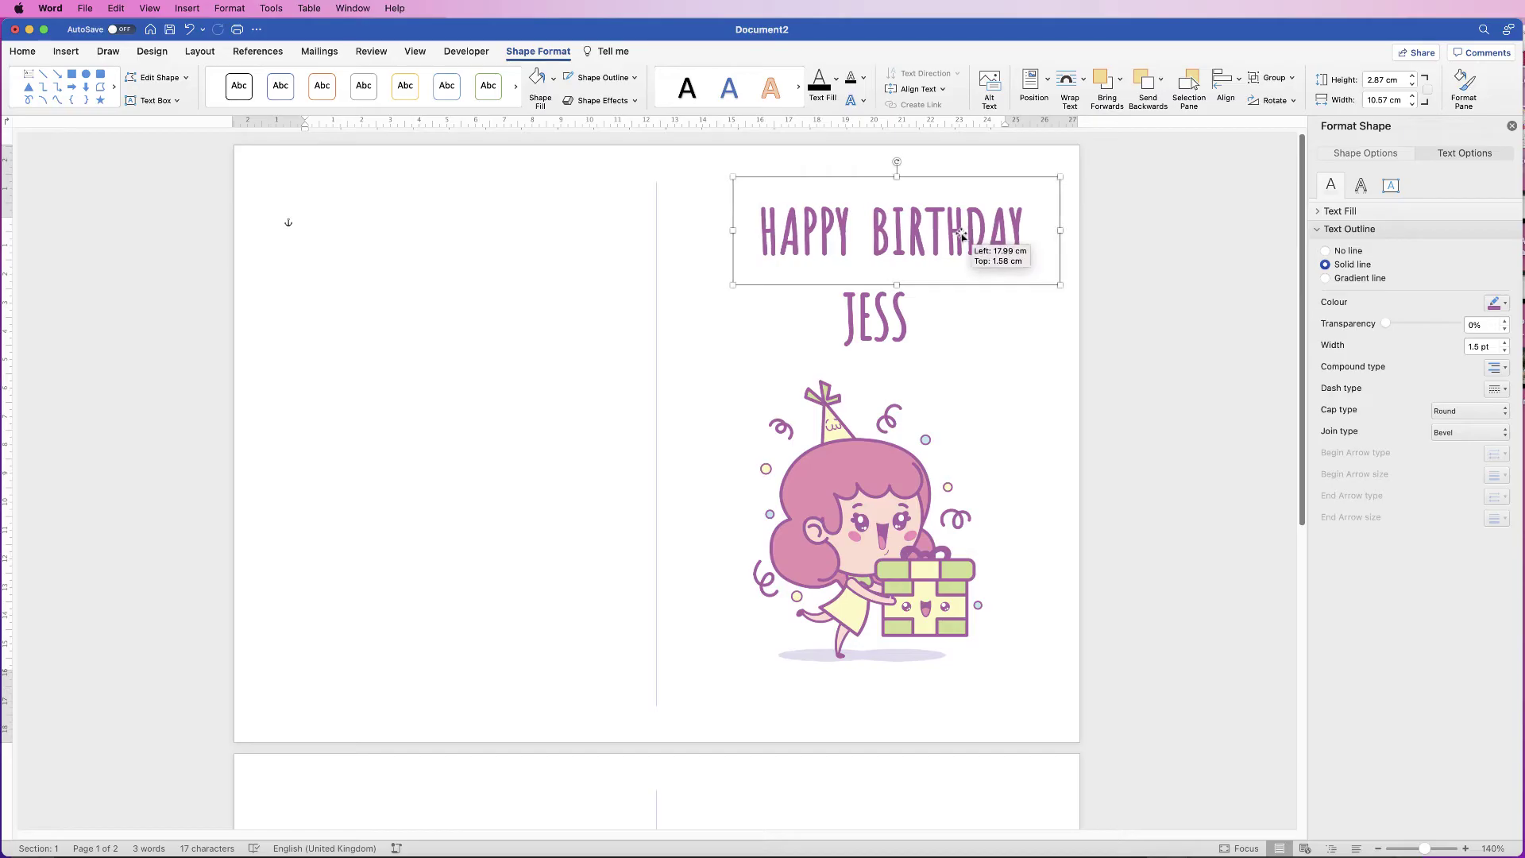
pyautogui.click(1121, 235)
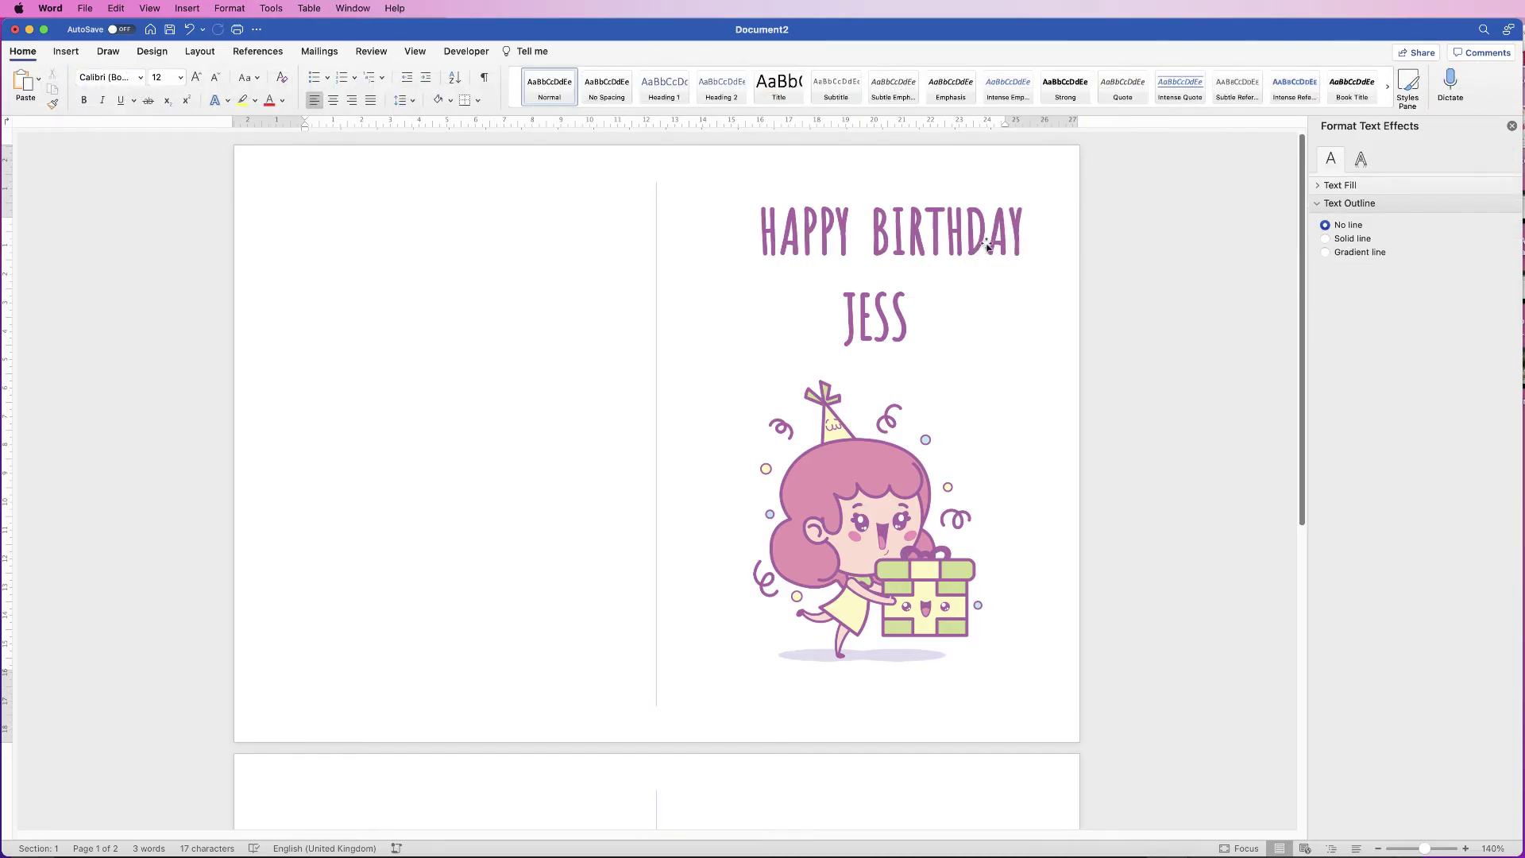
# Step: Shift the HAPPY BIRTHDAY group slightly left so it is centred above the picture of the girl
pyautogui.moveTo(973, 236); pyautogui.dragTo(952, 235)
pyautogui.click(1125, 231)
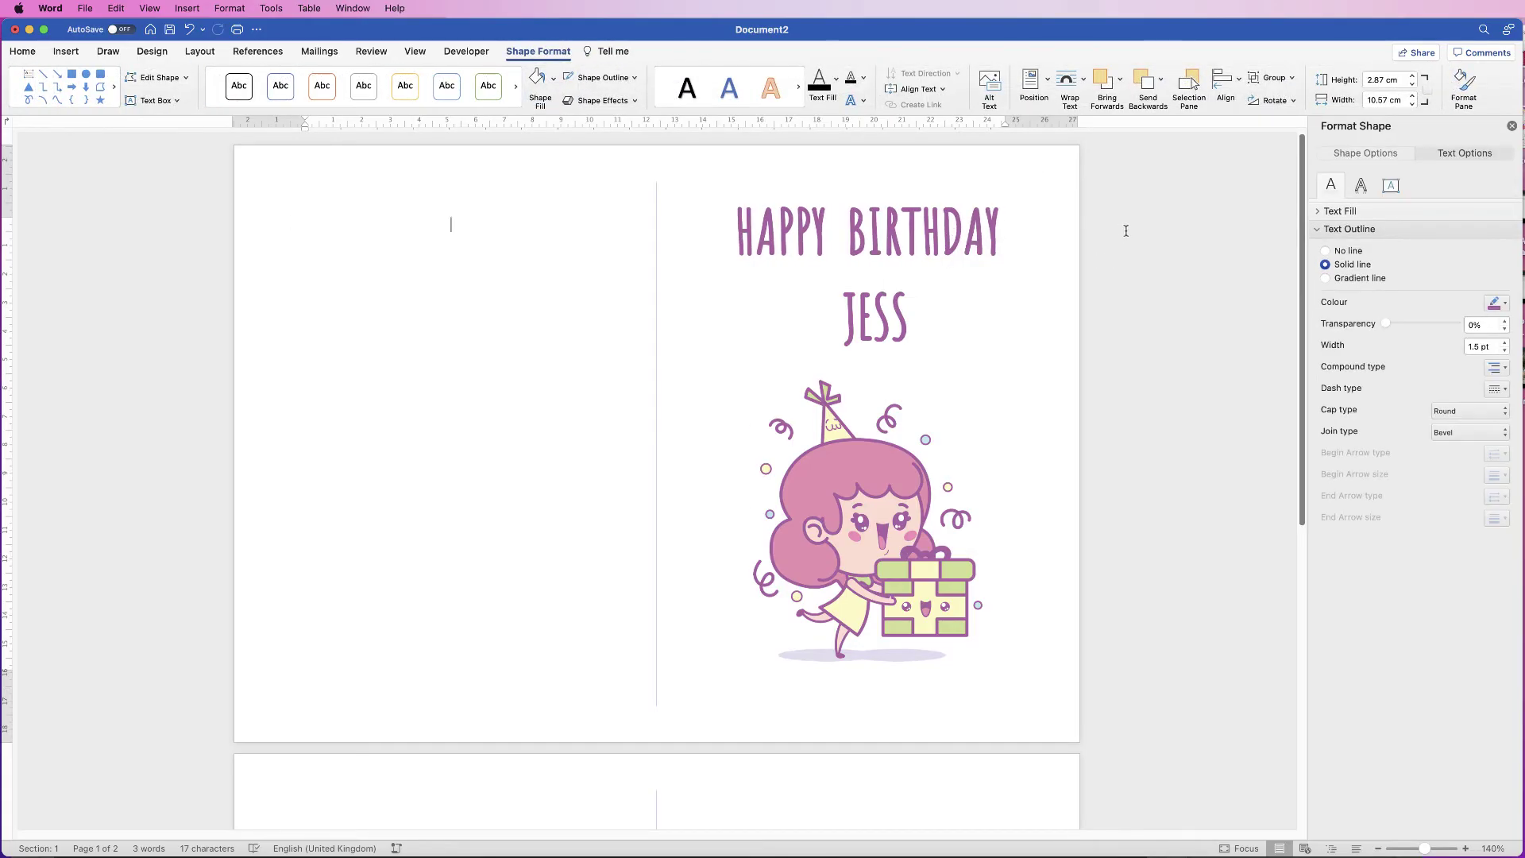
pyautogui.click(972, 233)
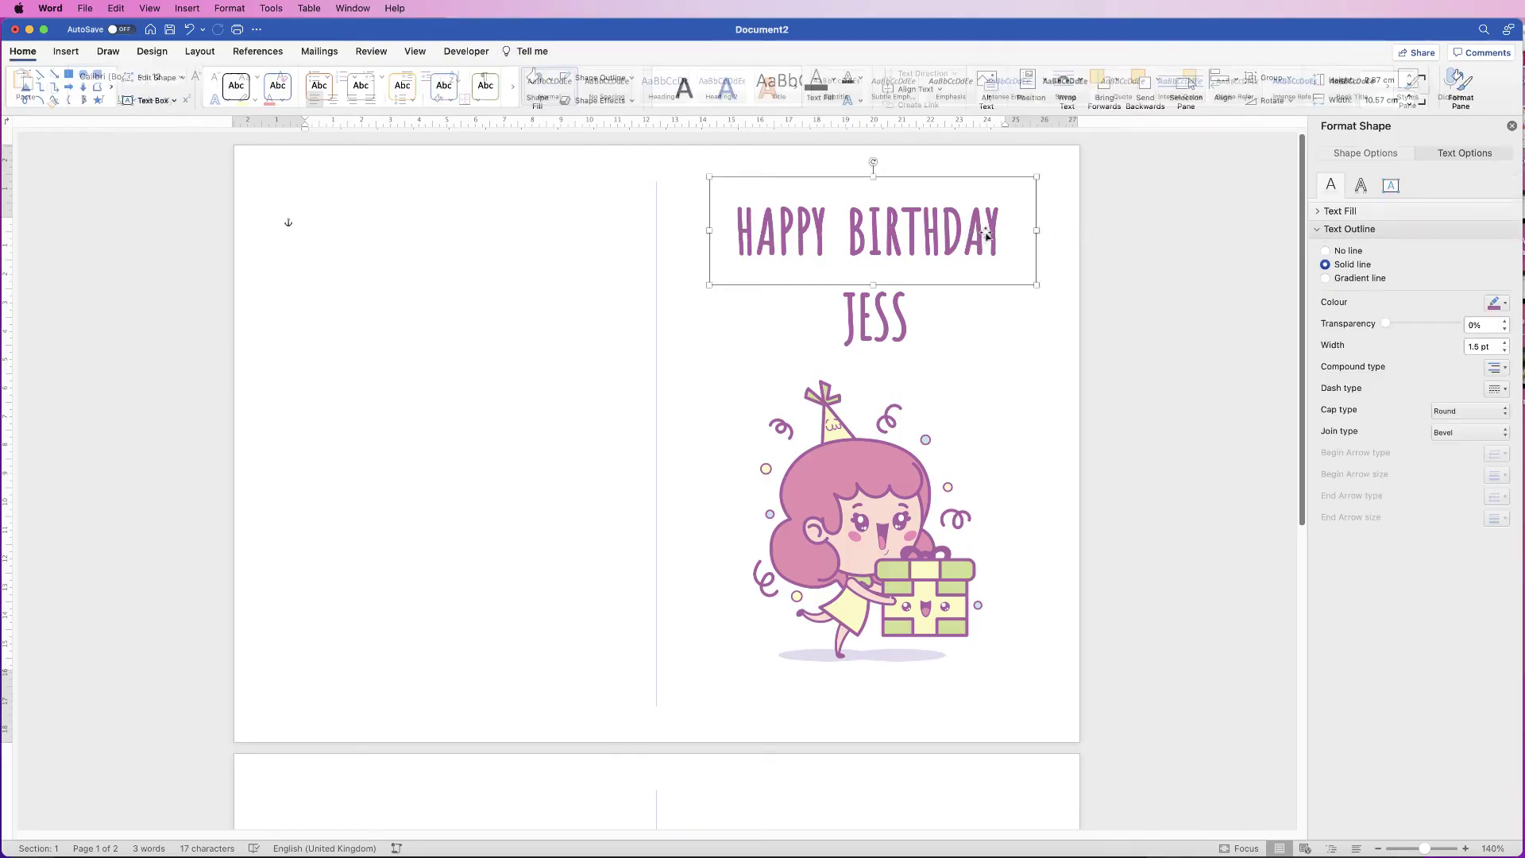
pyautogui.moveTo(986, 234); pyautogui.dragTo(989, 235)
pyautogui.click(1125, 364)
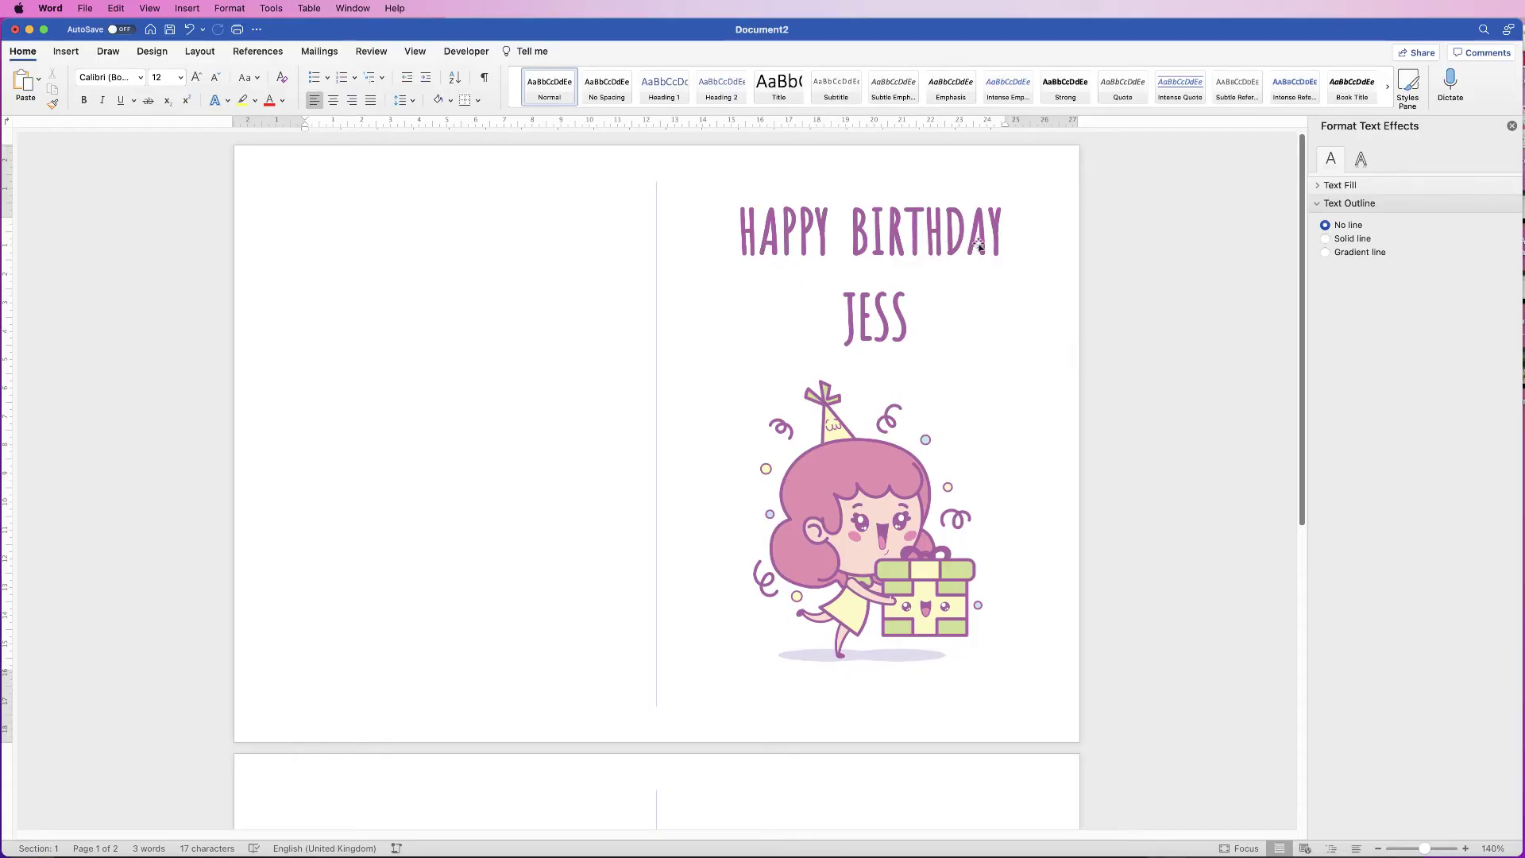
# Step: Move the name text box slightly left and down, centred between the HAPPY BIRTHDAY greeting and the picture
pyautogui.click(885, 321)
pyautogui.moveTo(885, 321); pyautogui.dragTo(868, 316)
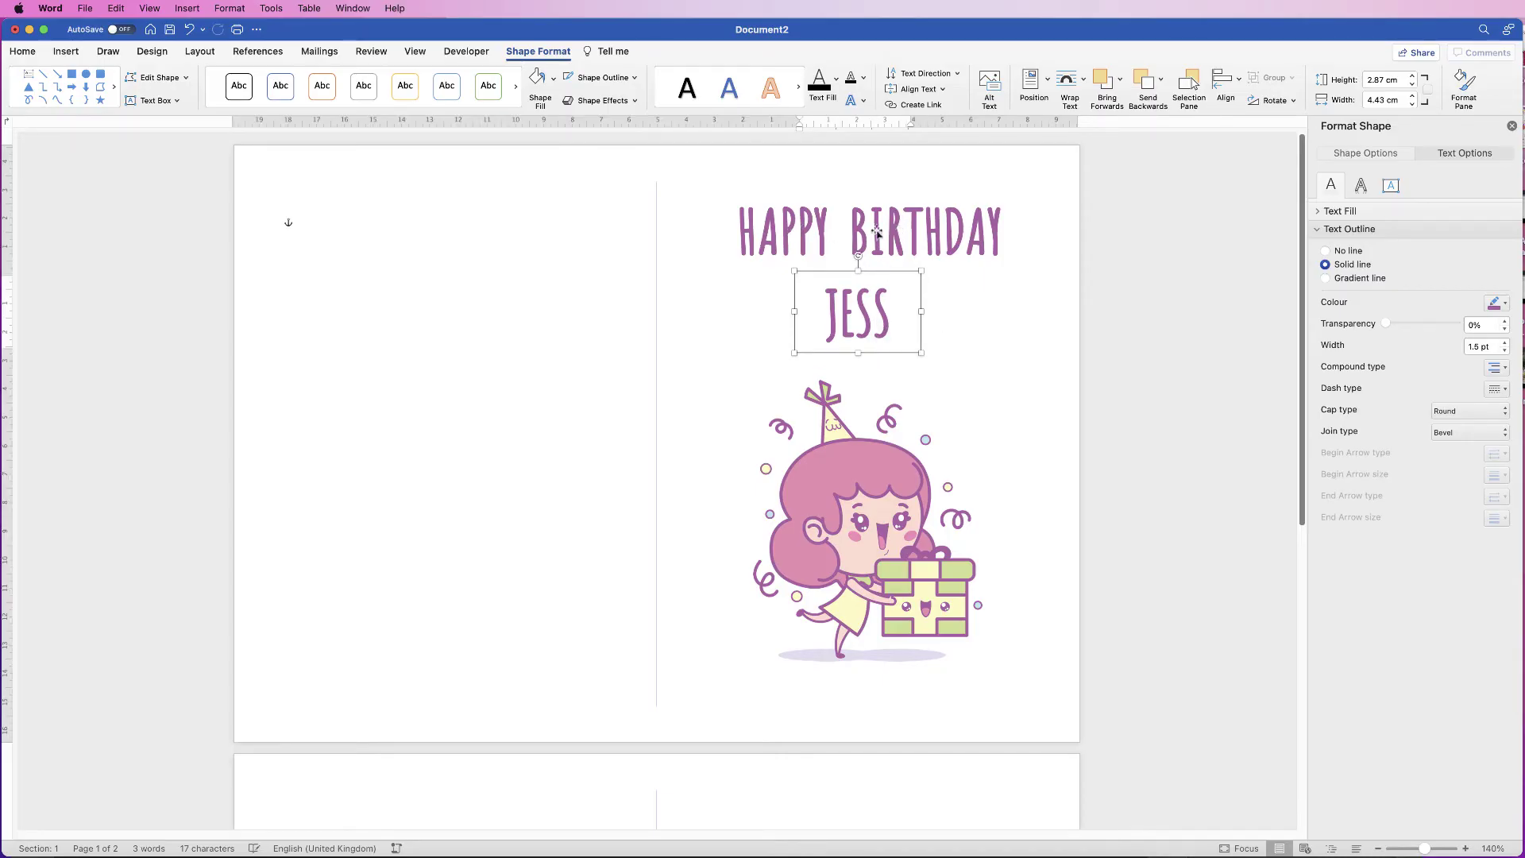
pyautogui.keyDown('shift'); pyautogui.click(895, 228); pyautogui.keyUp('shift')
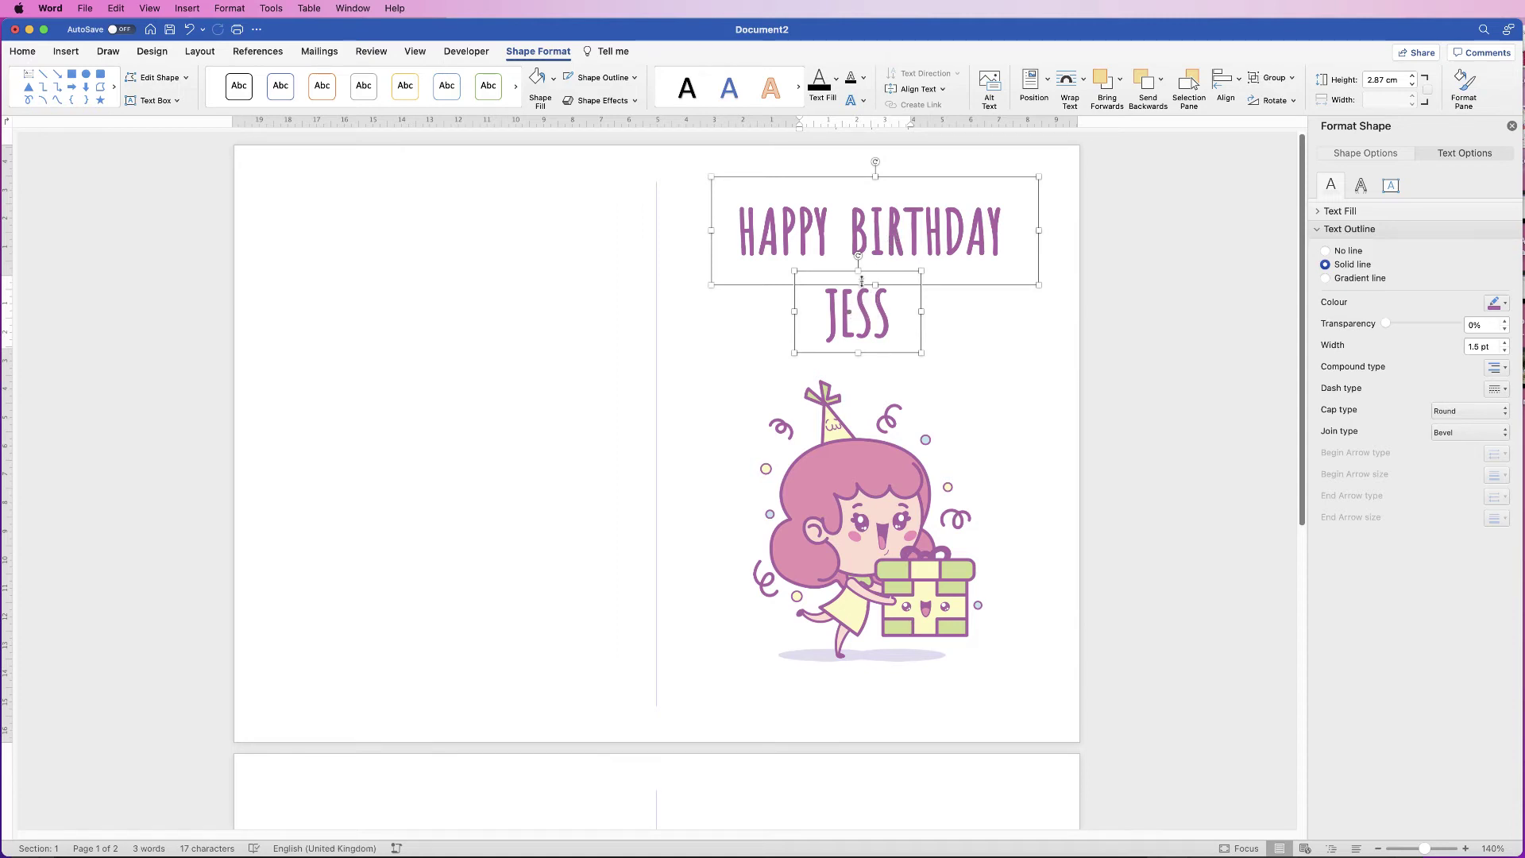
pyautogui.moveTo(857, 318); pyautogui.dragTo(870, 315)
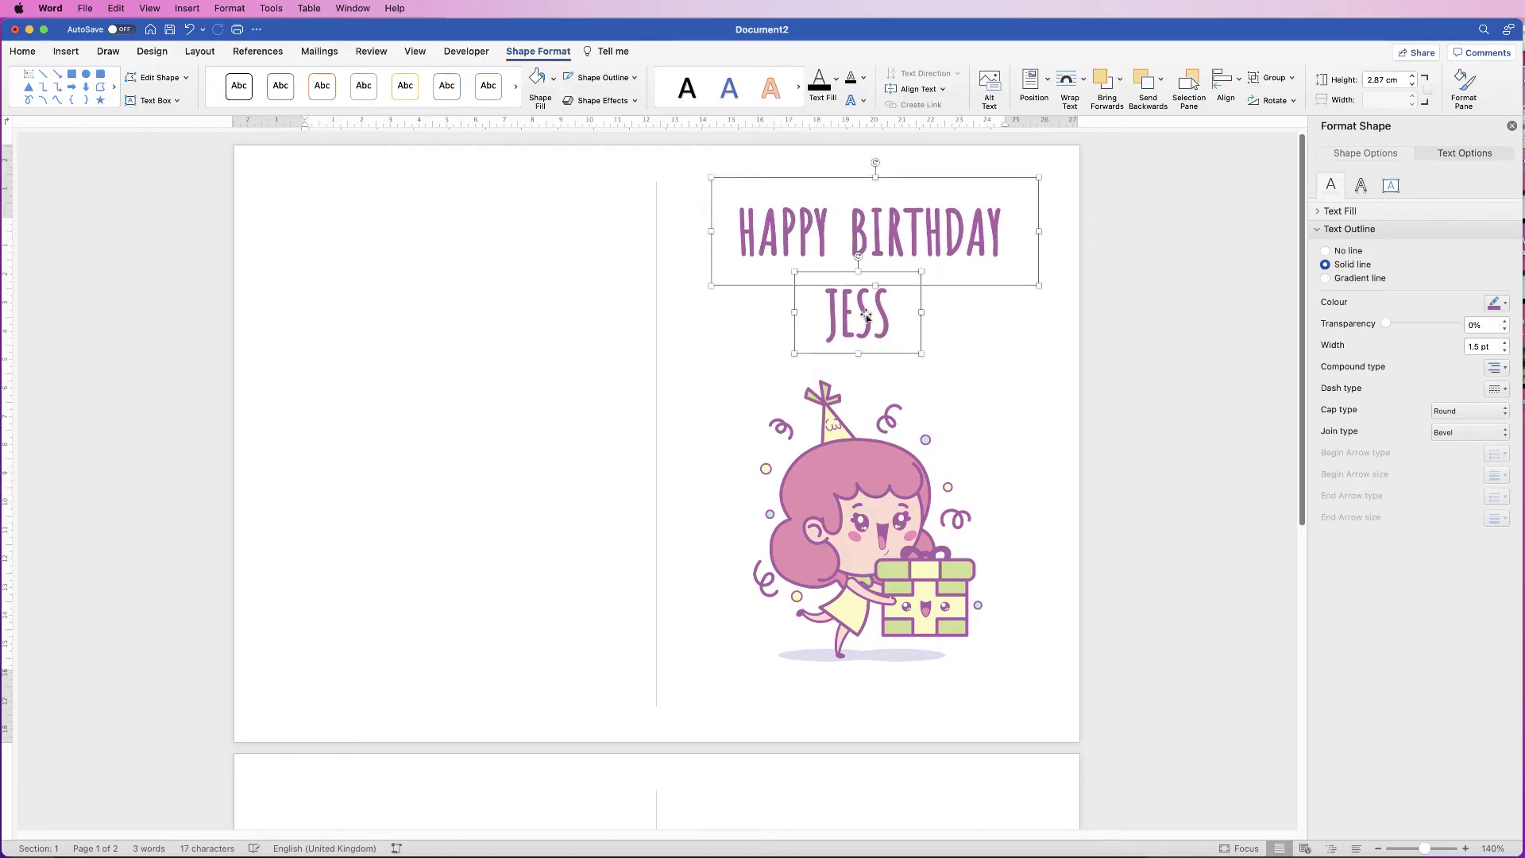
pyautogui.click(1119, 314)
pyautogui.moveTo(870, 320); pyautogui.dragTo(874, 327)
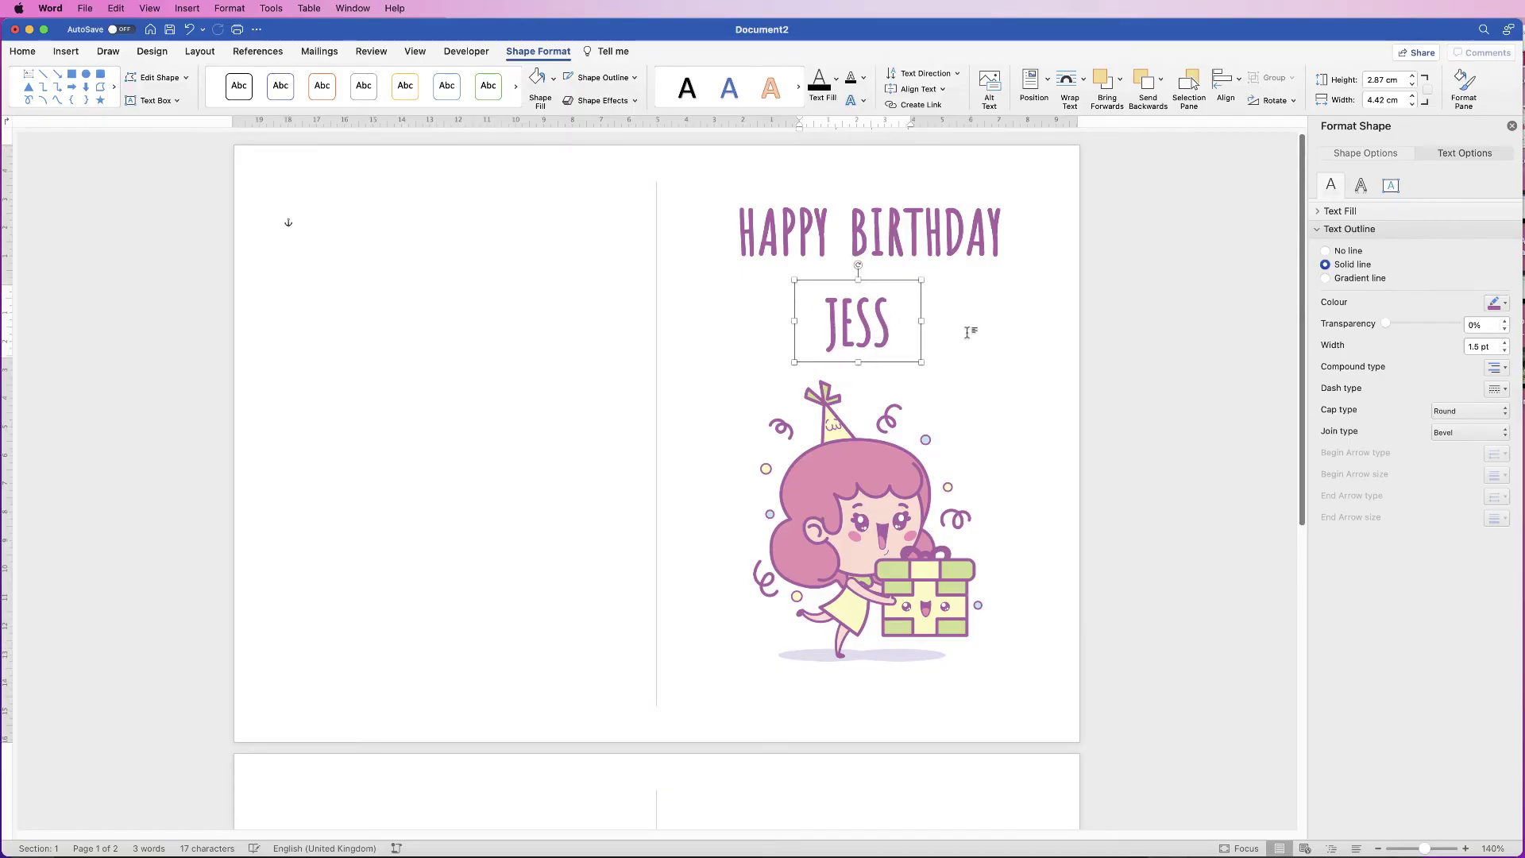
pyautogui.click(977, 357)
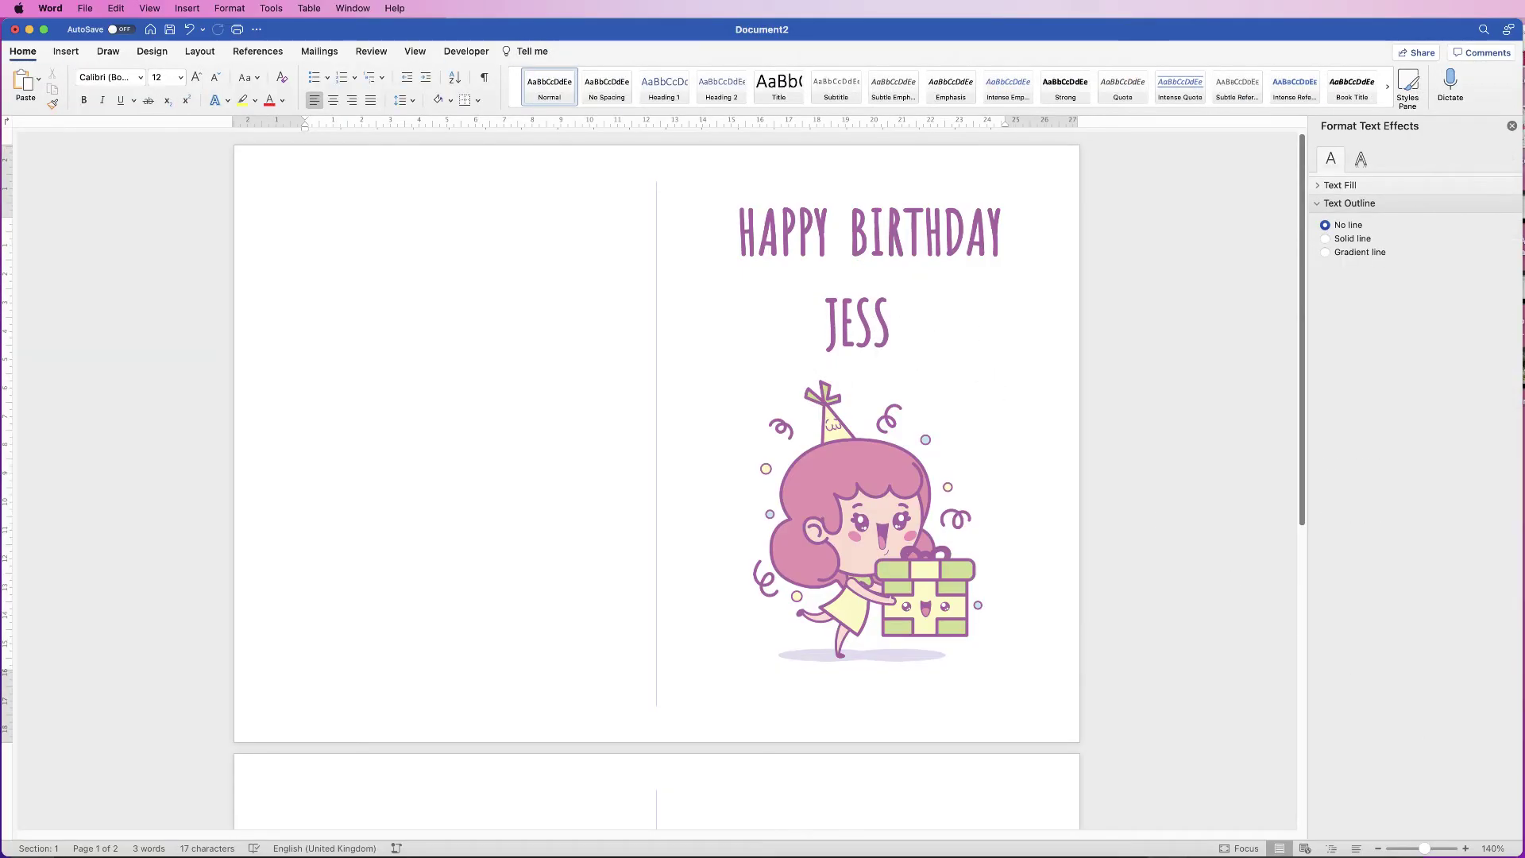
# Step: Lower the HAPPY BIRTHDAY group slightly on the card front, bringing it closer to the name
pyautogui.moveTo(1428, 850); pyautogui.dragTo(1405, 849)
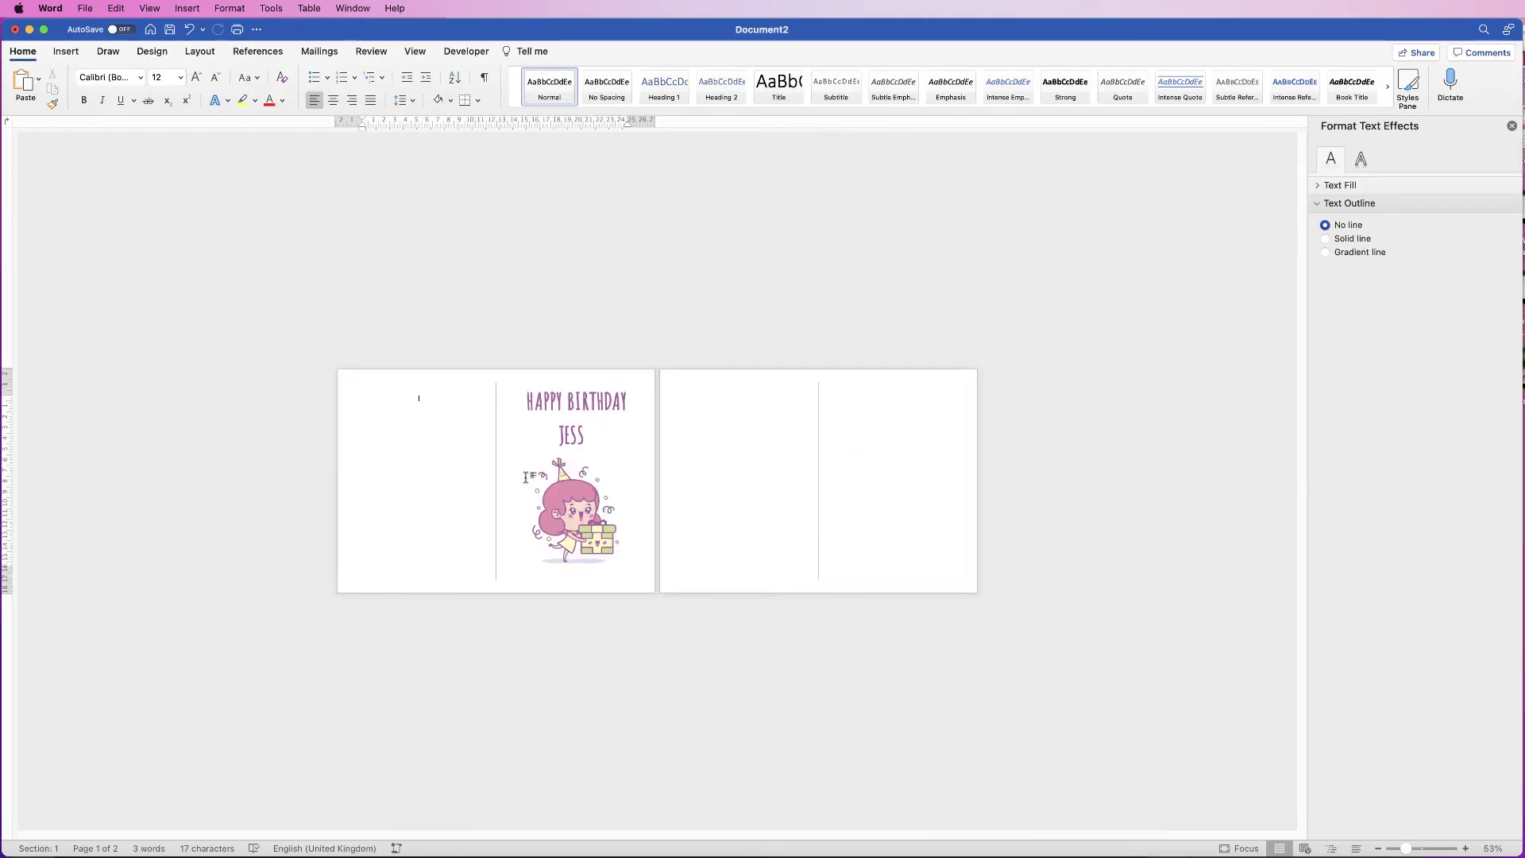
pyautogui.click(585, 403)
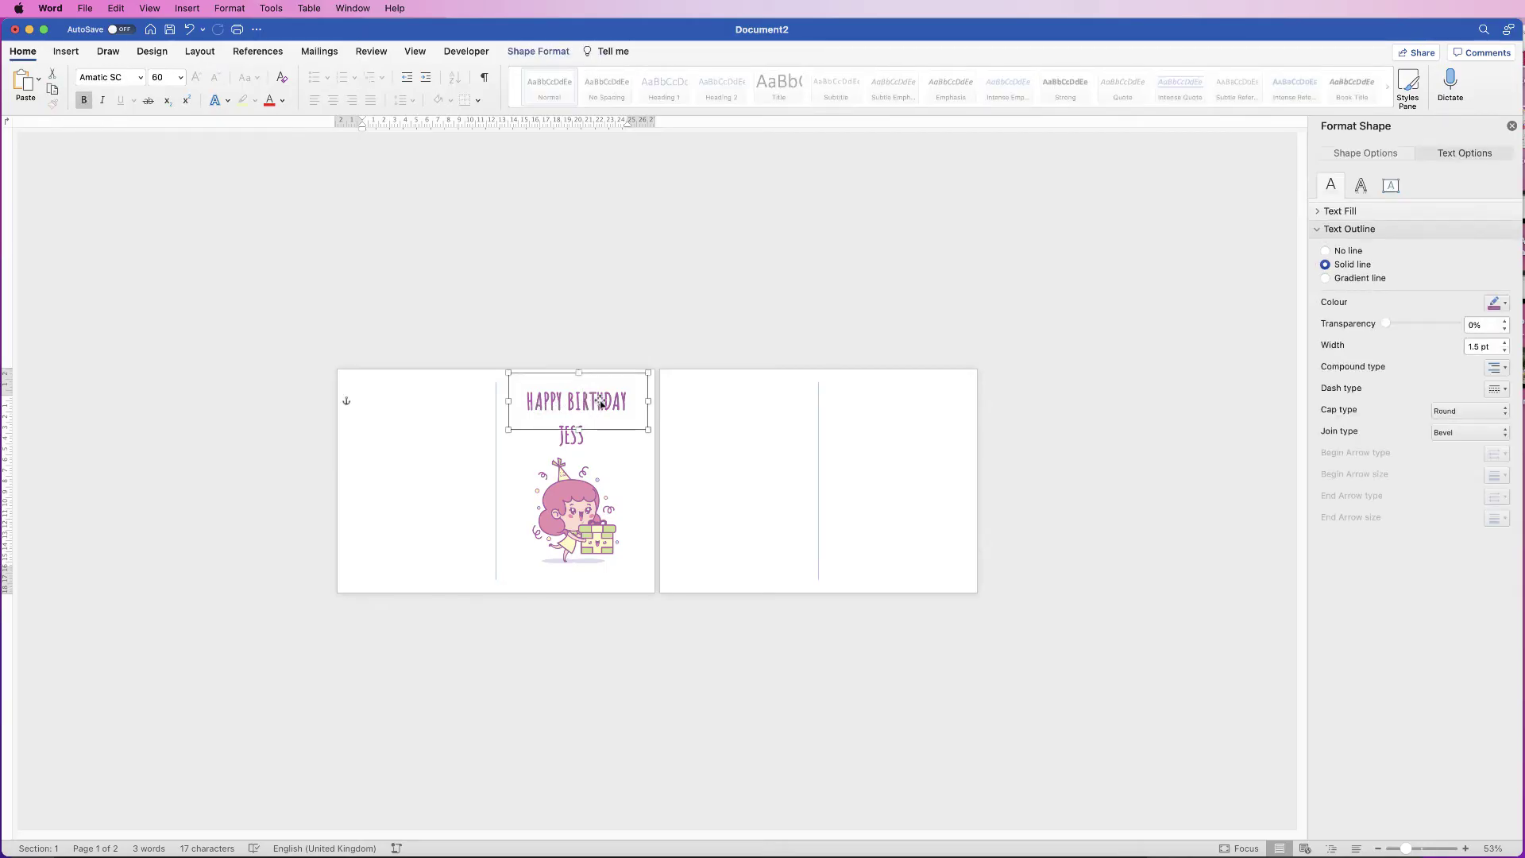
pyautogui.press('Down')
pyautogui.press('Down')
pyautogui.press('Down')
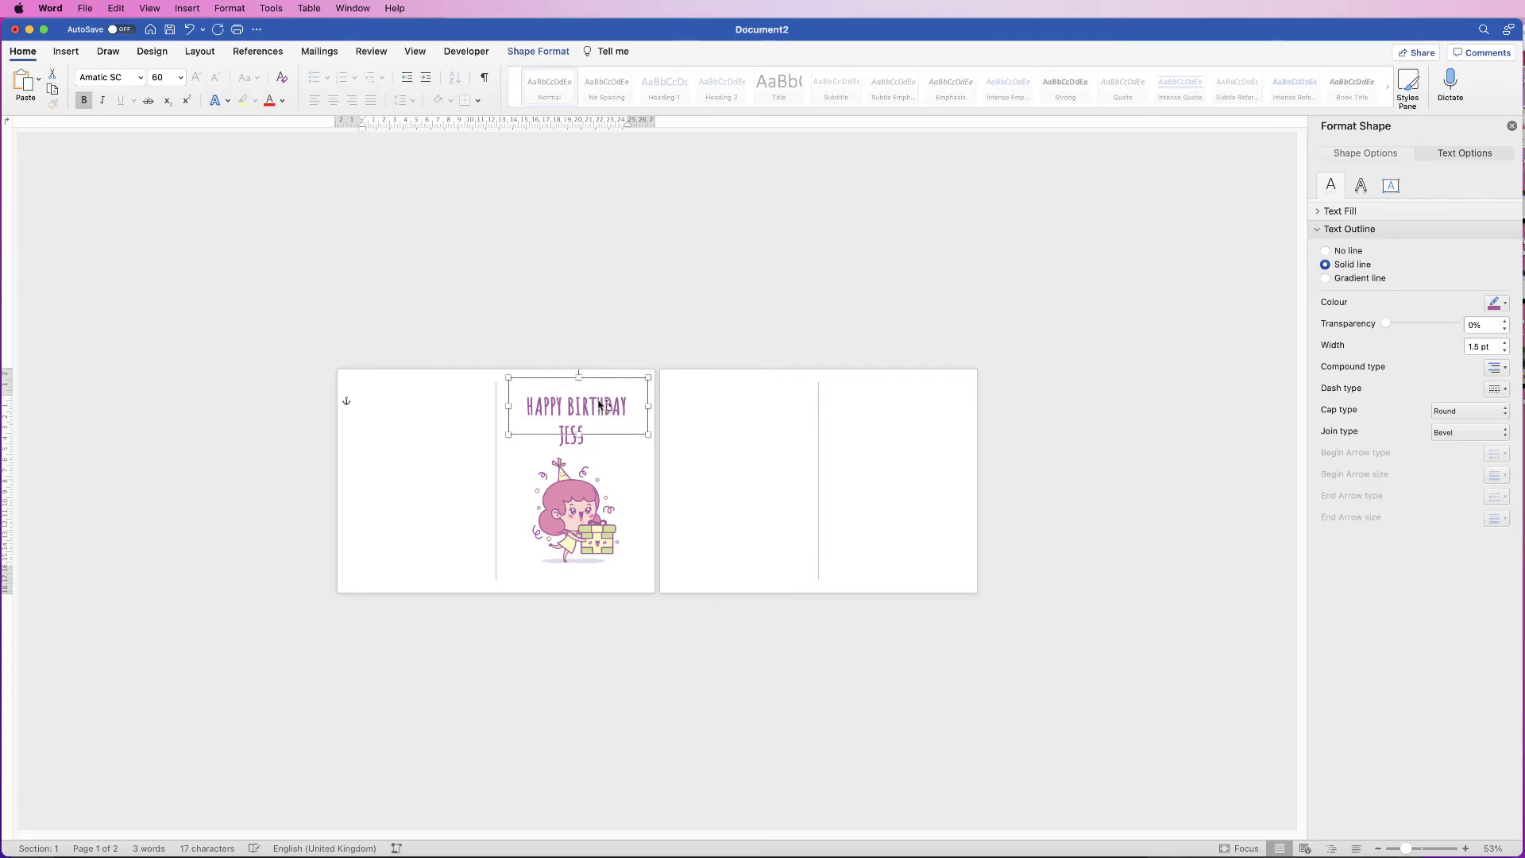
pyautogui.click(540, 658)
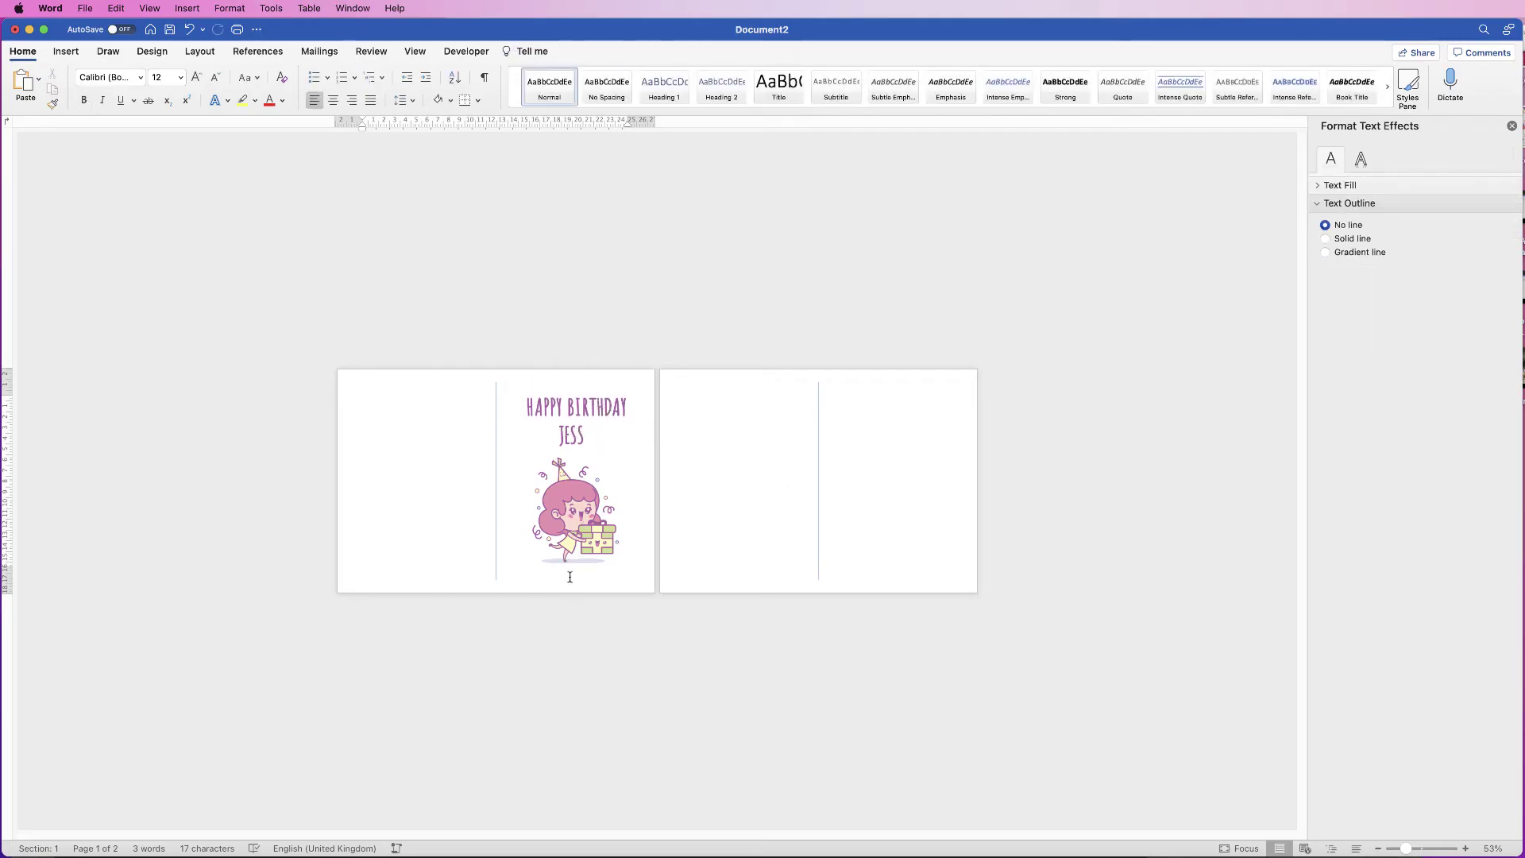
# Step: Move the picture of the girl slightly further down on the card front
pyautogui.click(574, 512)
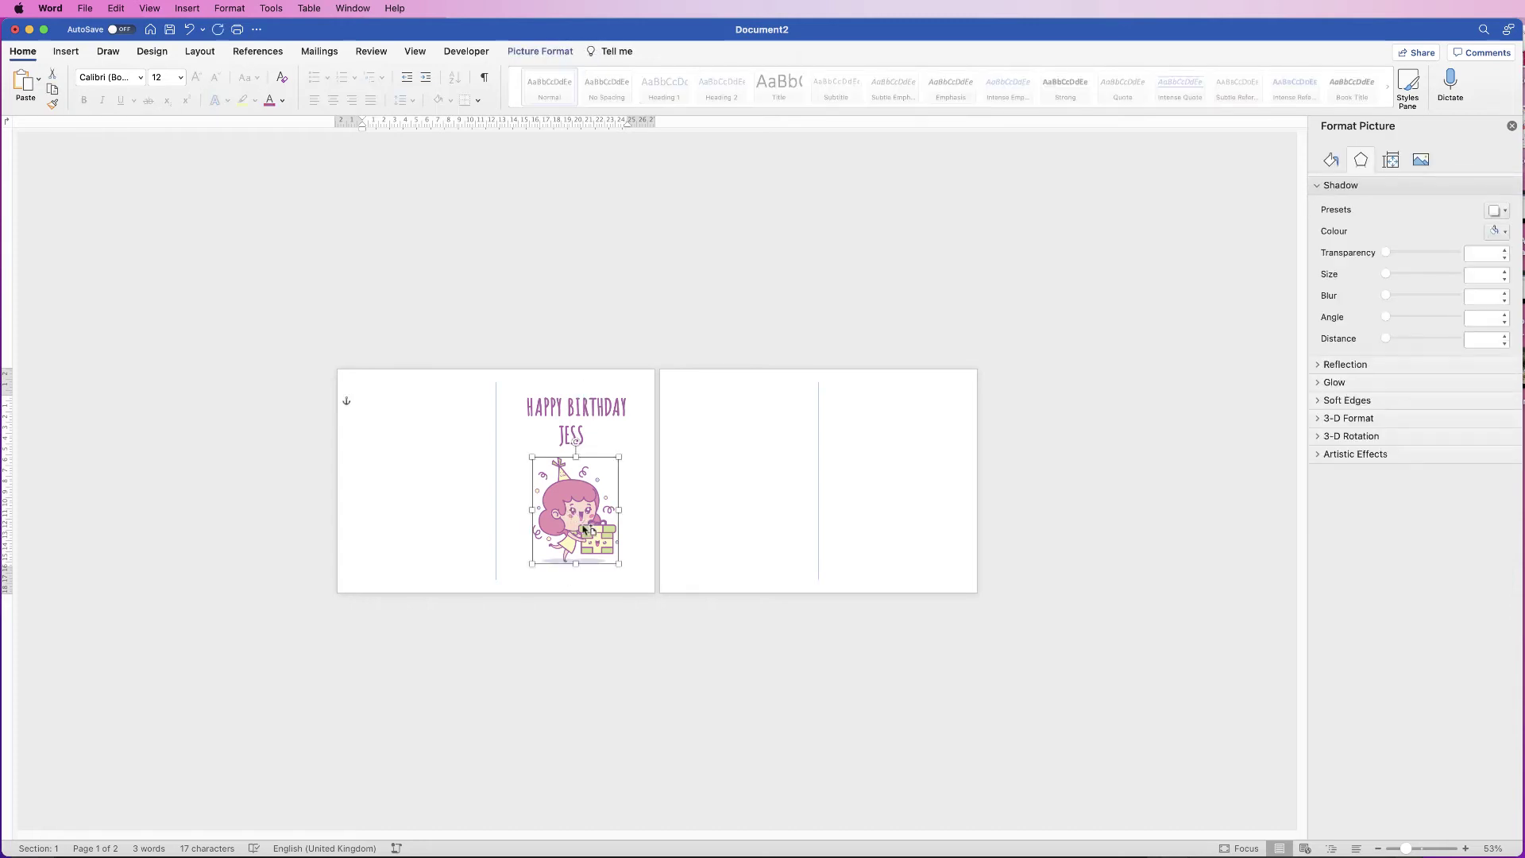
pyautogui.moveTo(586, 529); pyautogui.dragTo(586, 531)
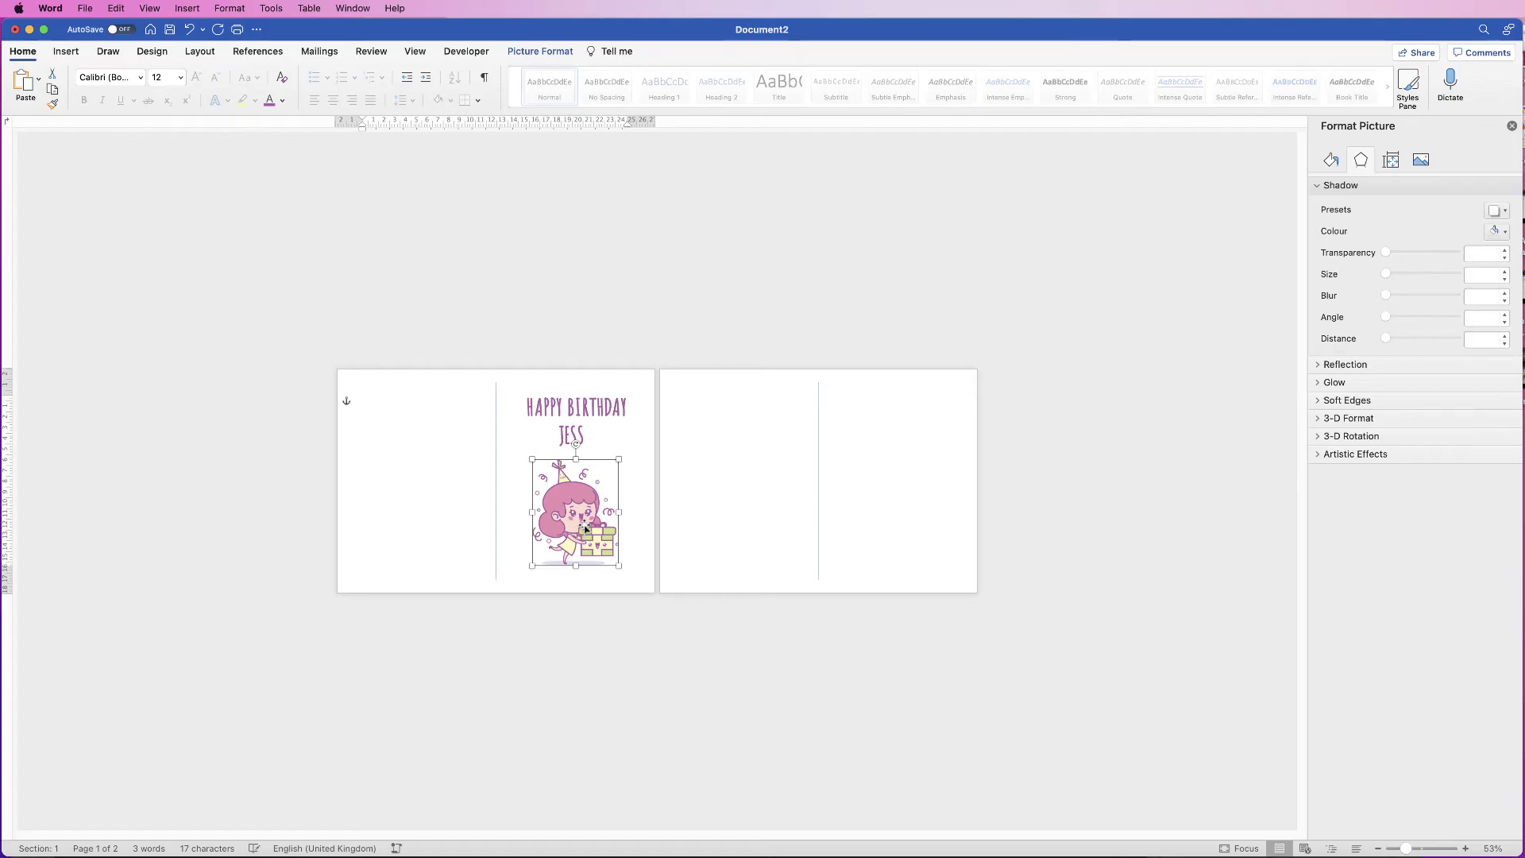
pyautogui.press('Down')
pyautogui.click(567, 272)
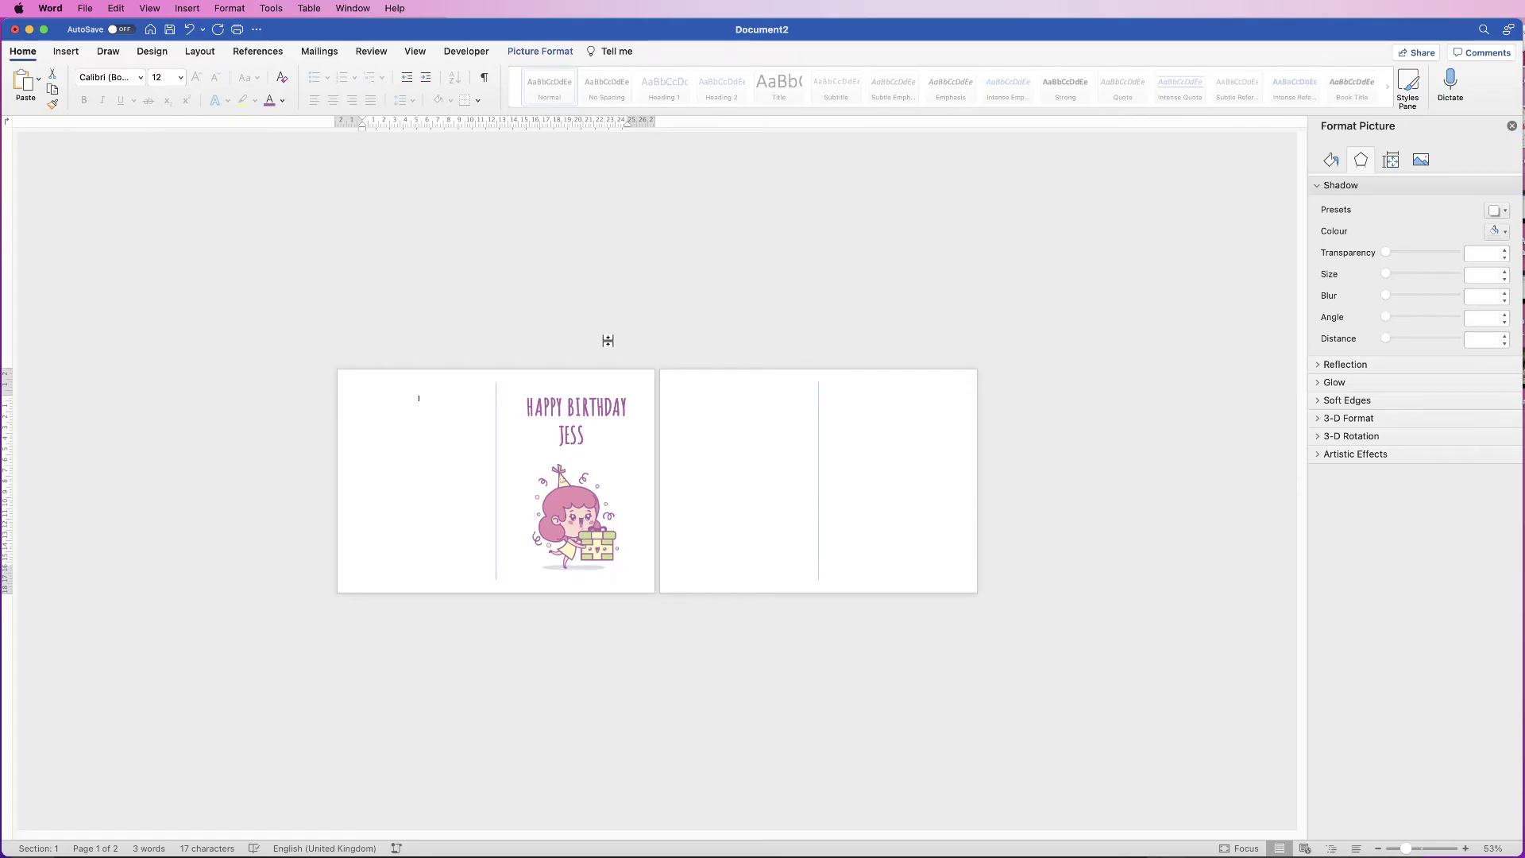
# Step: Lower the name text box slightly to even out the spacing between the greeting and the picture
pyautogui.click(578, 436)
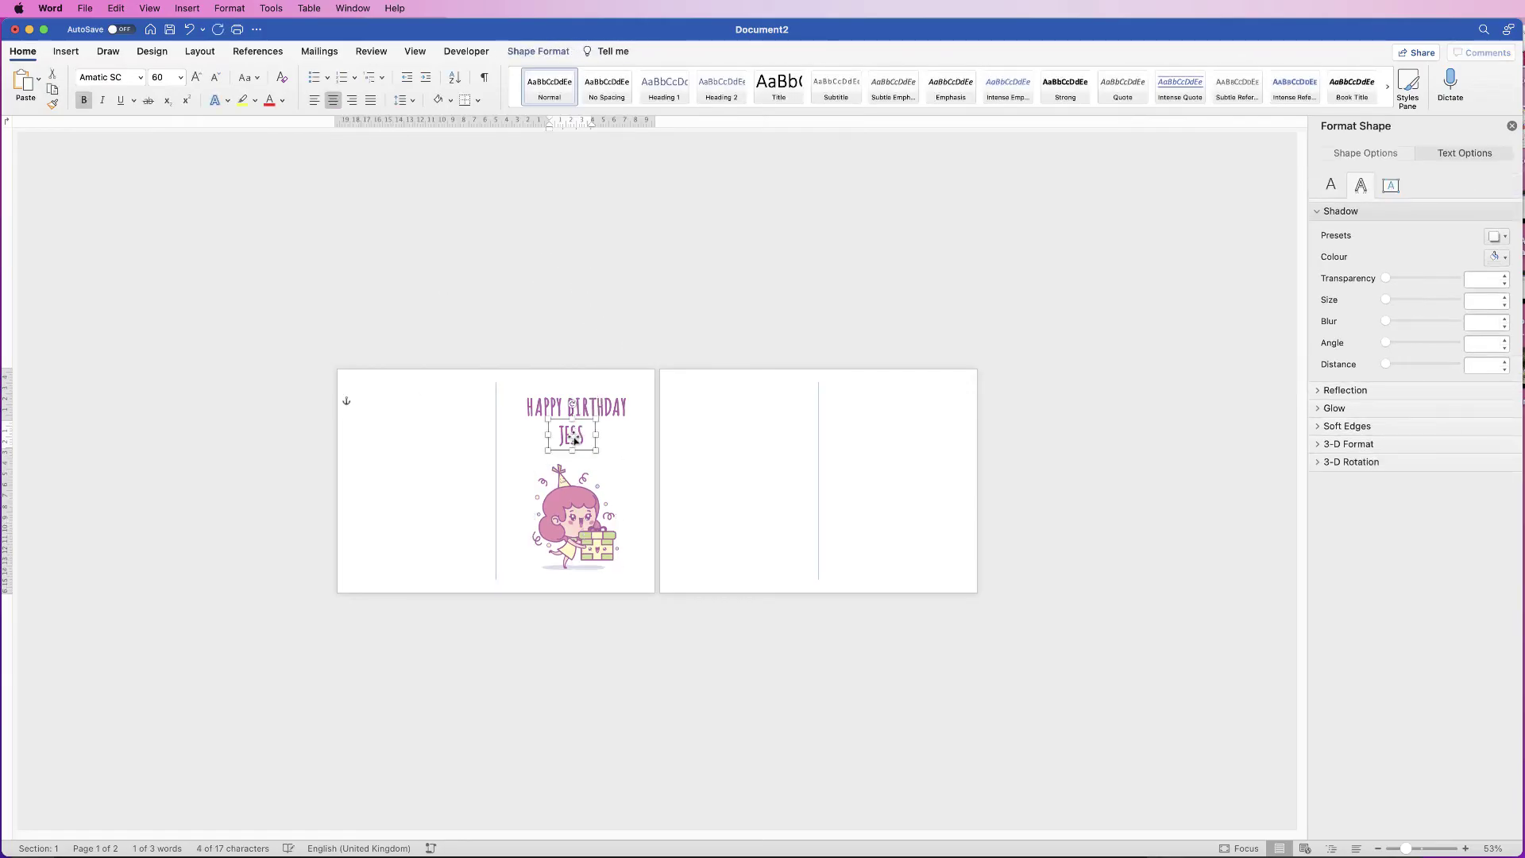
pyautogui.moveTo(573, 437); pyautogui.dragTo(573, 441)
pyautogui.click(483, 240)
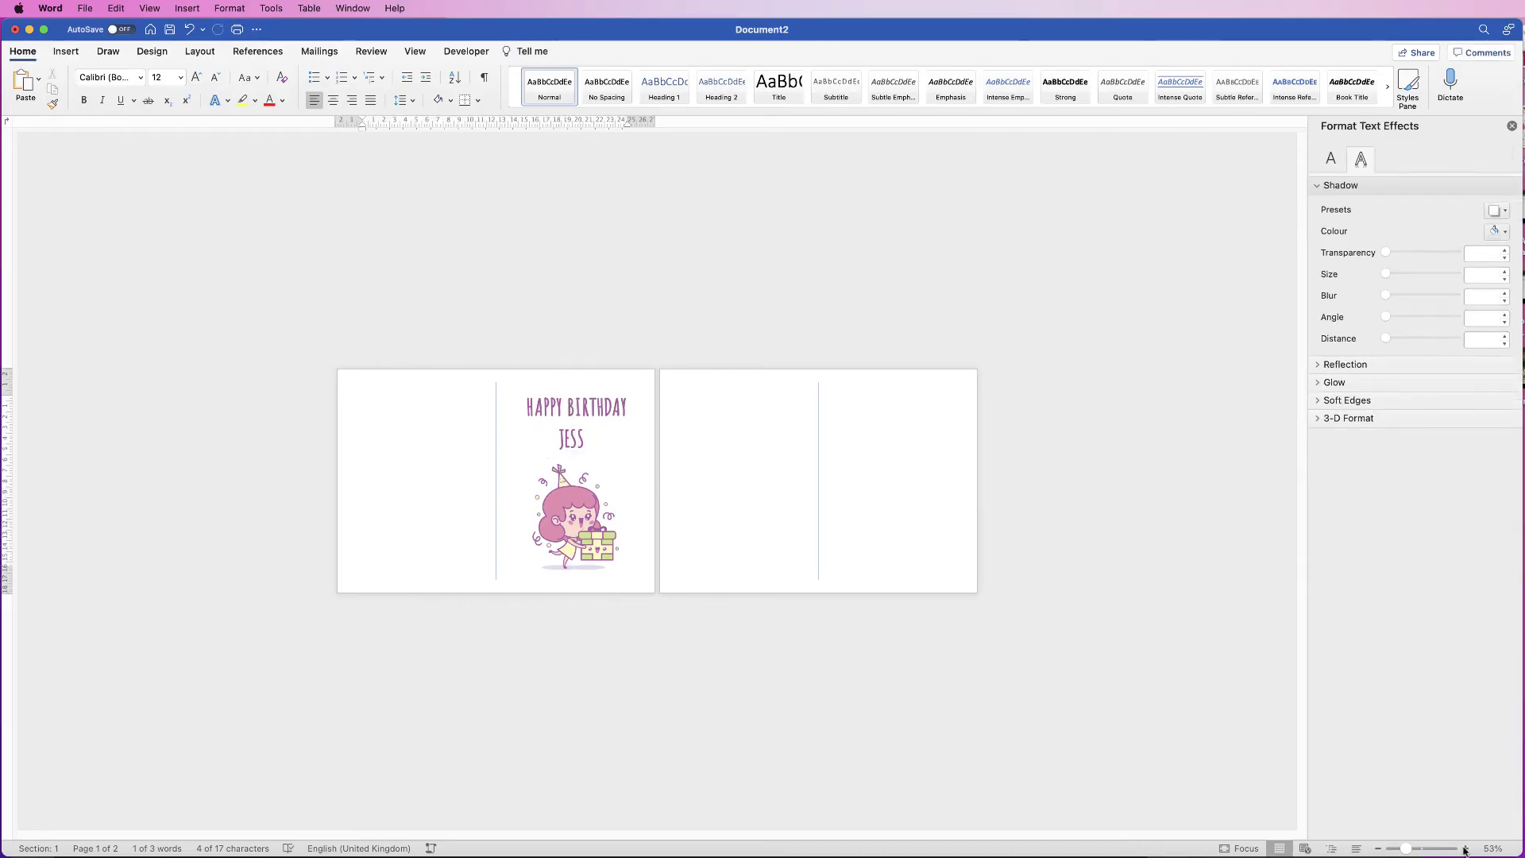
# Step: Place a copy of the name text box in the middle of the first page's left half
pyautogui.scroll(5, 1223, 719)
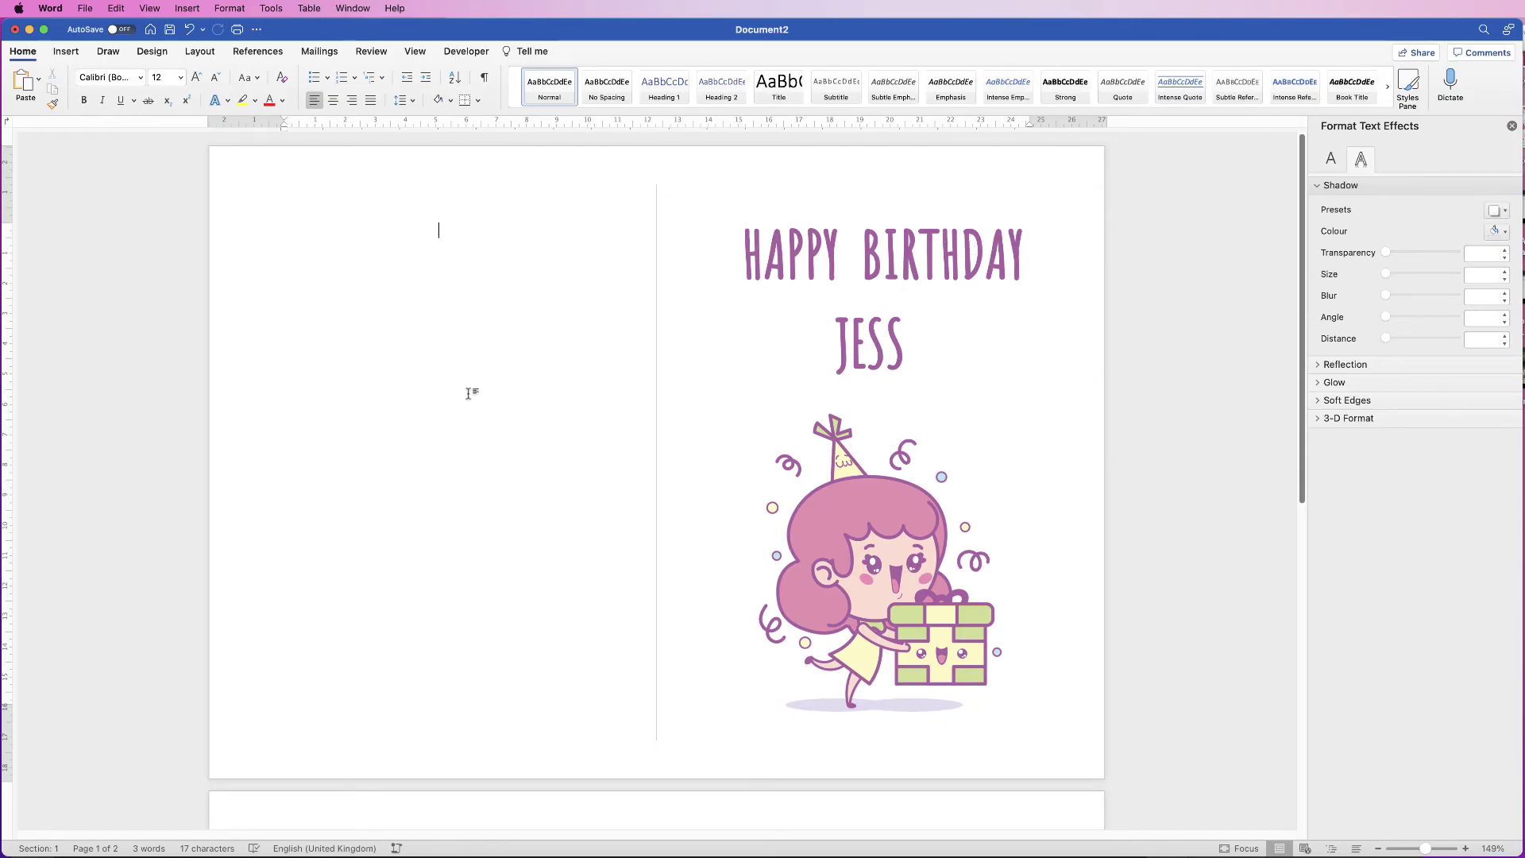
pyautogui.click(853, 348)
pyautogui.moveTo(882, 348); pyautogui.dragTo(467, 406)
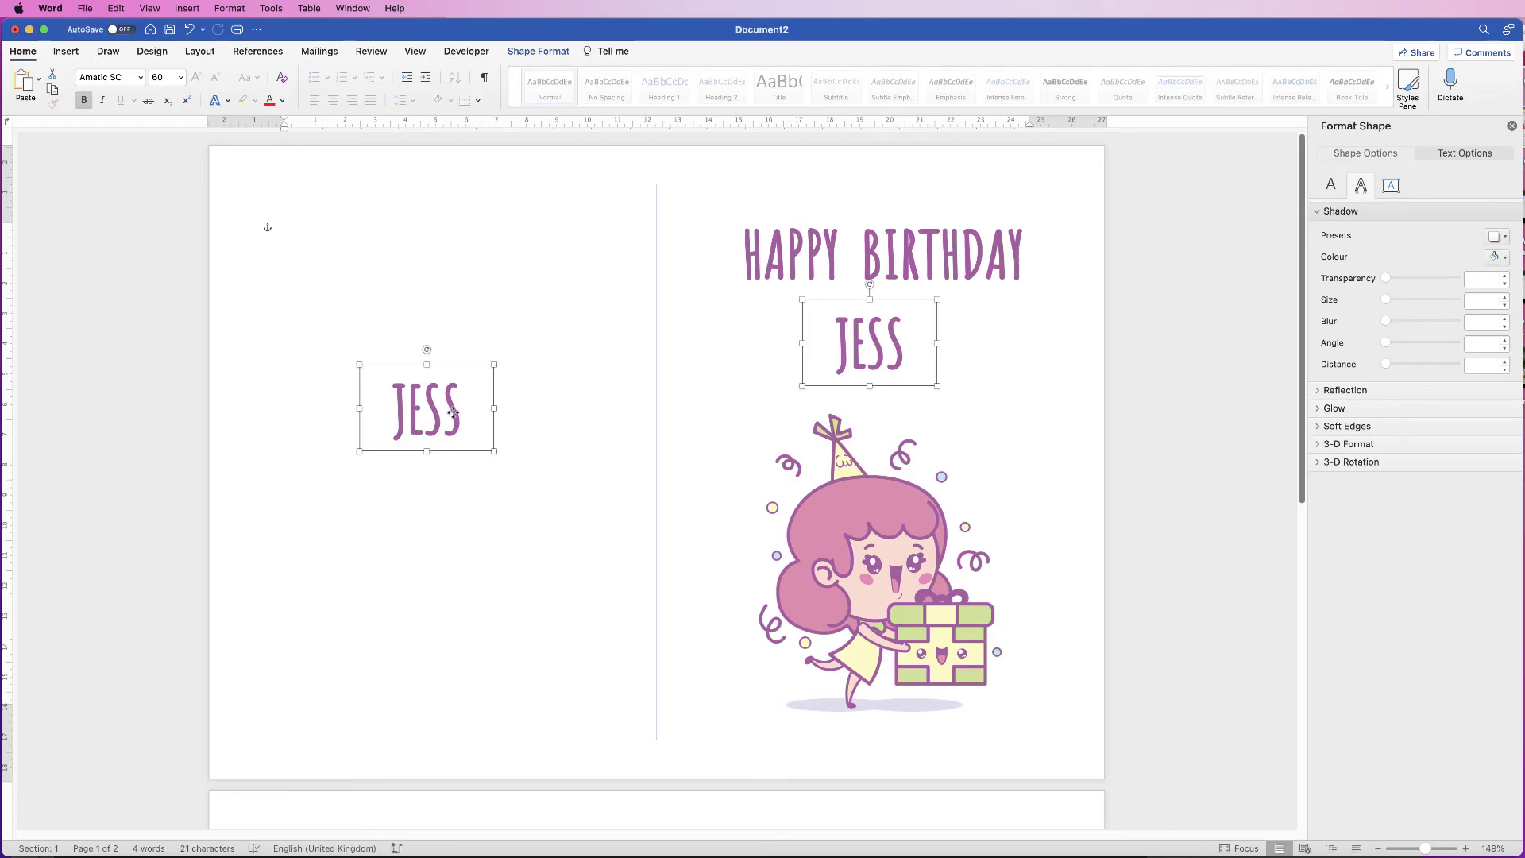
# Step: Replace the copy's text with Back of Card, and widen the box on both sides to about 9.3 cm
pyautogui.click(457, 433)
pyautogui.tripleClick(460, 409)
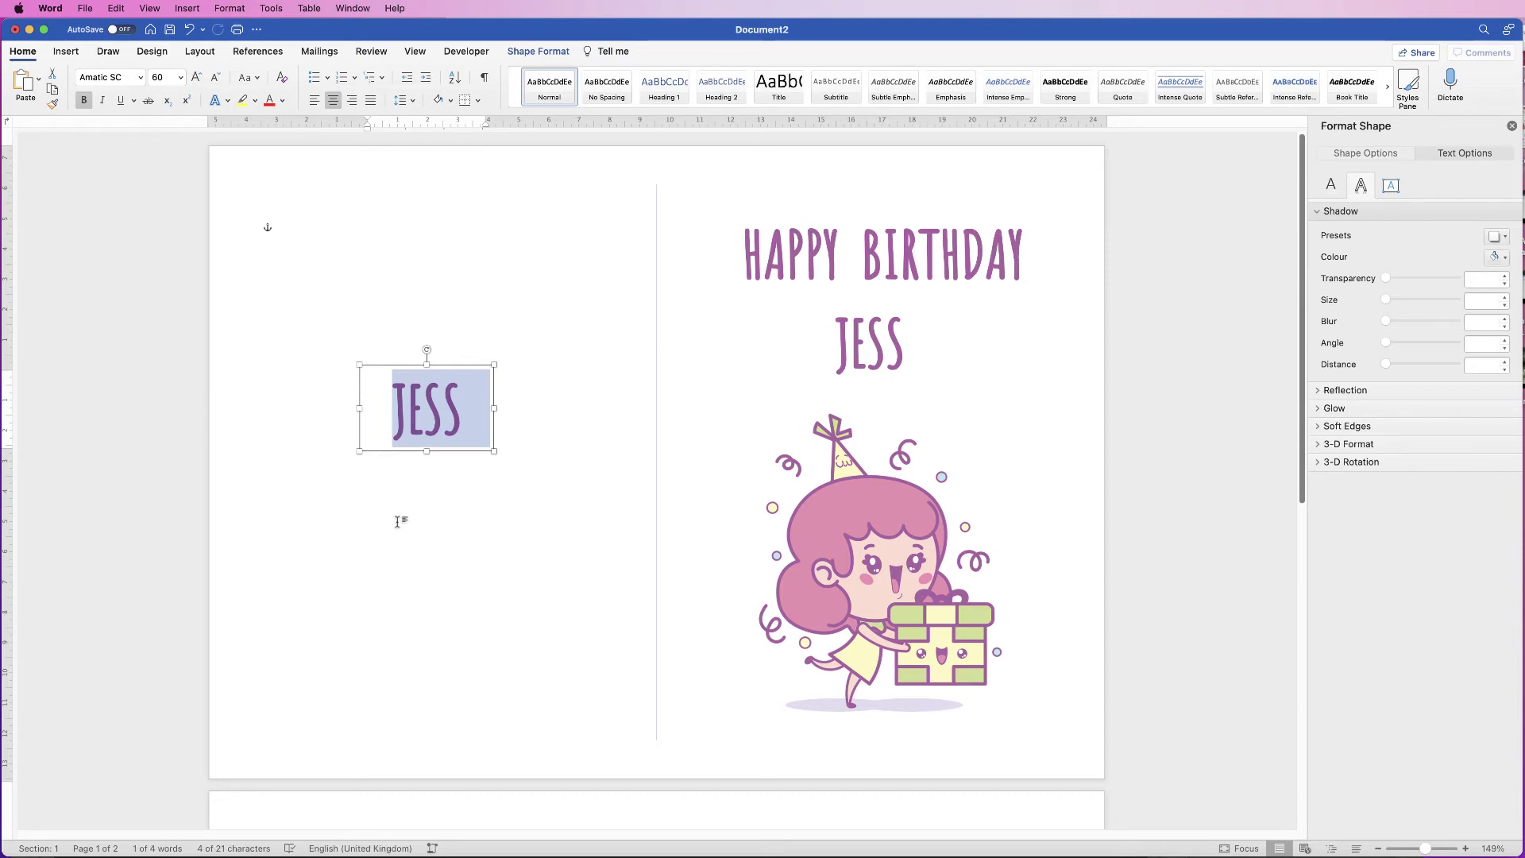
pyautogui.write('BACK')
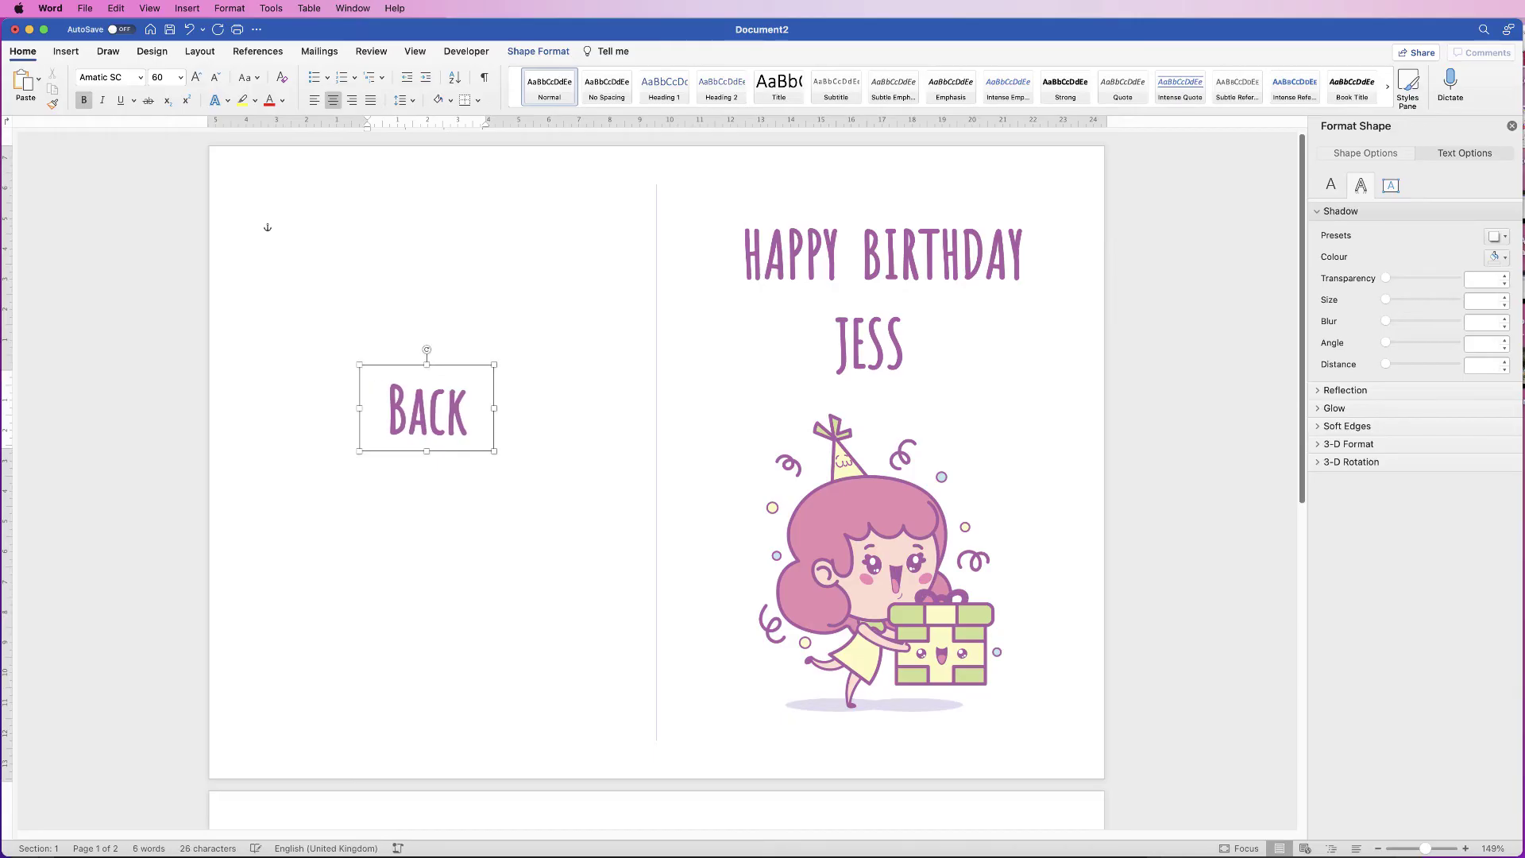
pyautogui.moveTo(505, 413); pyautogui.dragTo(603, 401)
pyautogui.moveTo(359, 408); pyautogui.dragTo(305, 408)
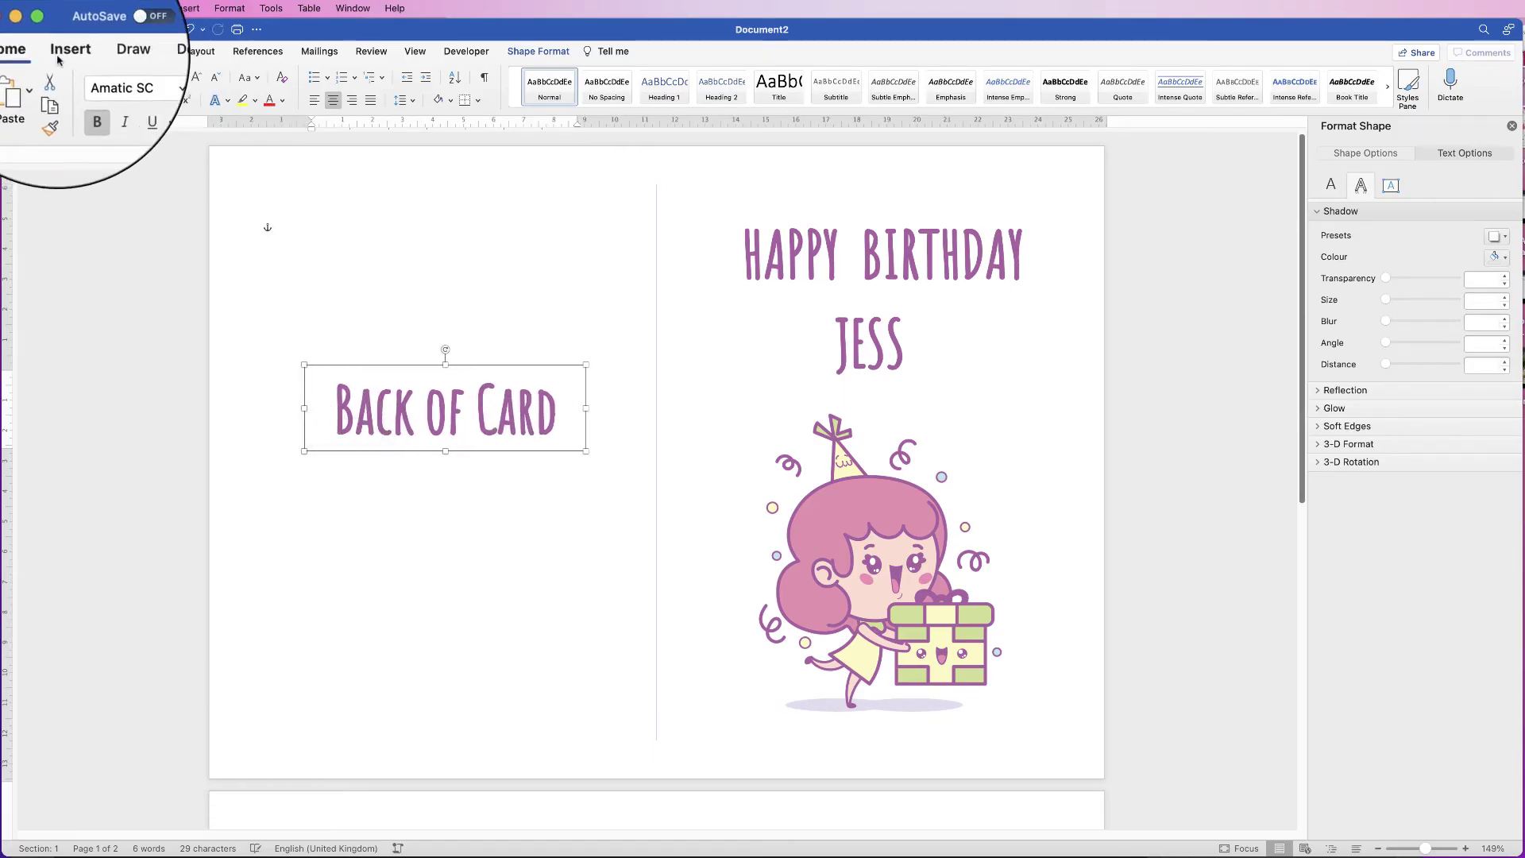
# Step: Reduce the Back of Card text to 36 pt and change its font to Angelou
pyautogui.click(214, 78)
pyautogui.click(215, 79)
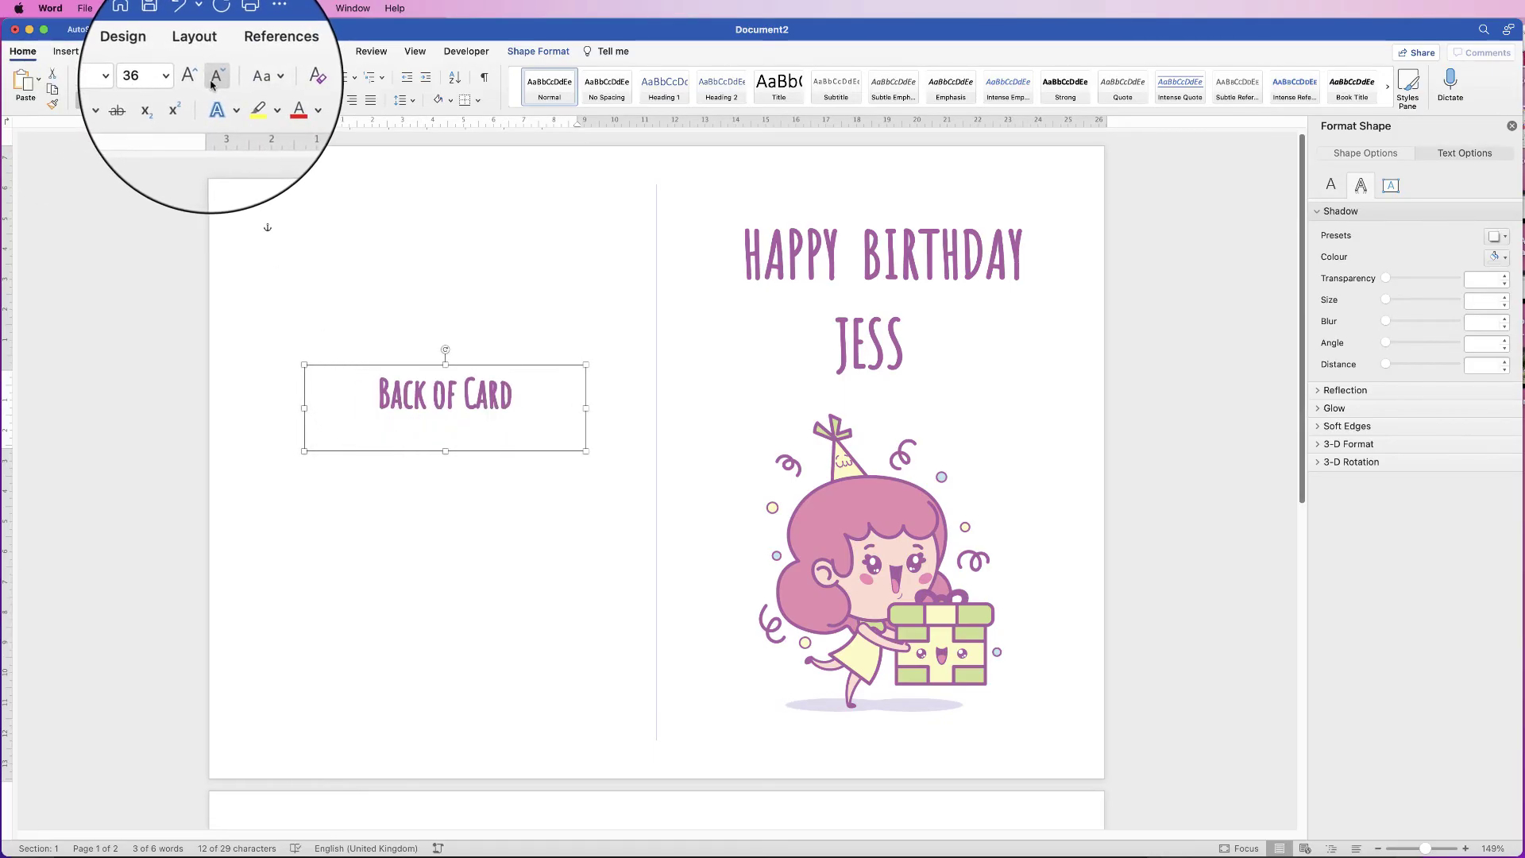
pyautogui.click(140, 77)
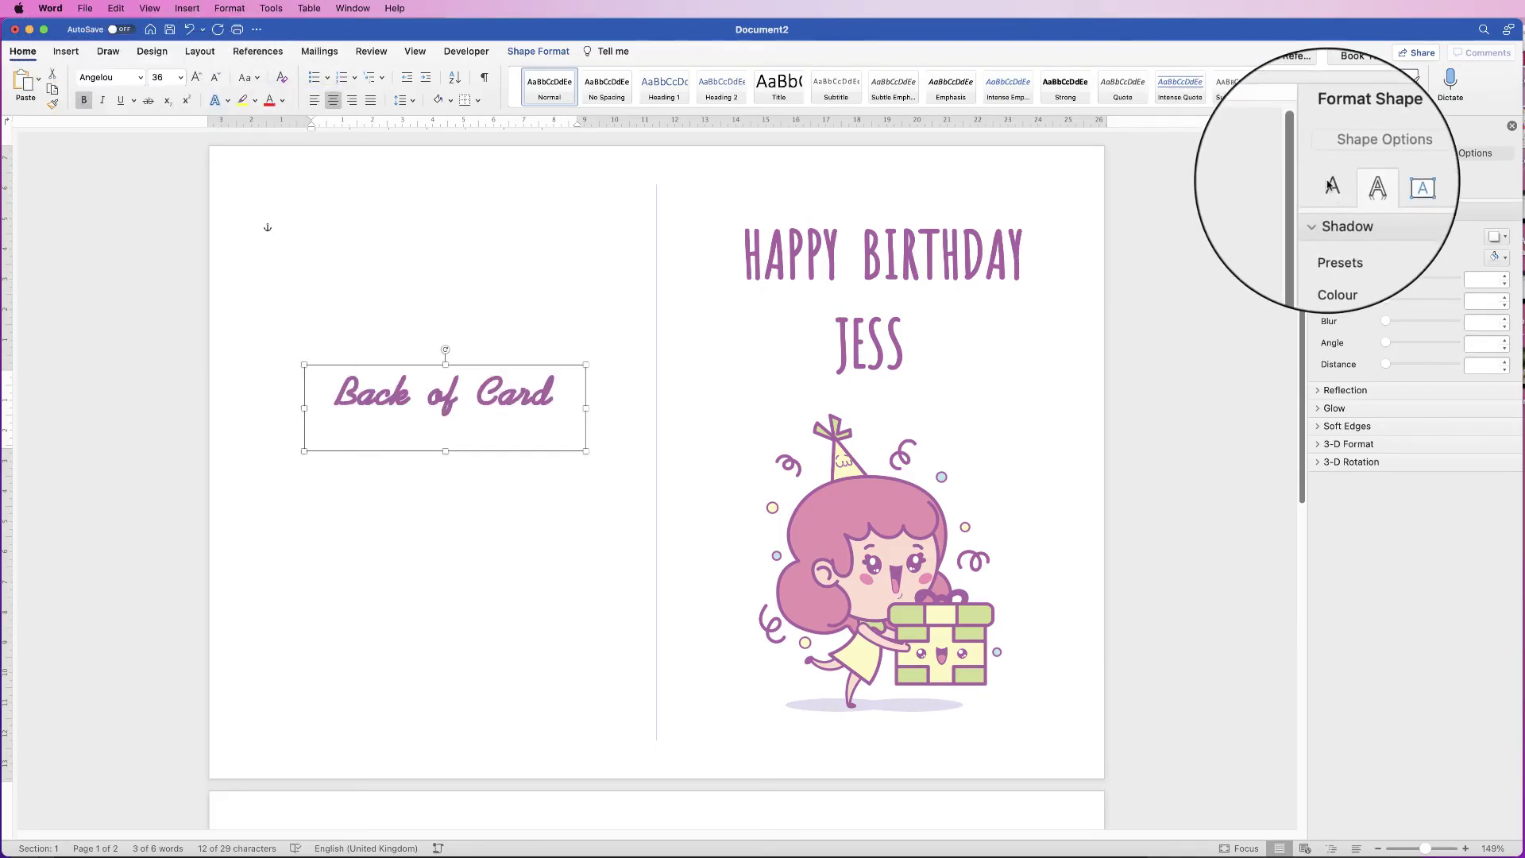
# Step: Remove the outline from the Back of Card text, and shorten its box to about 2 cm high
pyautogui.click(1328, 185)
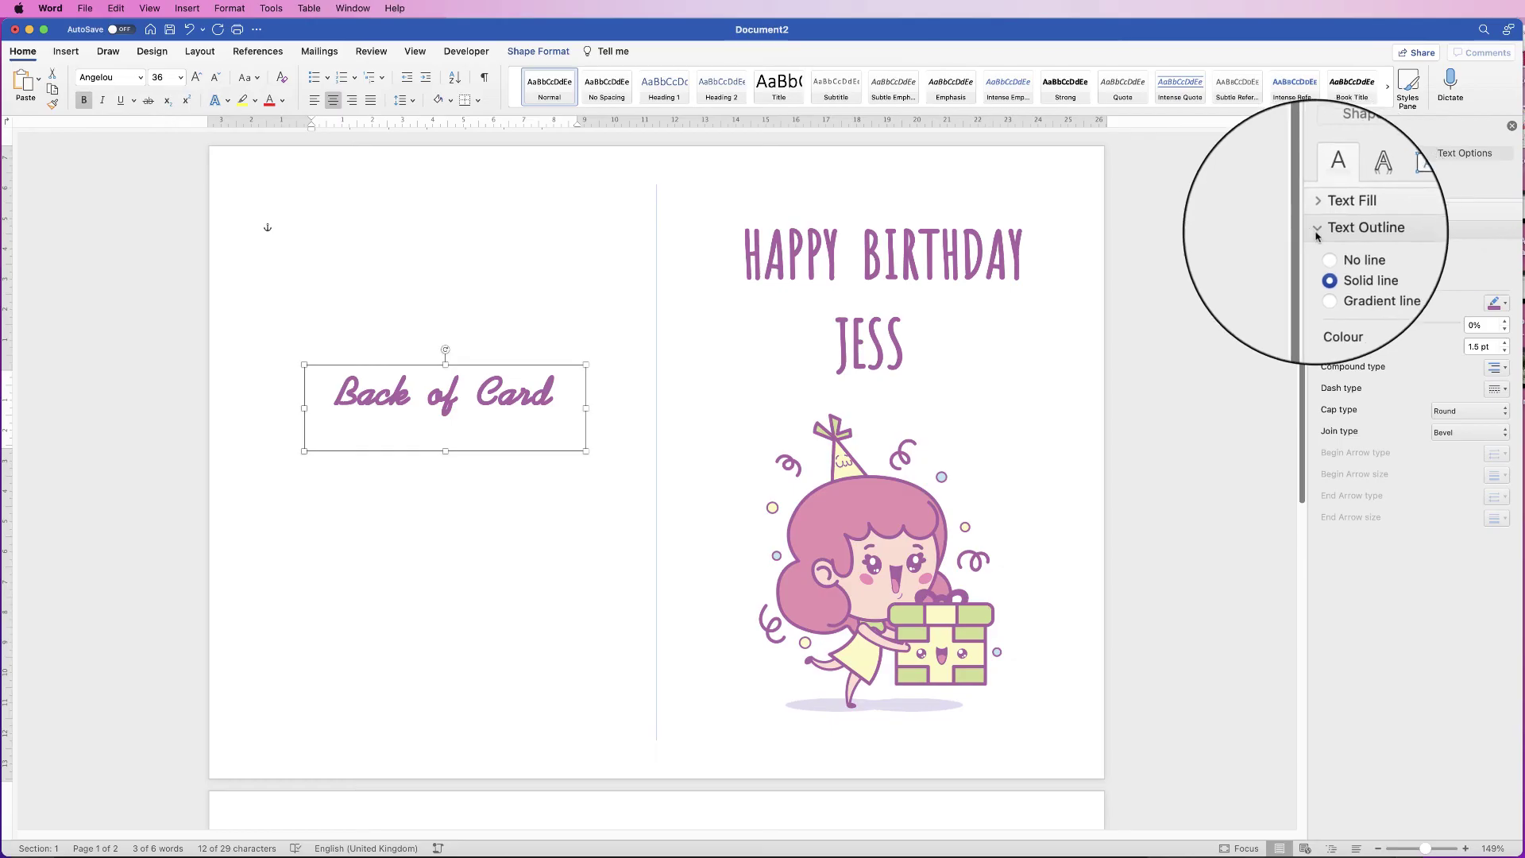
pyautogui.click(1325, 252)
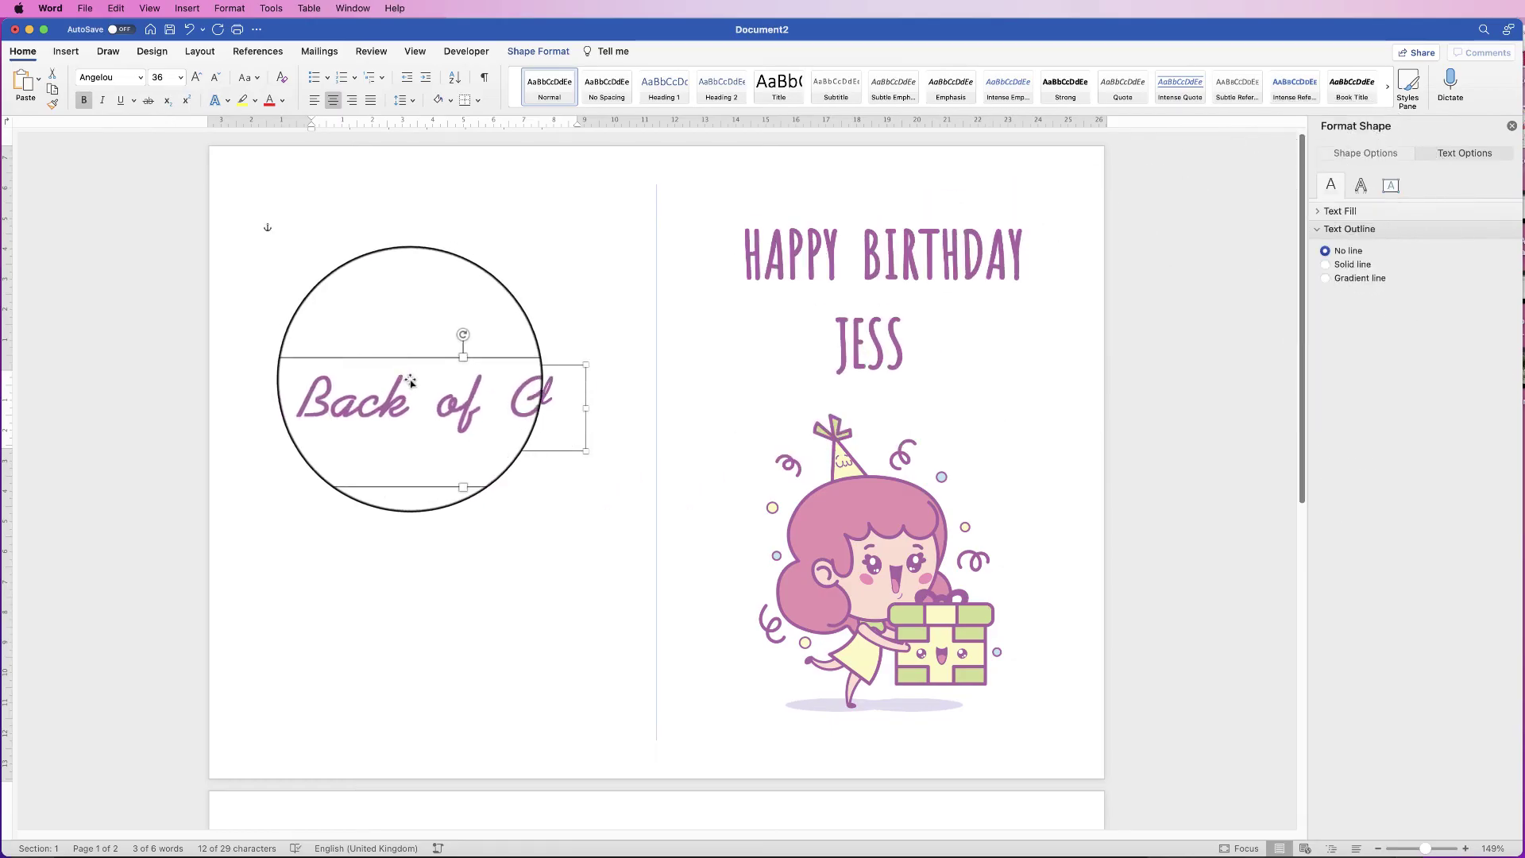
pyautogui.moveTo(445, 451); pyautogui.dragTo(445, 424)
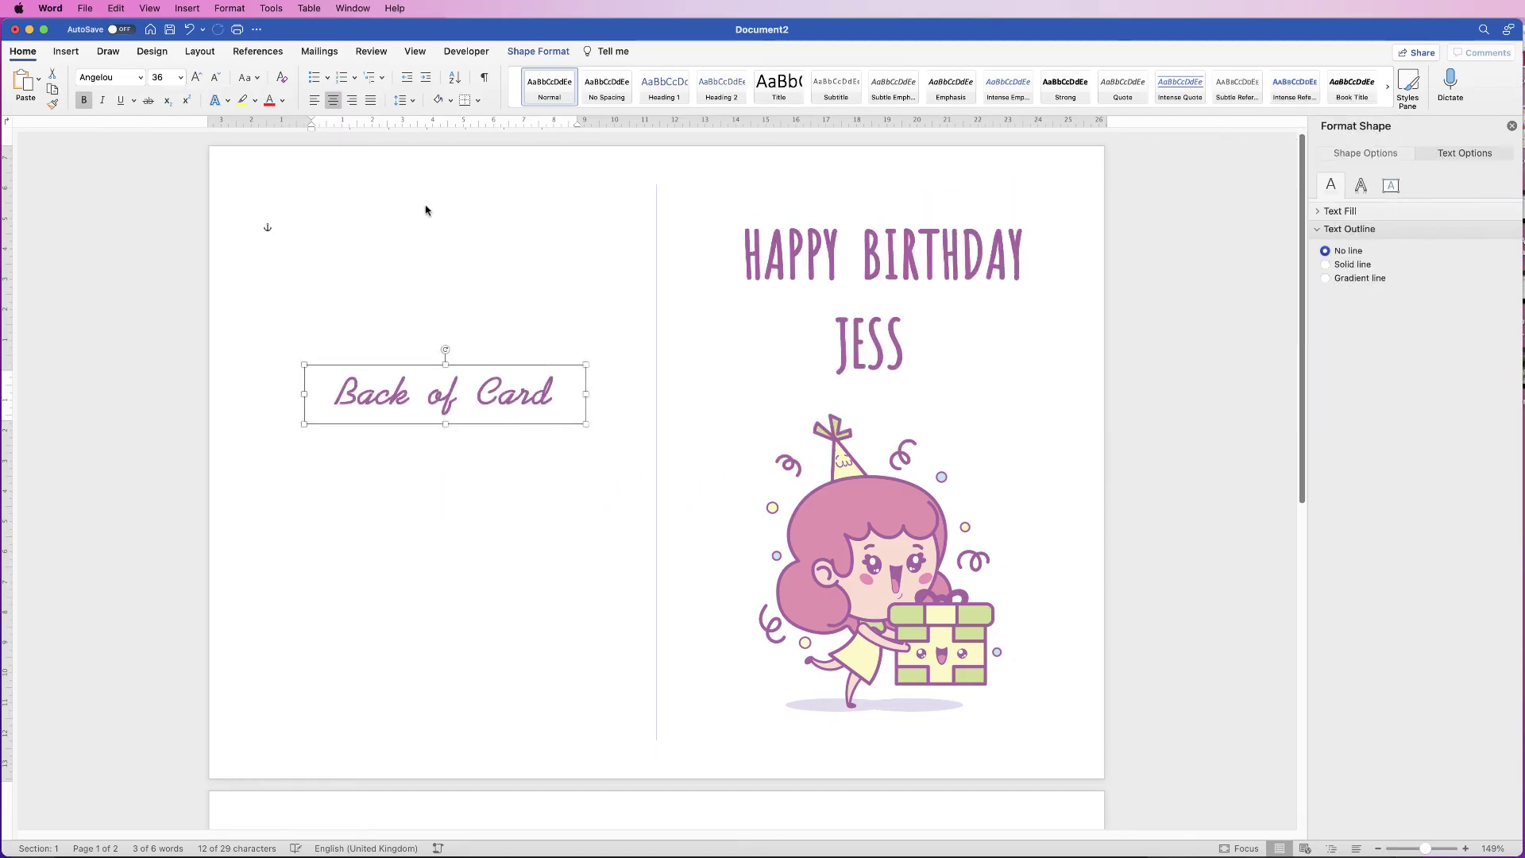
# Step: Colour the Back of Card text grey, and move its box near the bottom of the page's left half
pyautogui.click(284, 100)
pyautogui.click(287, 164)
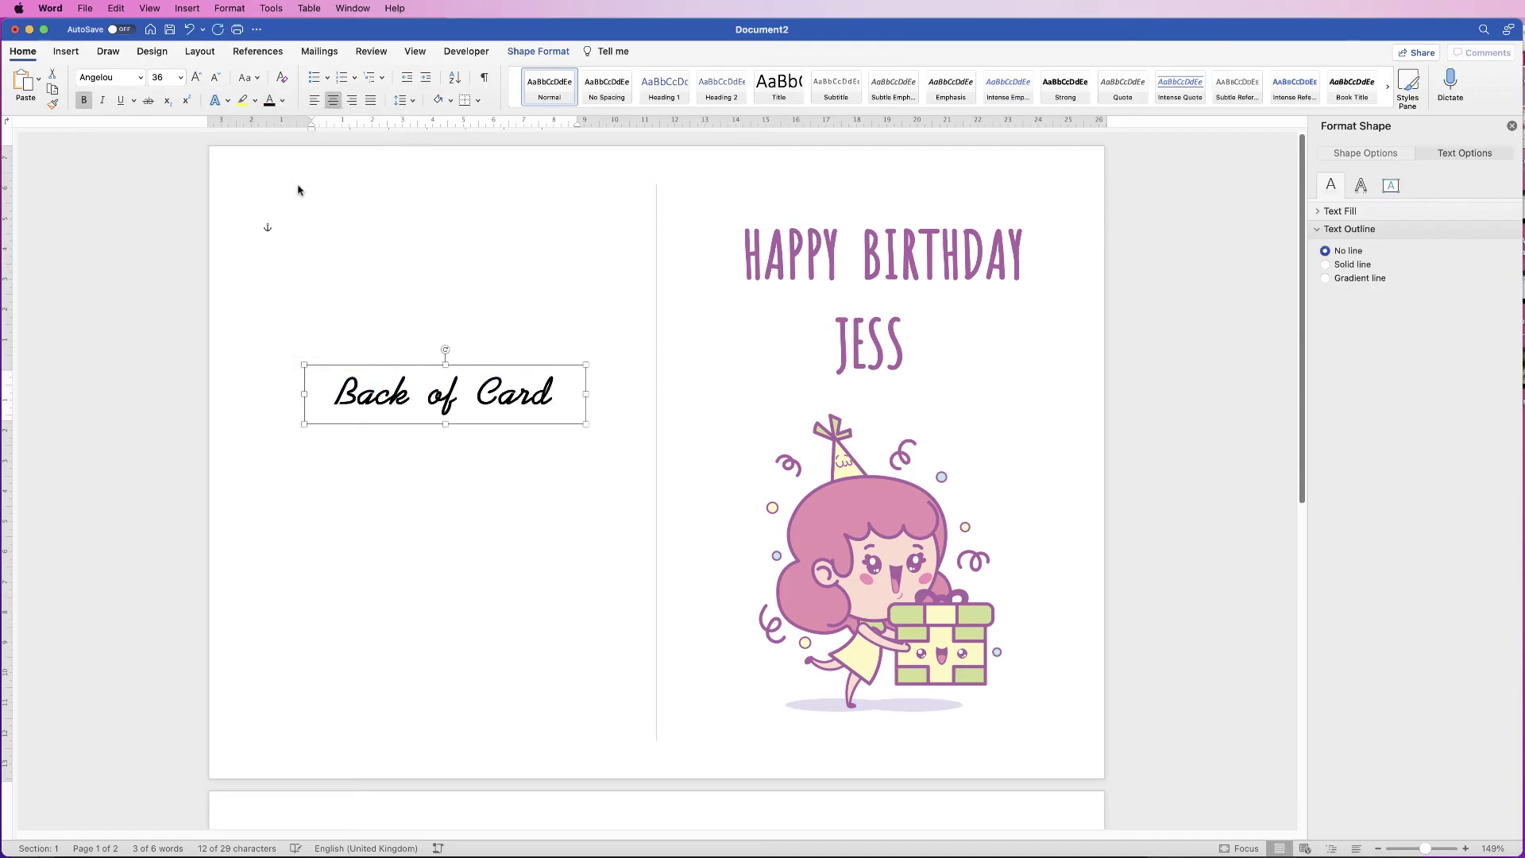
pyautogui.click(283, 100)
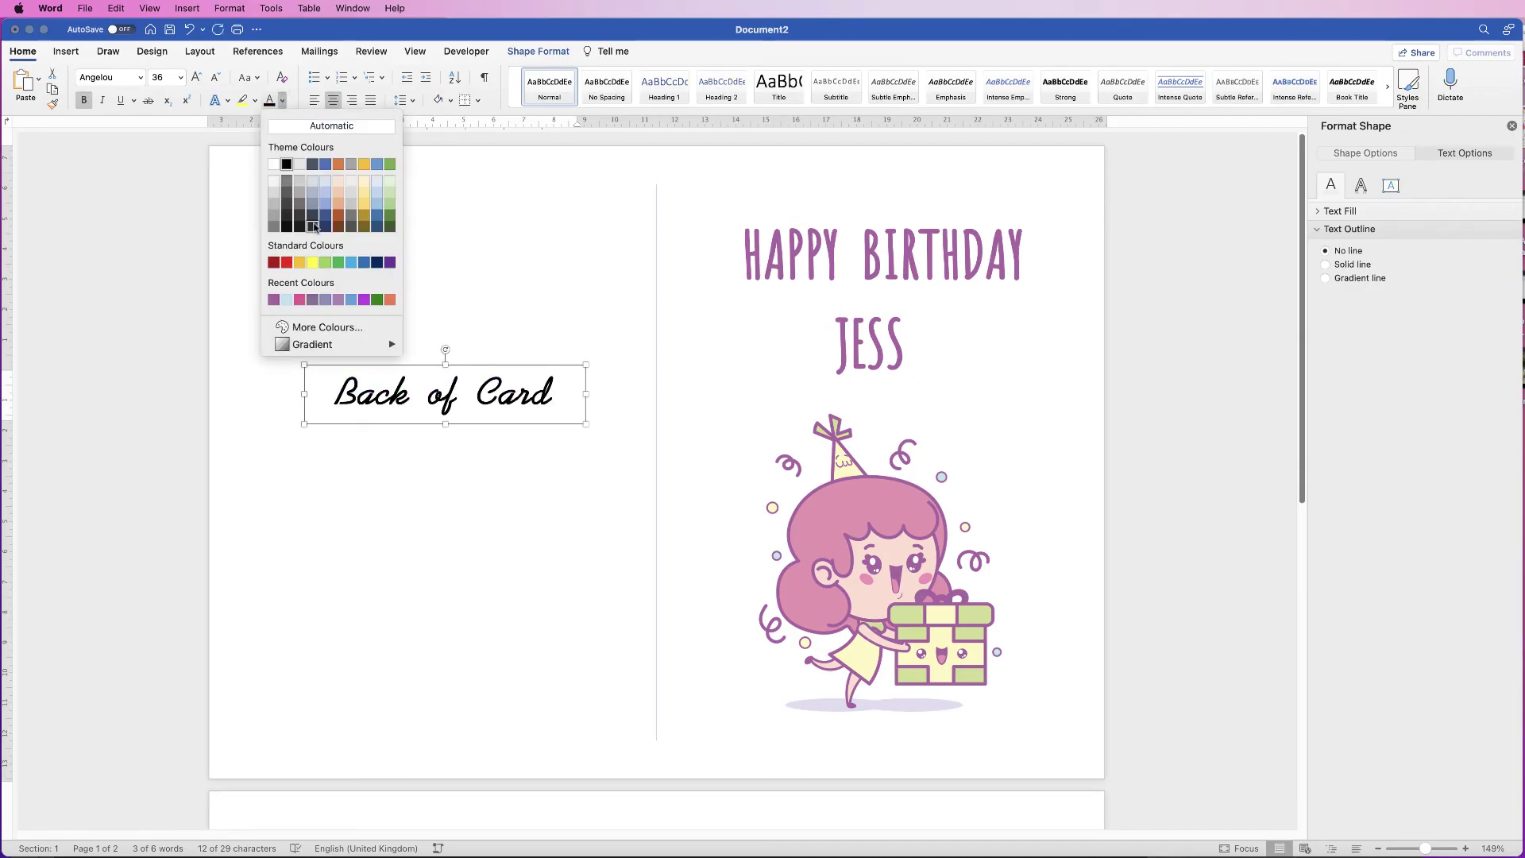
pyautogui.click(288, 189)
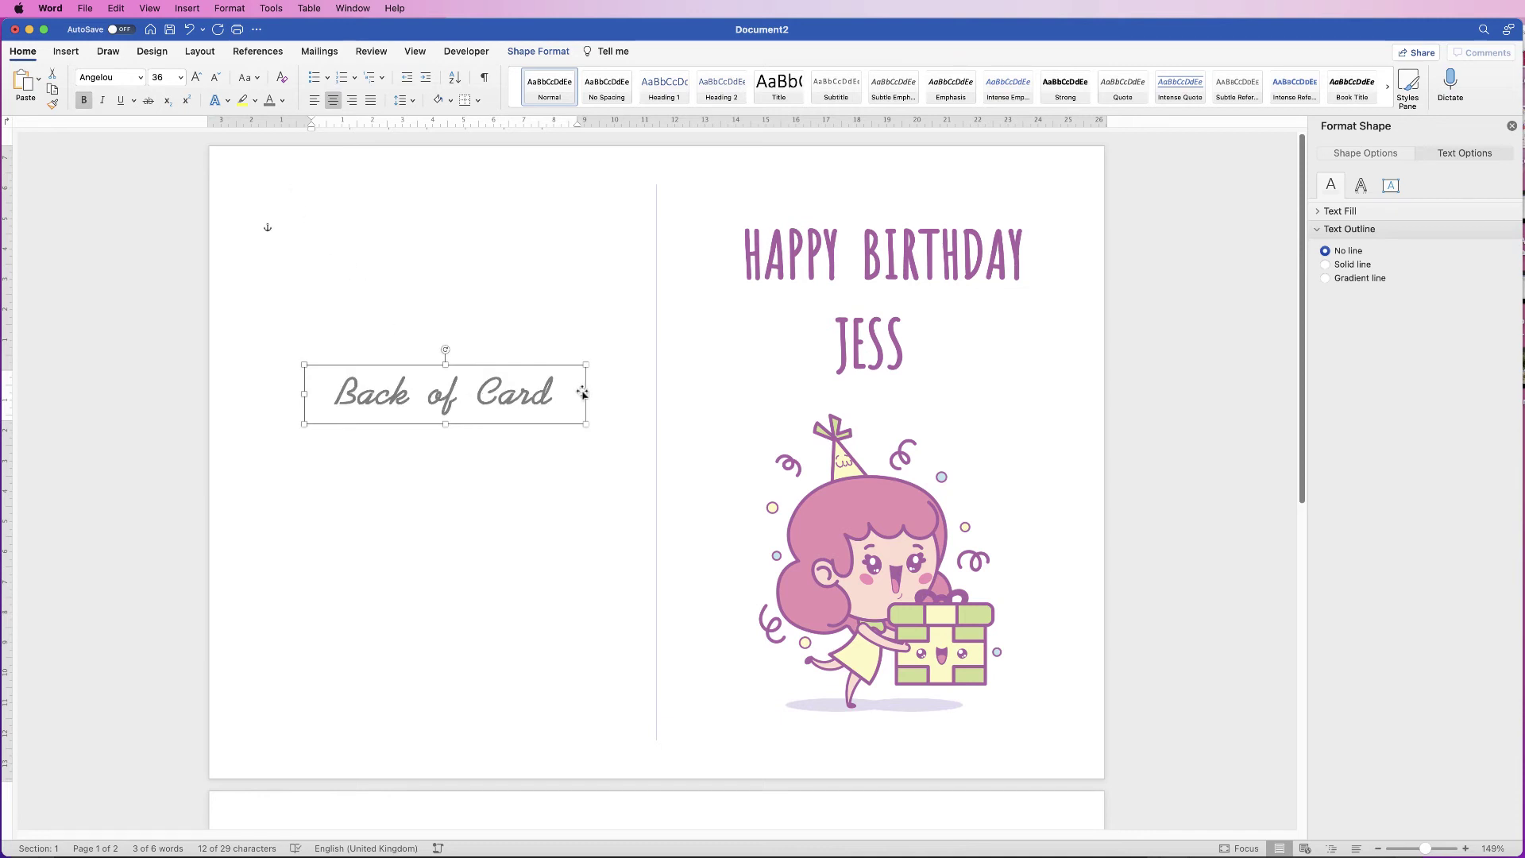
pyautogui.moveTo(506, 395); pyautogui.dragTo(494, 660)
pyautogui.click(469, 554)
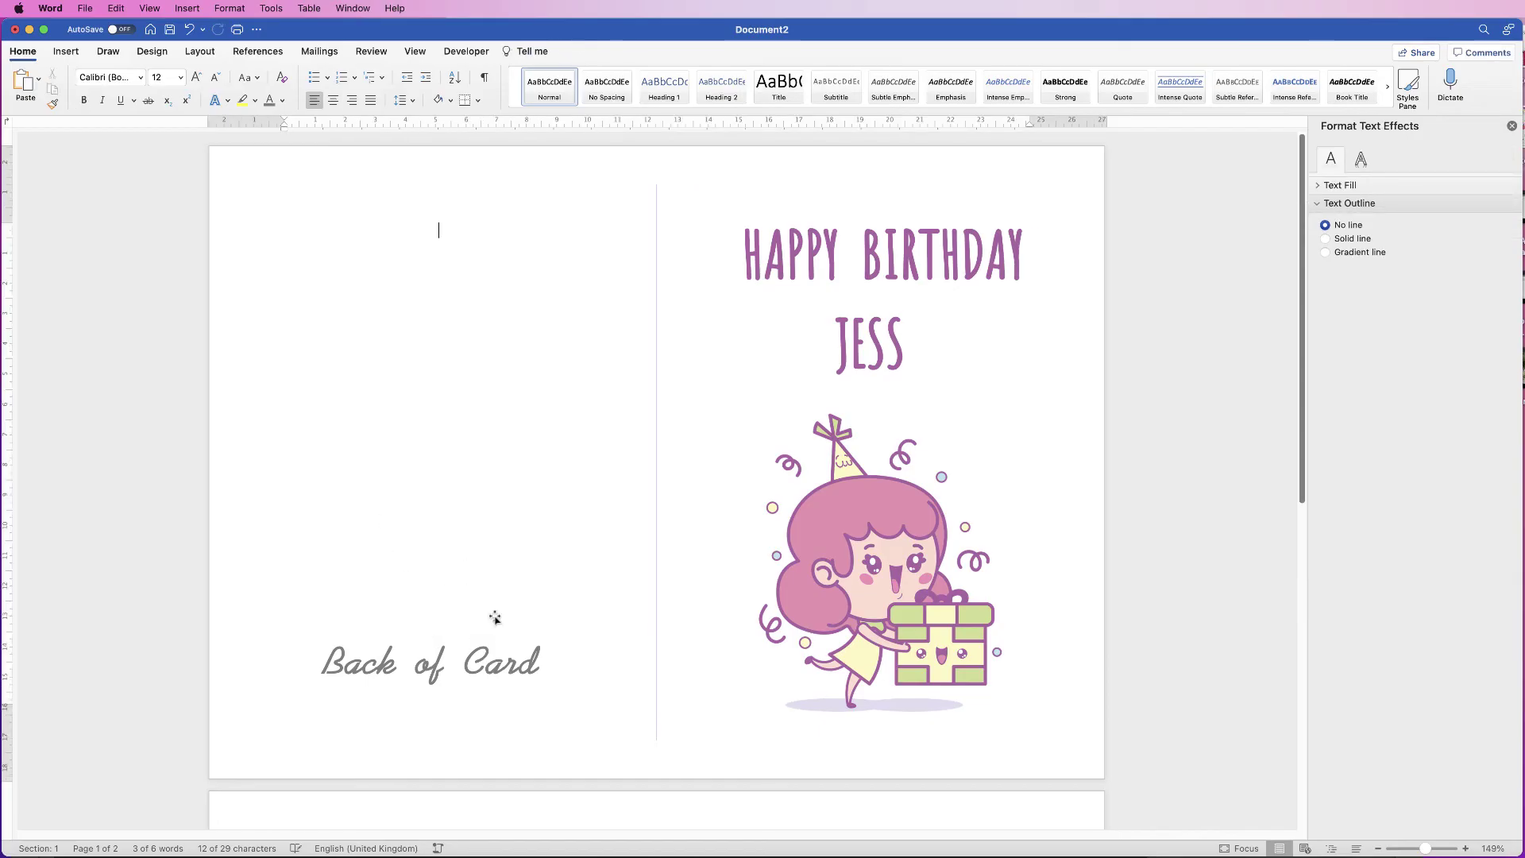
# Step: Place a copy of the Back of Card text box on the second page's right half, and clear its text
pyautogui.scroll(-10, 484, 675)
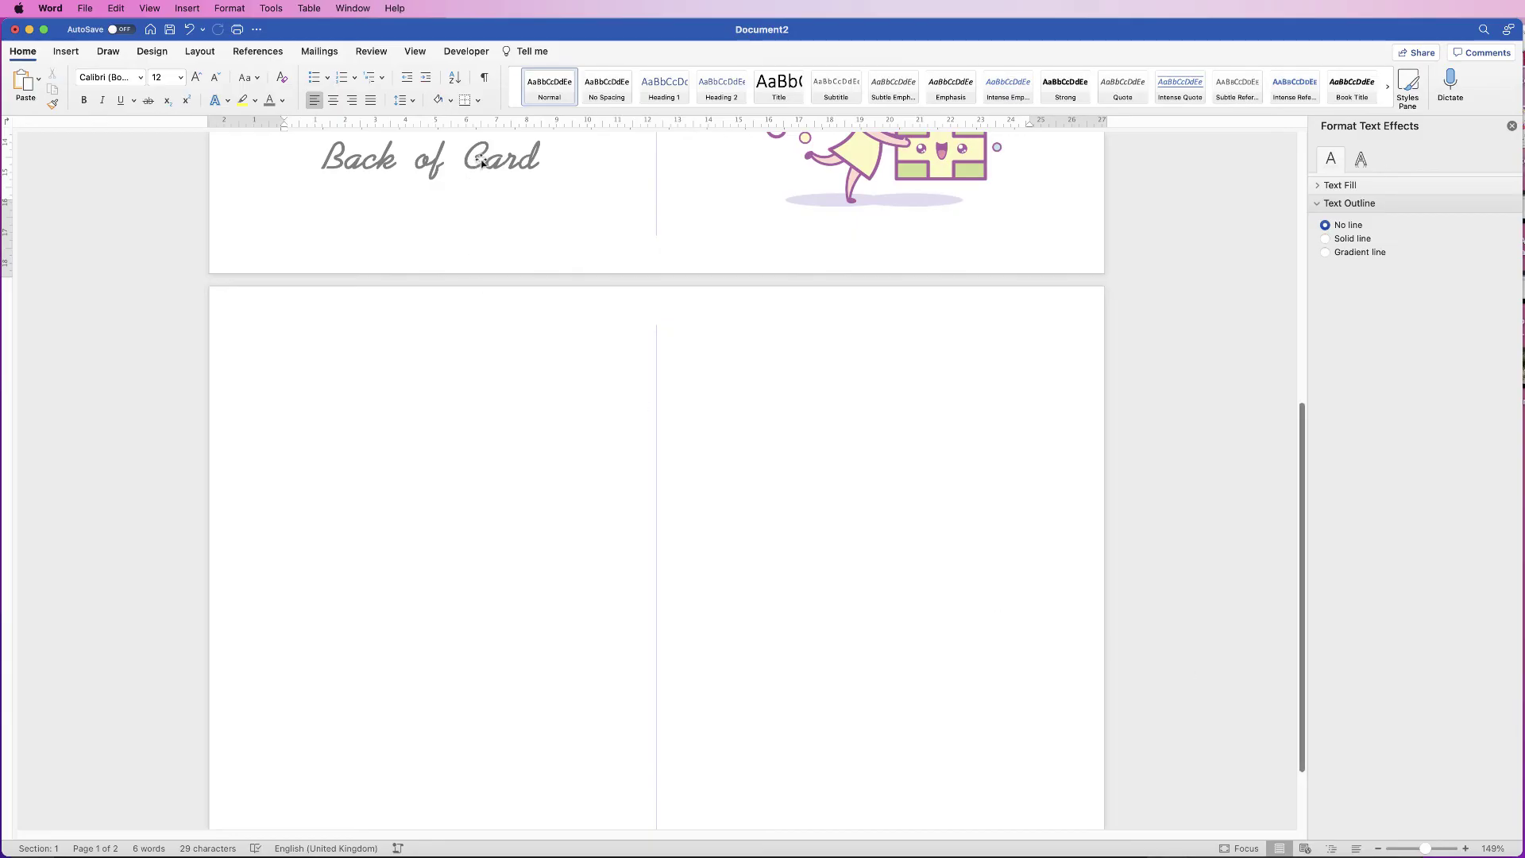
pyautogui.click(479, 155)
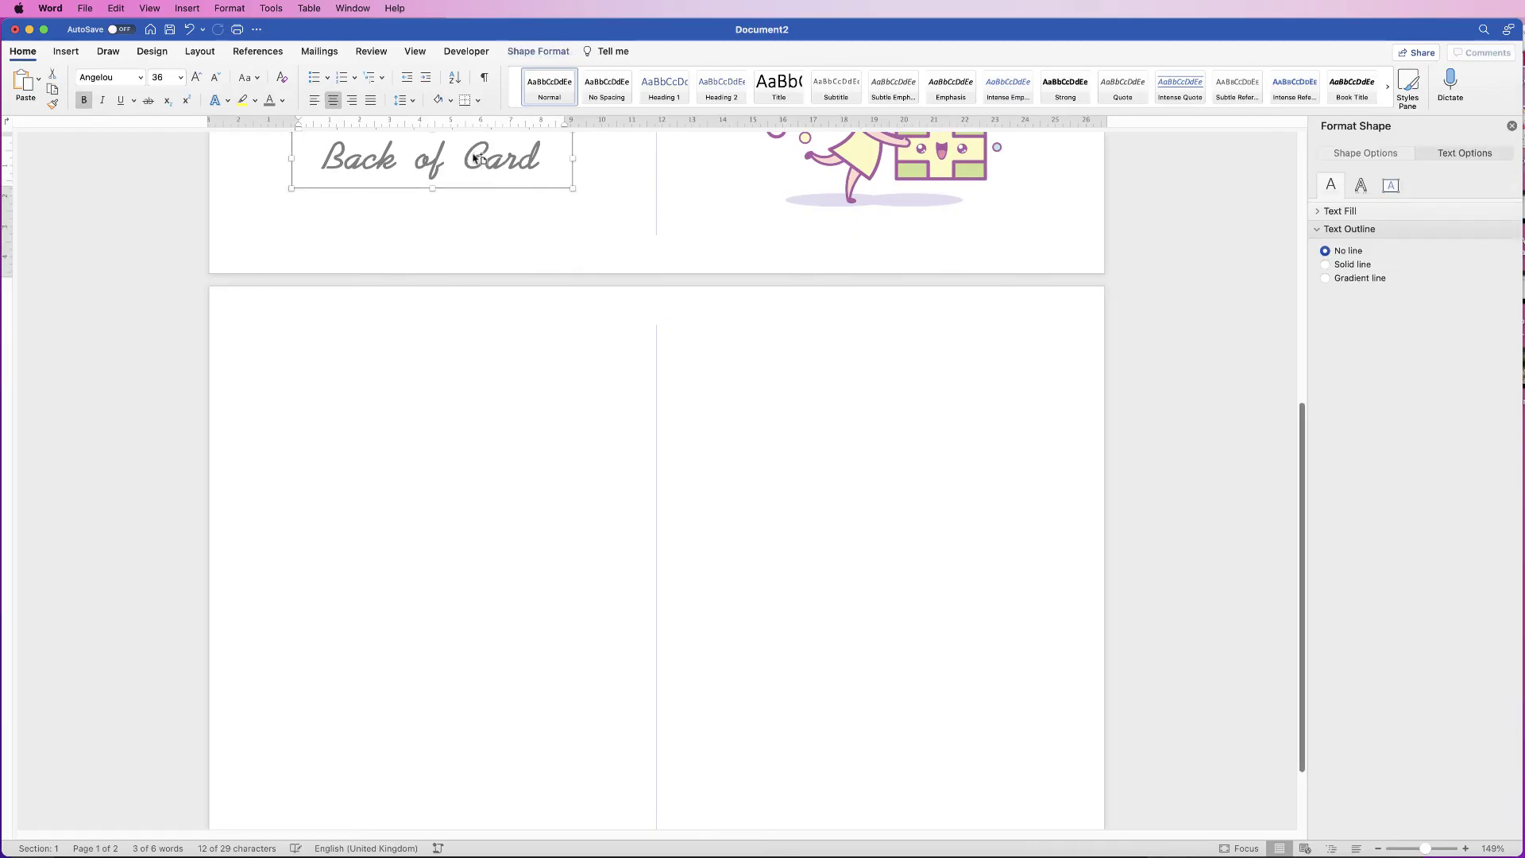
pyautogui.moveTo(488, 161); pyautogui.dragTo(808, 570)
pyautogui.write('HAPPY B')
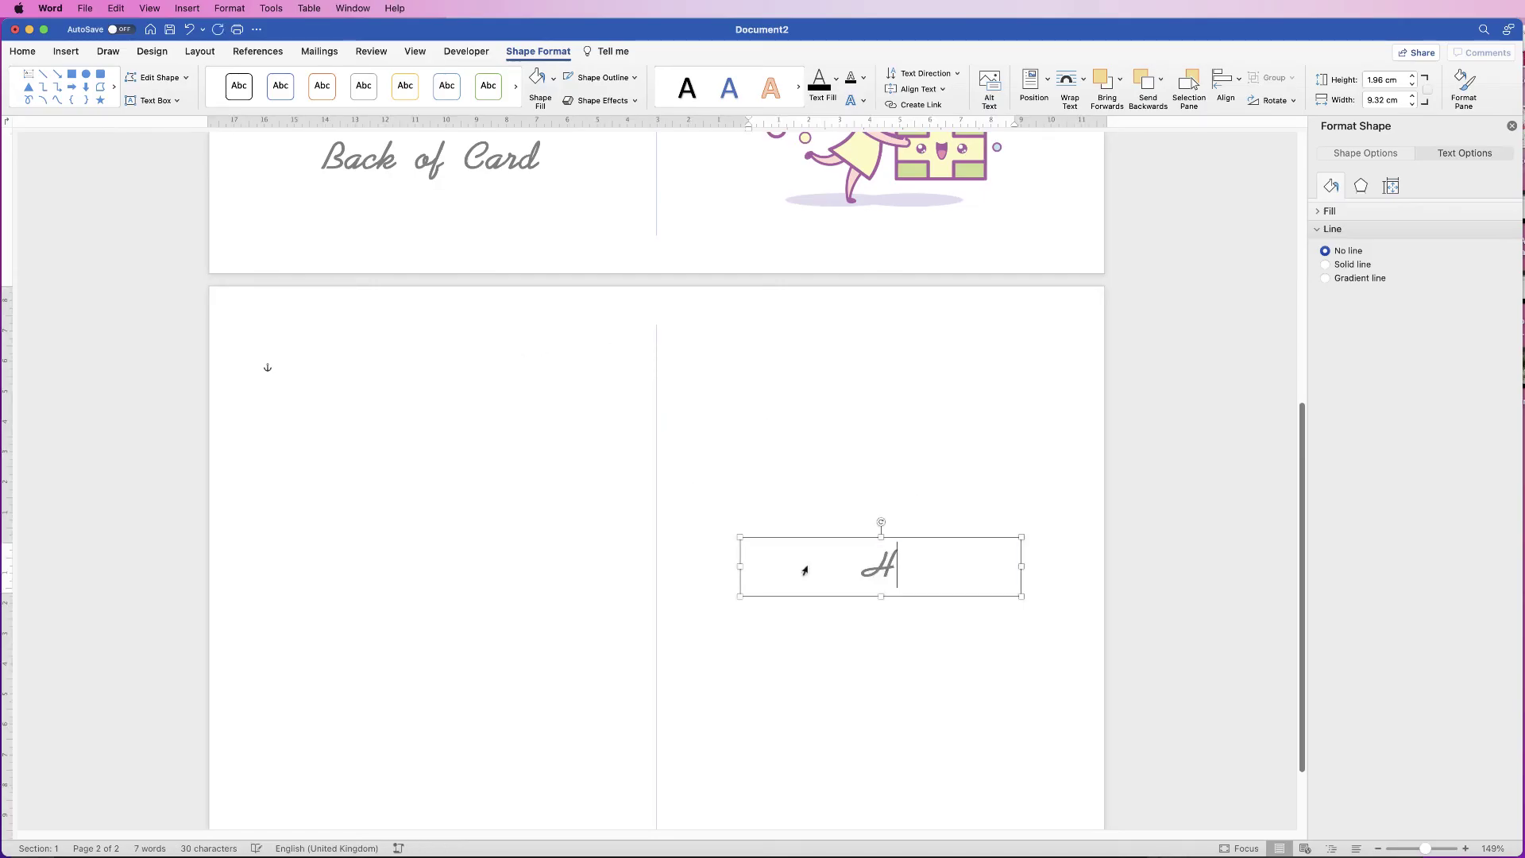
pyautogui.press('BackSpace')
pyautogui.press('BackSpace')
pyautogui.press('BackSpace')
pyautogui.press('BackSpace')
pyautogui.press('BackSpace')
pyautogui.press('BackSpace')
pyautogui.press('BackSpace')
pyautogui.click(23, 51)
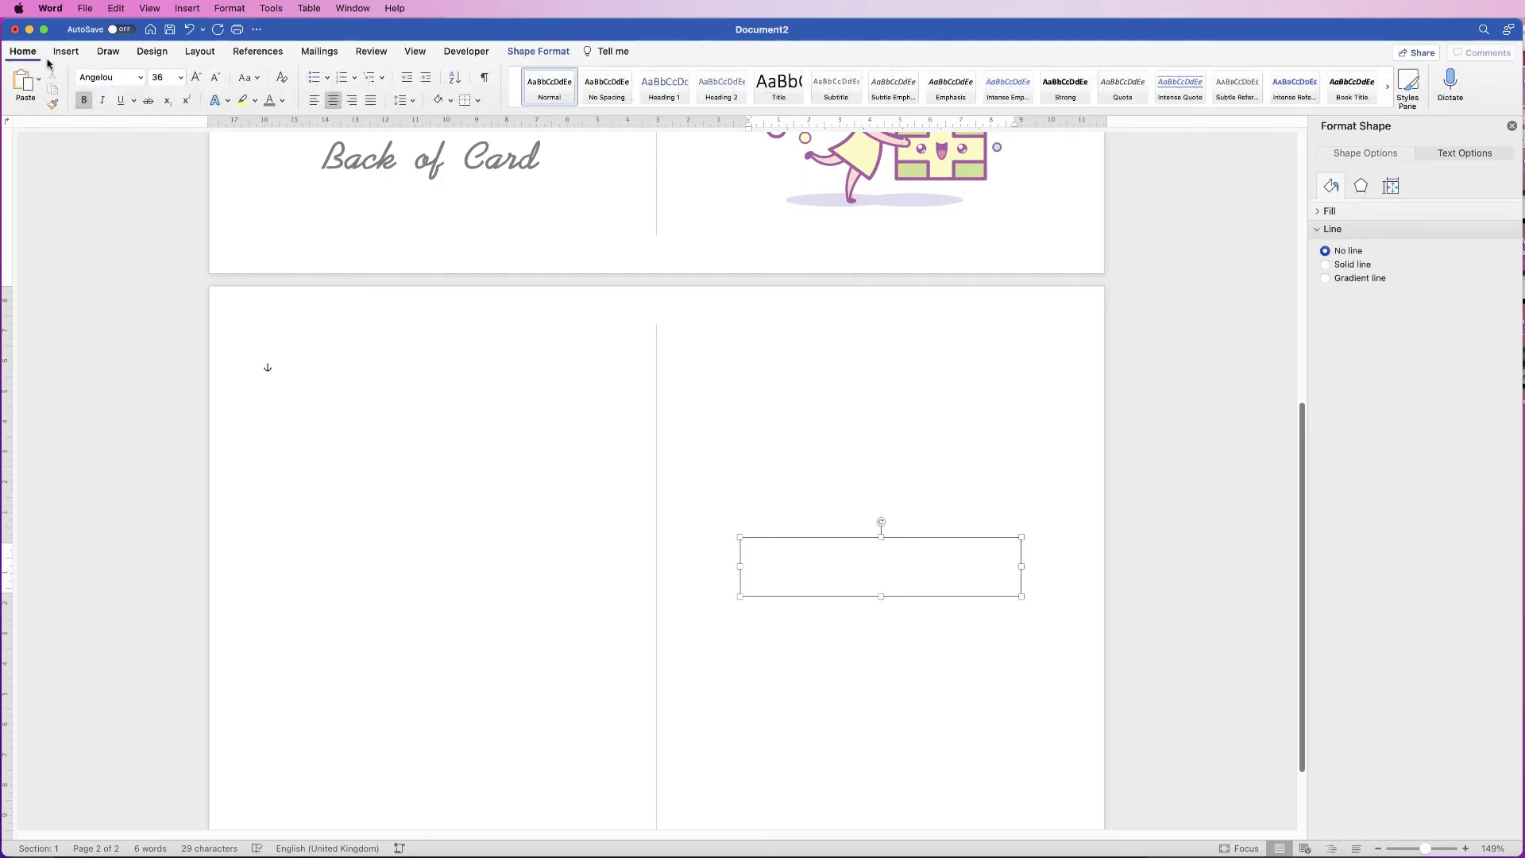
# Step: Set the empty text box on the second page to the Brazilia font and enter "Happy Birthday!" in it
pyautogui.click(140, 77)
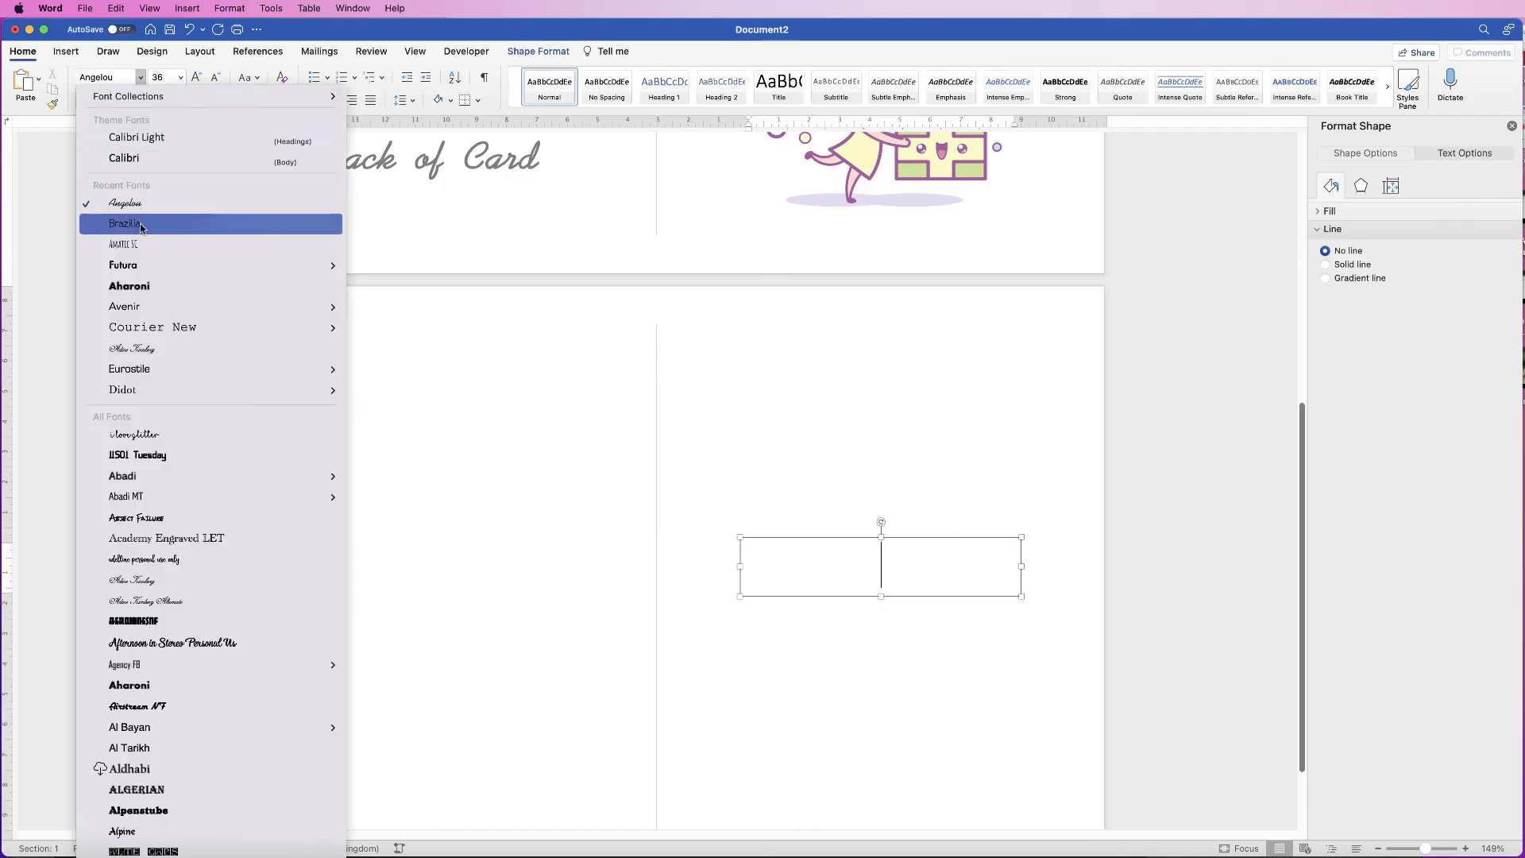
pyautogui.click(140, 224)
pyautogui.write('H')
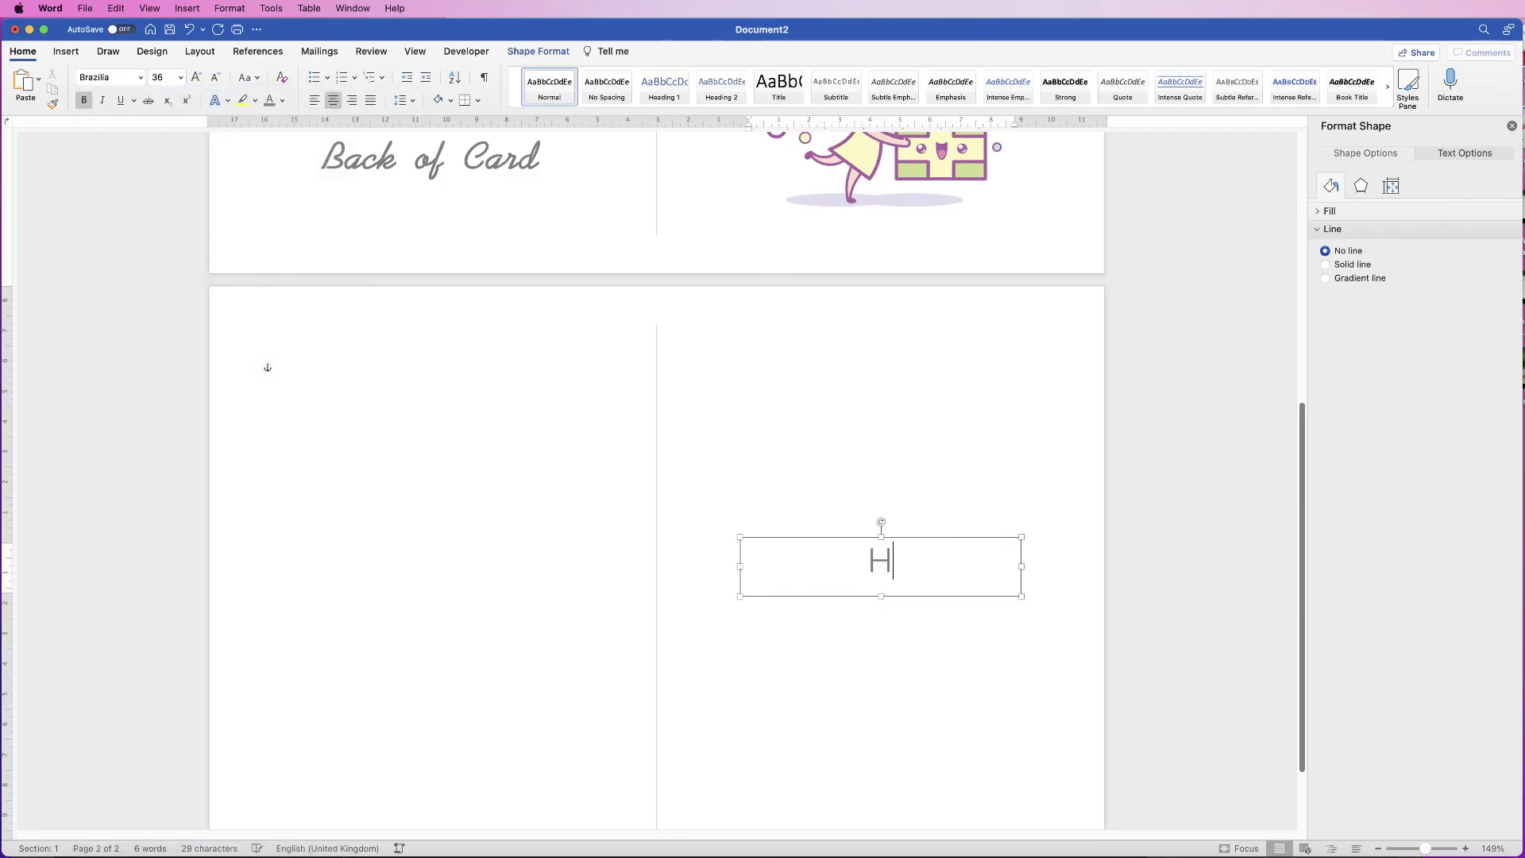
pyautogui.write('appy Birthday')
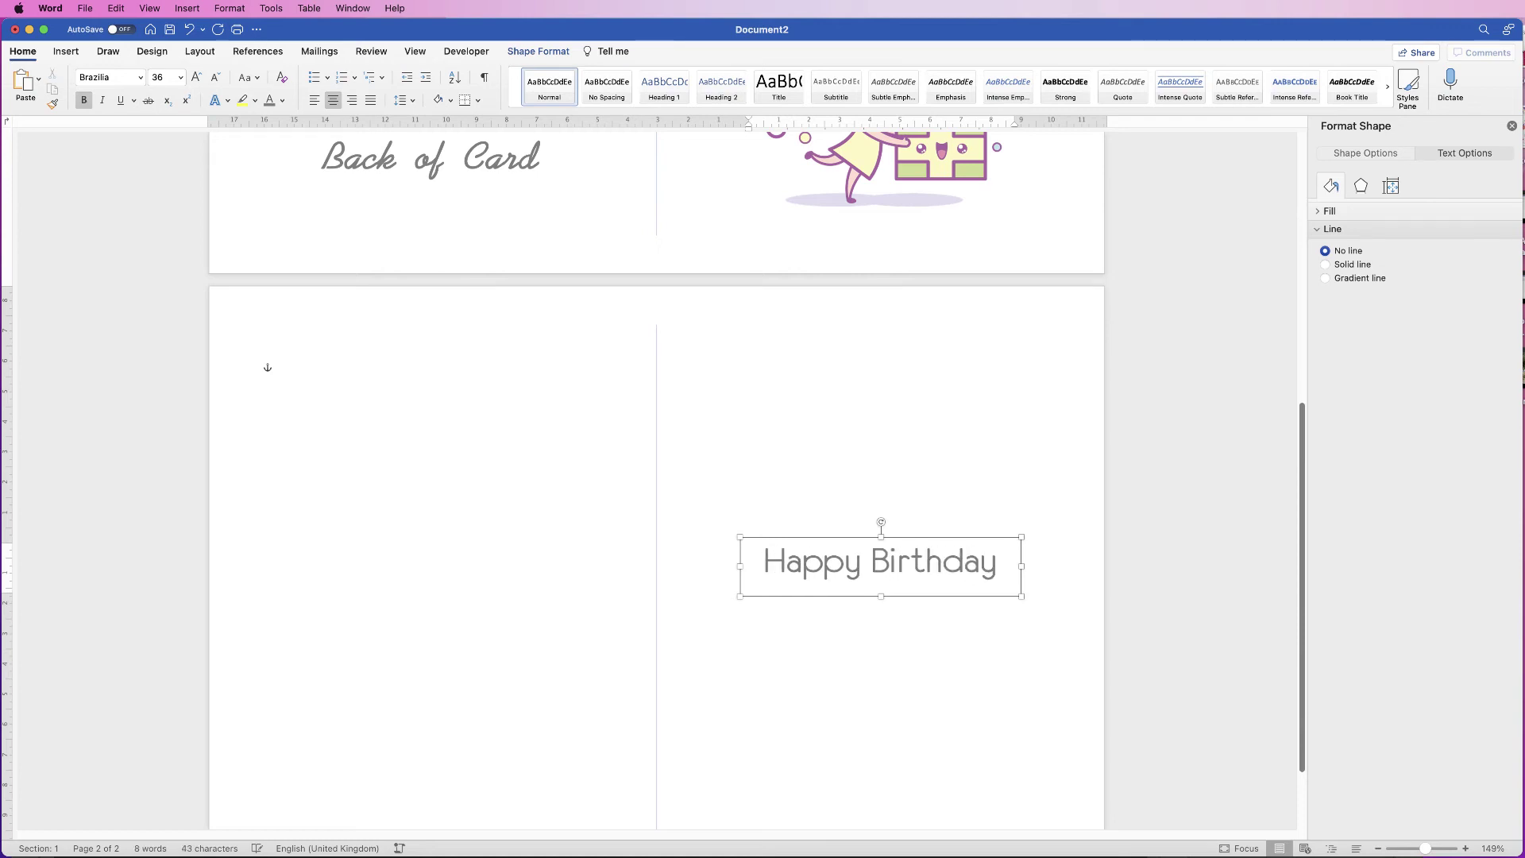
pyautogui.write('!')
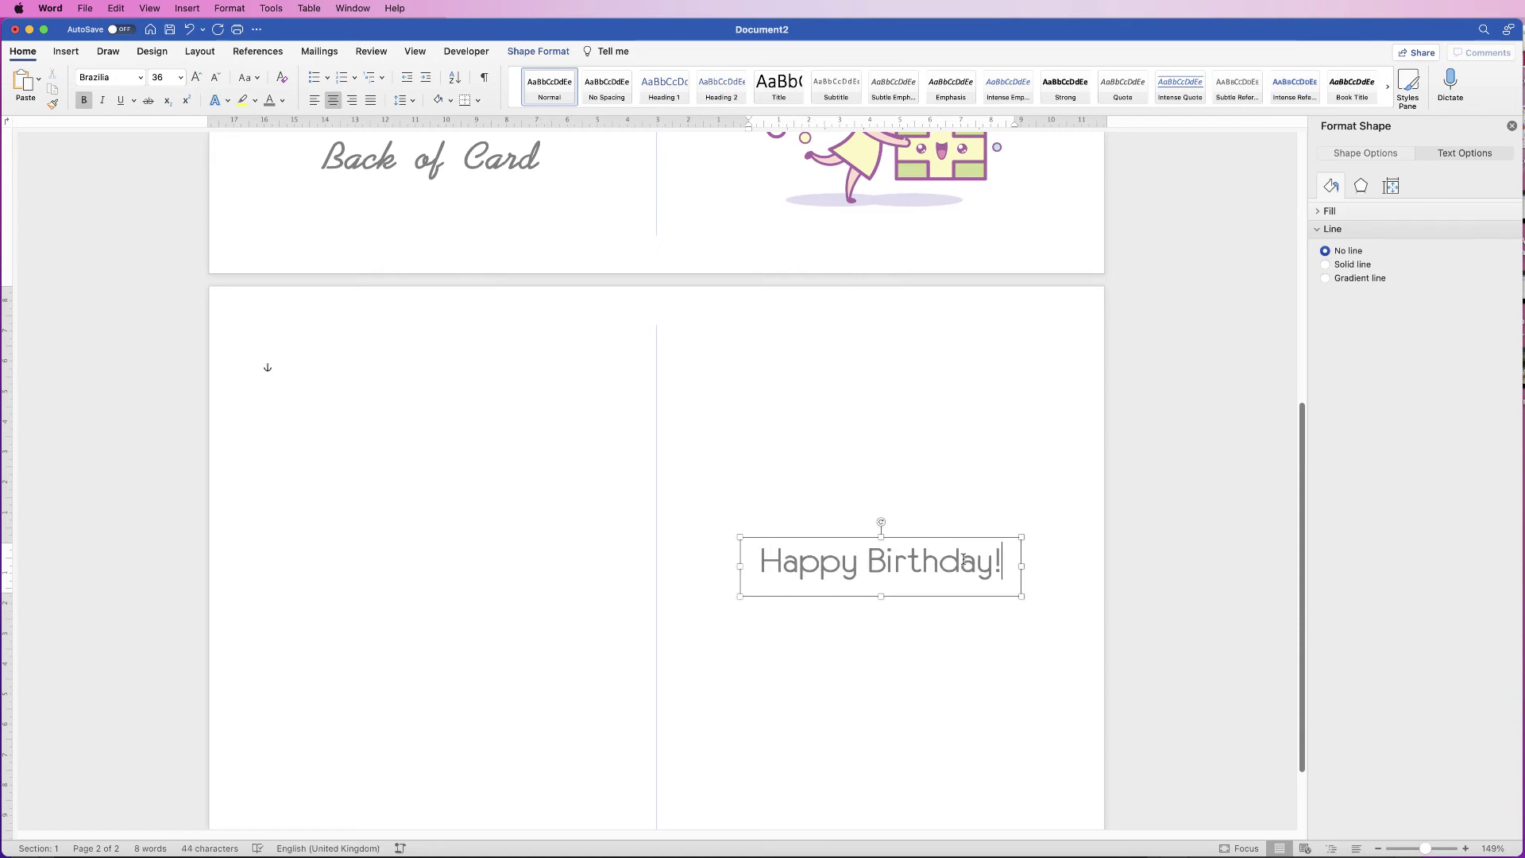
pyautogui.click(983, 625)
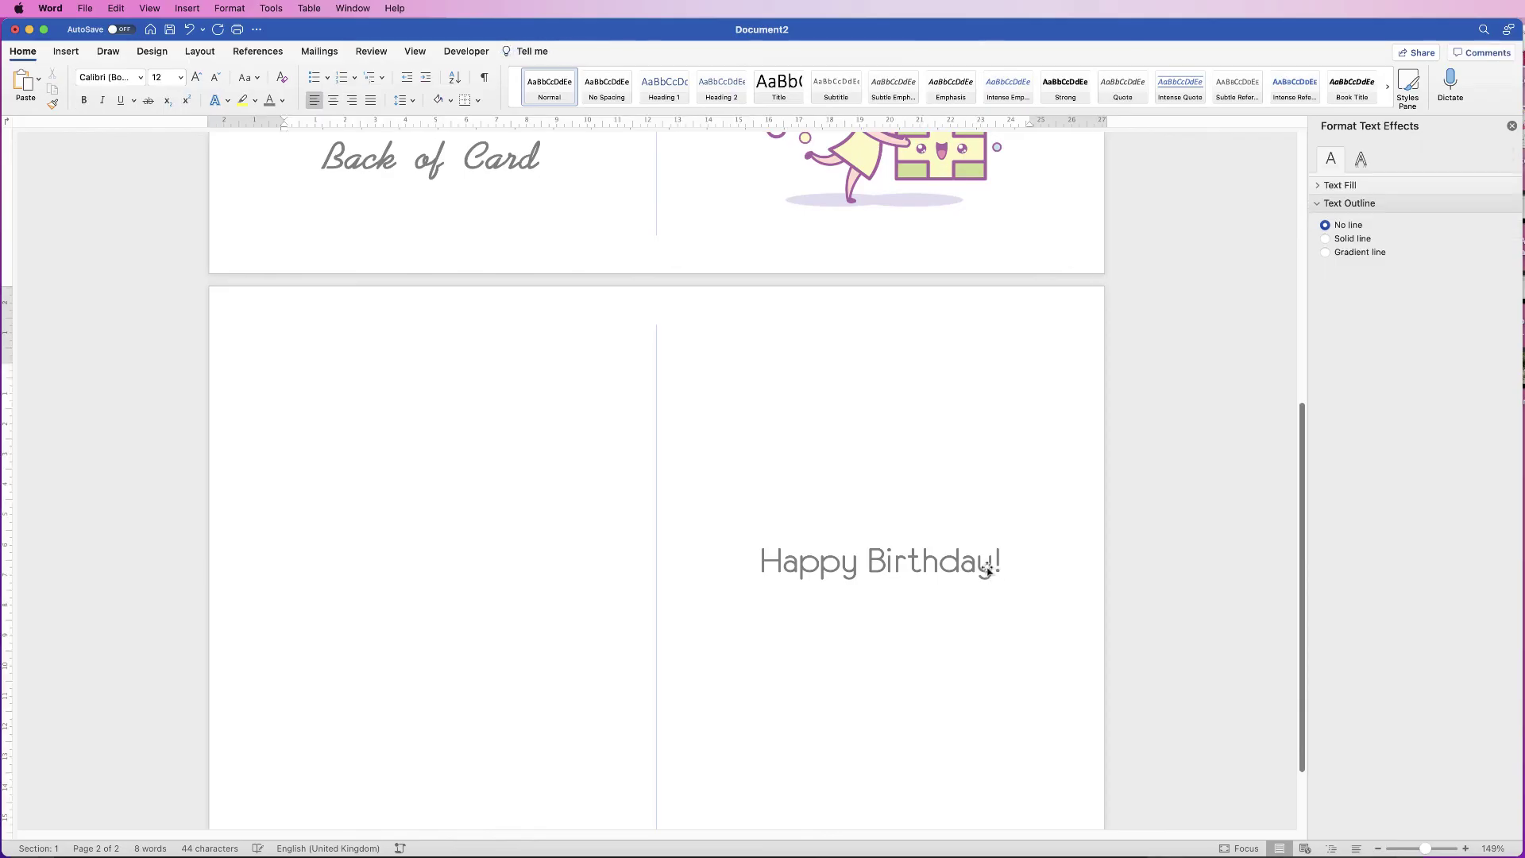
# Step: Colour the inside "Happy Birthday!" text black
pyautogui.click(985, 565)
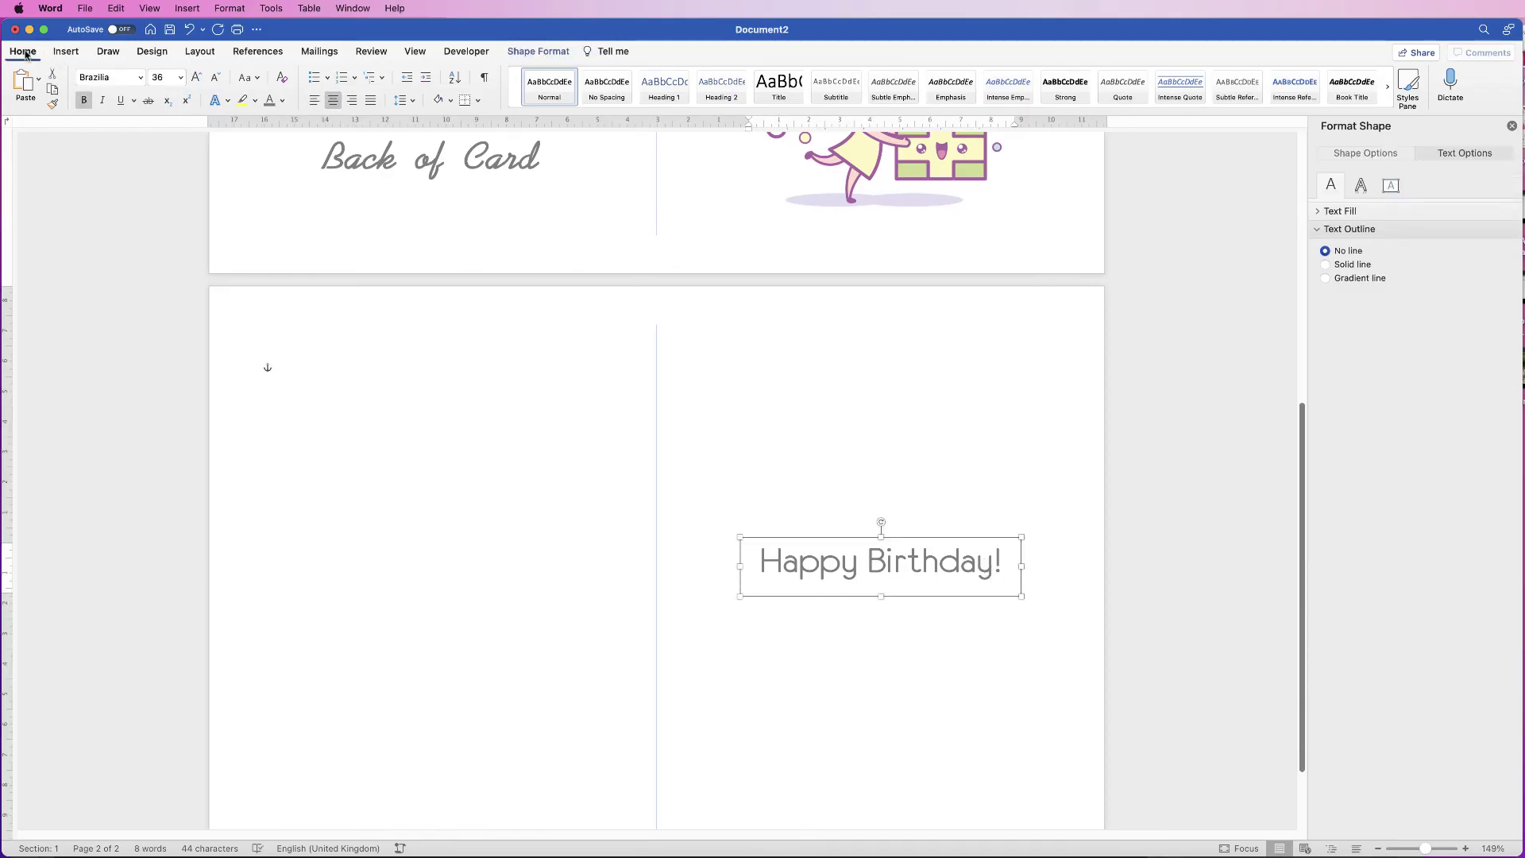
pyautogui.click(283, 101)
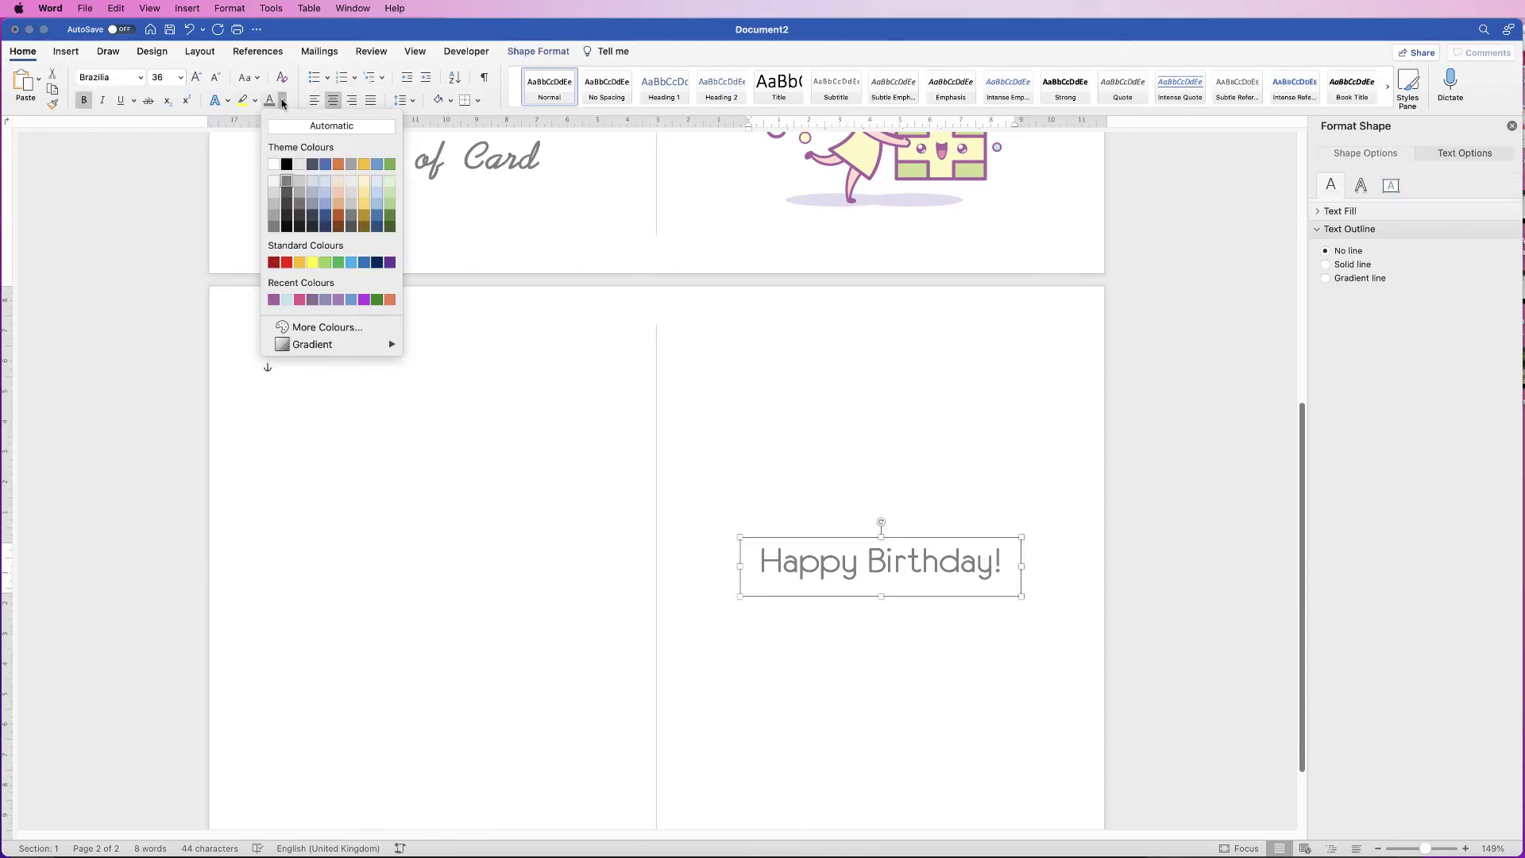
pyautogui.click(287, 165)
pyautogui.click(925, 431)
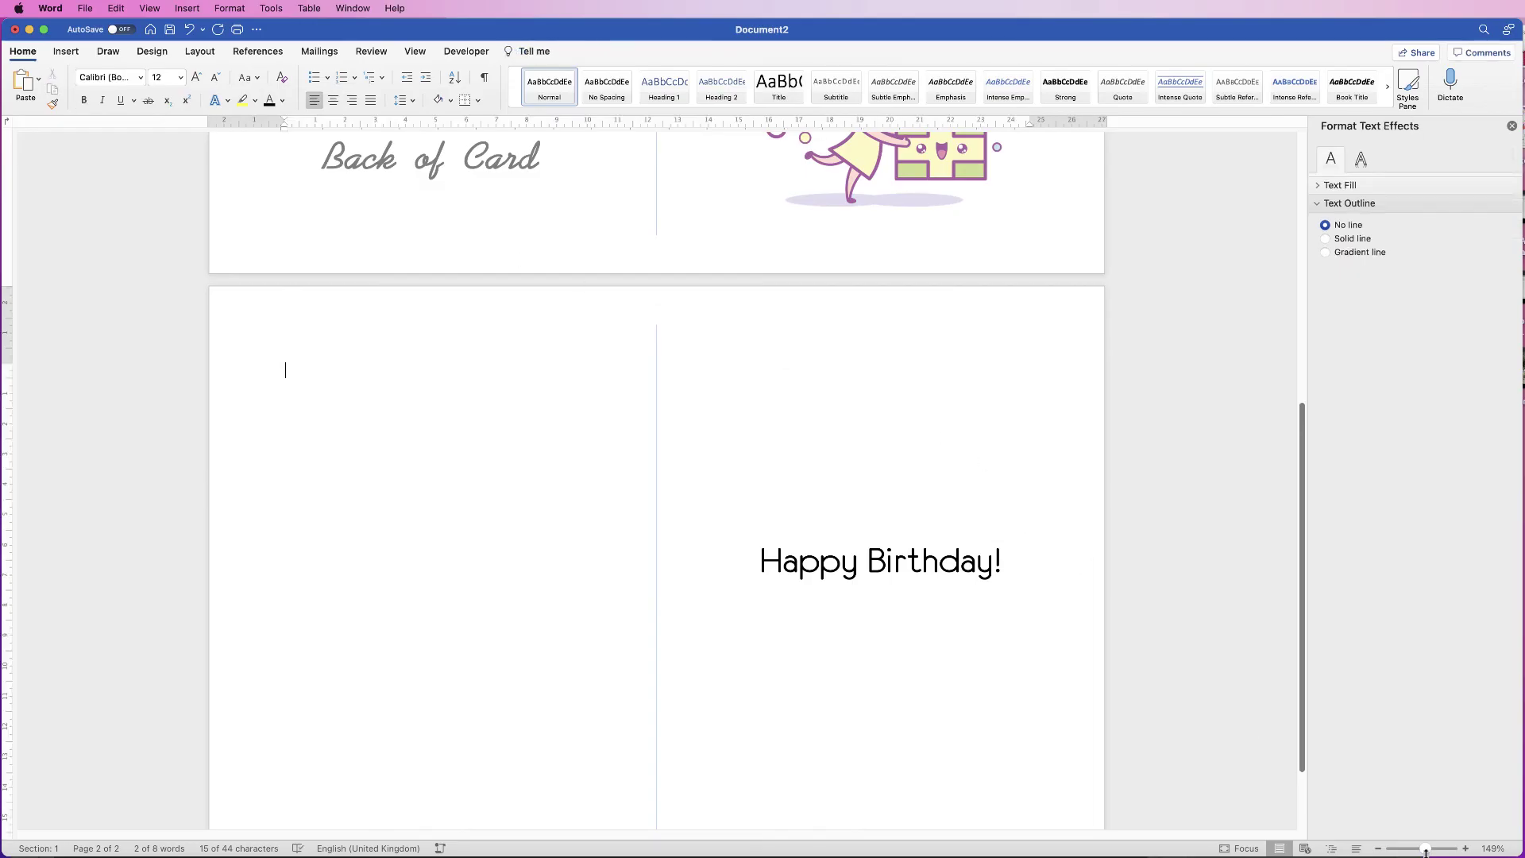
# Step: Nudge the inside "Happy Birthday!" text box slightly right and down towards the middle of the page's right half
pyautogui.click(1422, 850)
pyautogui.moveTo(1422, 850); pyautogui.dragTo(1417, 850)
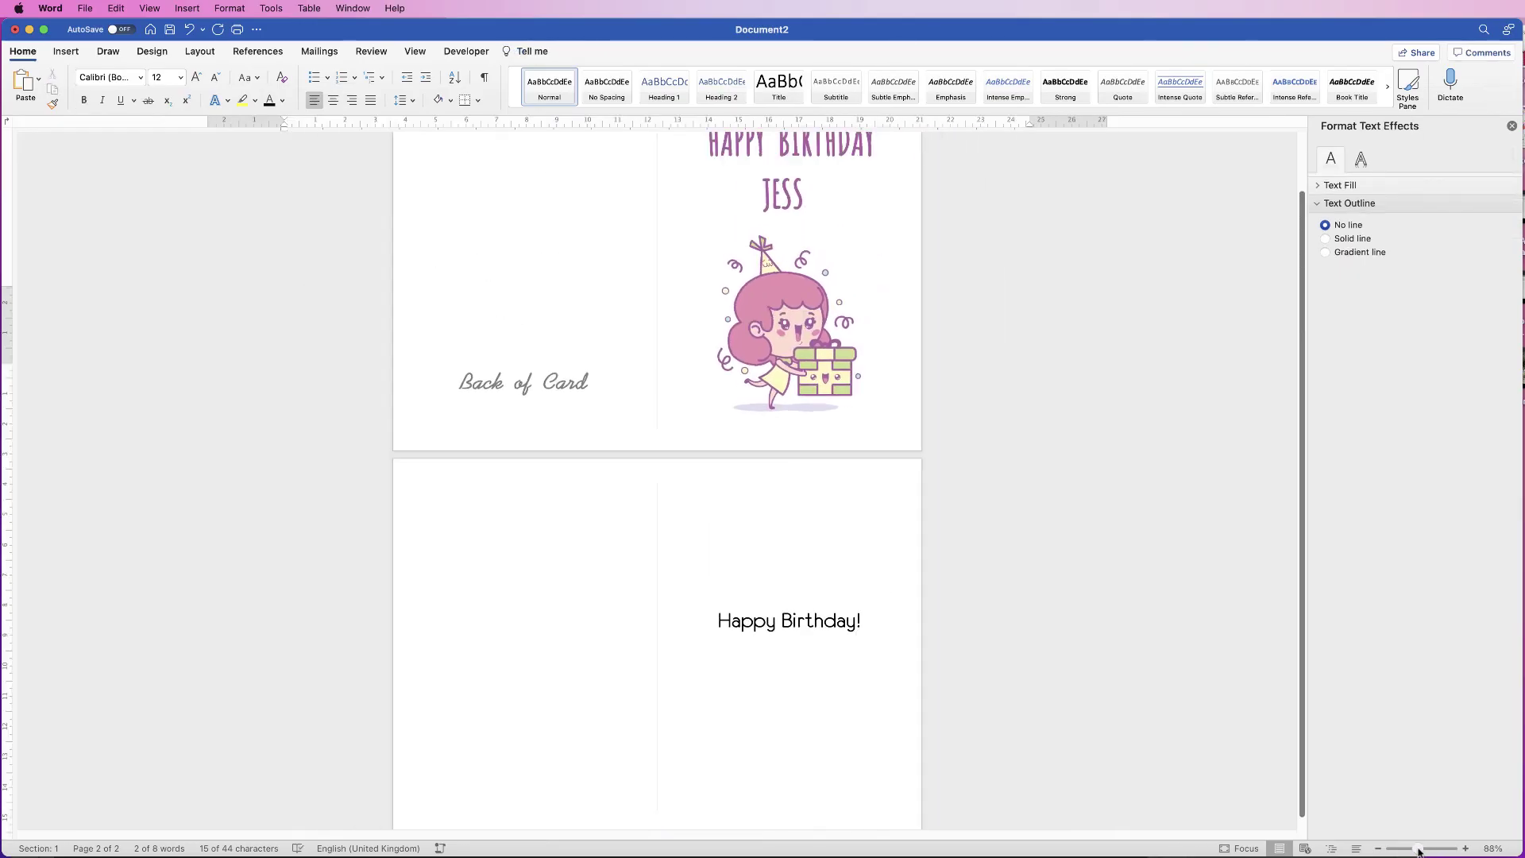
pyautogui.click(1101, 456)
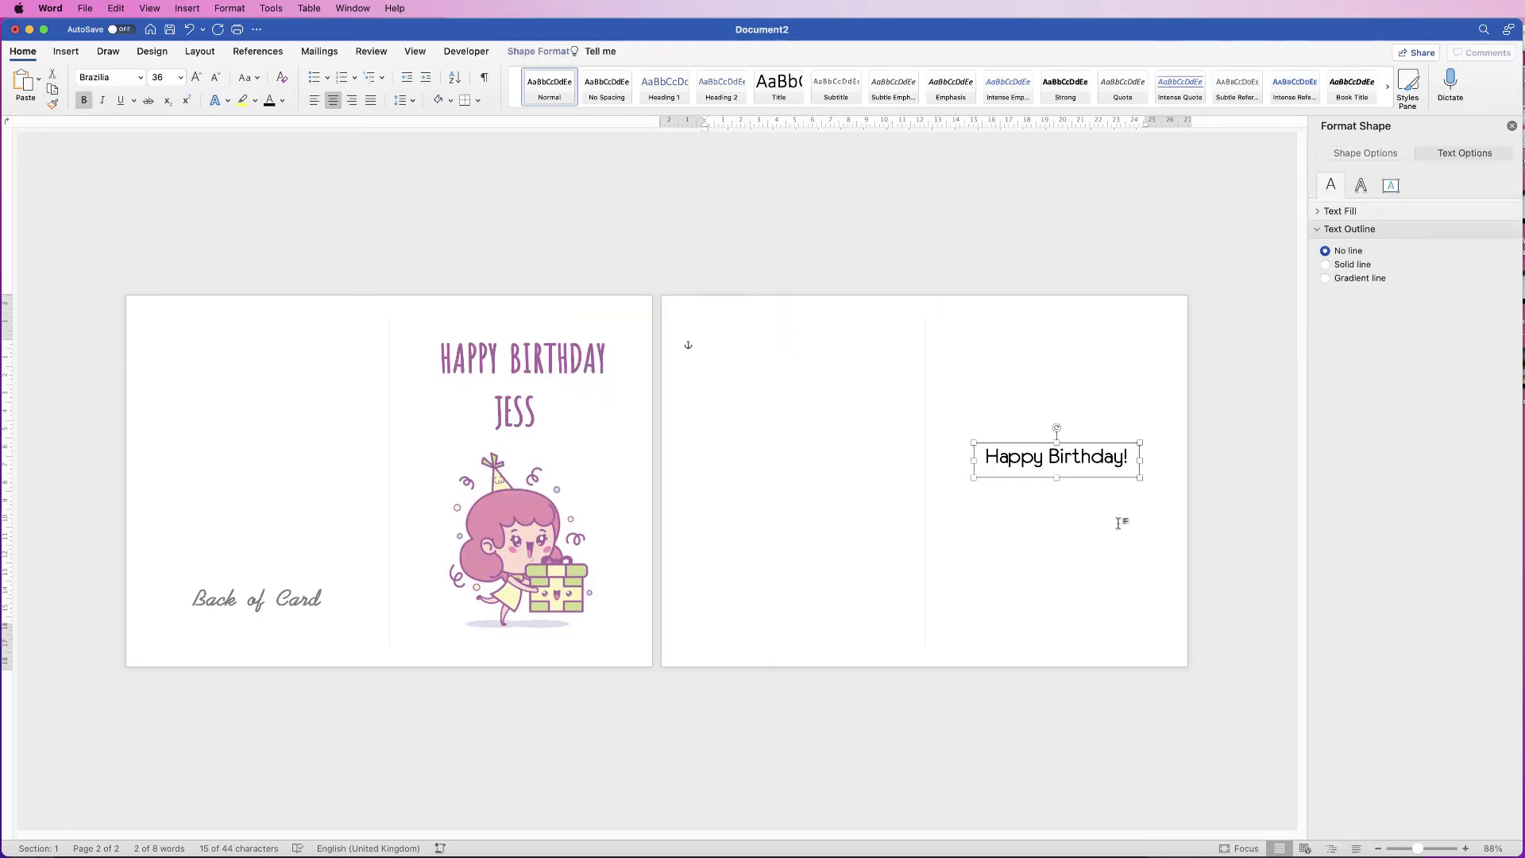
pyautogui.press('Right')
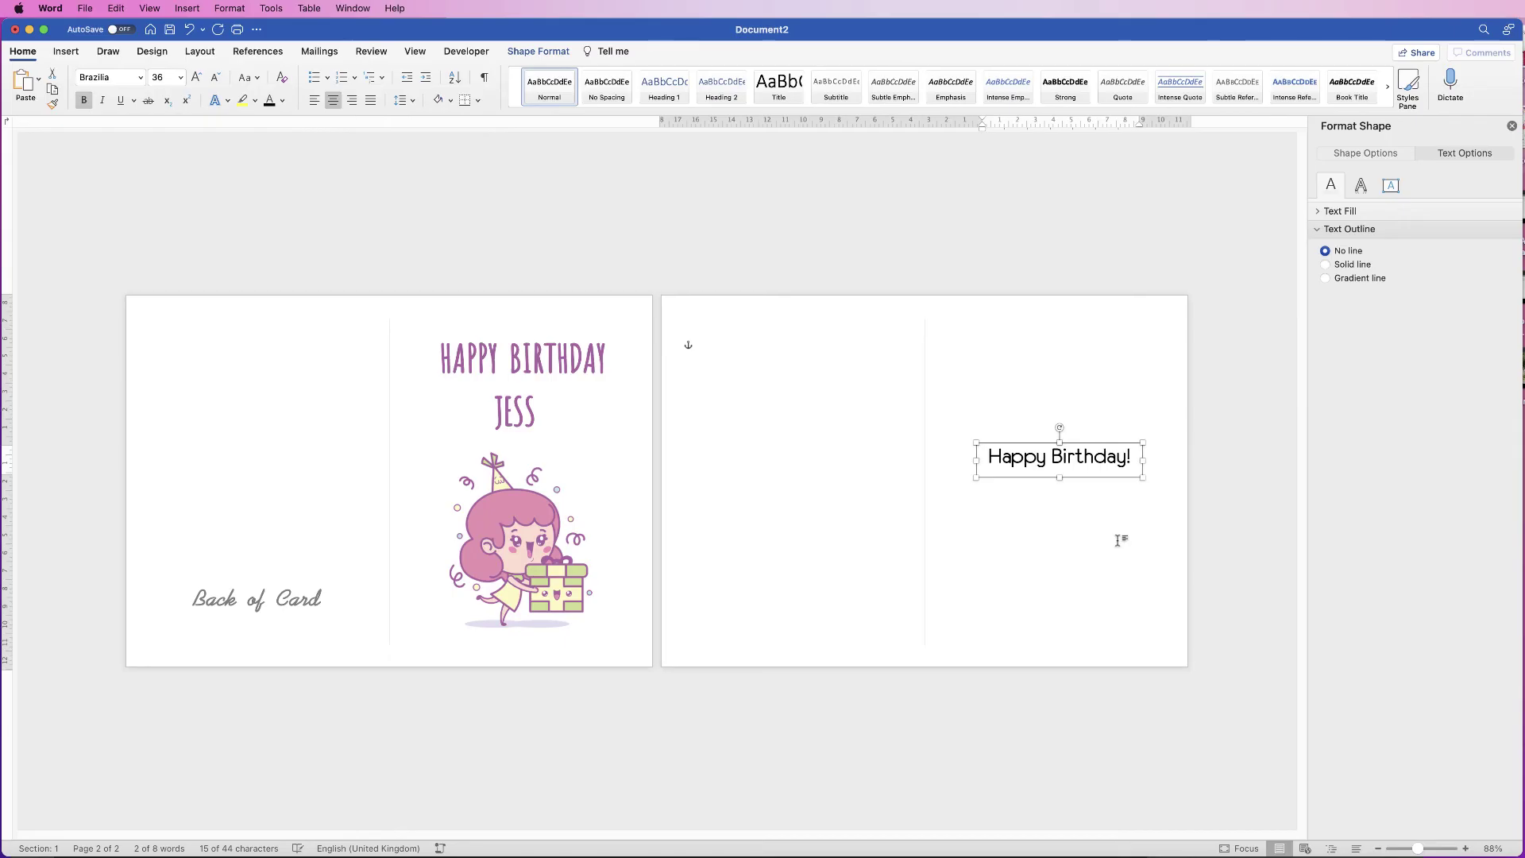
pyautogui.press('Down')
pyautogui.press('Down')
pyautogui.press('Down')
pyautogui.press('Down')
pyautogui.press('Down')
pyautogui.press('Down')
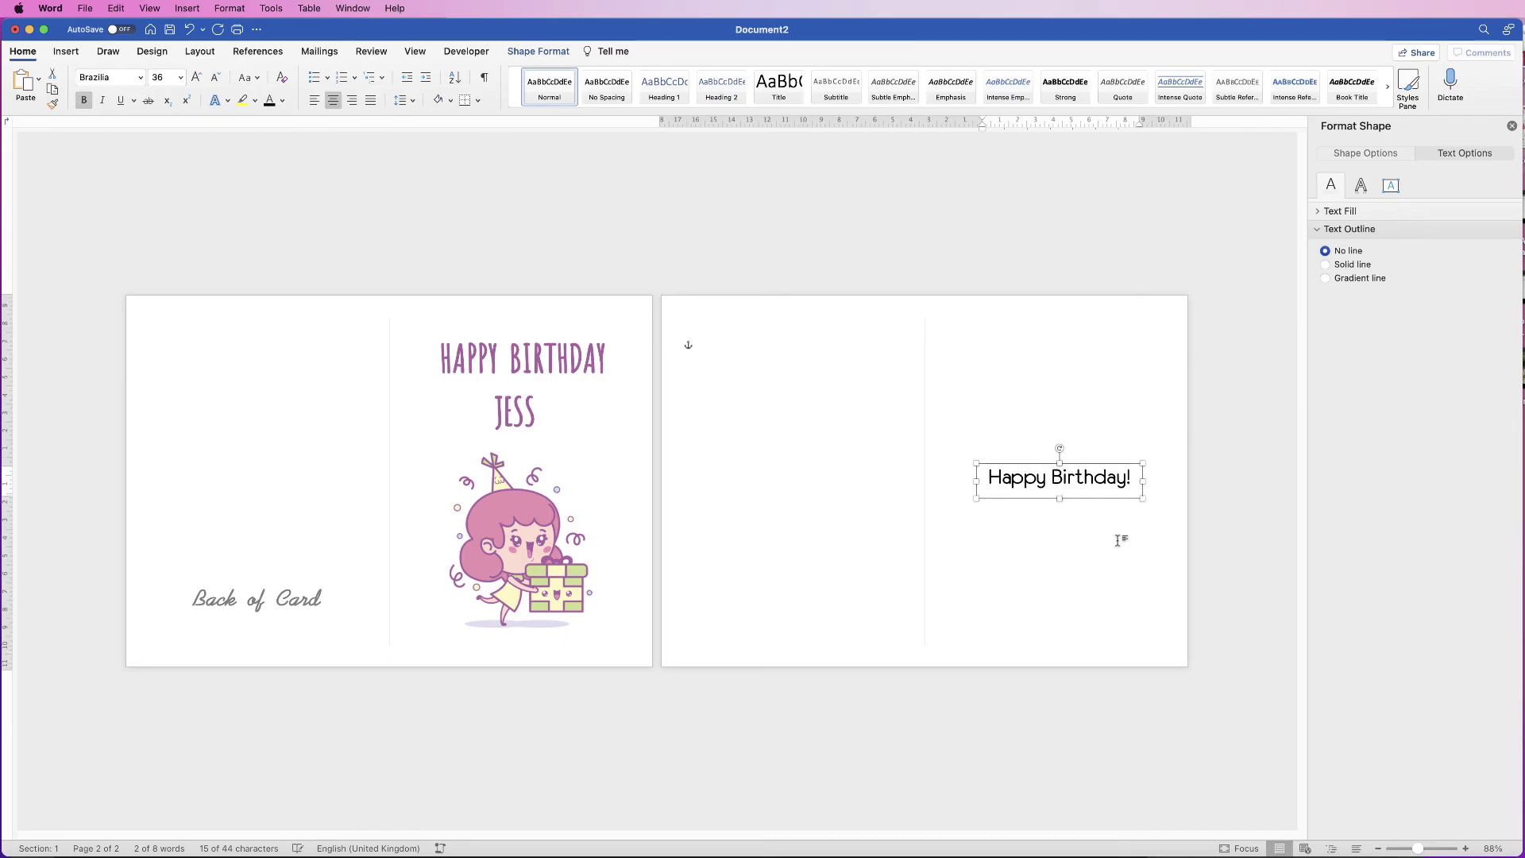
pyautogui.click(1226, 426)
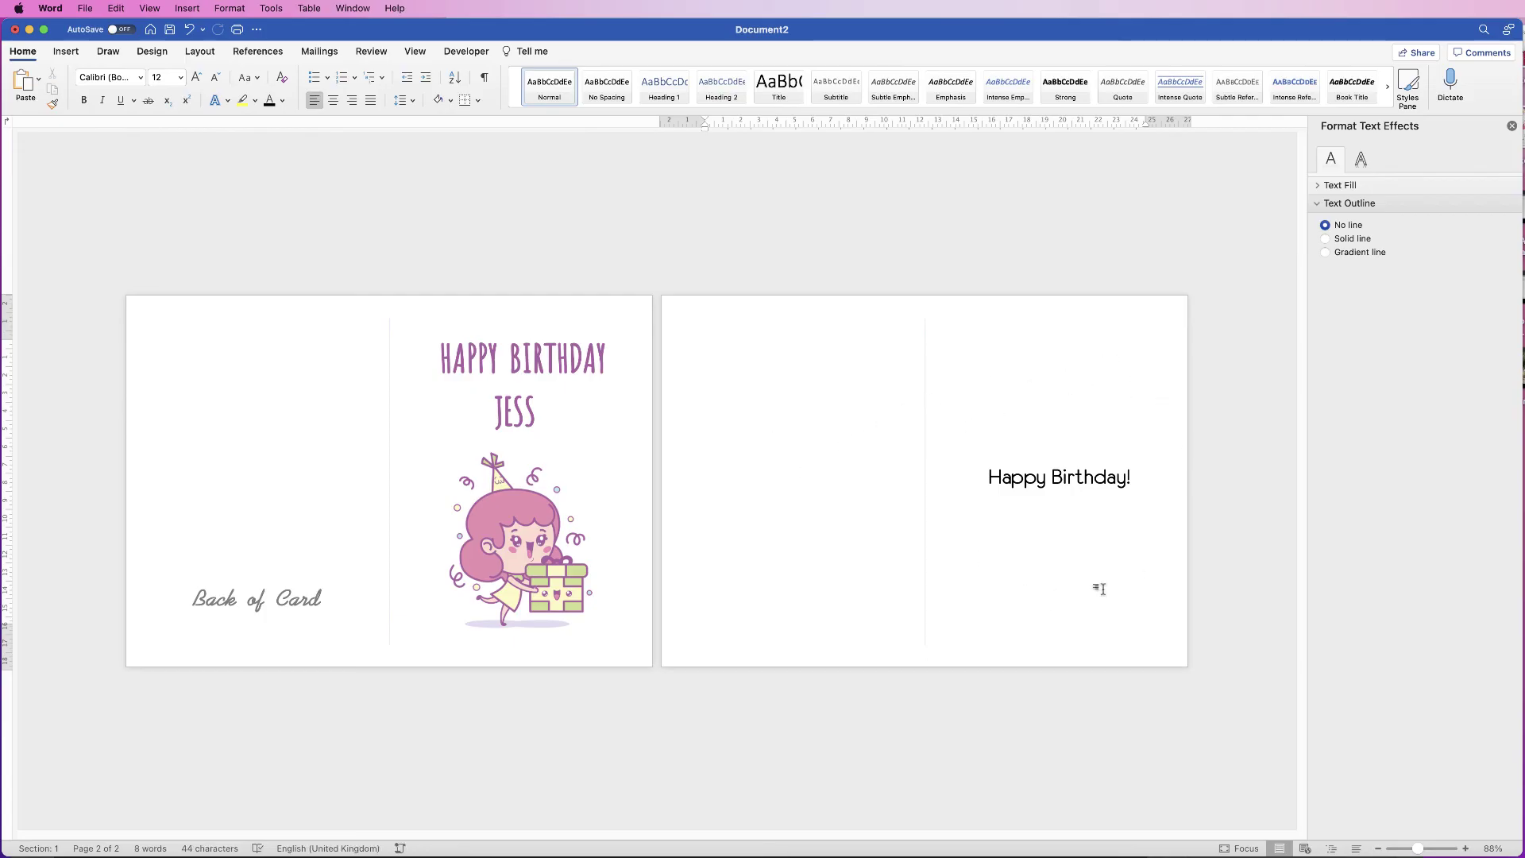
# Step: Draw a rectangle about 15 cm wide and 21.3 cm high over the card front, and send it to the back
pyautogui.click(1424, 849)
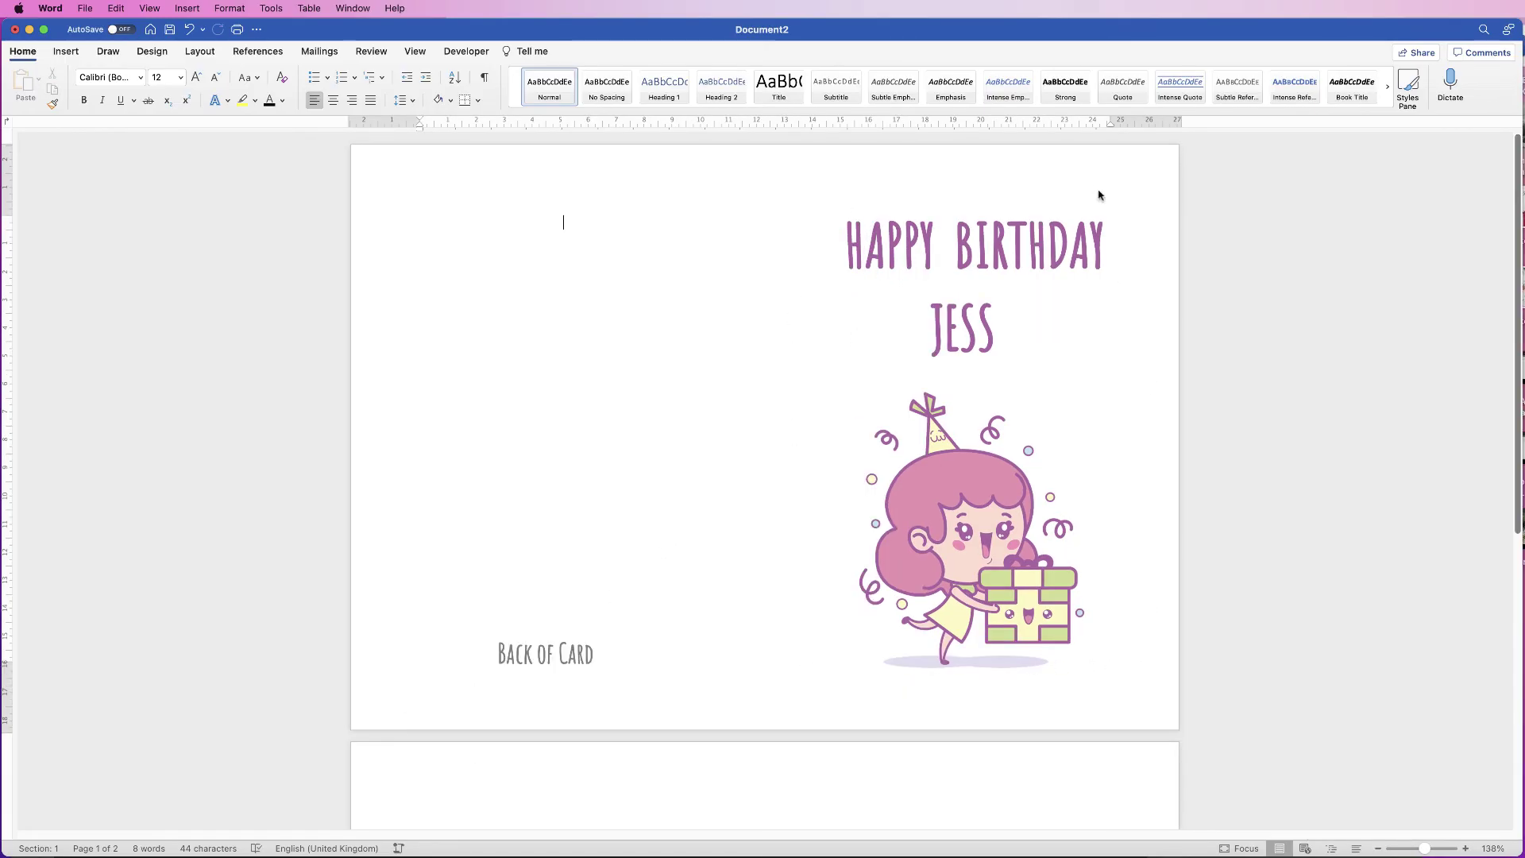
pyautogui.click(67, 51)
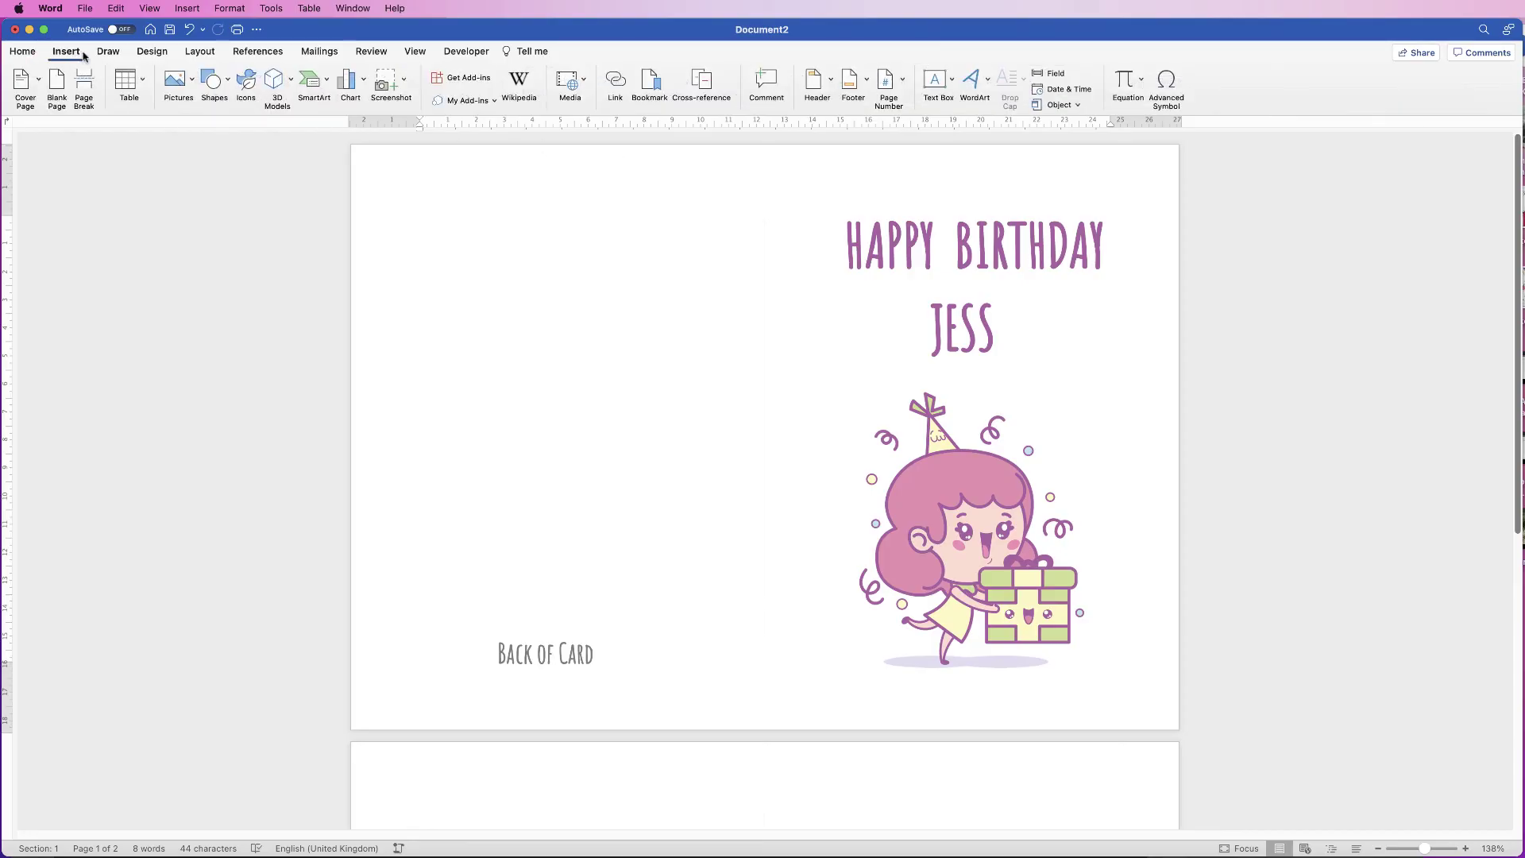
pyautogui.click(227, 81)
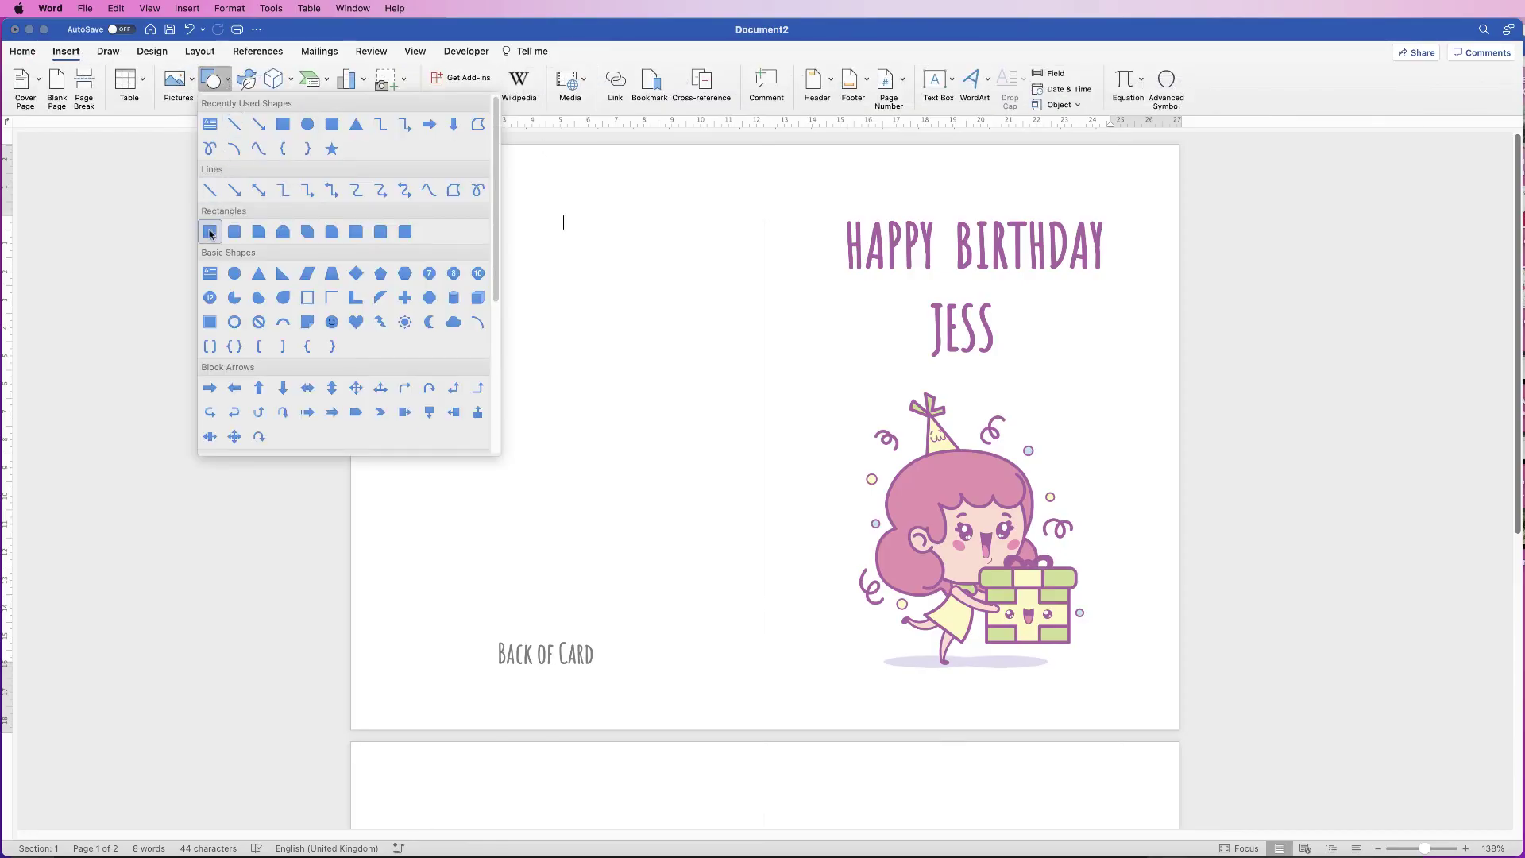
pyautogui.click(208, 228)
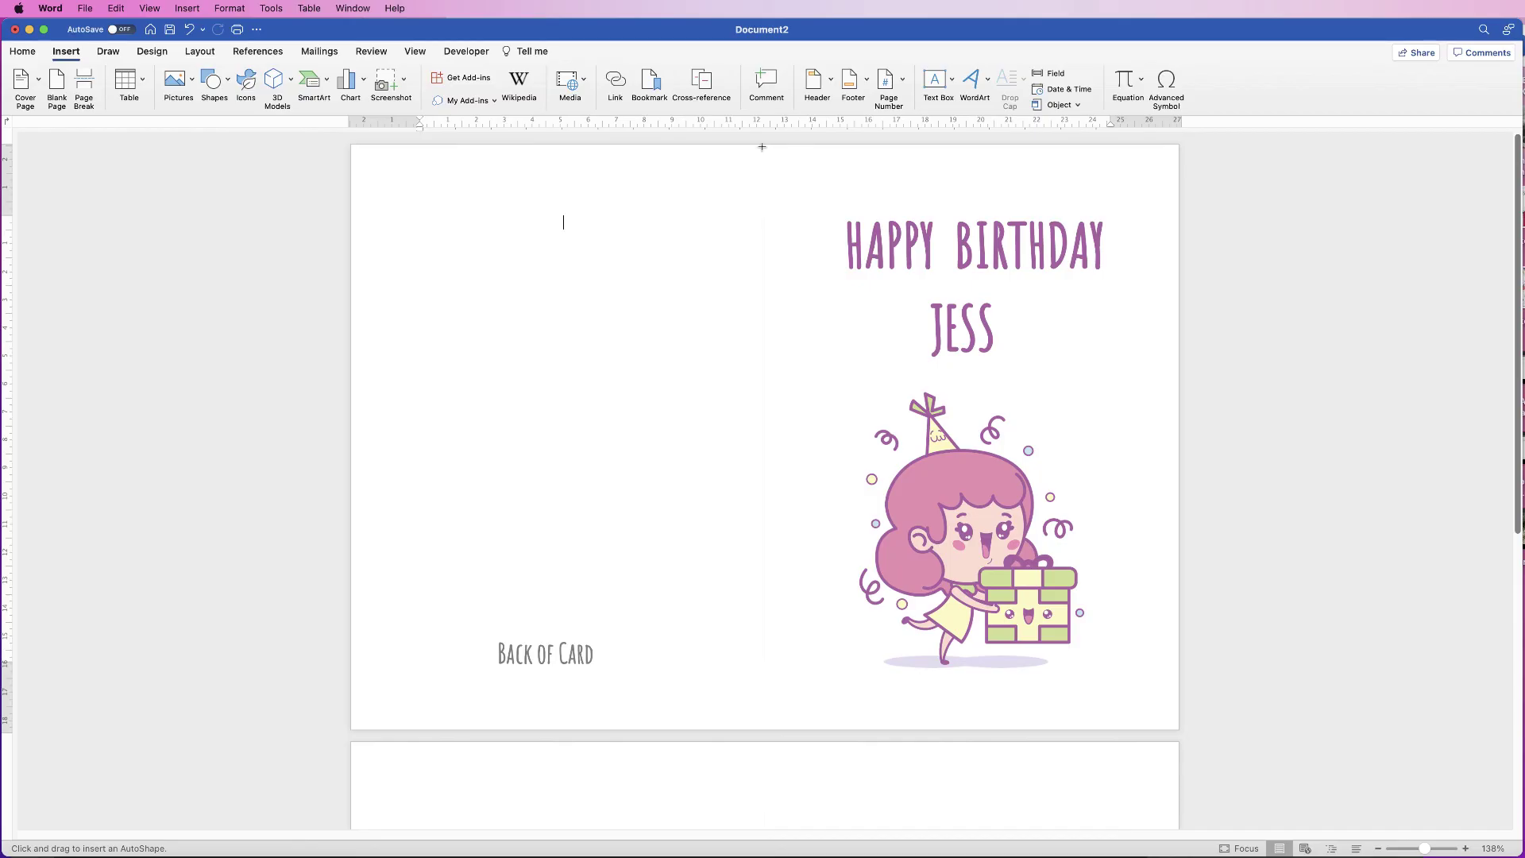
pyautogui.moveTo(764, 144); pyautogui.dragTo(1180, 730)
pyautogui.moveTo(818, 374); pyautogui.dragTo(821, 372)
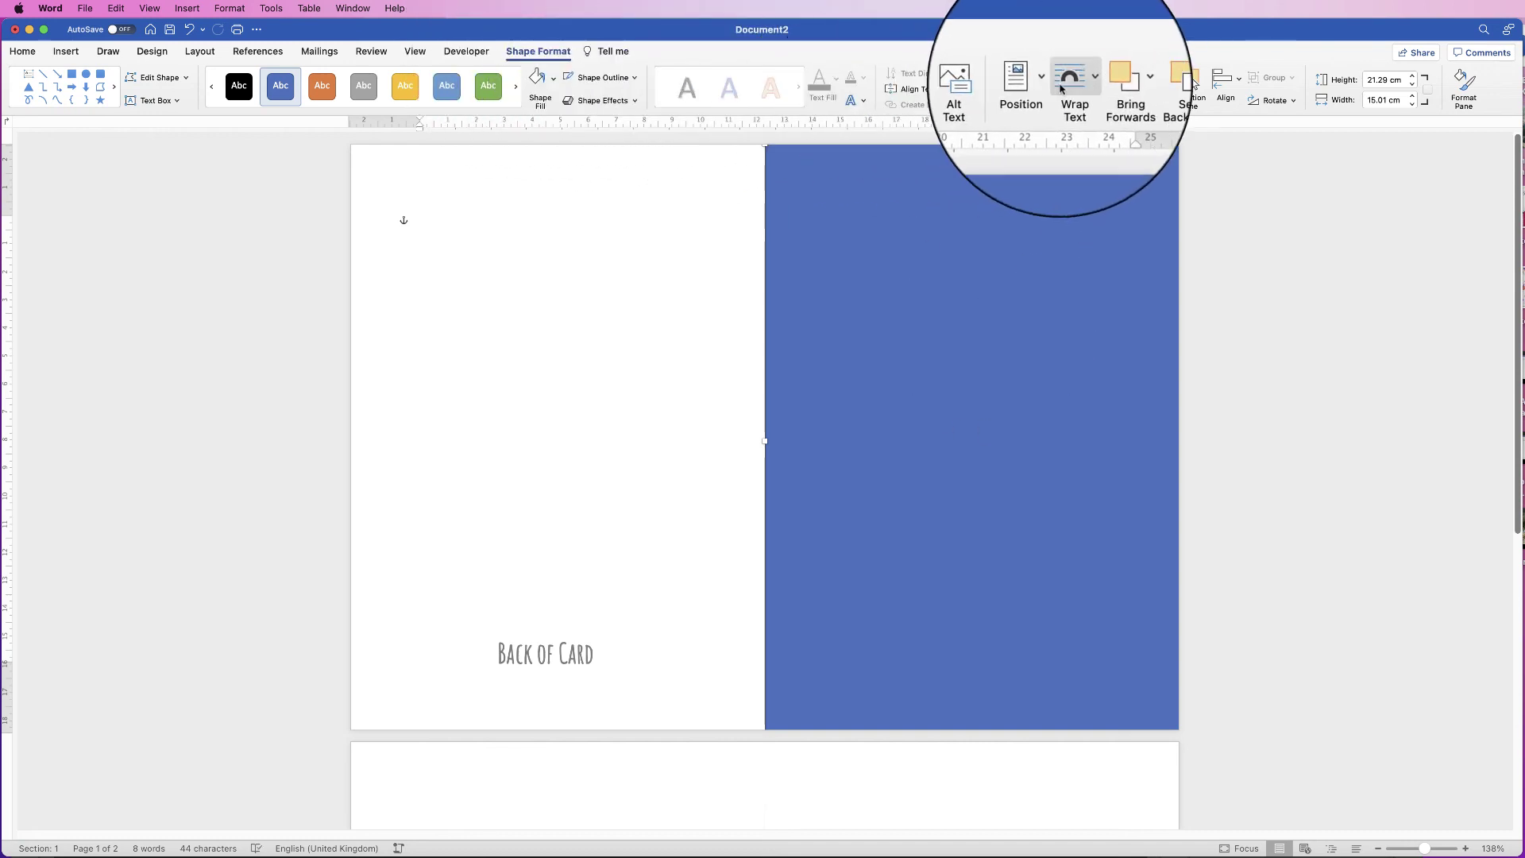
pyautogui.click(1160, 88)
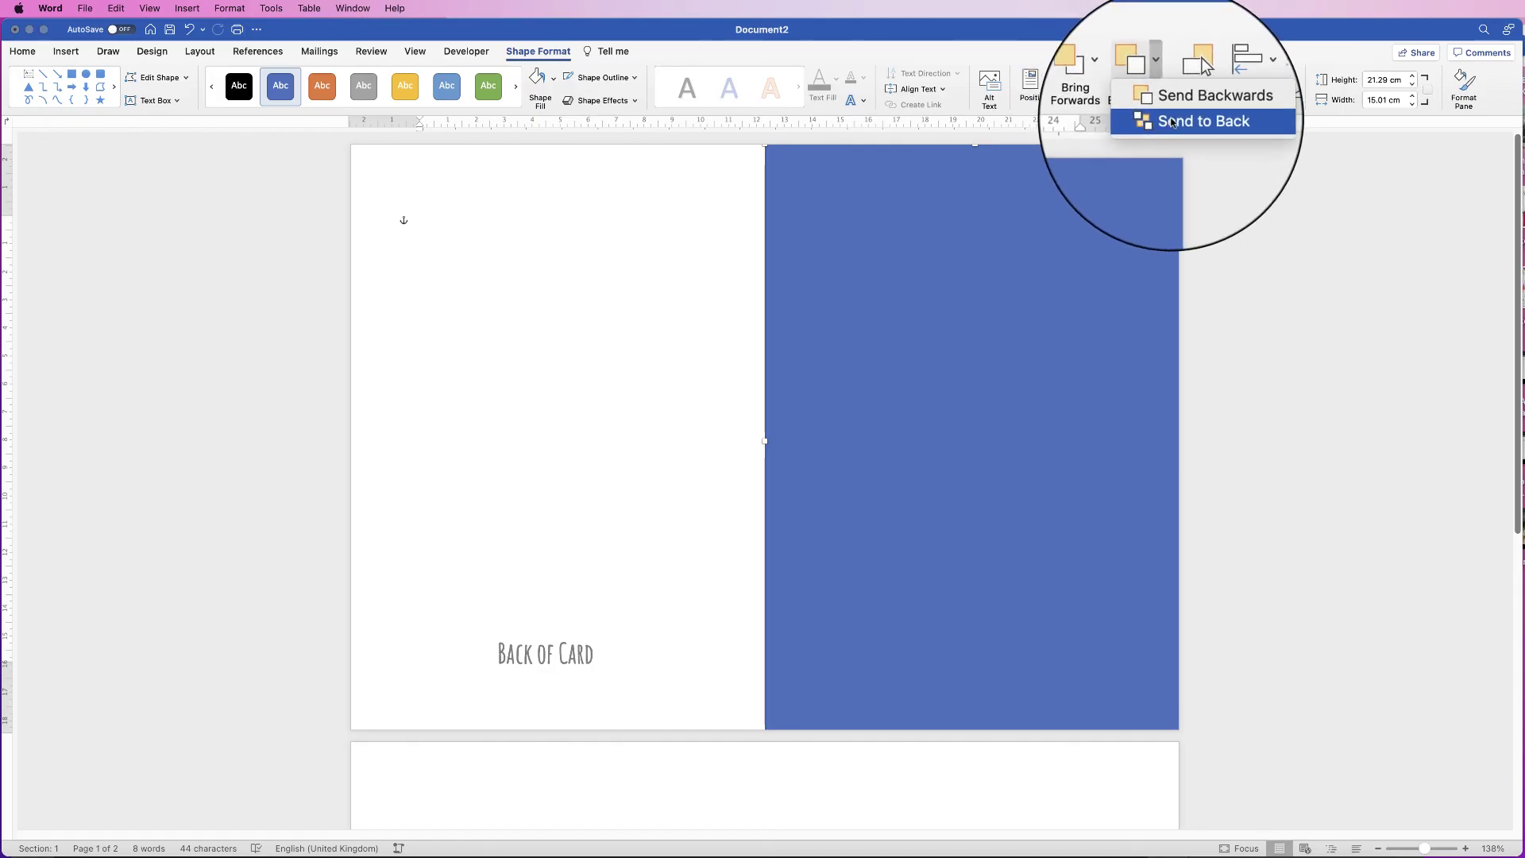
pyautogui.click(1192, 121)
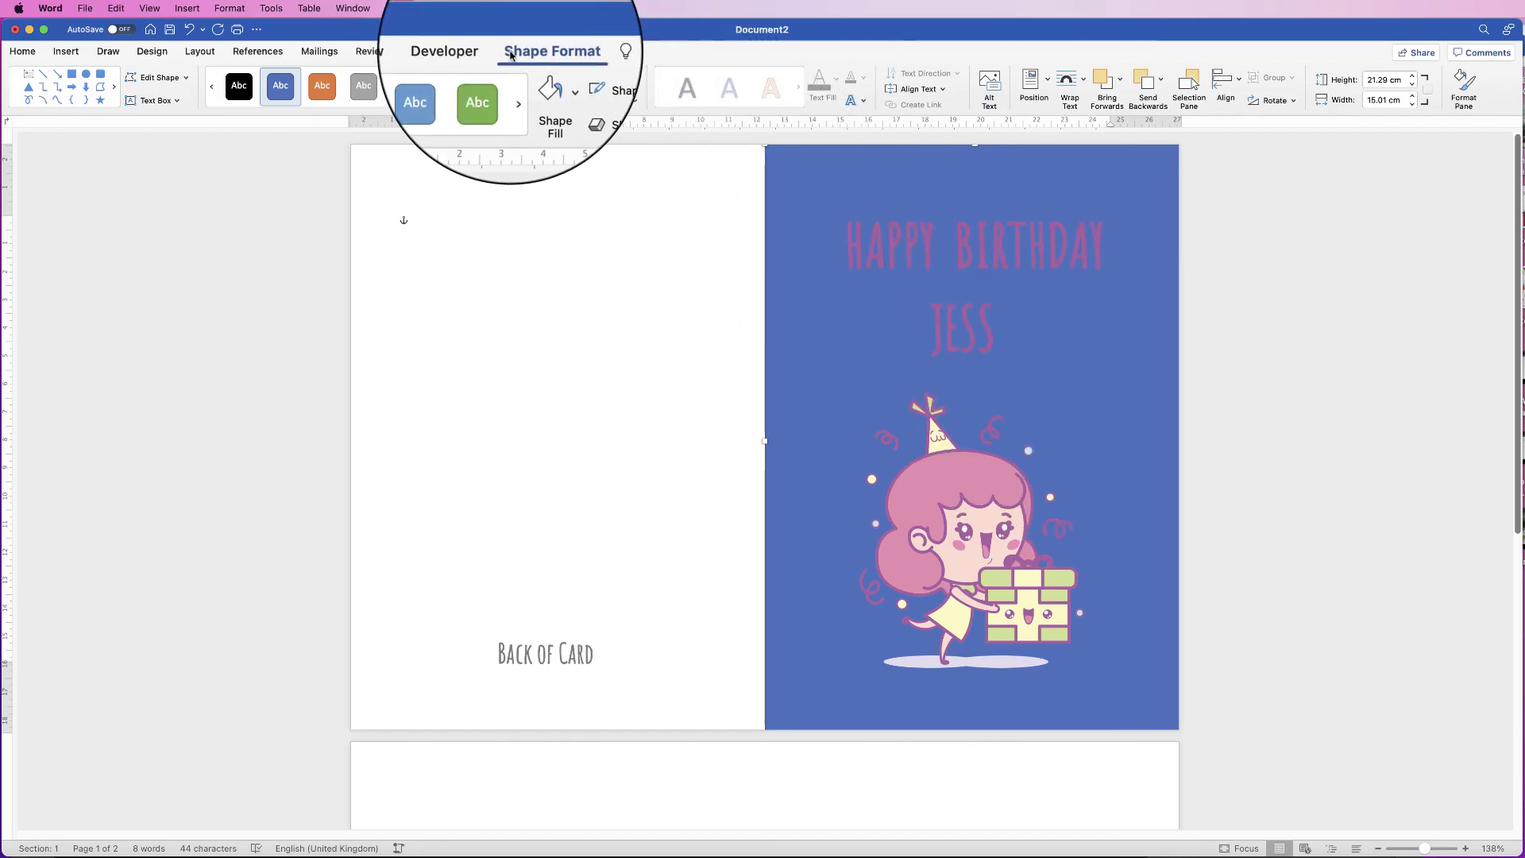
# Step: Fill the front rectangle with the light blue sampled from a confetti dot in the picture
pyautogui.click(553, 78)
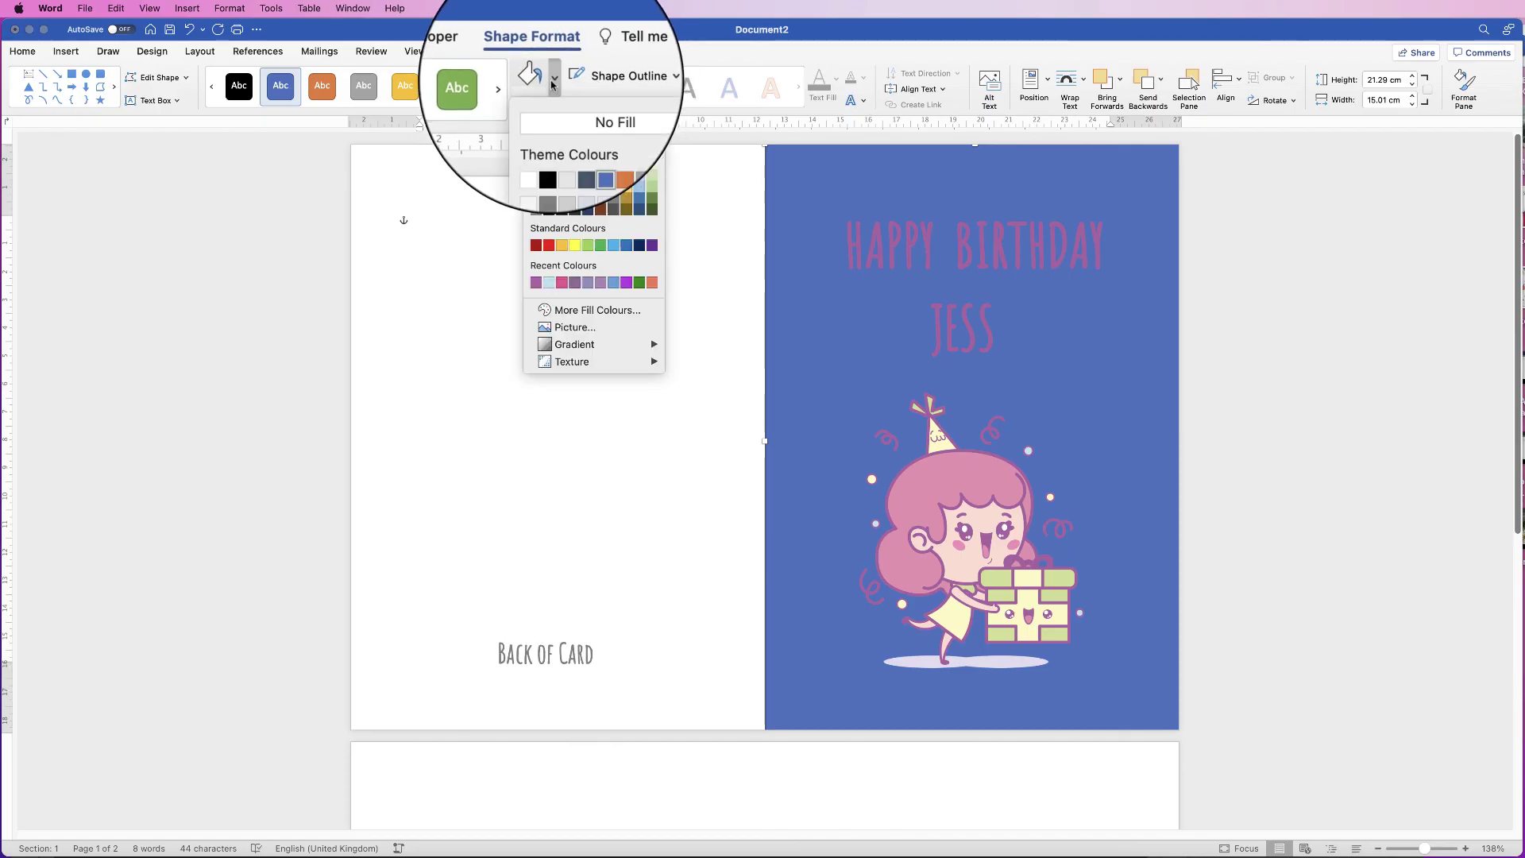
pyautogui.click(566, 315)
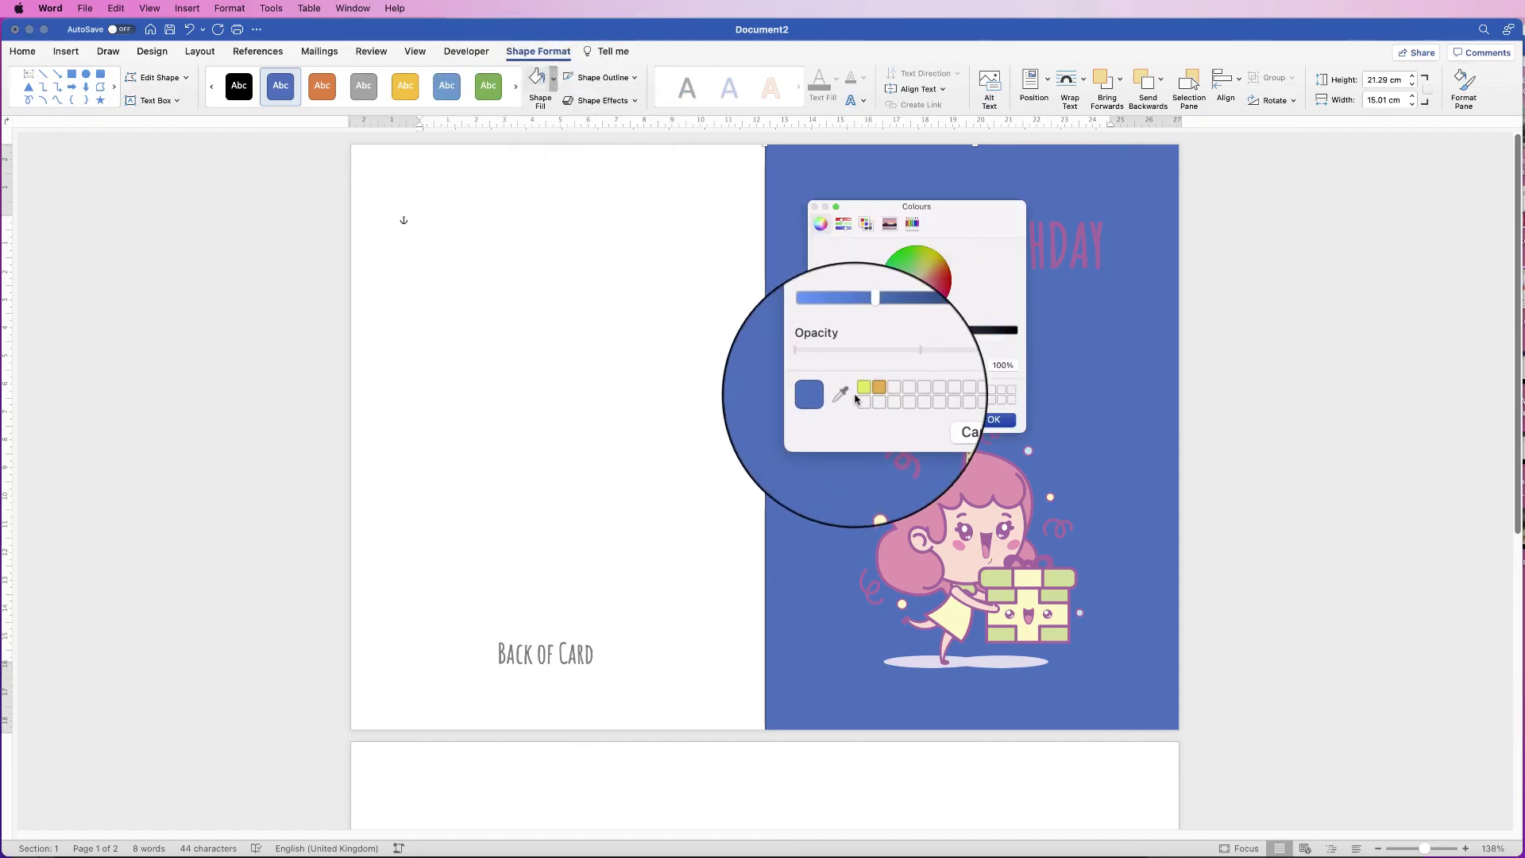
pyautogui.click(845, 394)
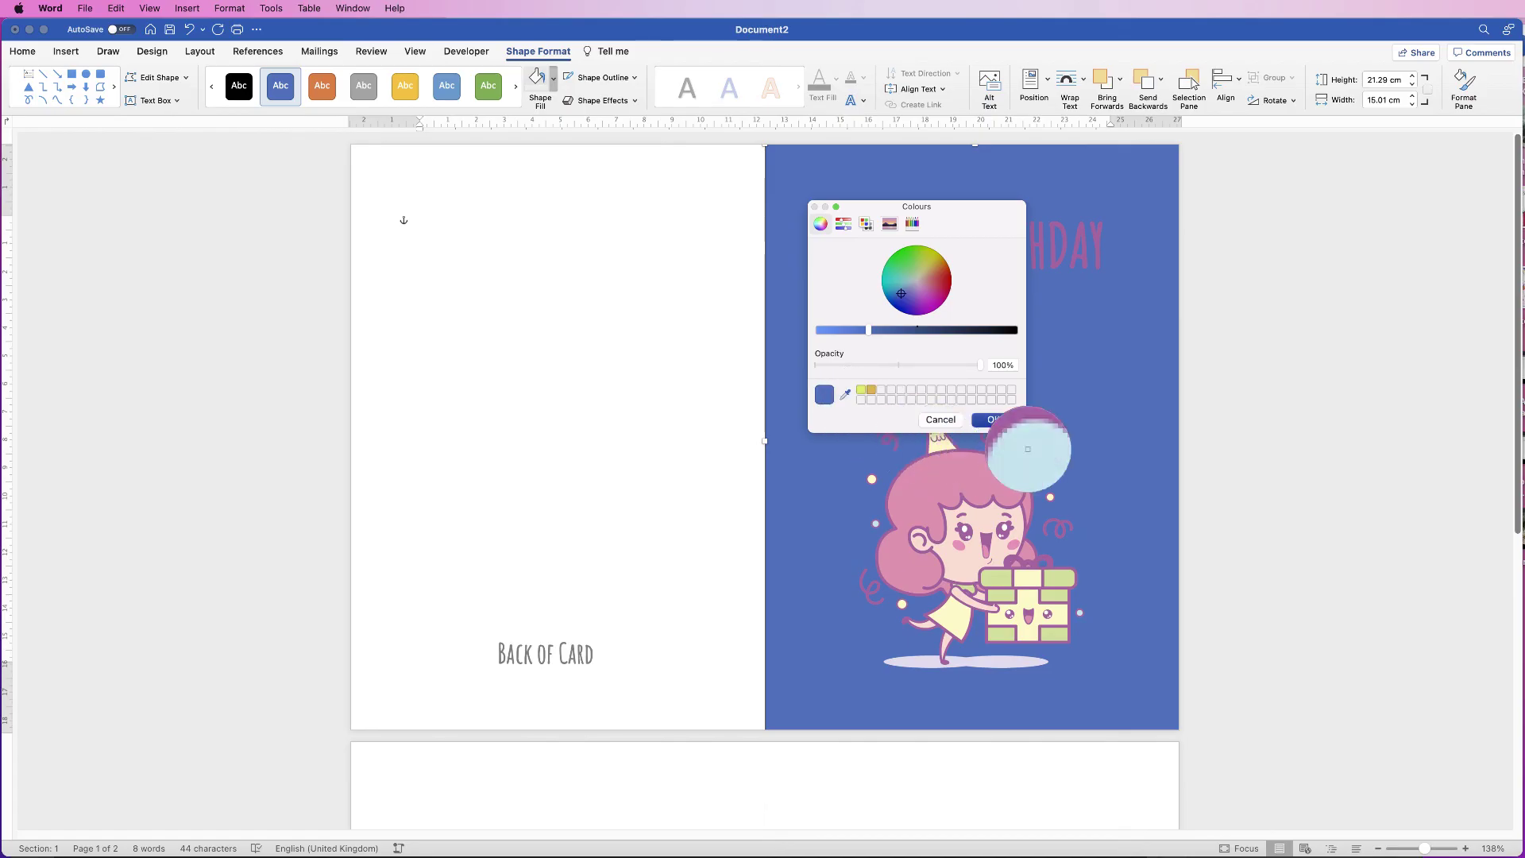
pyautogui.click(1029, 452)
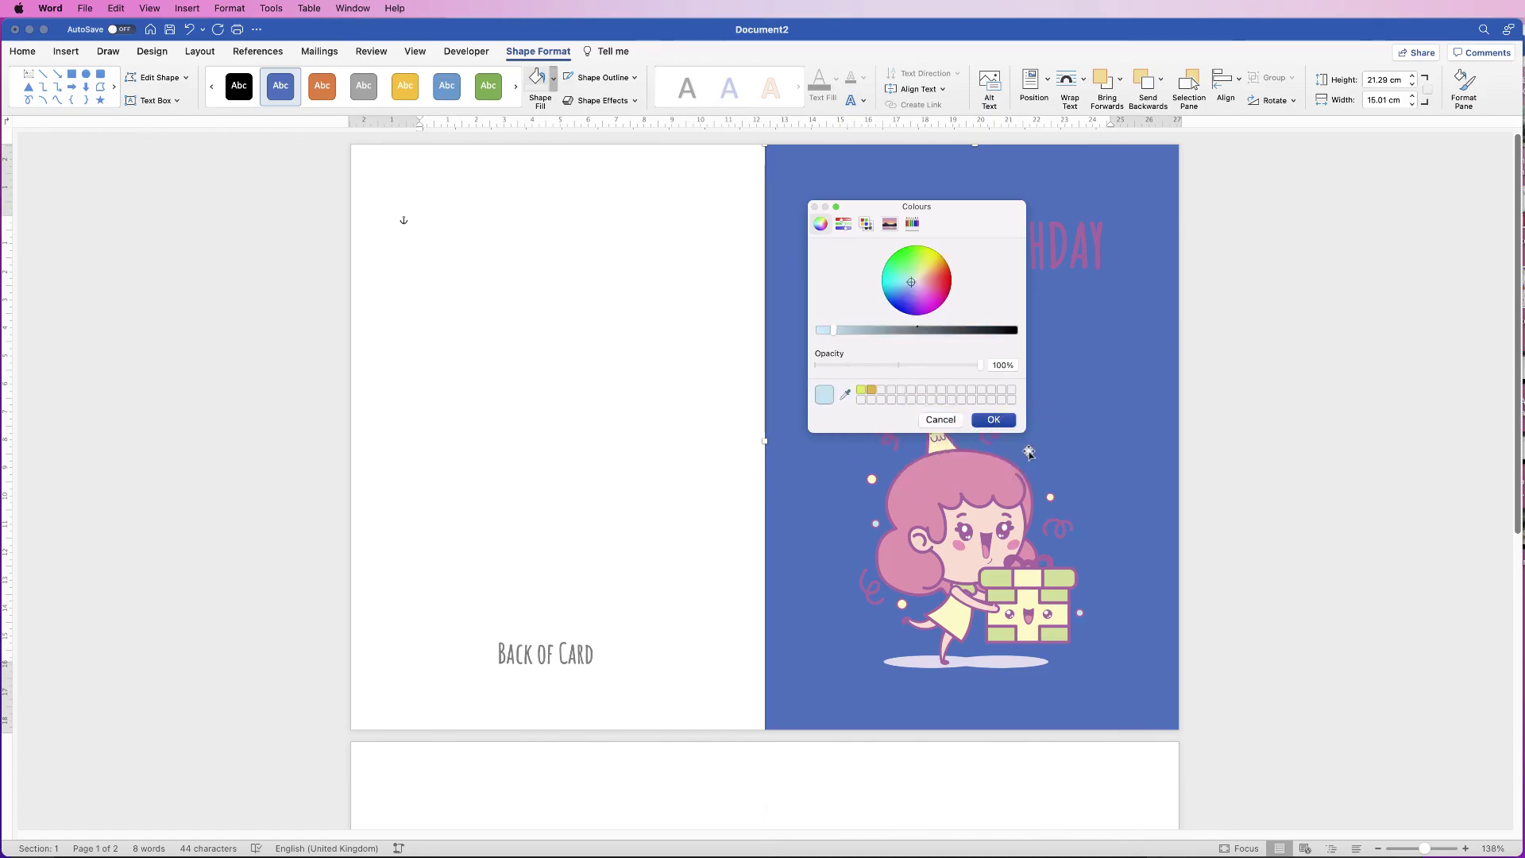
pyautogui.click(995, 420)
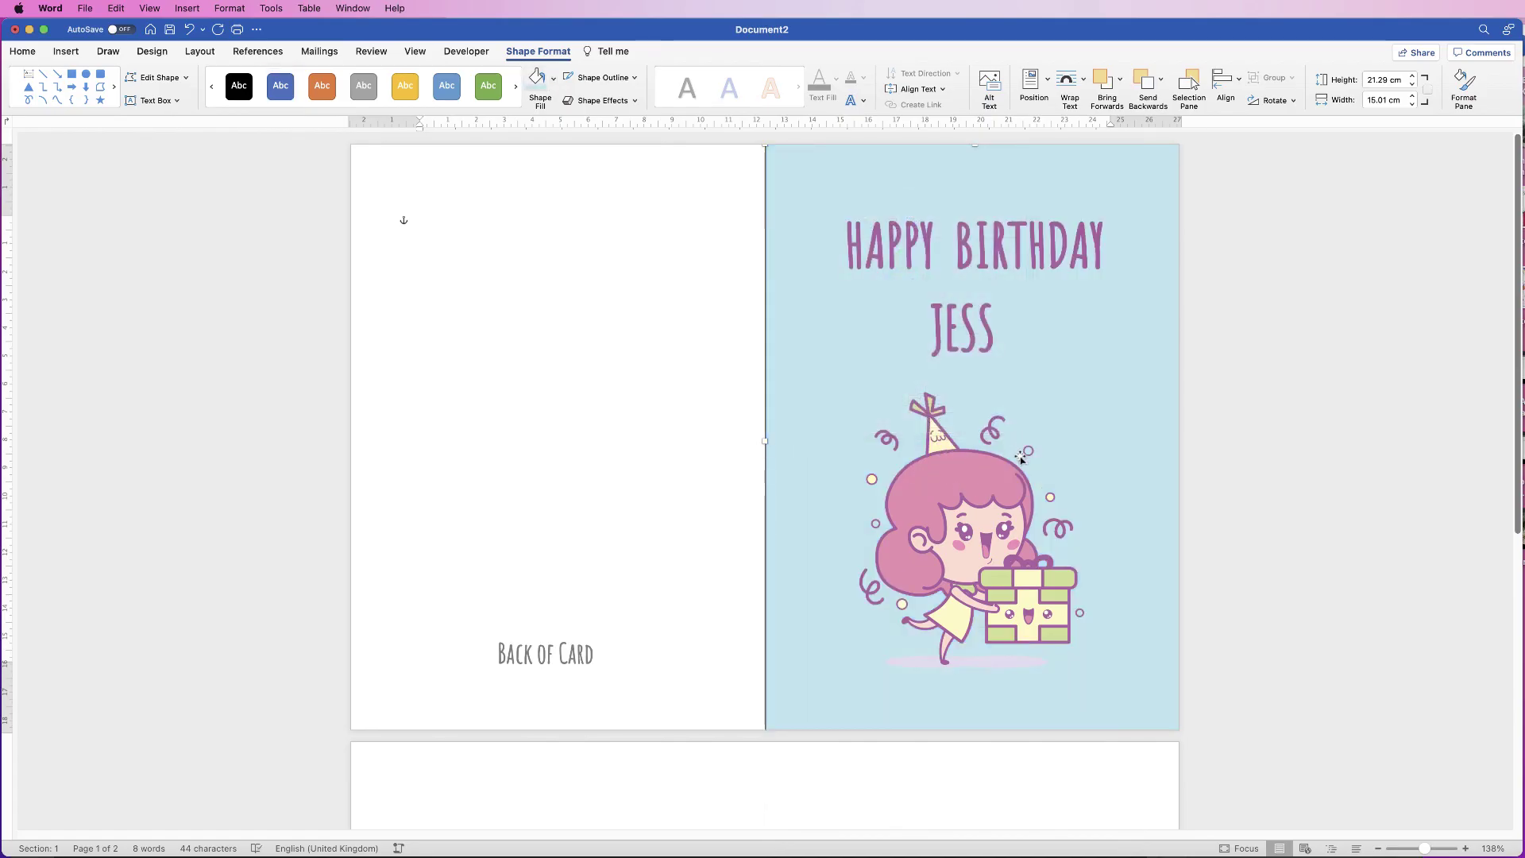
pyautogui.click(600, 388)
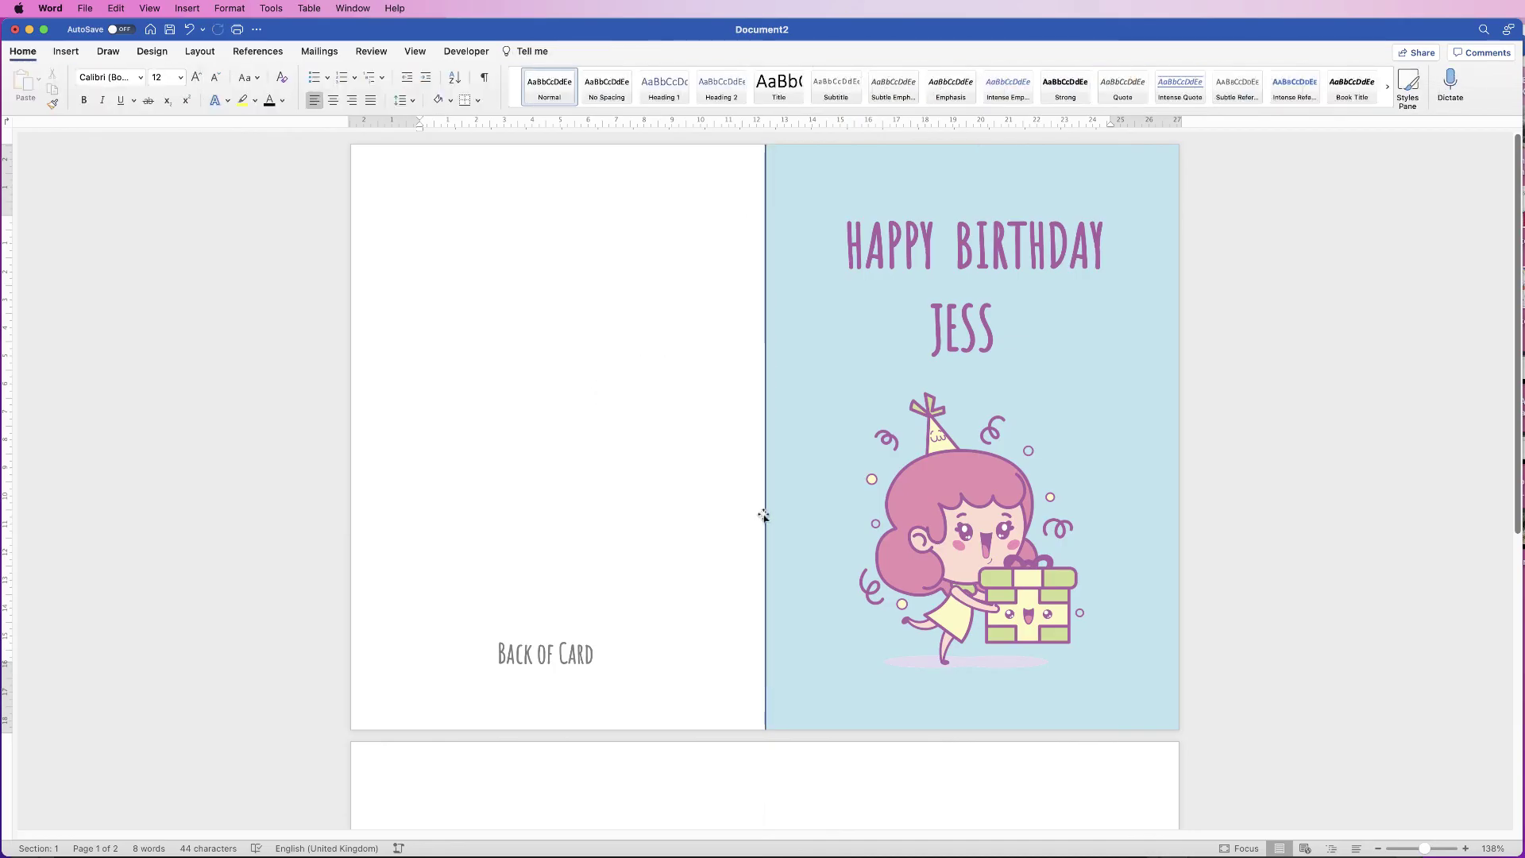
# Step: Remove the outline from the light blue rectangle on the card front
pyautogui.click(799, 307)
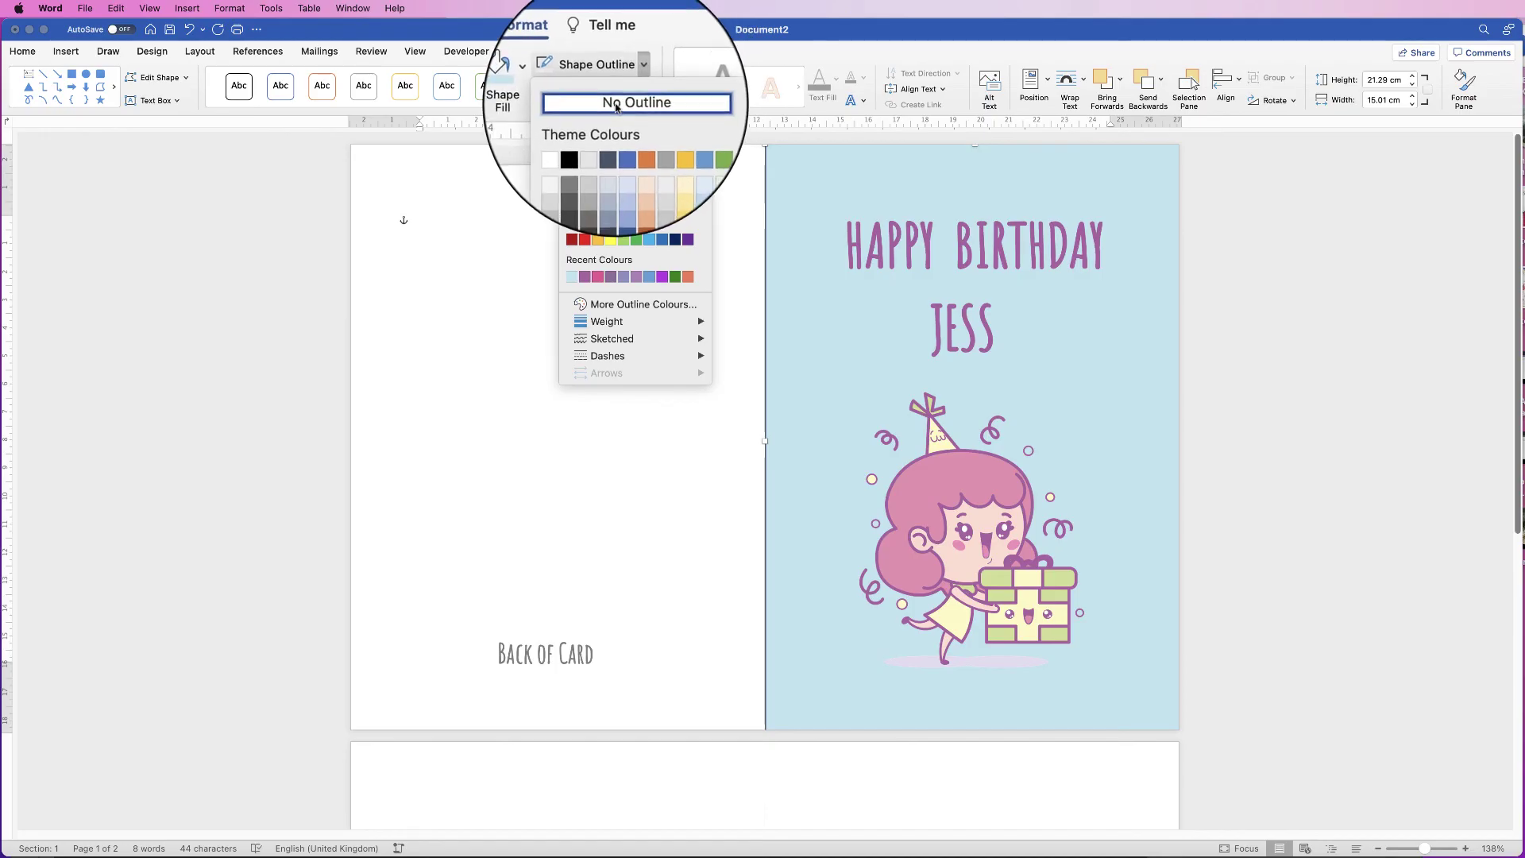
pyautogui.click(630, 103)
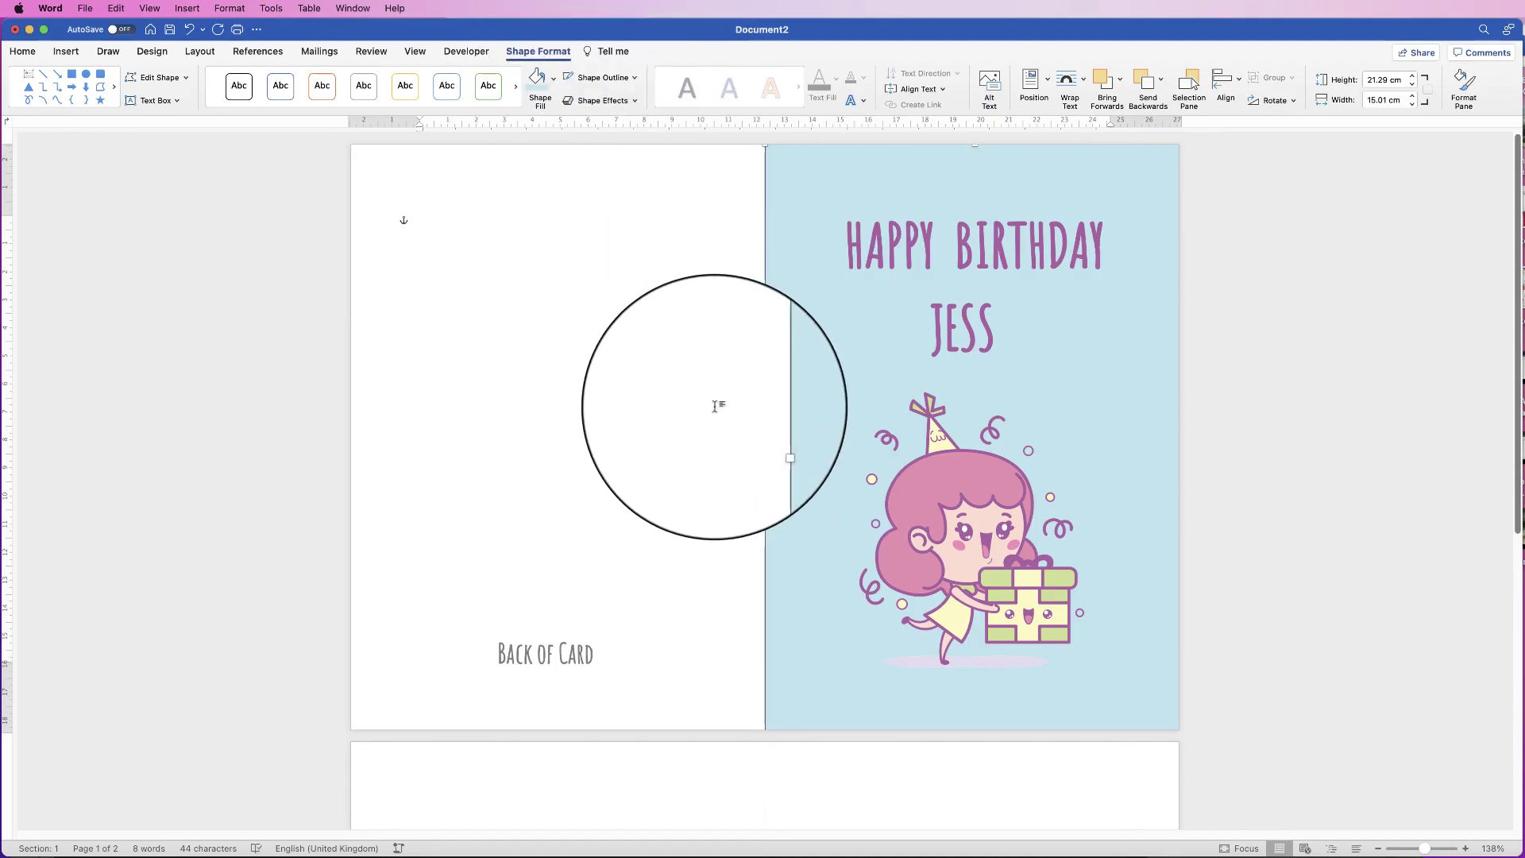
pyautogui.click(753, 219)
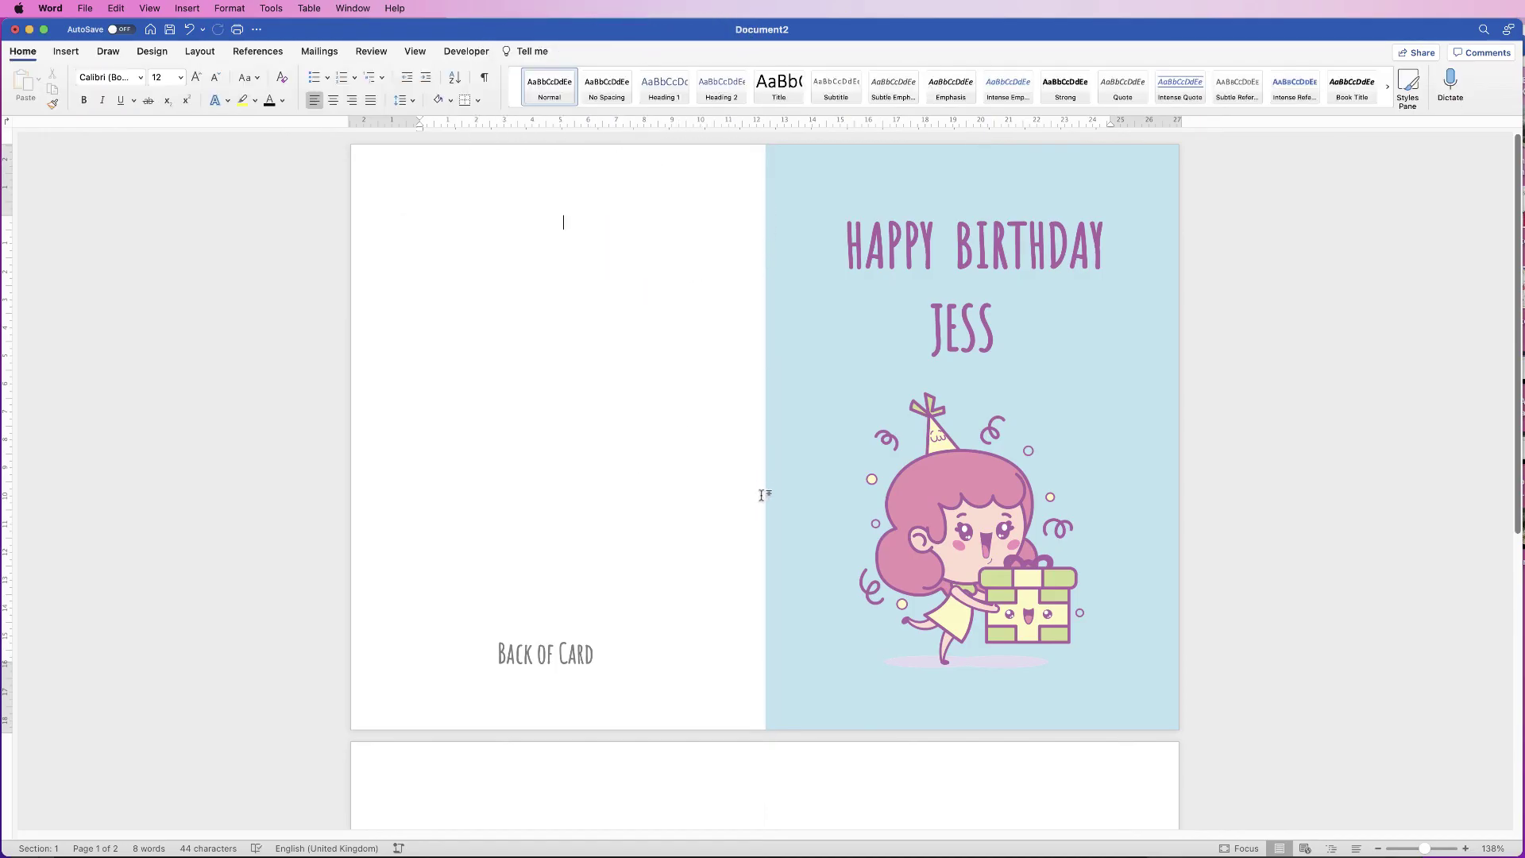
# Step: Delete the vertical centre guide line from the header area, and return to the card's body
pyautogui.doubleClick(729, 167)
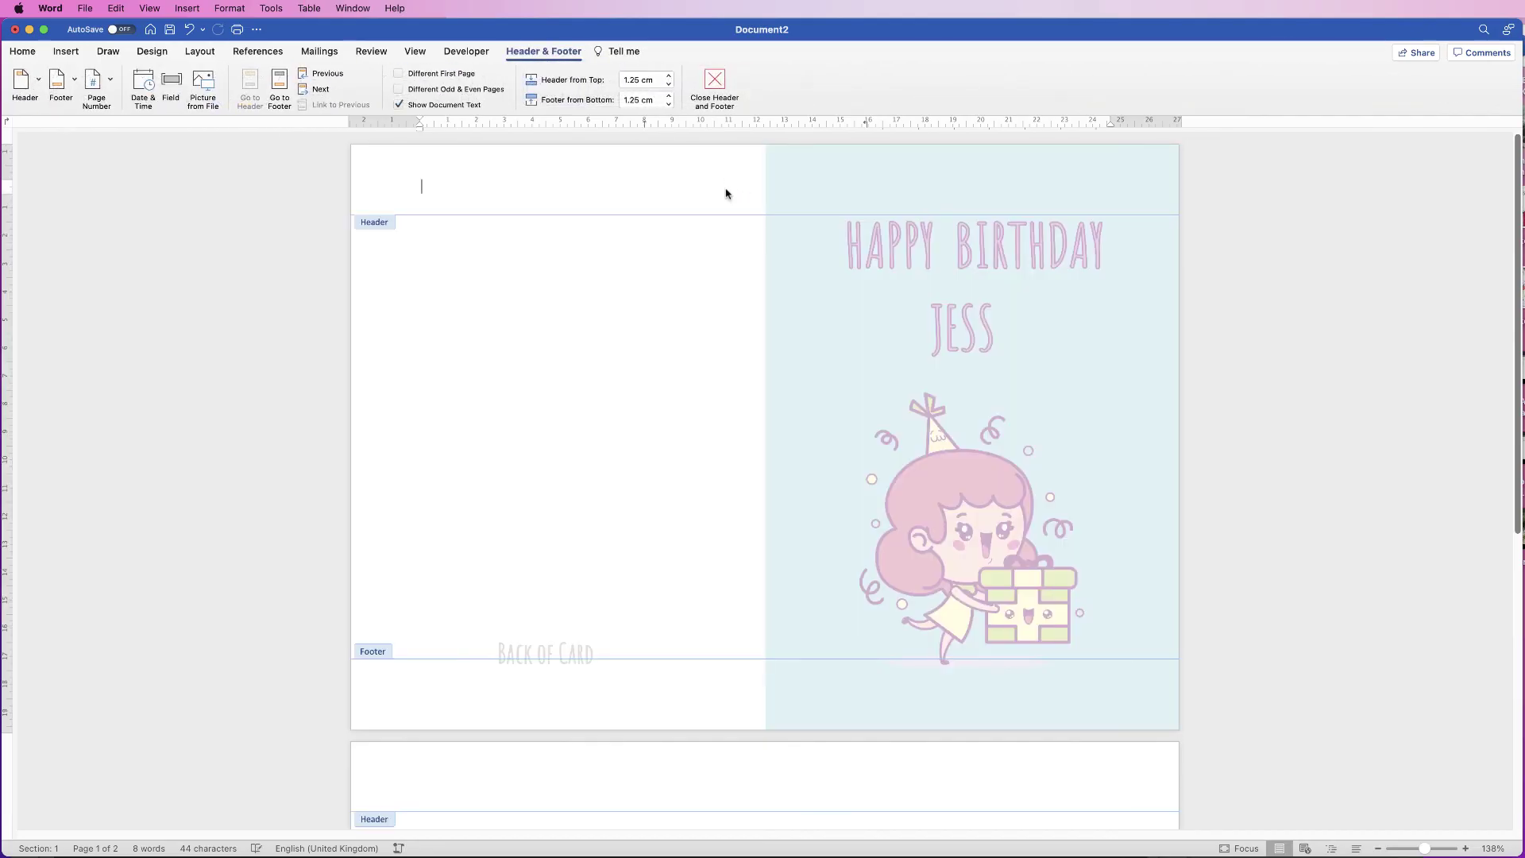
pyautogui.click(763, 343)
pyautogui.click(757, 344)
pyautogui.doubleClick(723, 353)
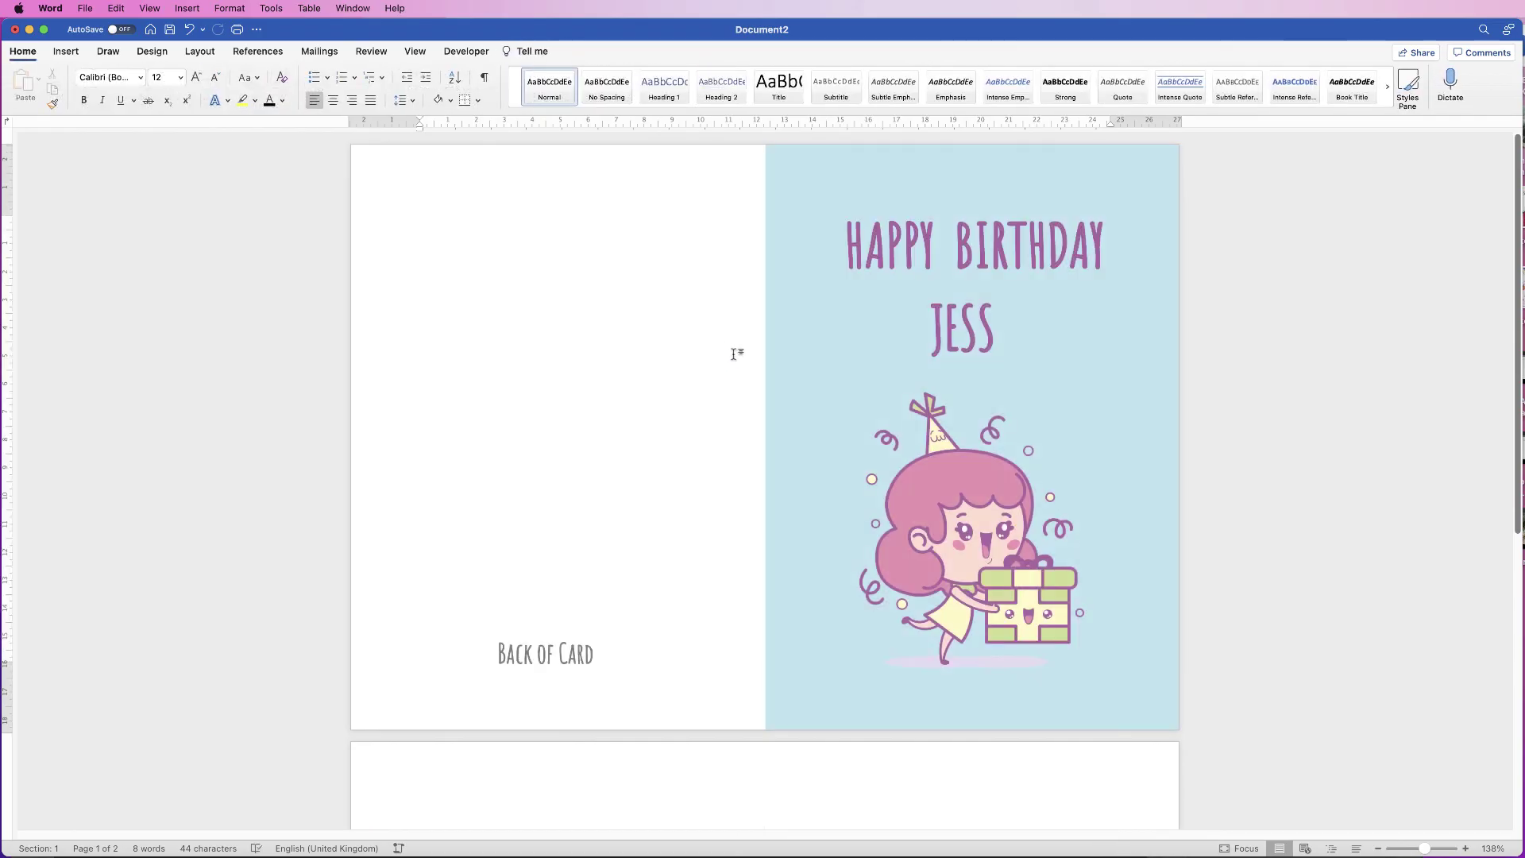
pyautogui.click(1428, 849)
pyautogui.moveTo(1428, 849); pyautogui.dragTo(1424, 849)
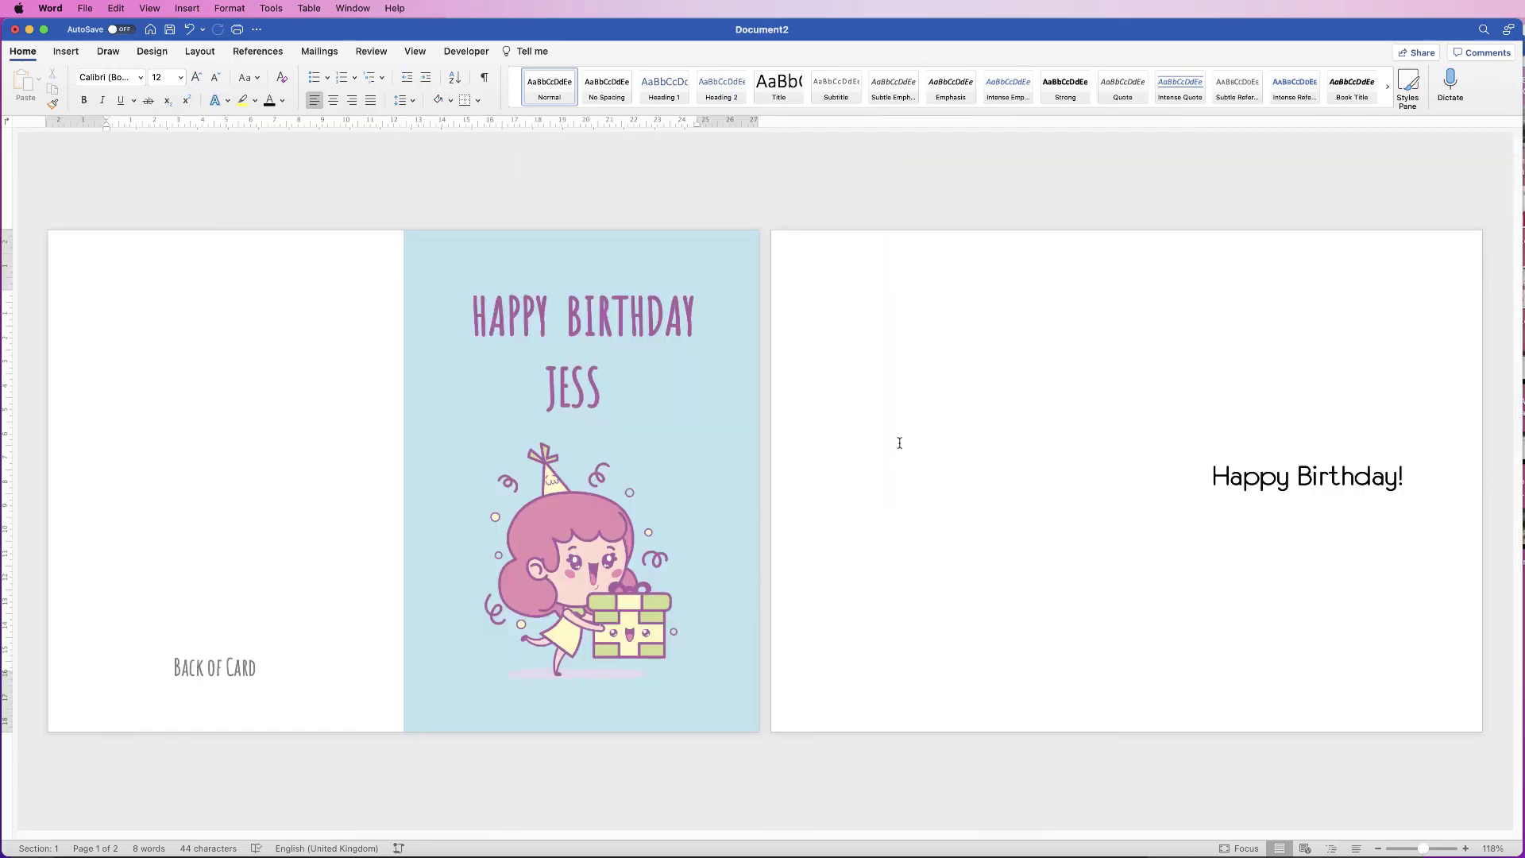